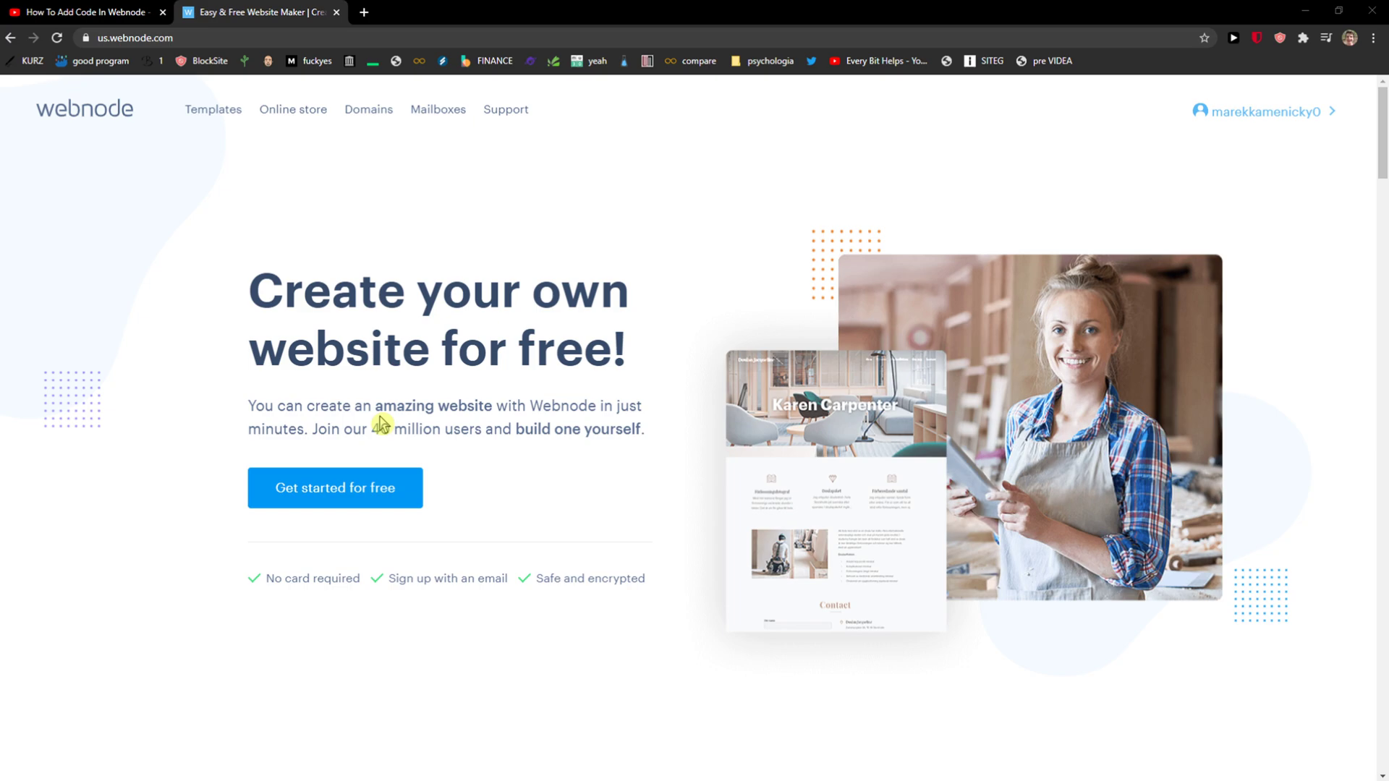
Open the Webnode Premium link from the YouTube video description in a new tab, then return to the original Webnode homepage
left_click(108, 13)
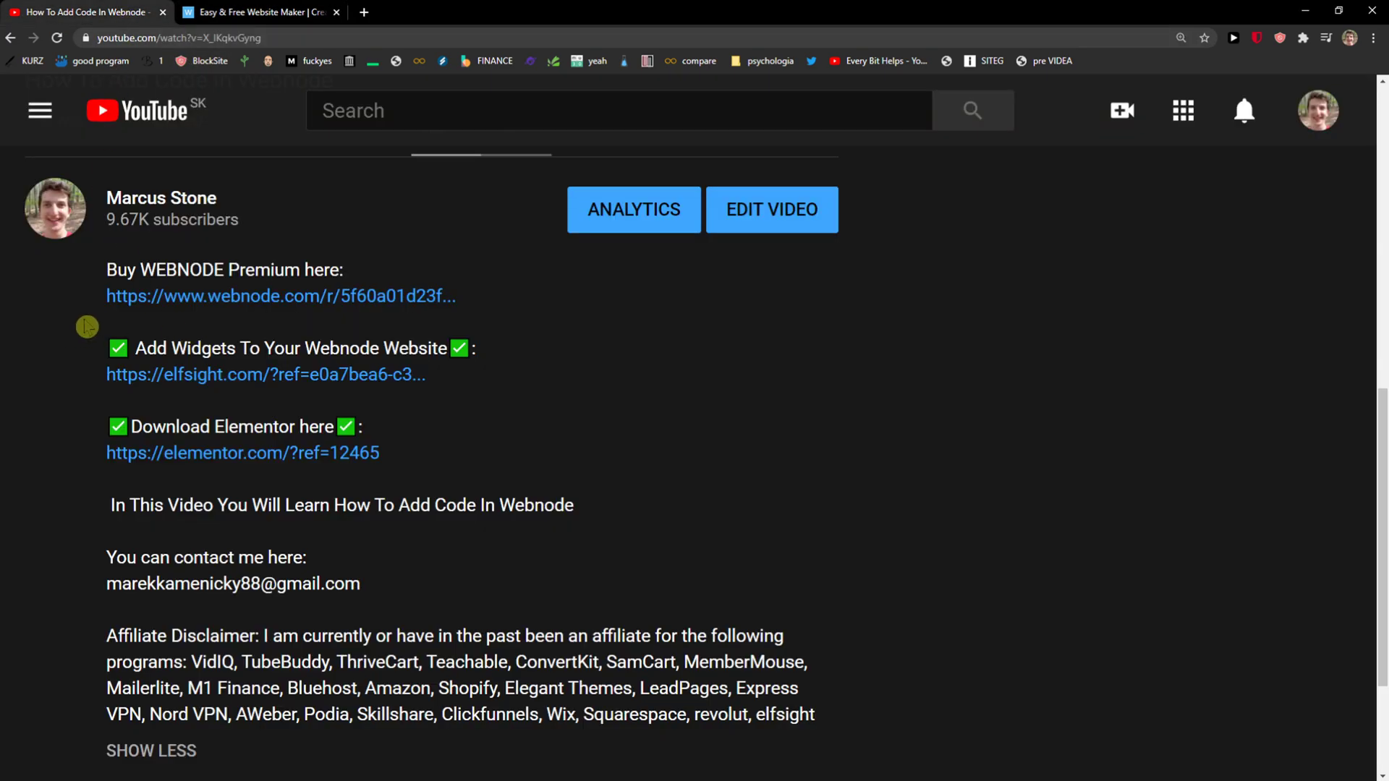
middle_click(167, 296)
left_click(276, 10)
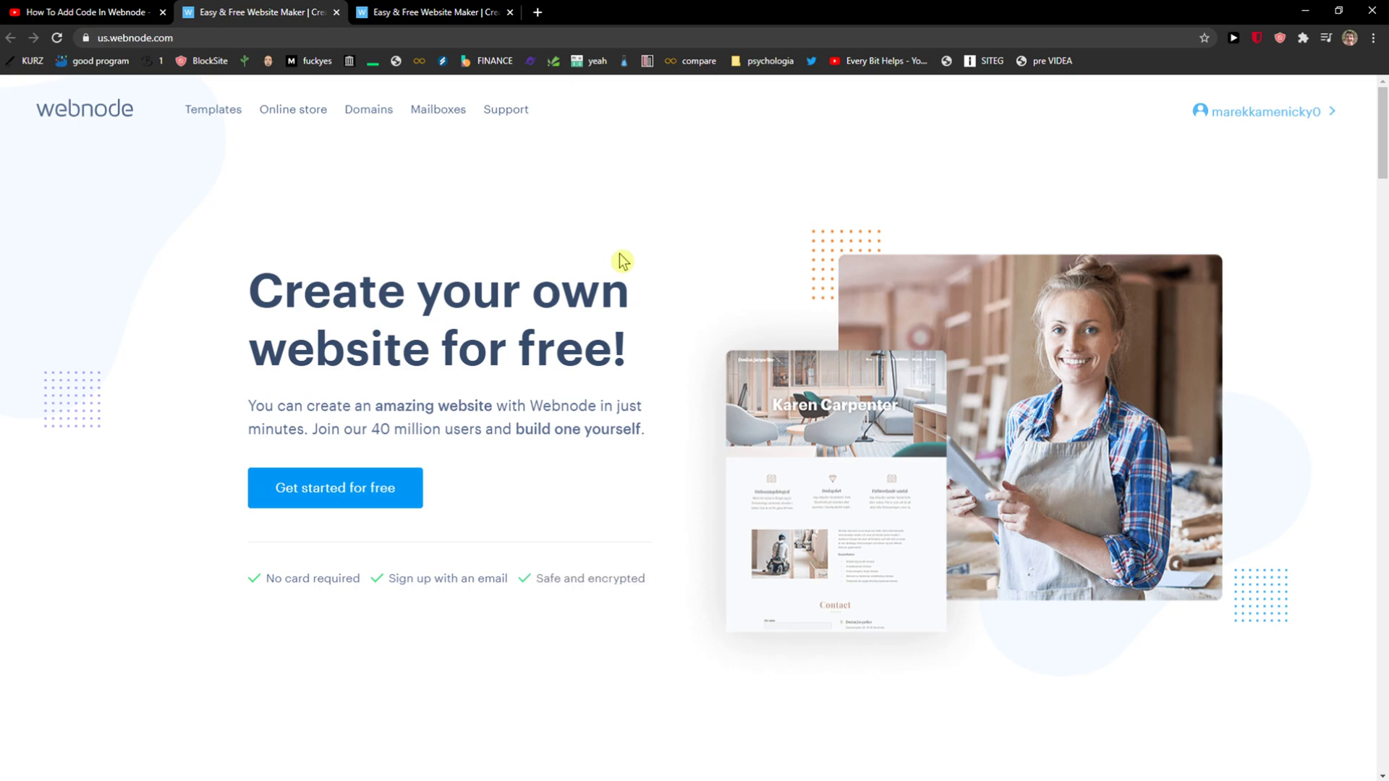
Start creating a free website and name it MyRestaurant
left_click(378, 502)
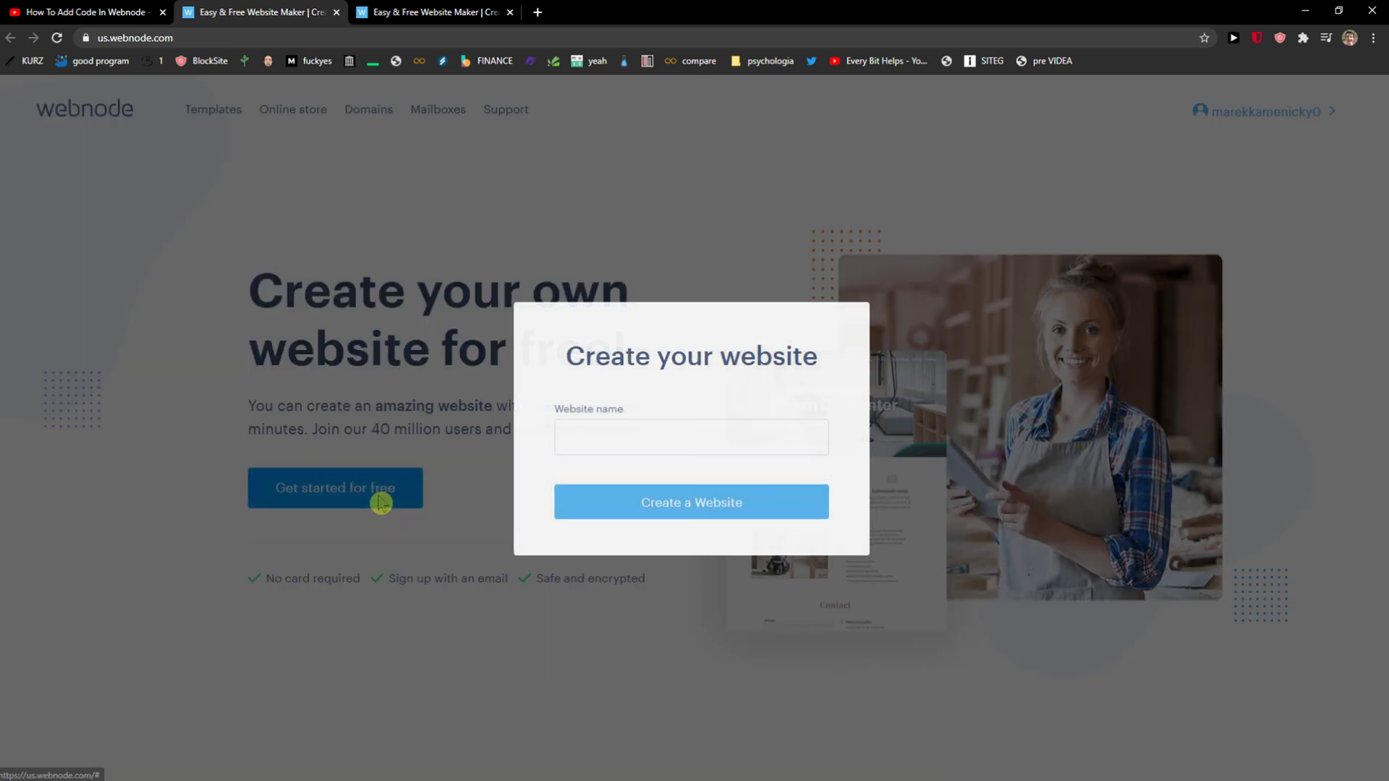
left_click(615, 447)
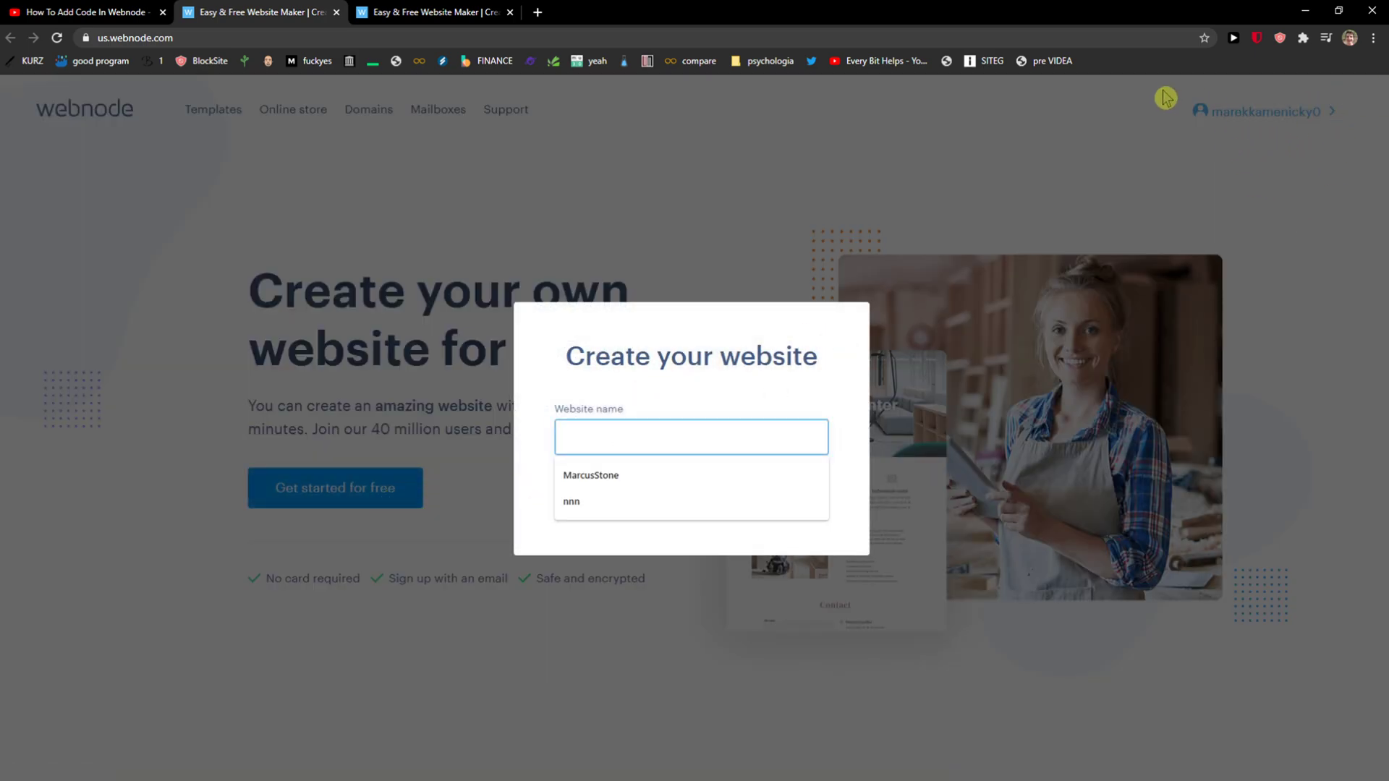
left_click(670, 413)
left_click(671, 411)
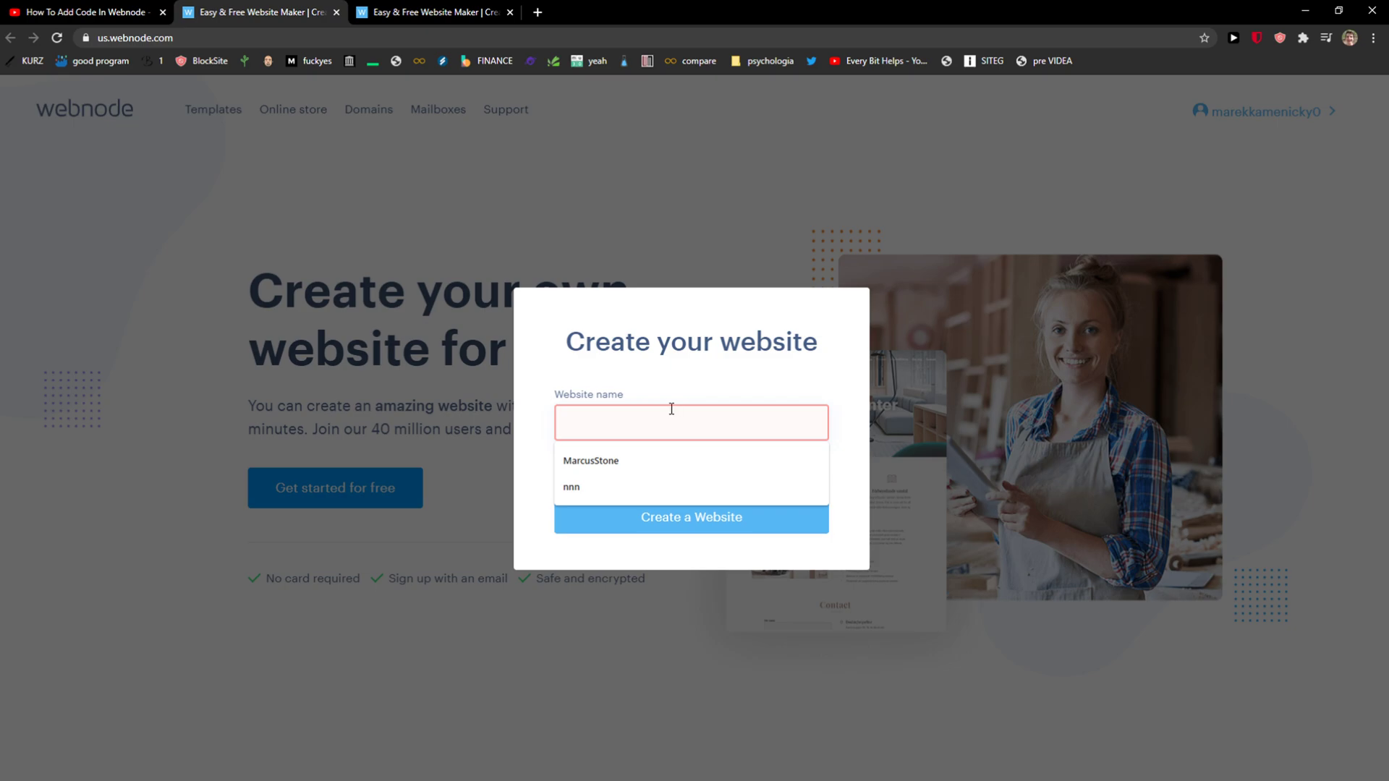
type("RE")
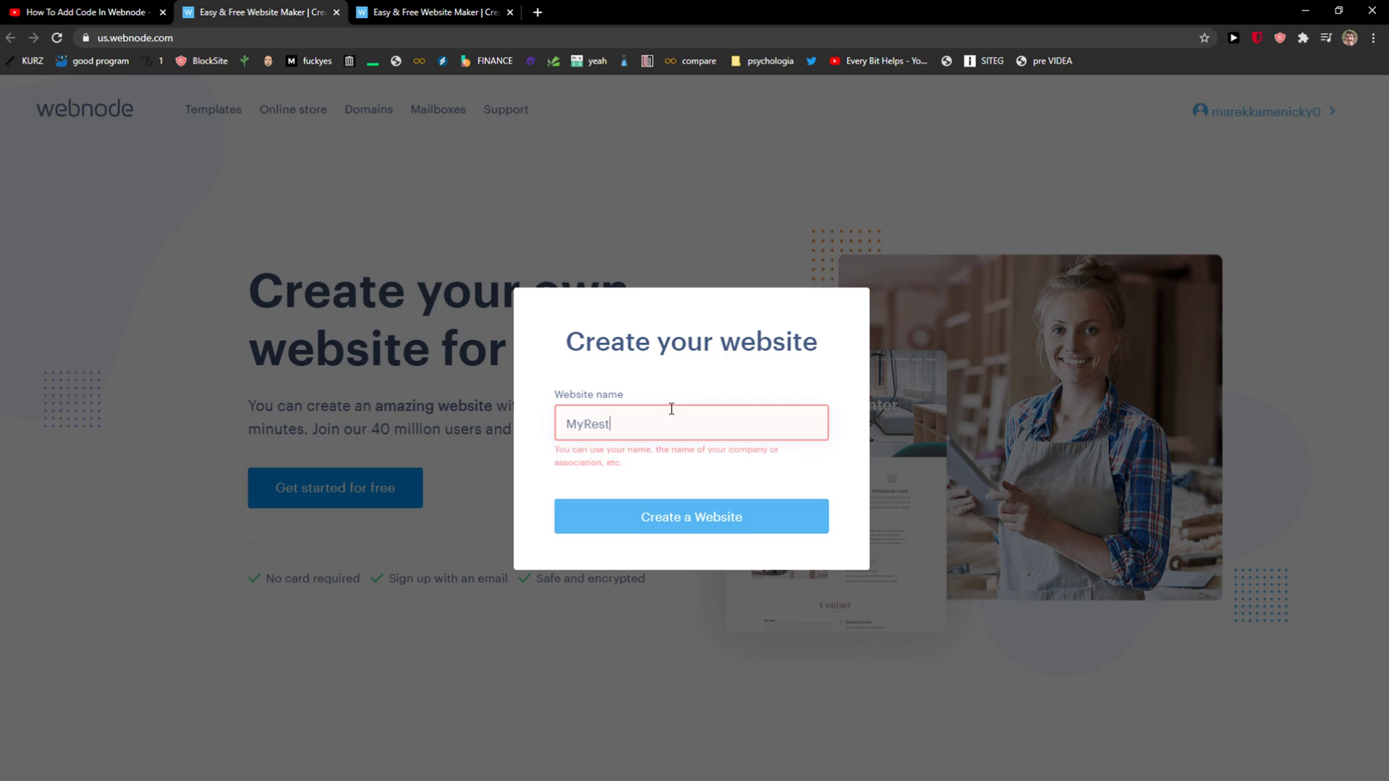
left_click(717, 513)
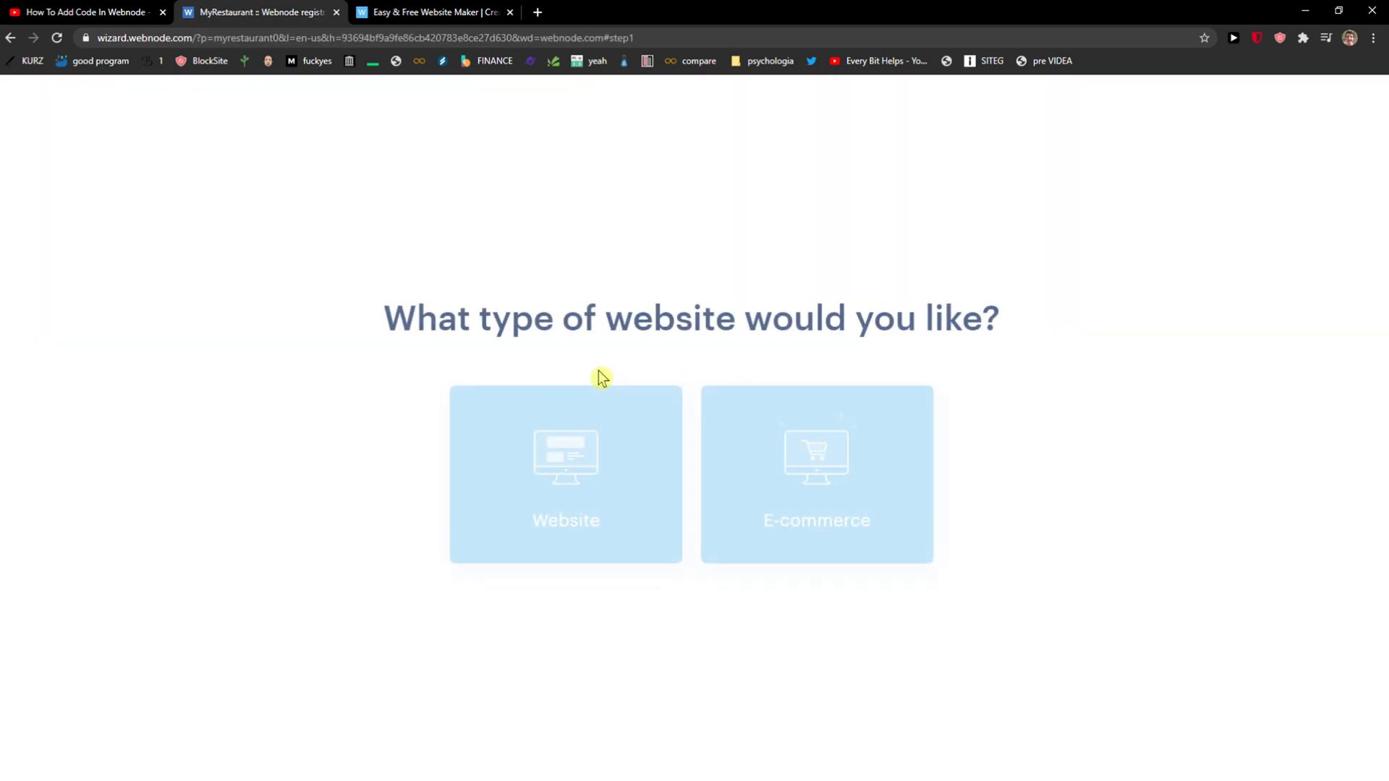
Set the site type to Website, choose the Pizzeria template from Restaurants and Food, and open the site for editing
left_click_drag(493, 319, 833, 368)
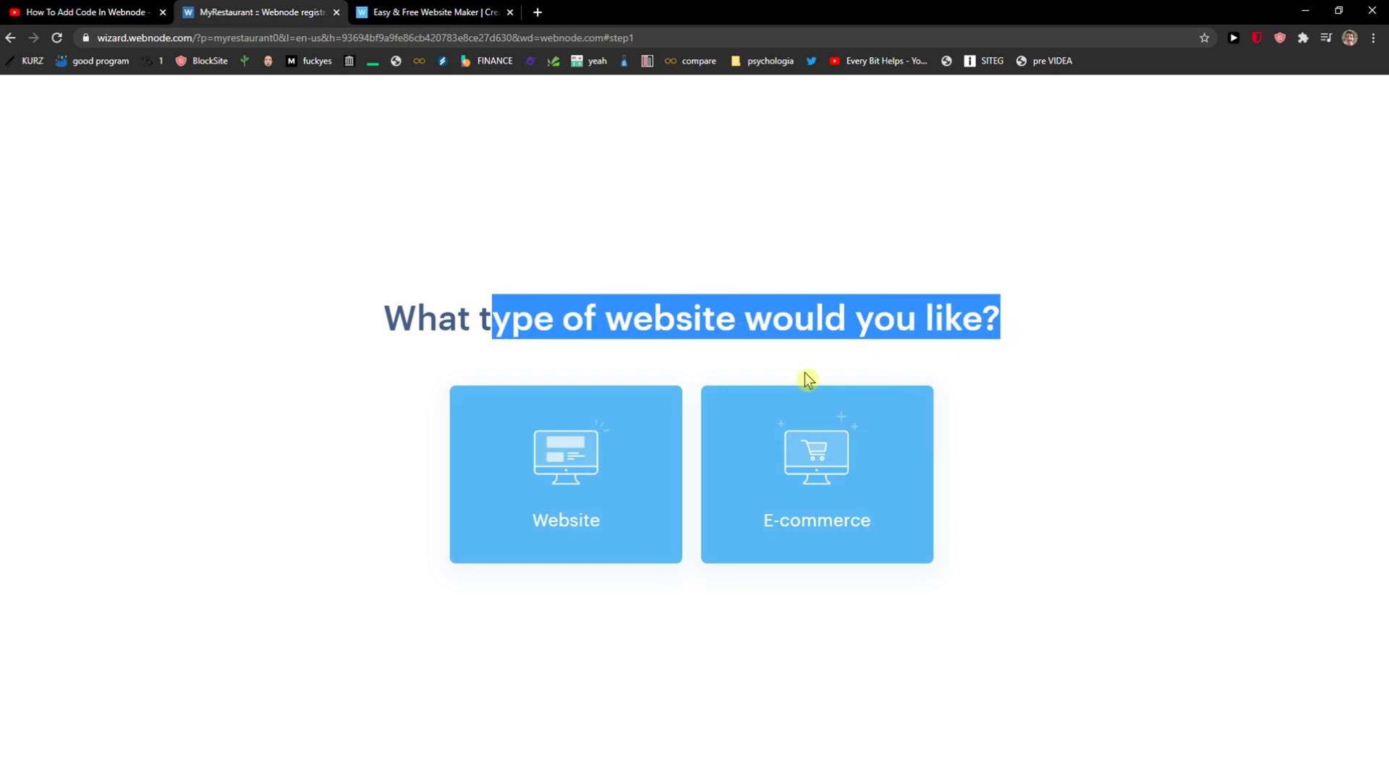
left_click(545, 479)
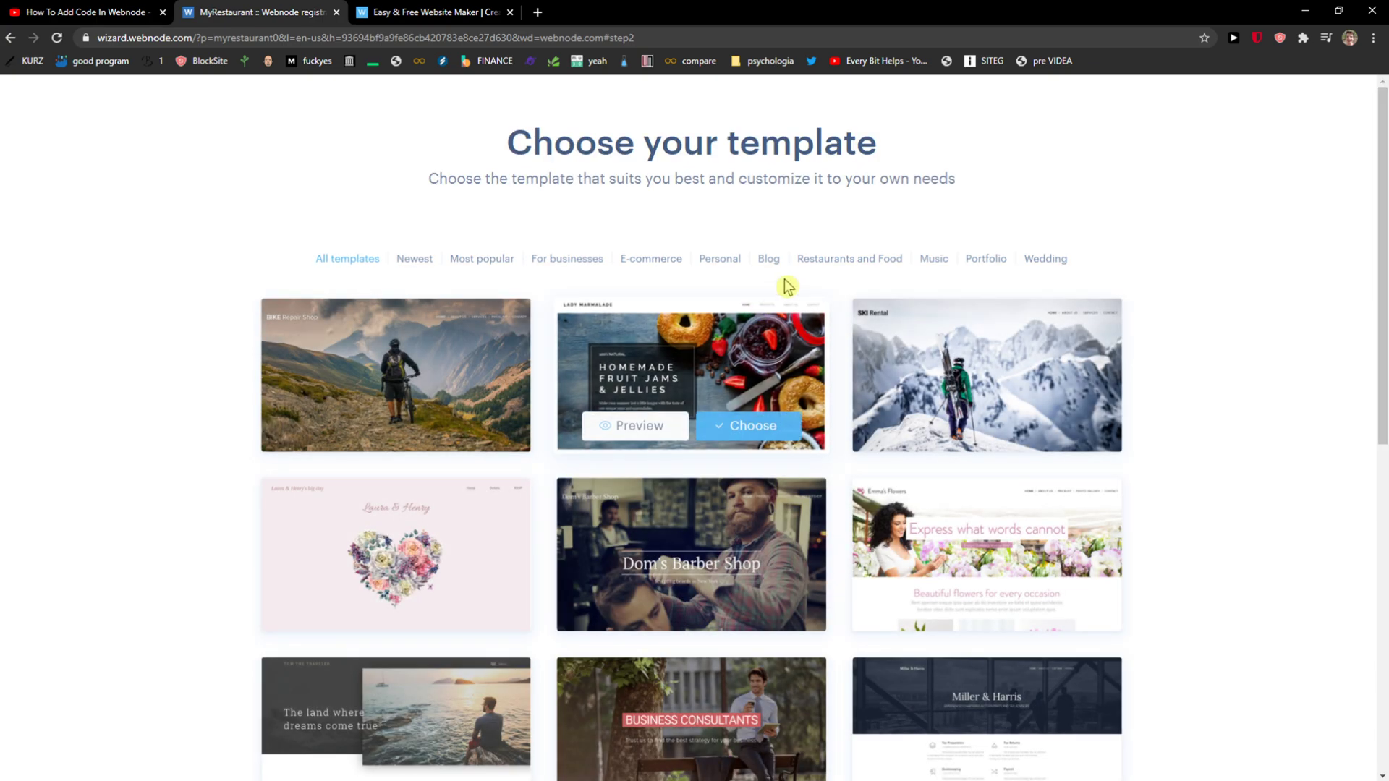
left_click(834, 265)
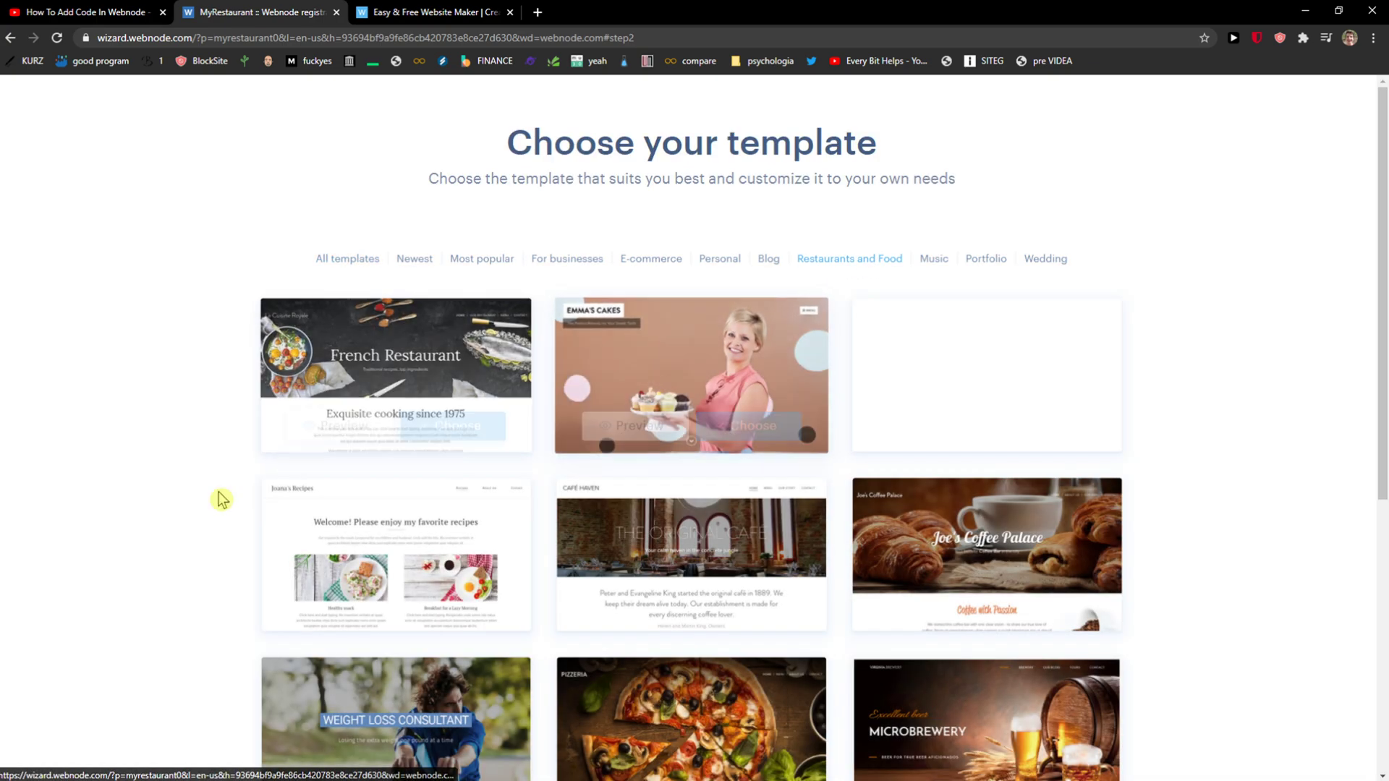
scroll(186, 490, "down", 4)
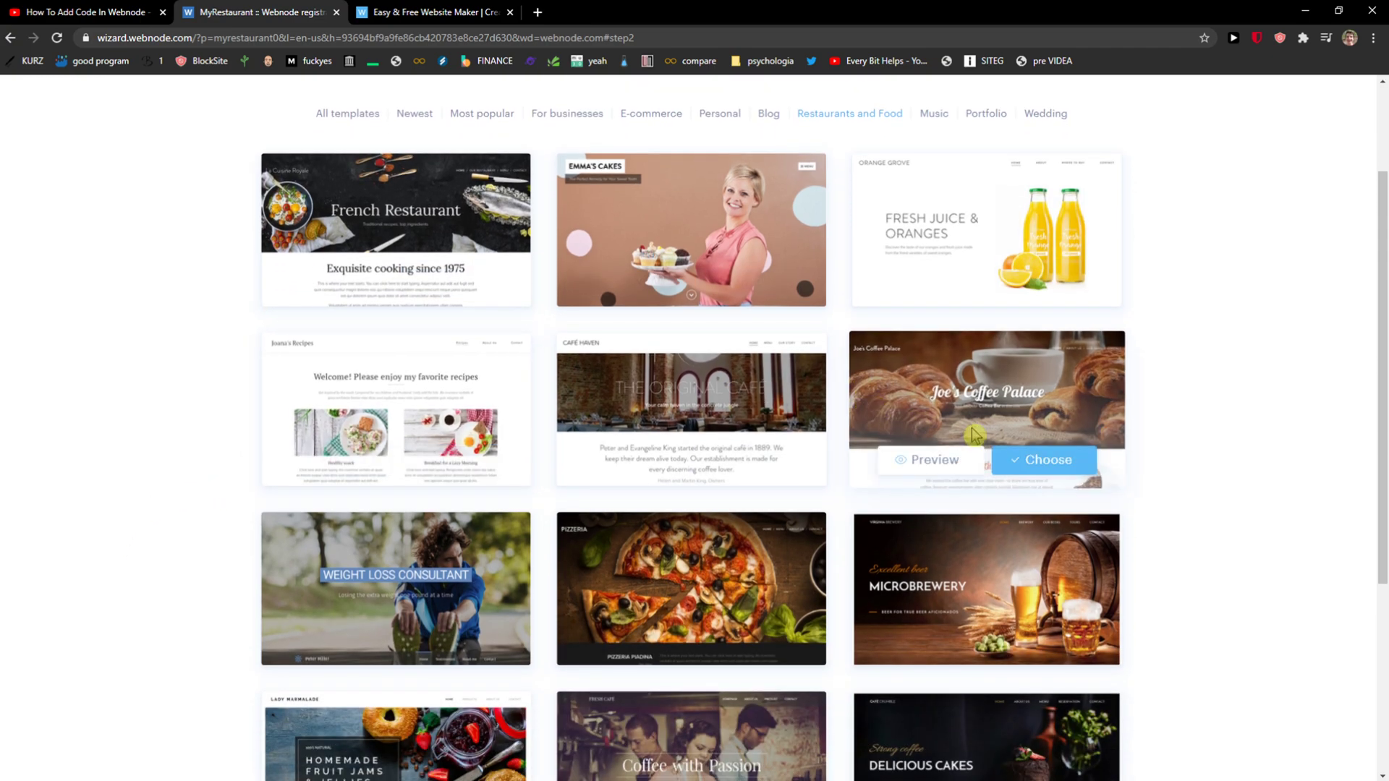
scroll(202, 425, "down", 3)
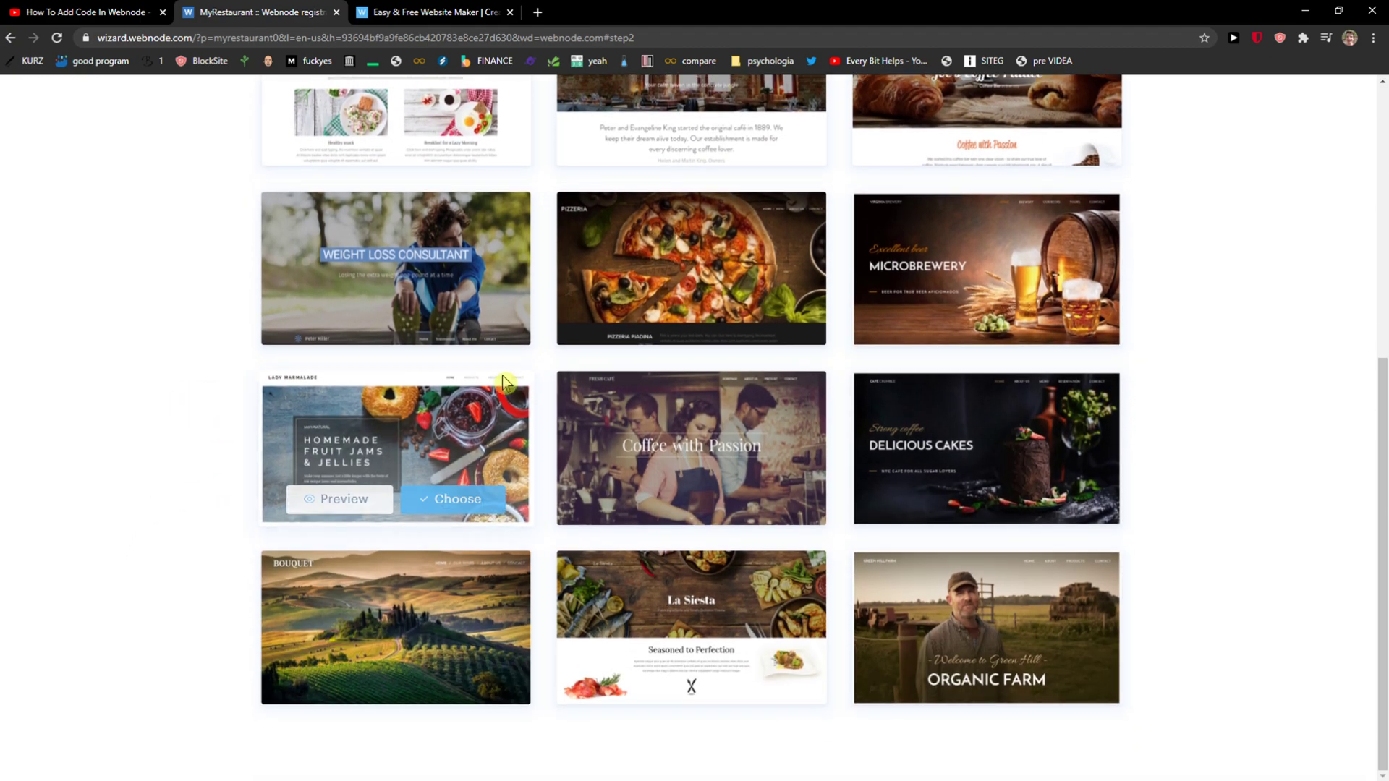
scroll(818, 471, "up", 2)
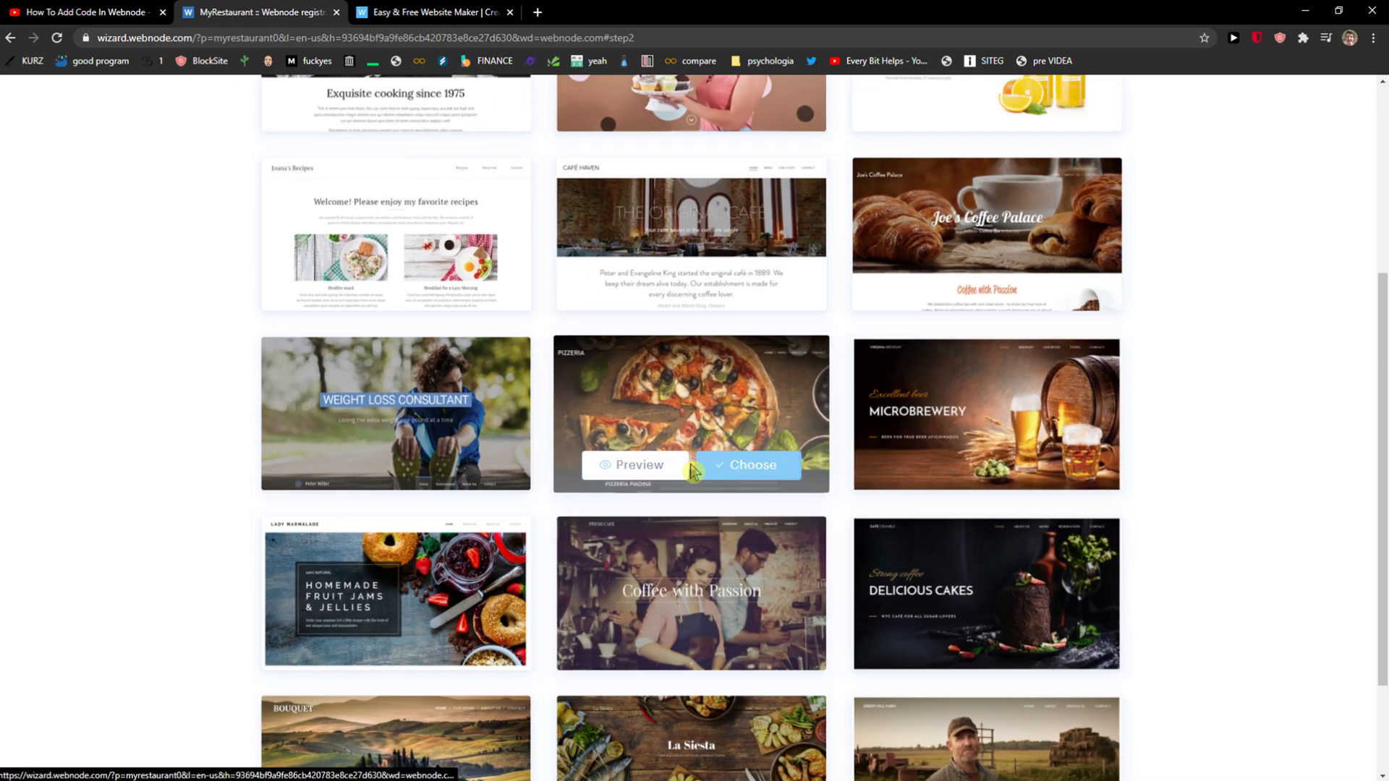
scroll(567, 373, "up", 2)
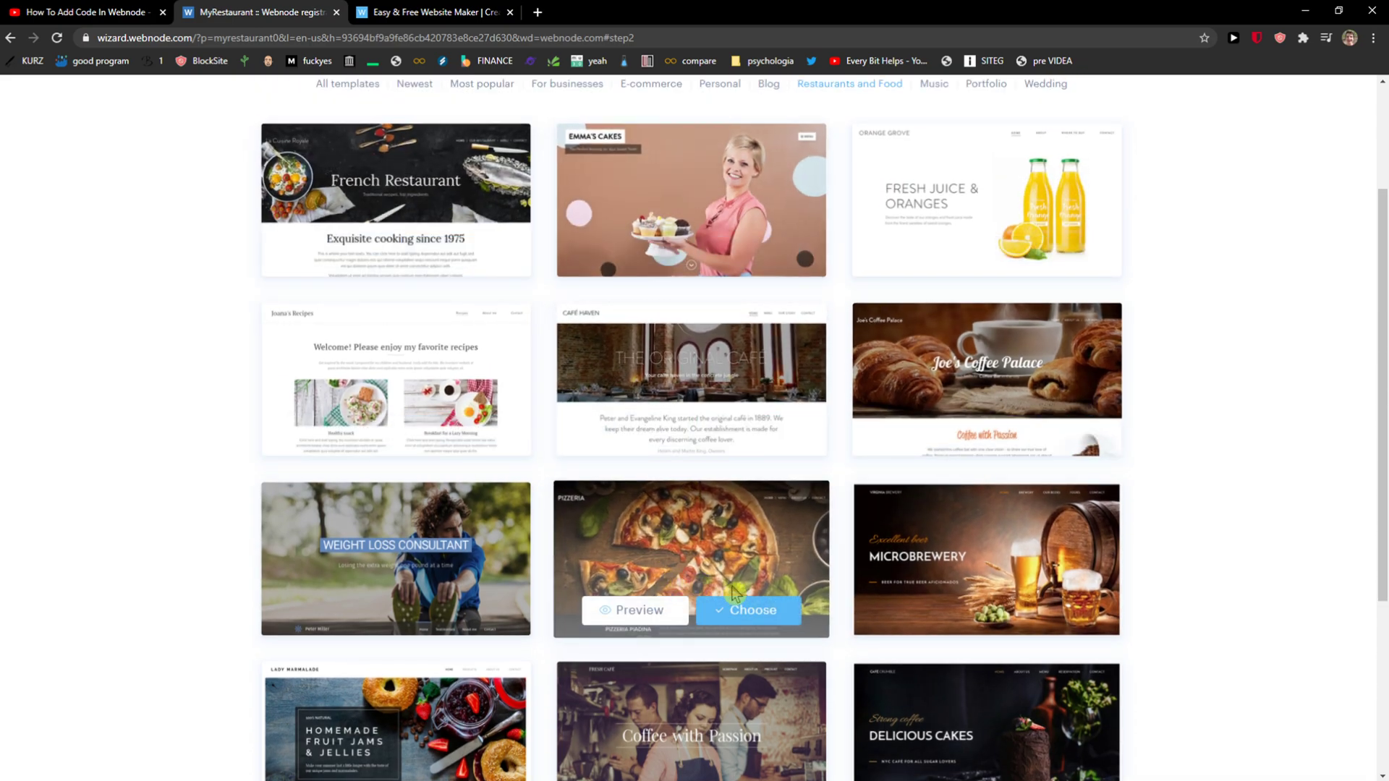
left_click(745, 609)
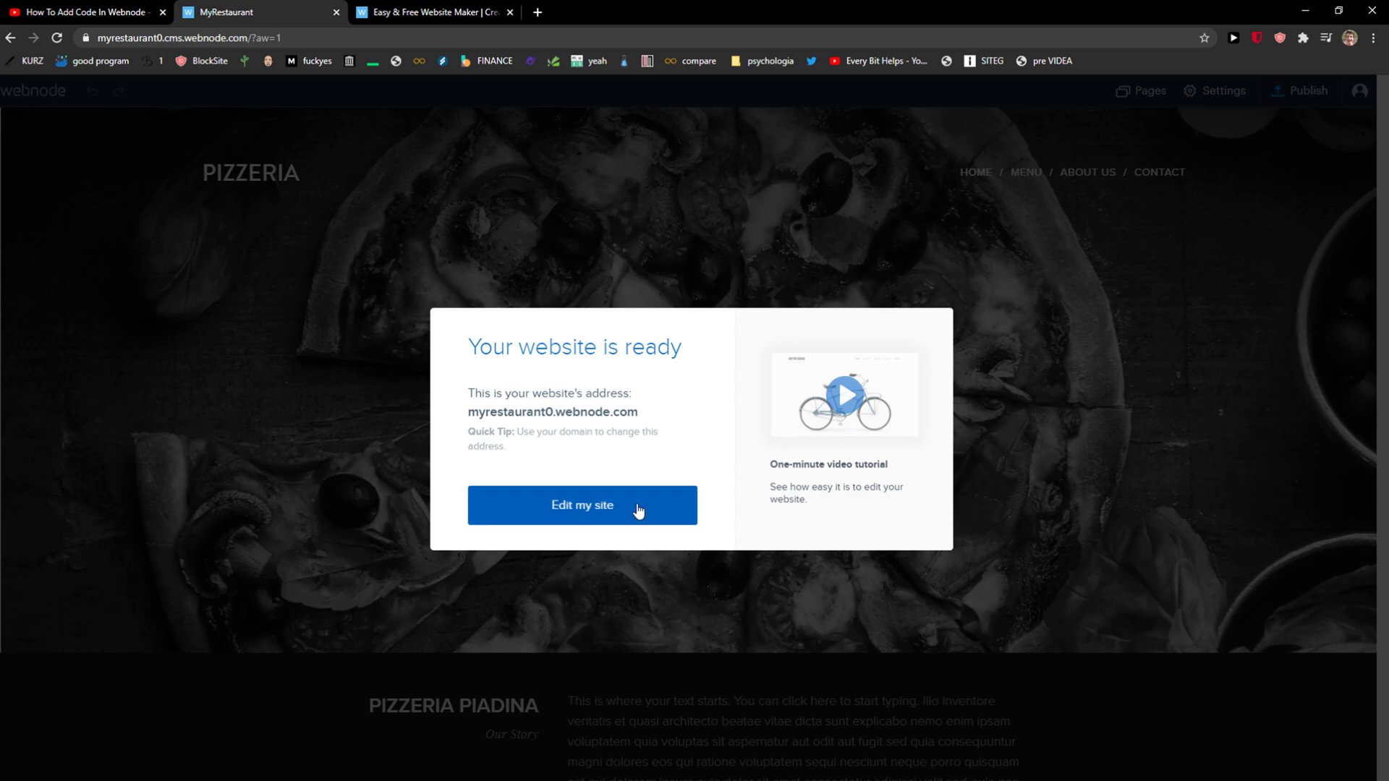
left_click(635, 505)
Examine the home page's sections from the header image through the menu and signature dishes to the opening hours and footer
scroll(522, 349, "down", 4)
scroll(522, 349, "down", 6)
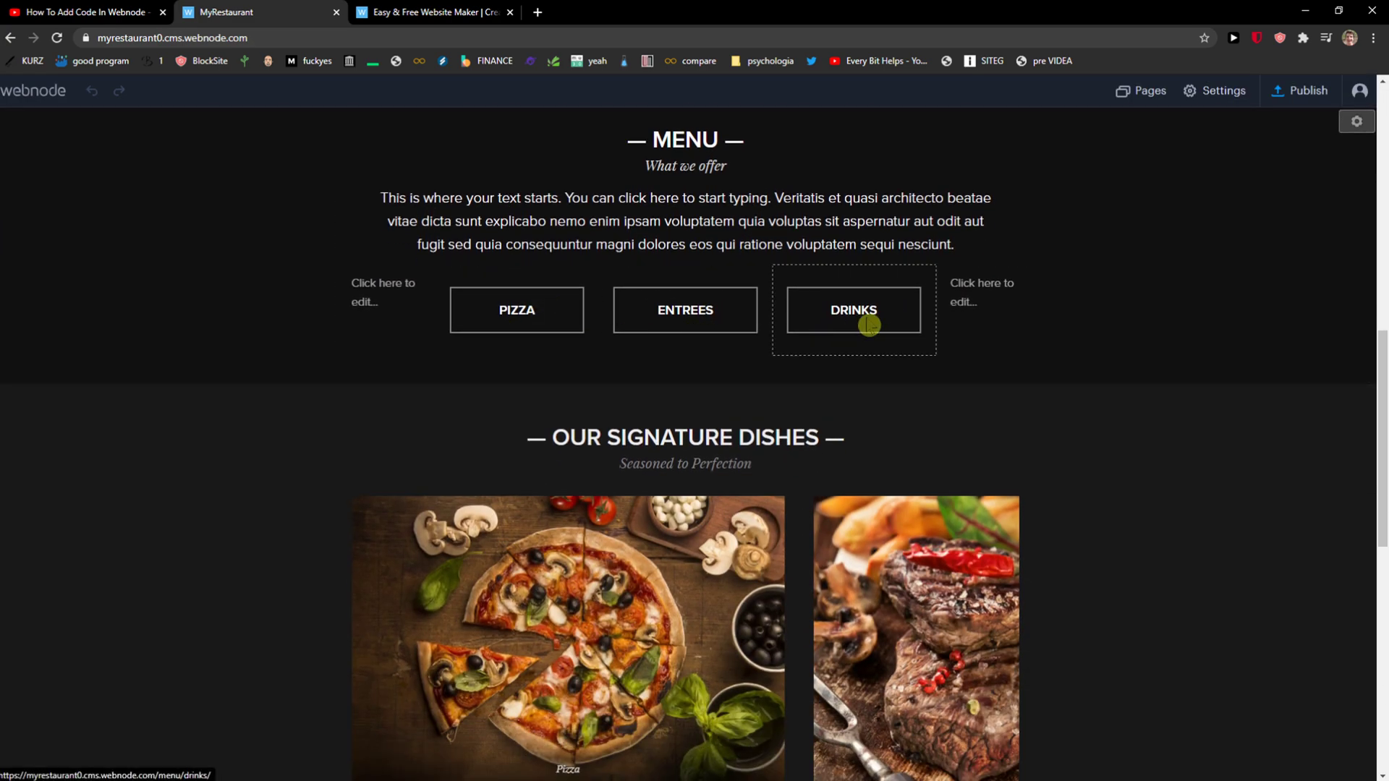
left_click(863, 317)
scroll(337, 306, "down", 8)
scroll(702, 441, "down", 2)
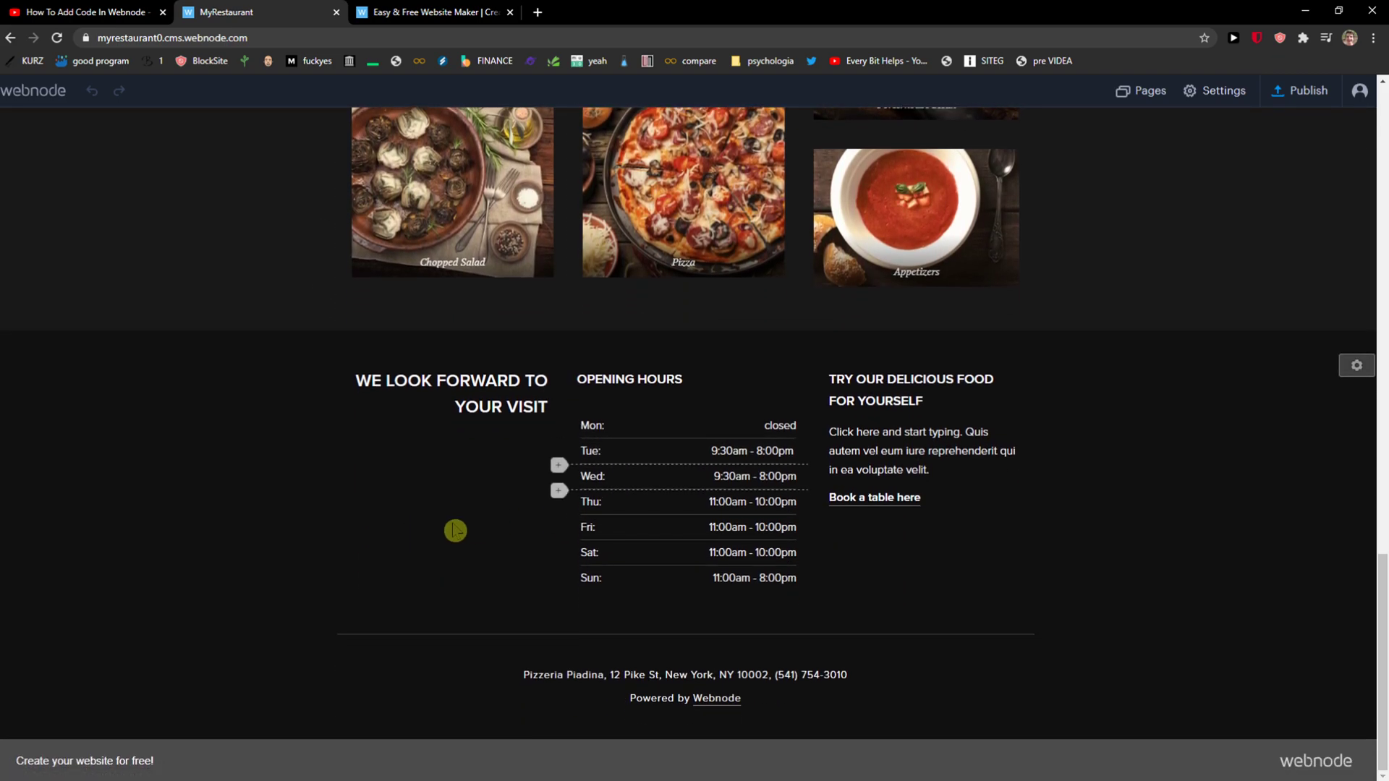
scroll(563, 450, "up", 15)
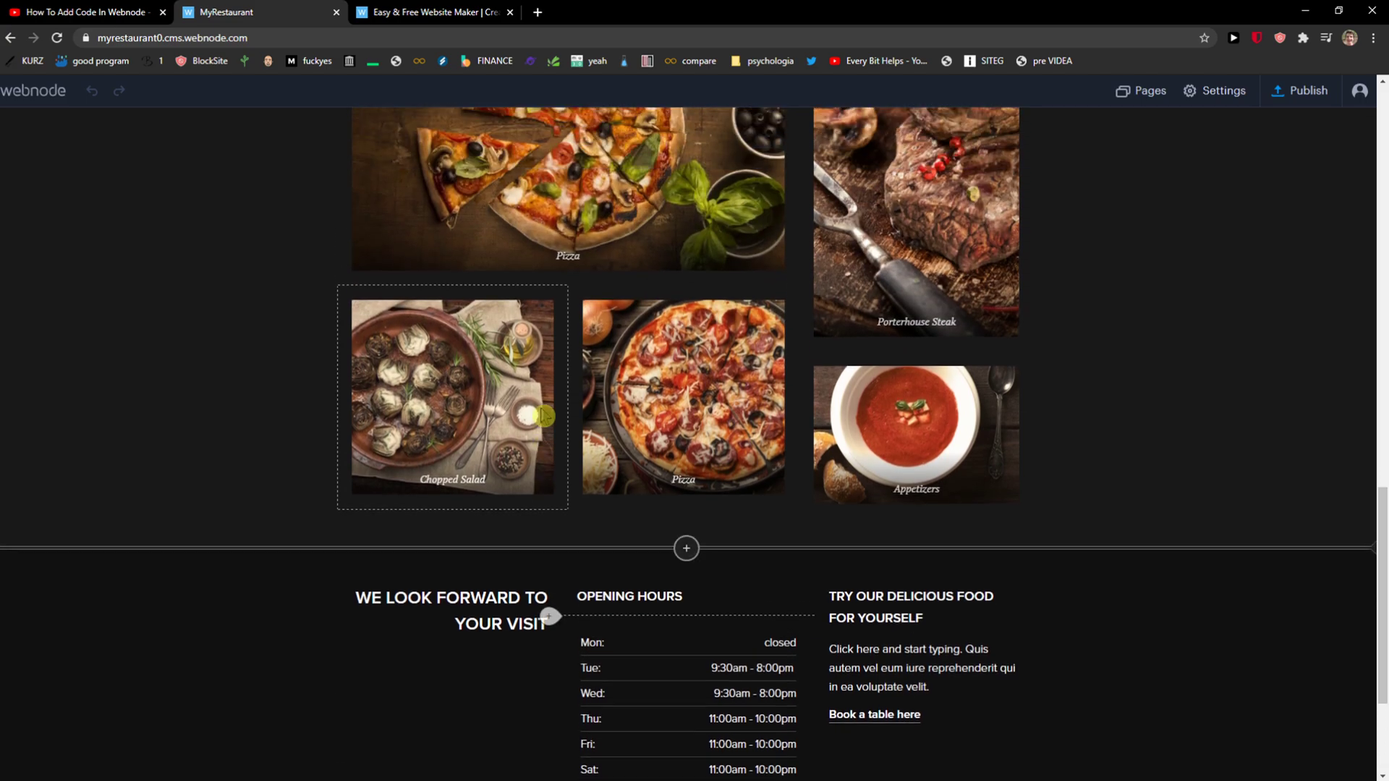
scroll(544, 415, "up", 5)
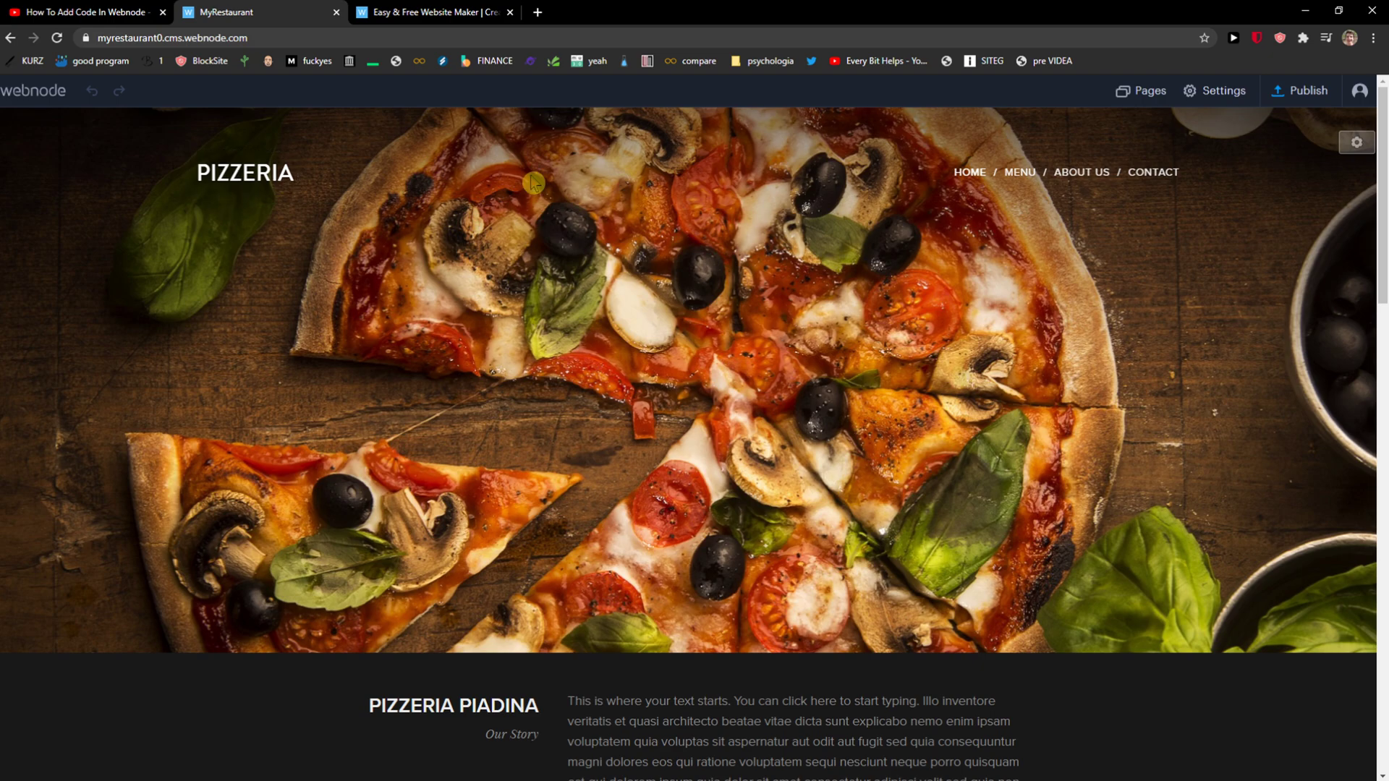
Add the steaming cup icon from the Icons collection as a logo beside the PIZZERIA title in the site header
left_click(257, 174)
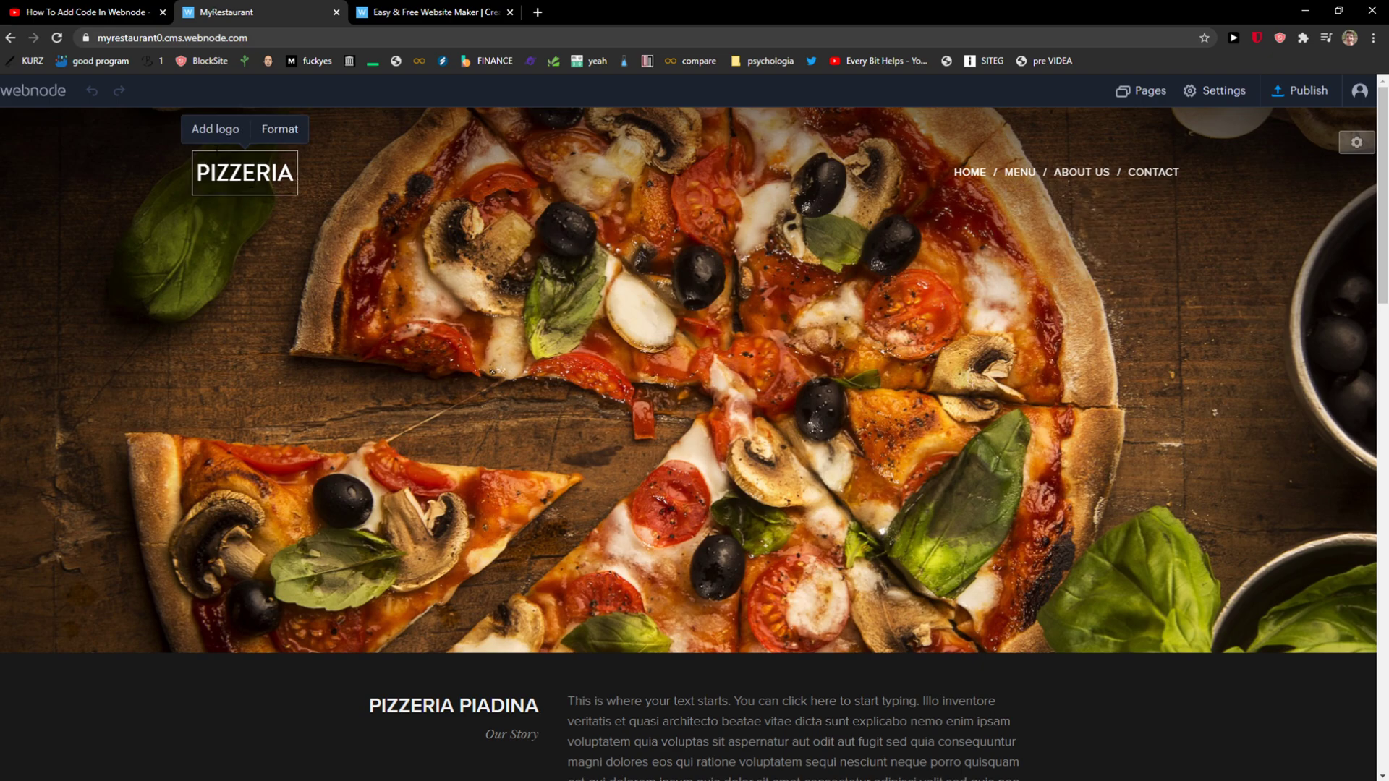
left_click(215, 129)
left_click(405, 311)
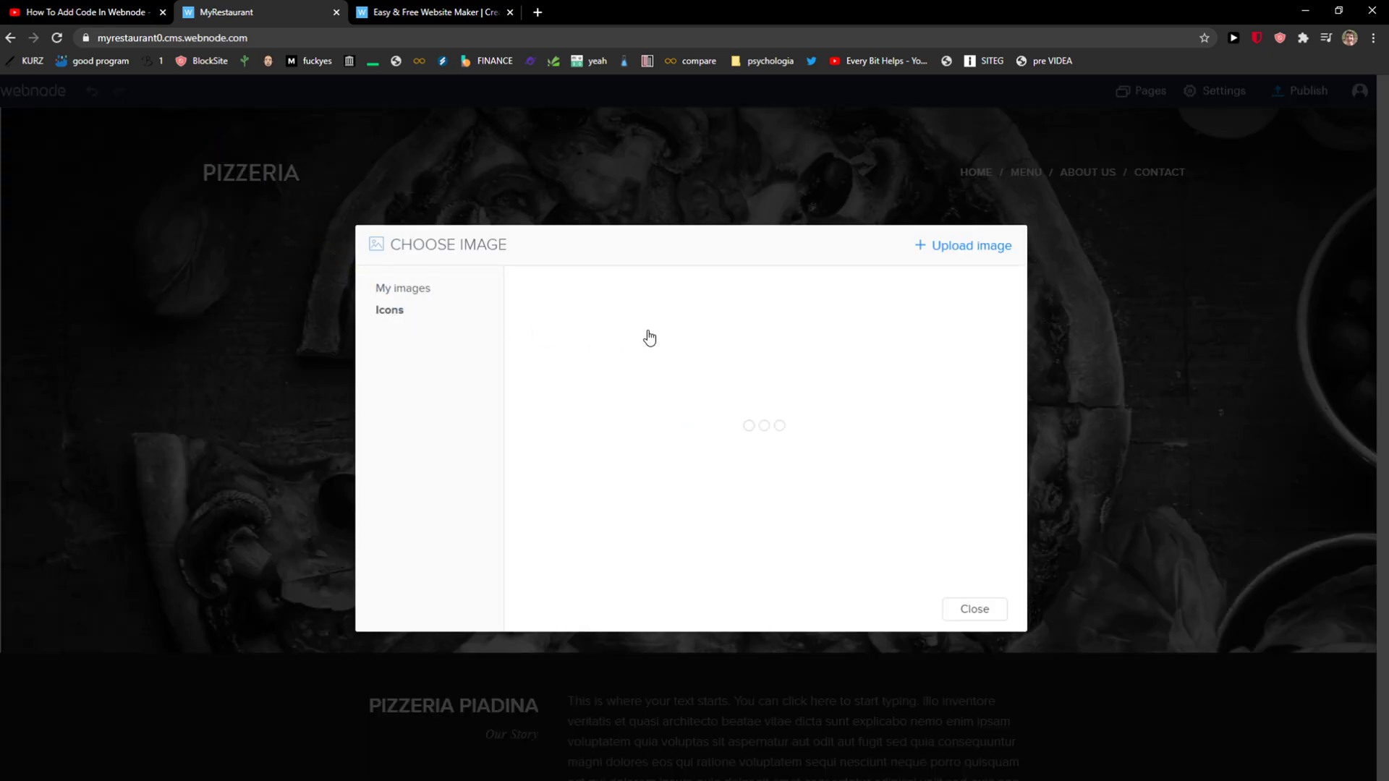
scroll(666, 300, "down", 3)
scroll(723, 326, "down", 2)
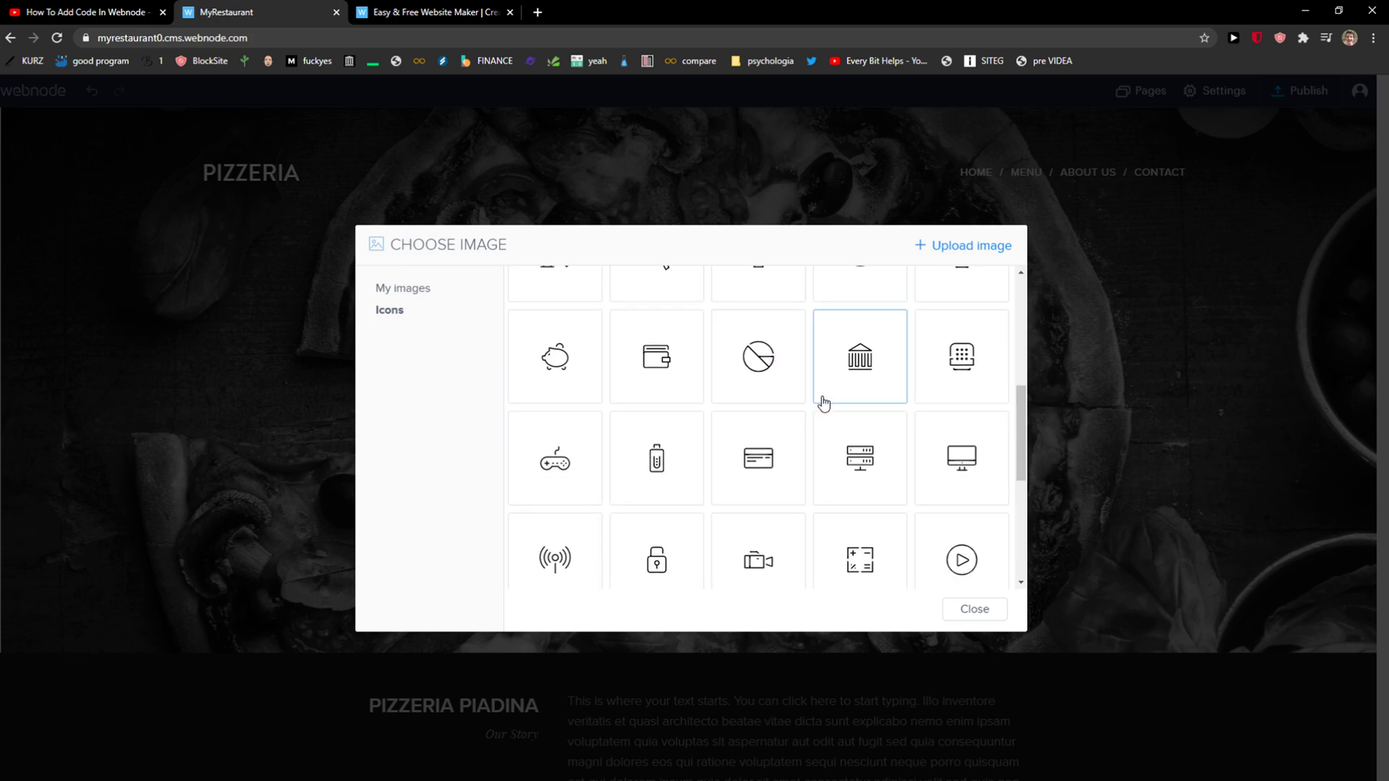
scroll(810, 406, "down", 5)
scroll(790, 409, "down", 6)
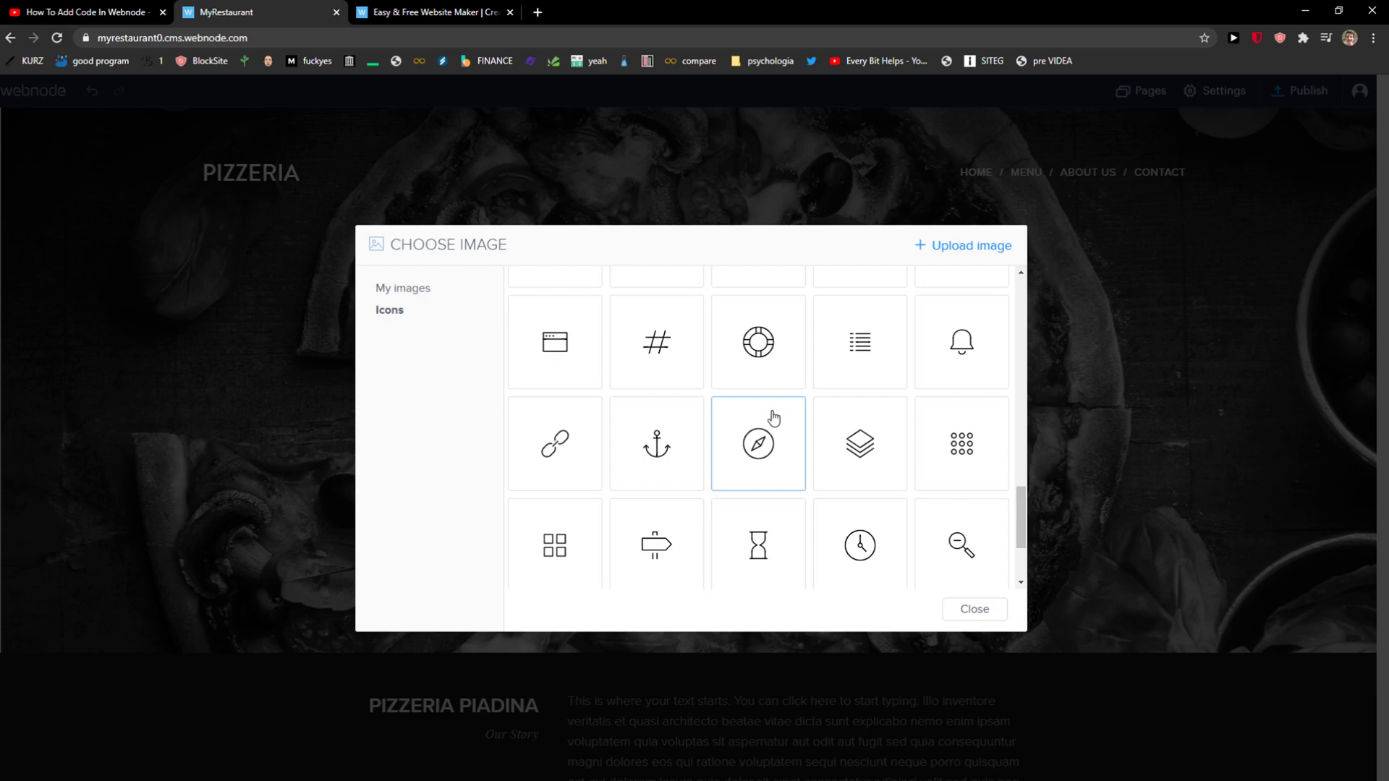
scroll(642, 405, "down", 3)
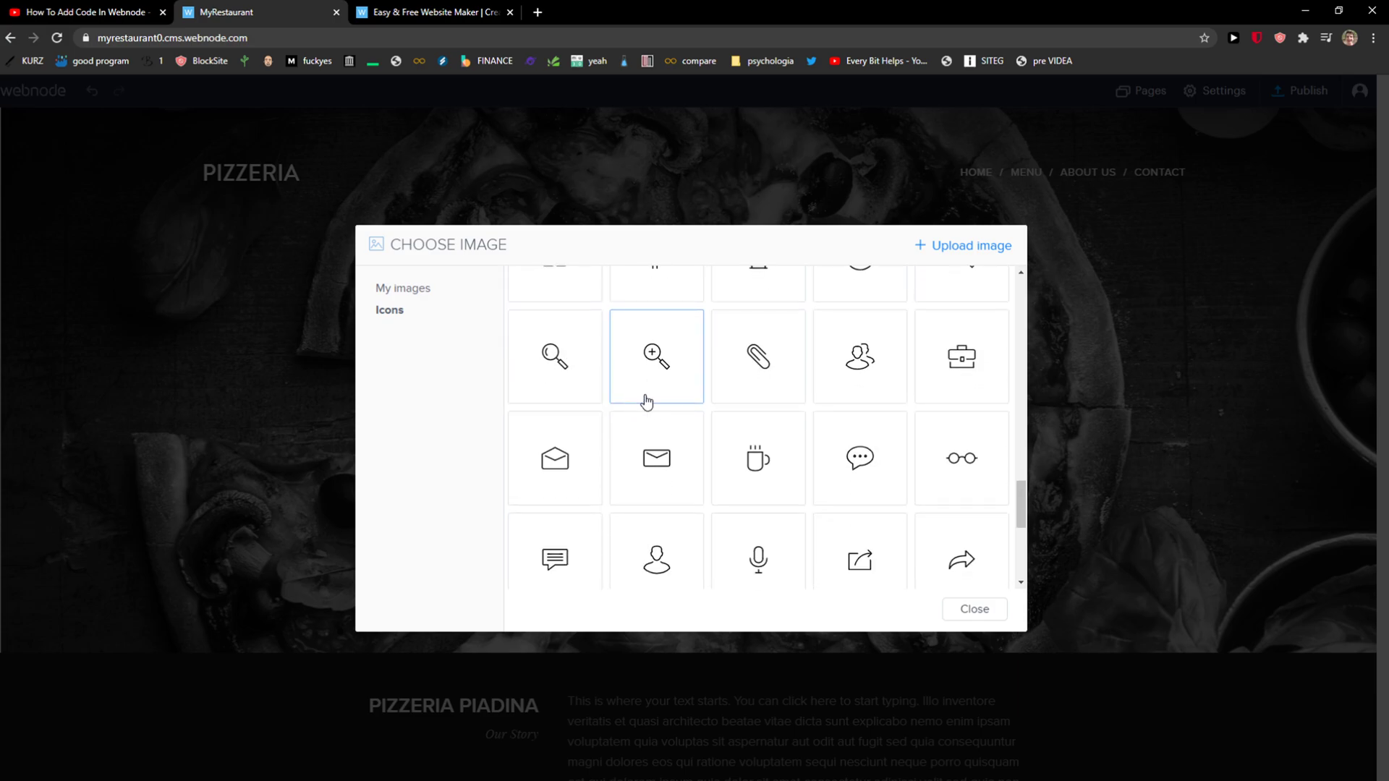
scroll(788, 384, "down", 2)
left_click(780, 336)
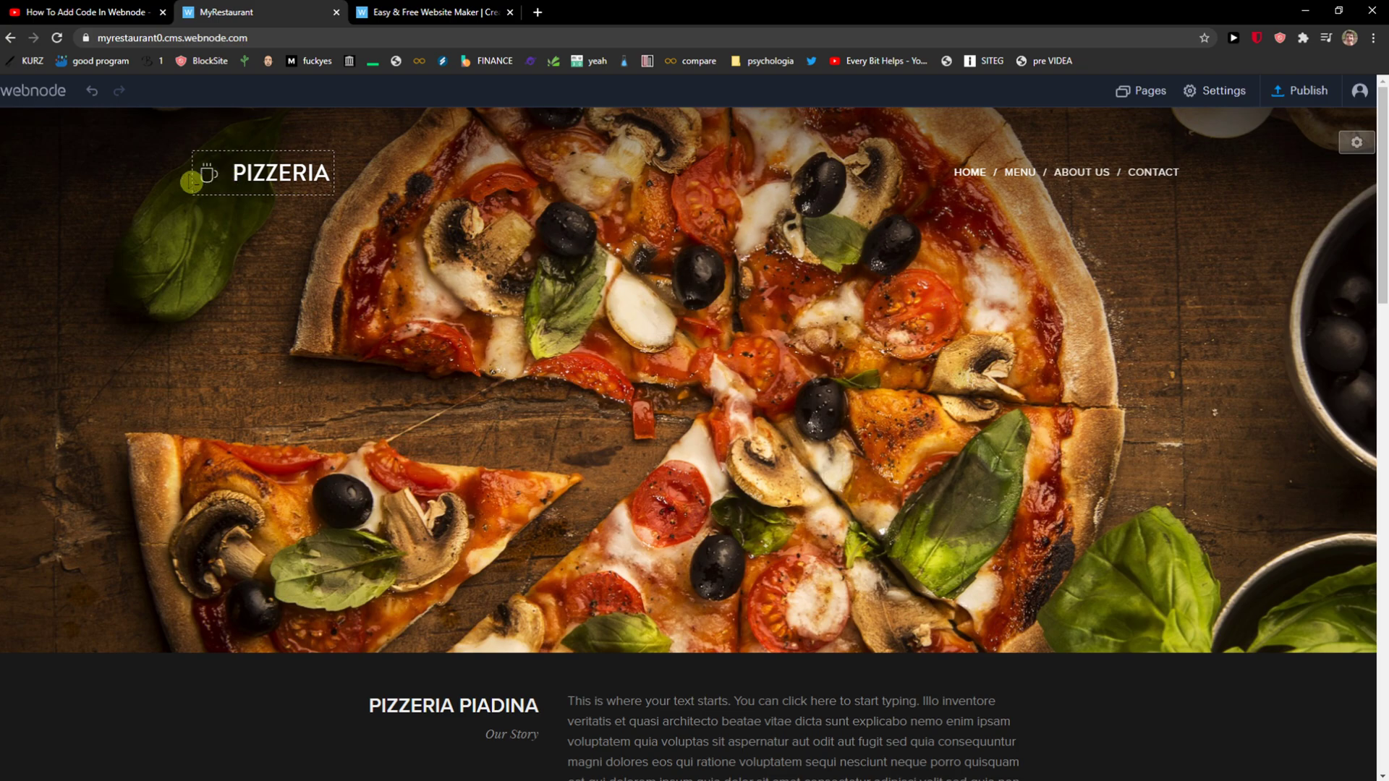
double_click(281, 172)
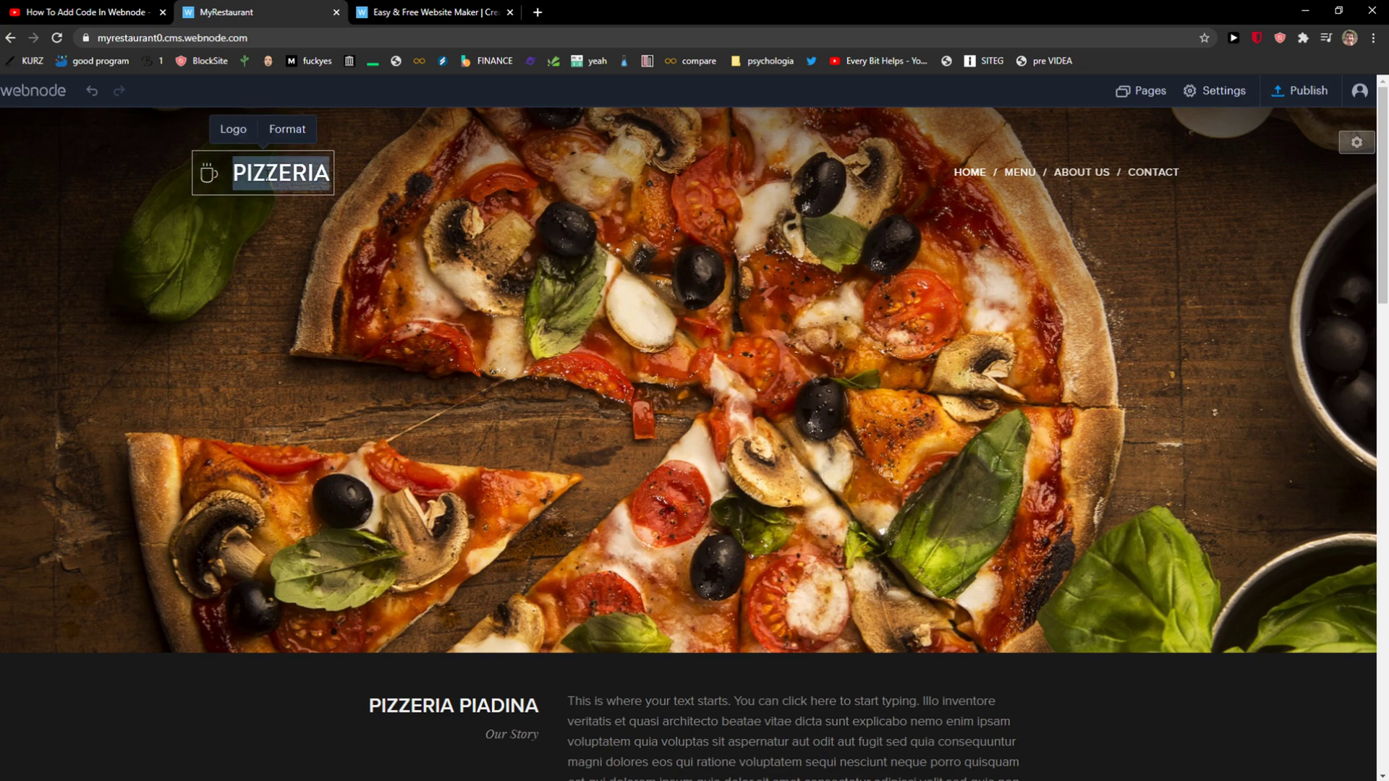
left_click(612, 297)
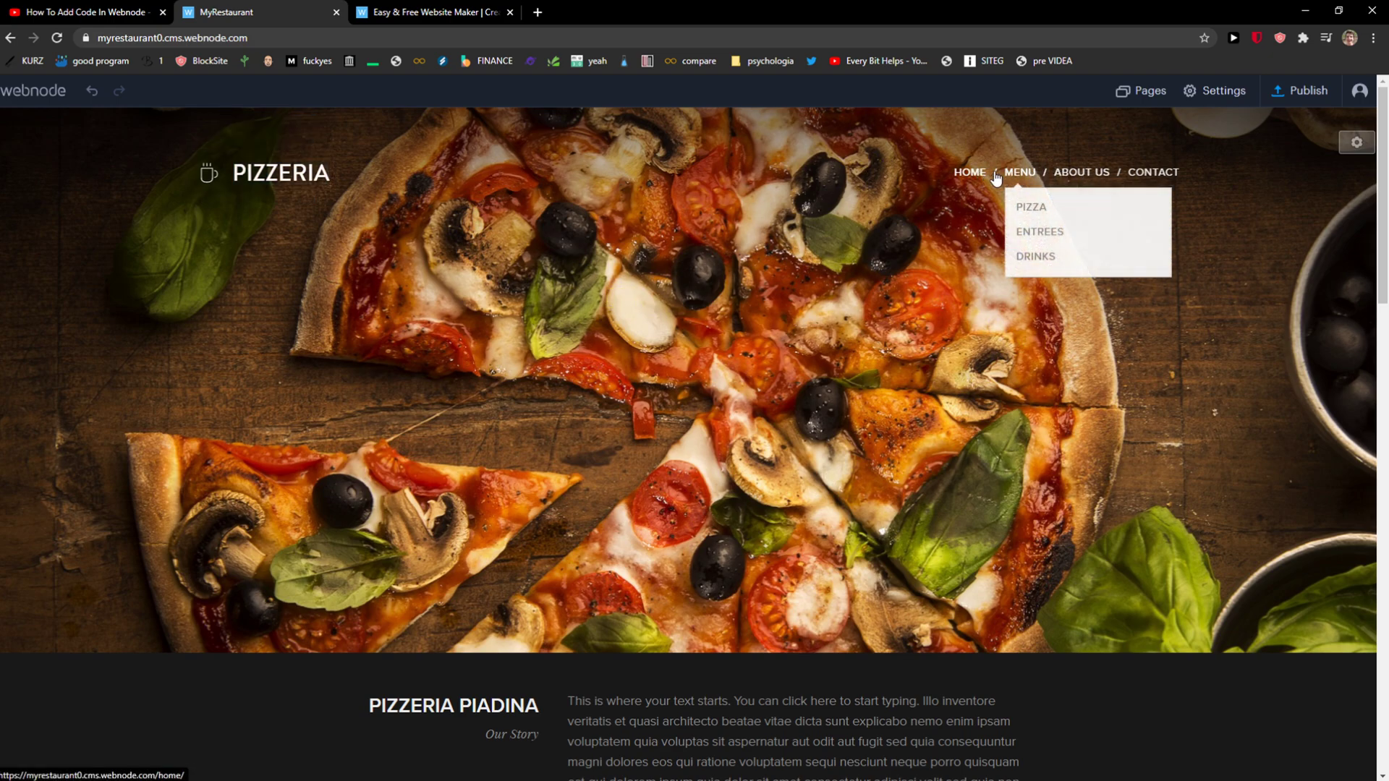
Add a new page from the About us page template, keep the name About us, and look over the created page
left_click(1158, 98)
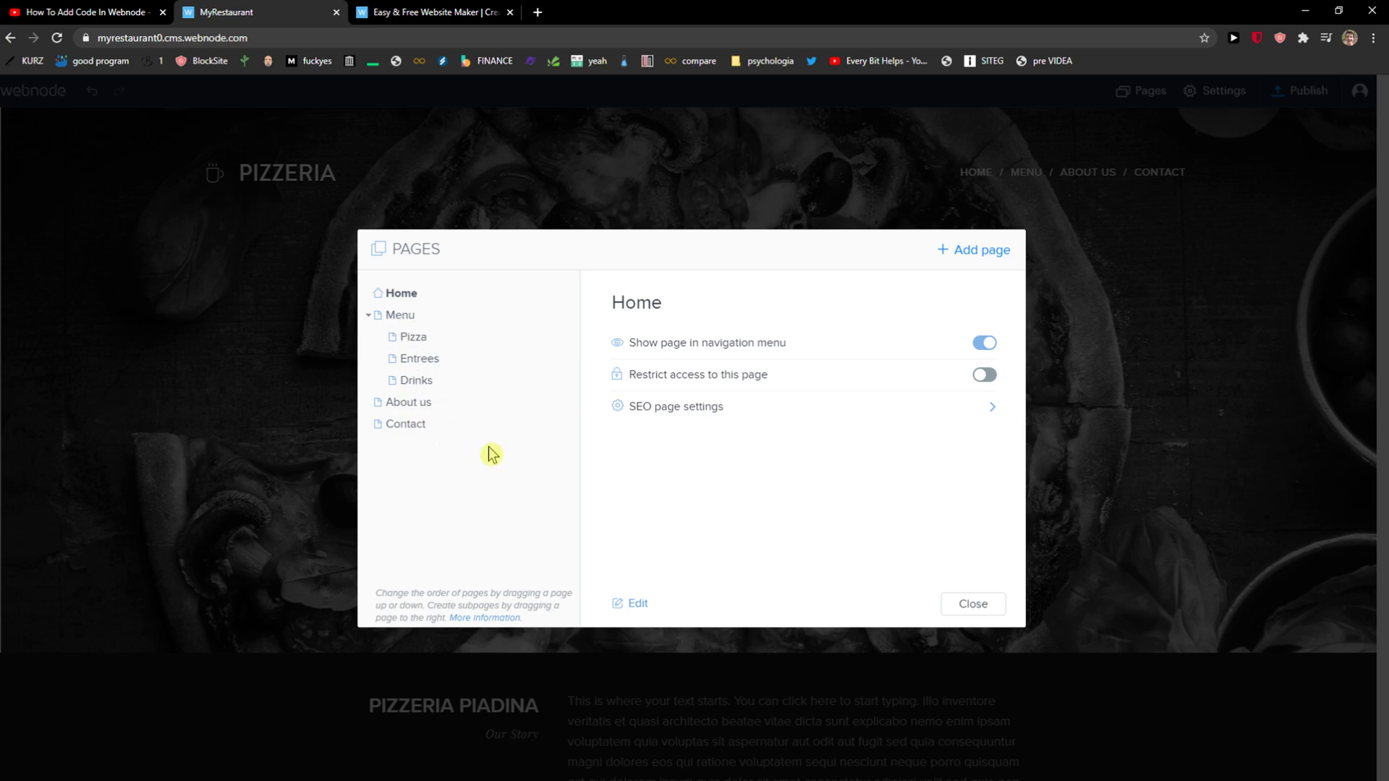
left_click(966, 255)
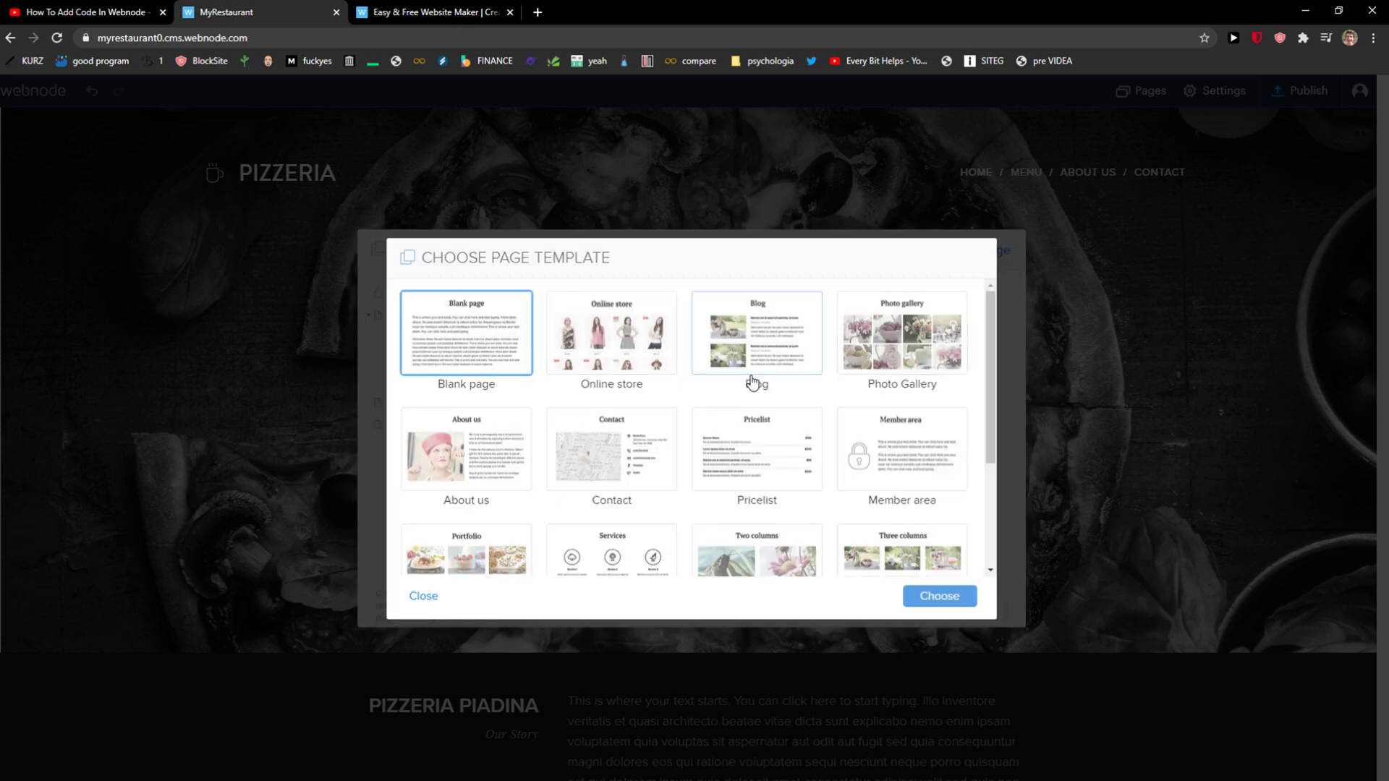
scroll(814, 367, "down", 3)
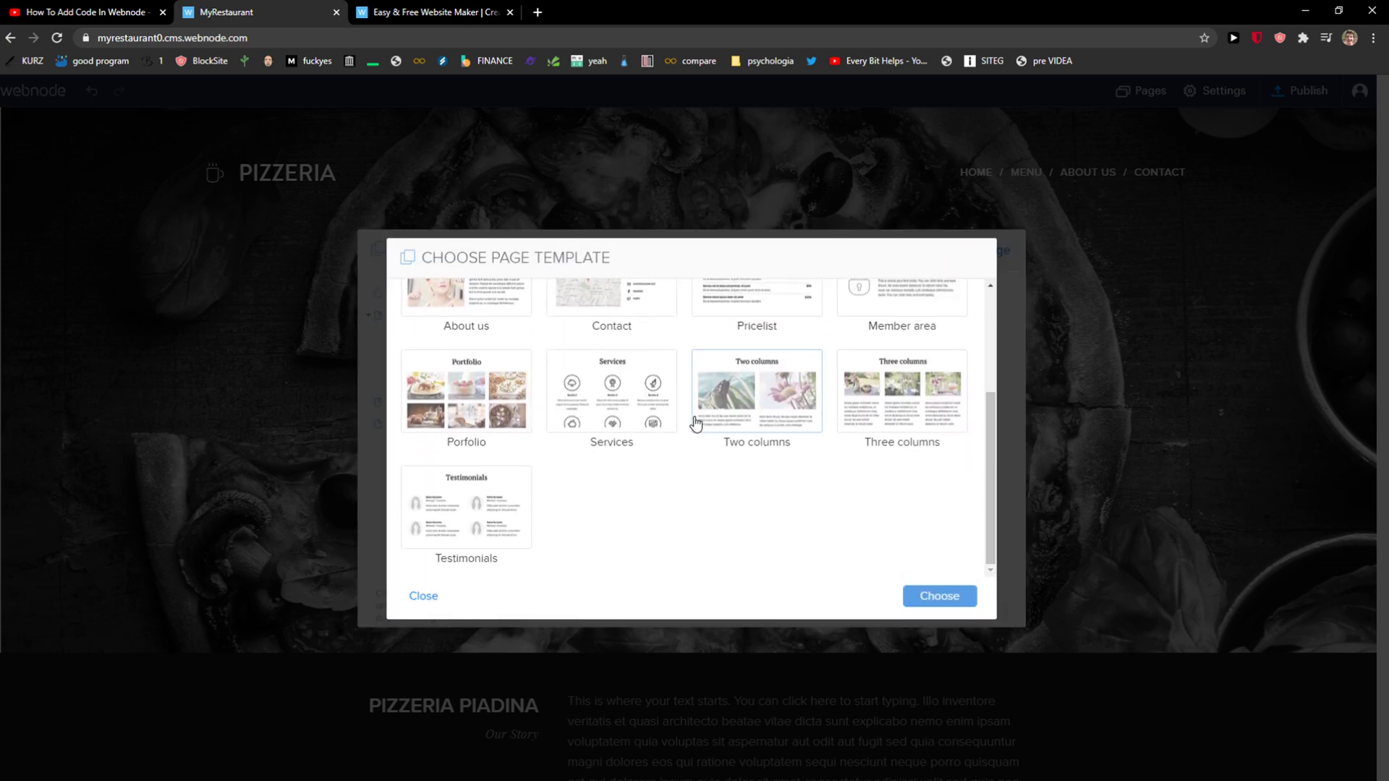
scroll(696, 411, "up", 3)
scroll(696, 411, "down", 3)
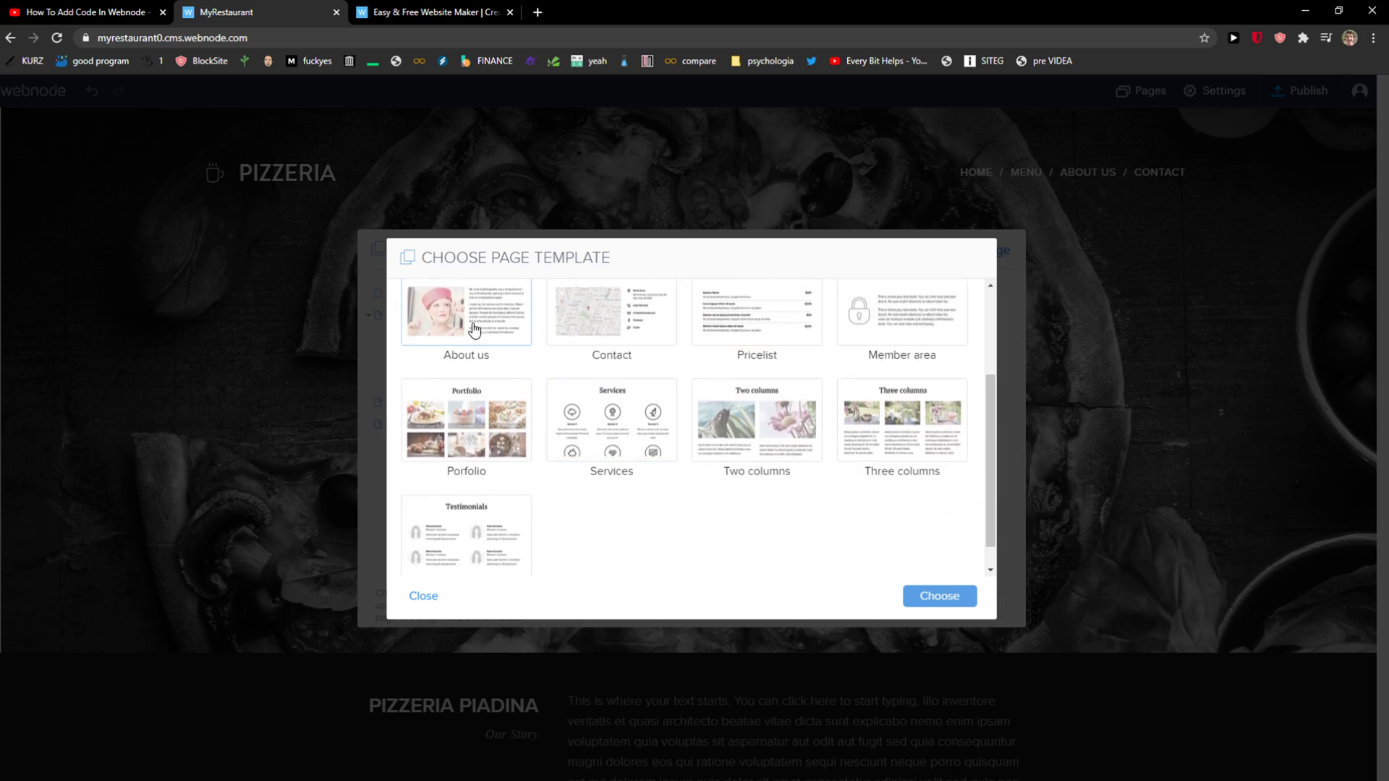
scroll(525, 357, "up", 3)
left_click(934, 596)
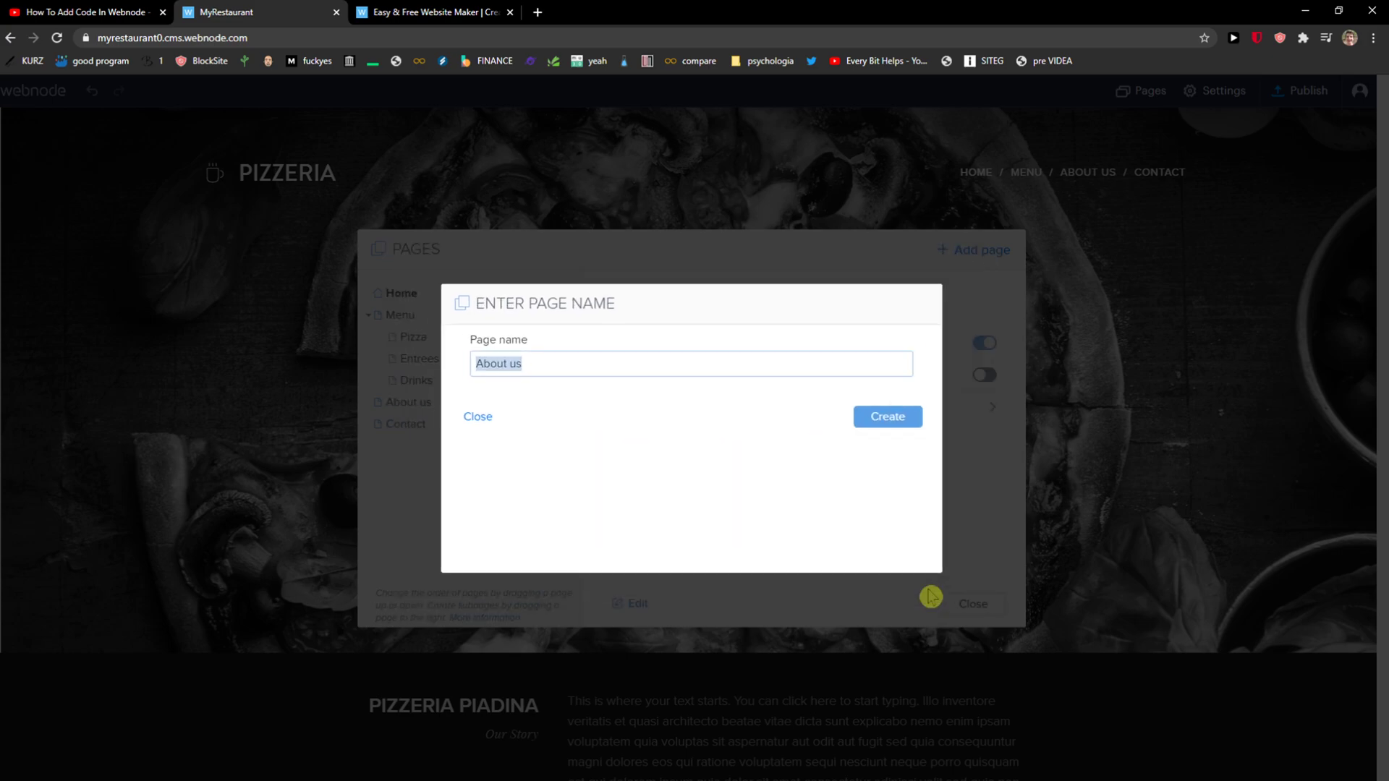
left_click(822, 485)
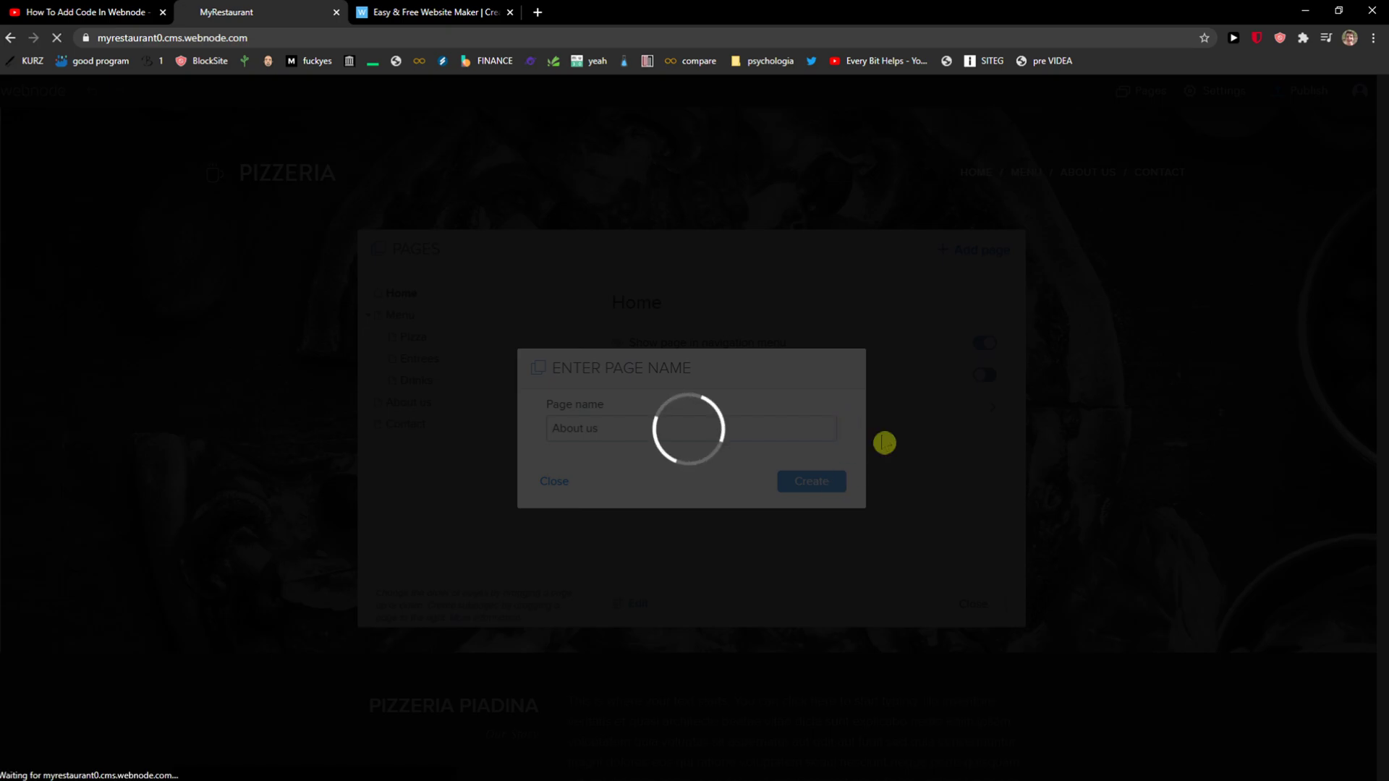
scroll(892, 366, "down", 2)
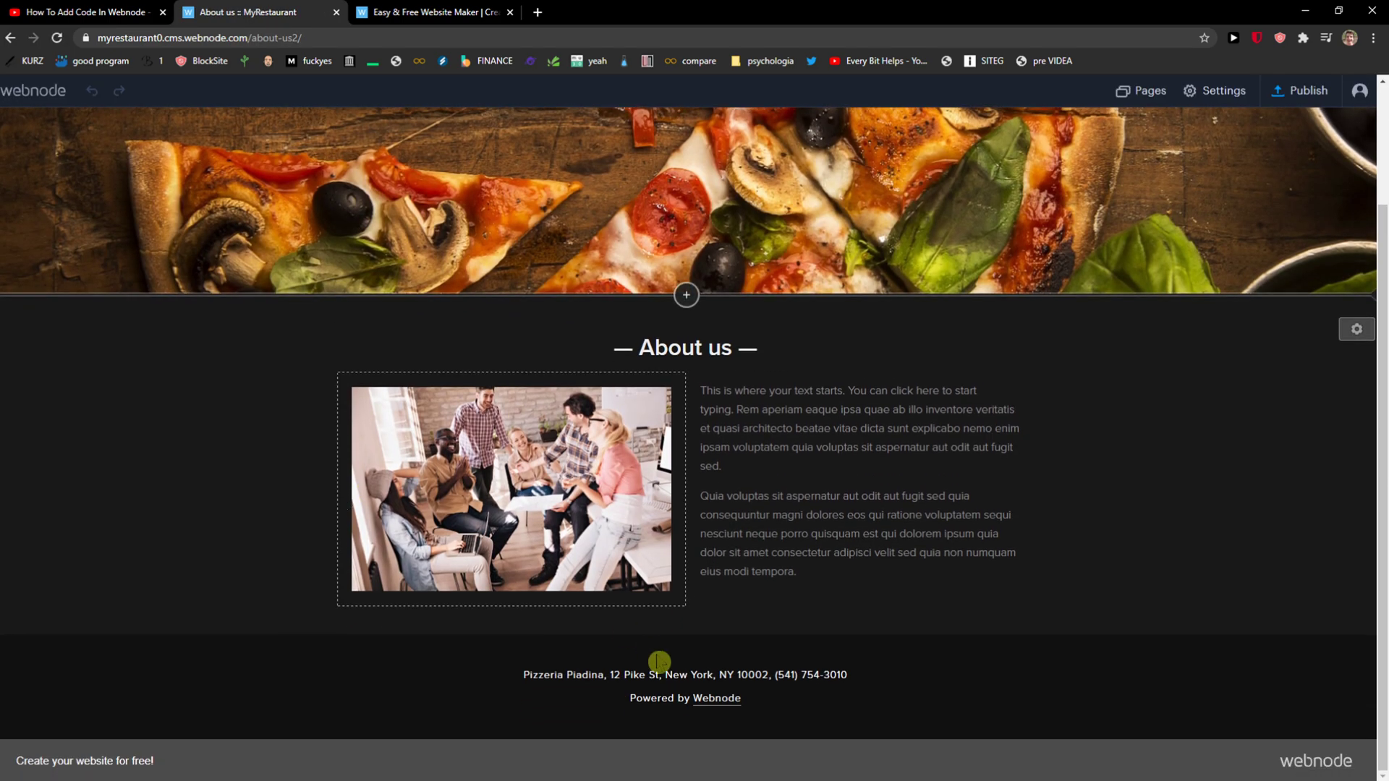
scroll(892, 366, "up", 2)
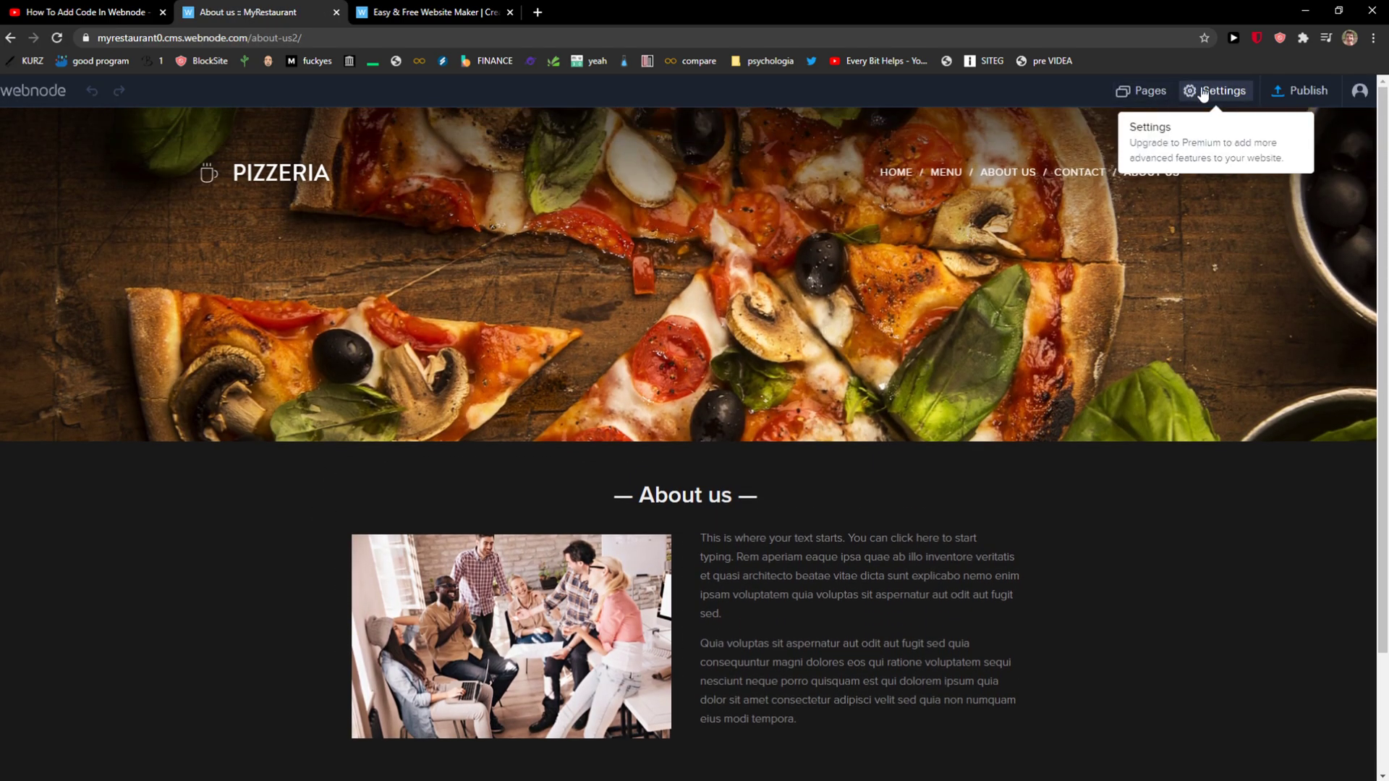
Delete the original About us page listed between Menu and Contact, and return to the page editor
left_click(1161, 96)
left_click(430, 409)
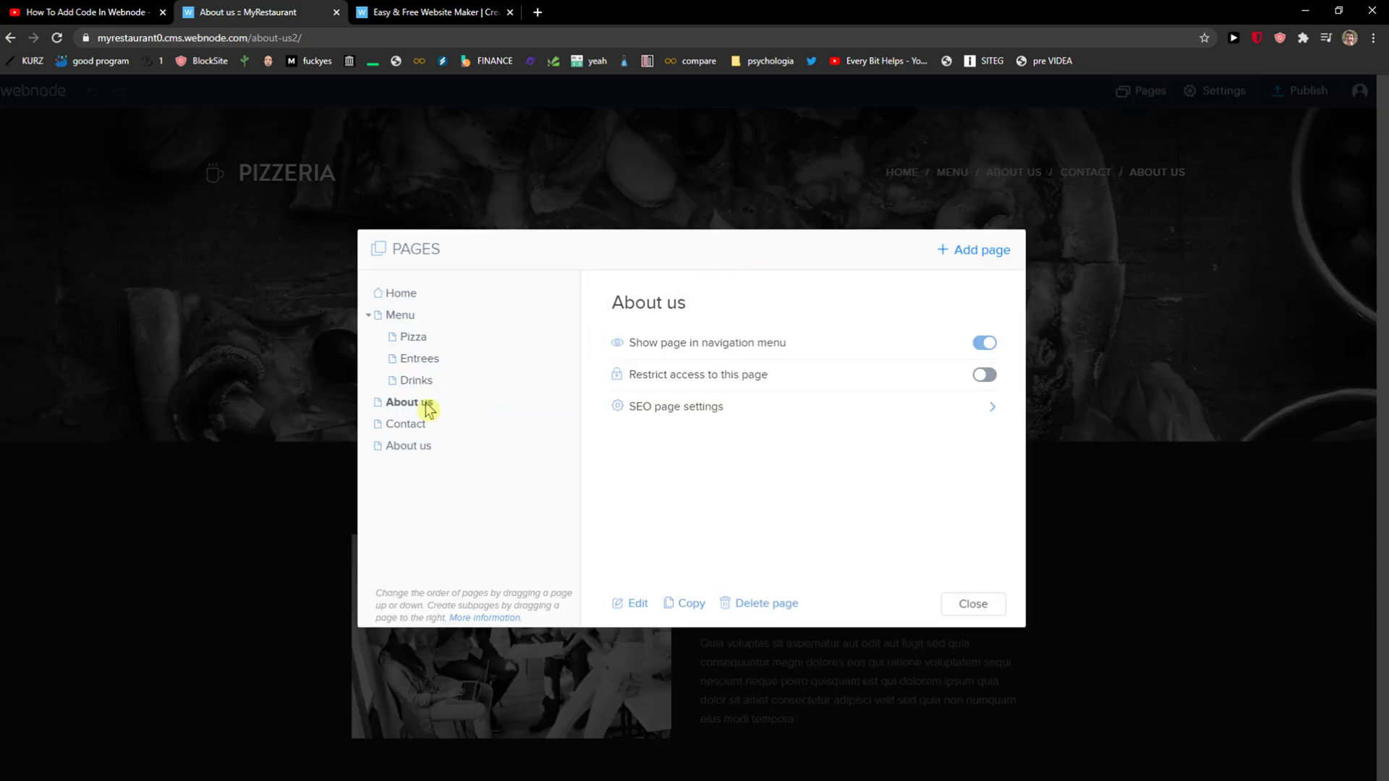
left_click(752, 604)
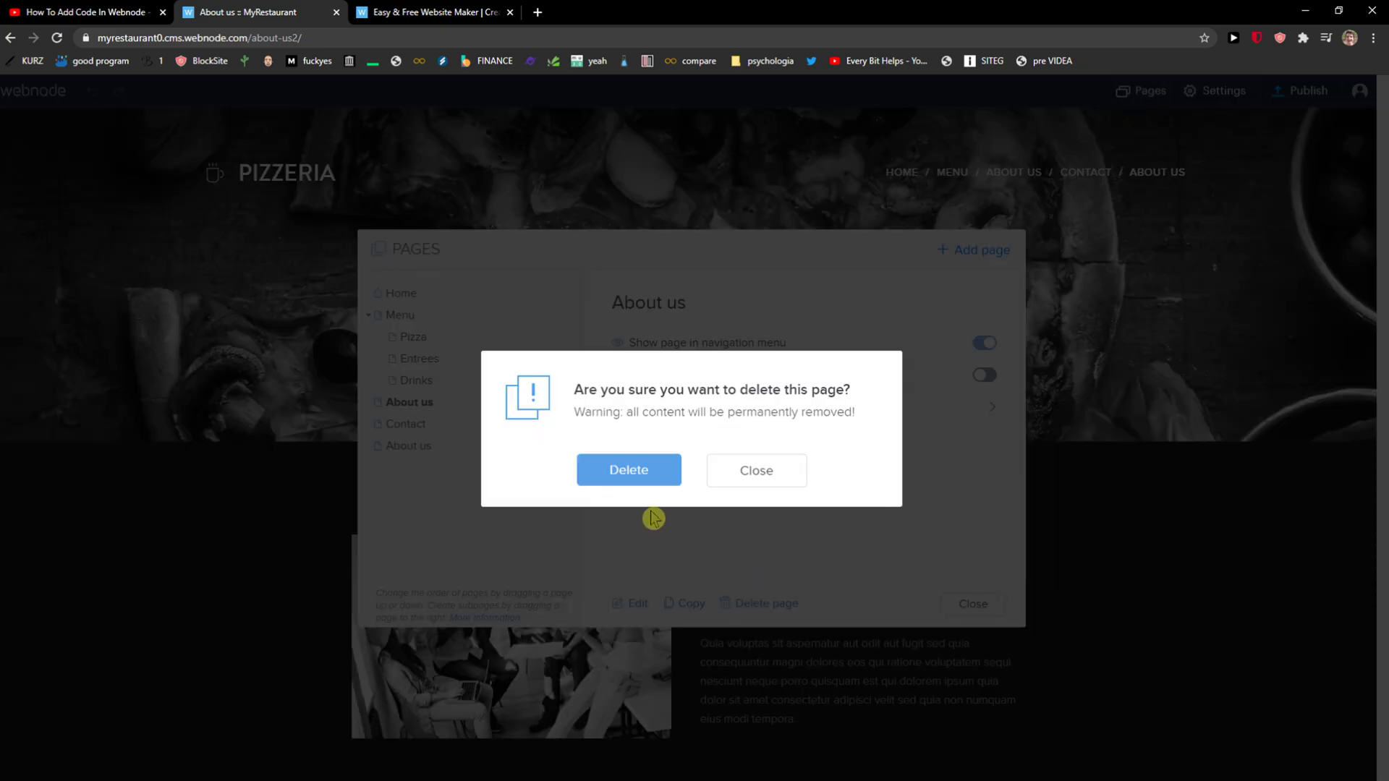
left_click(641, 476)
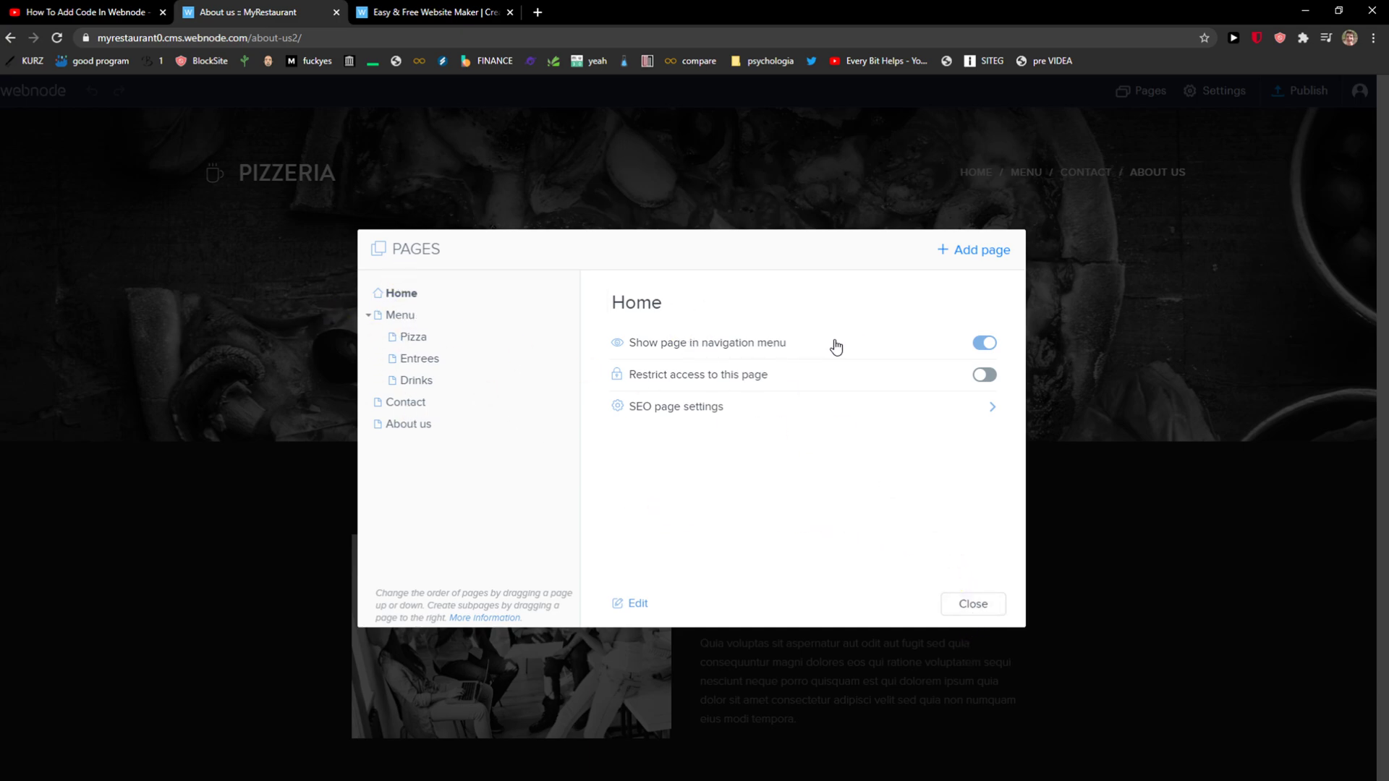
left_click(971, 605)
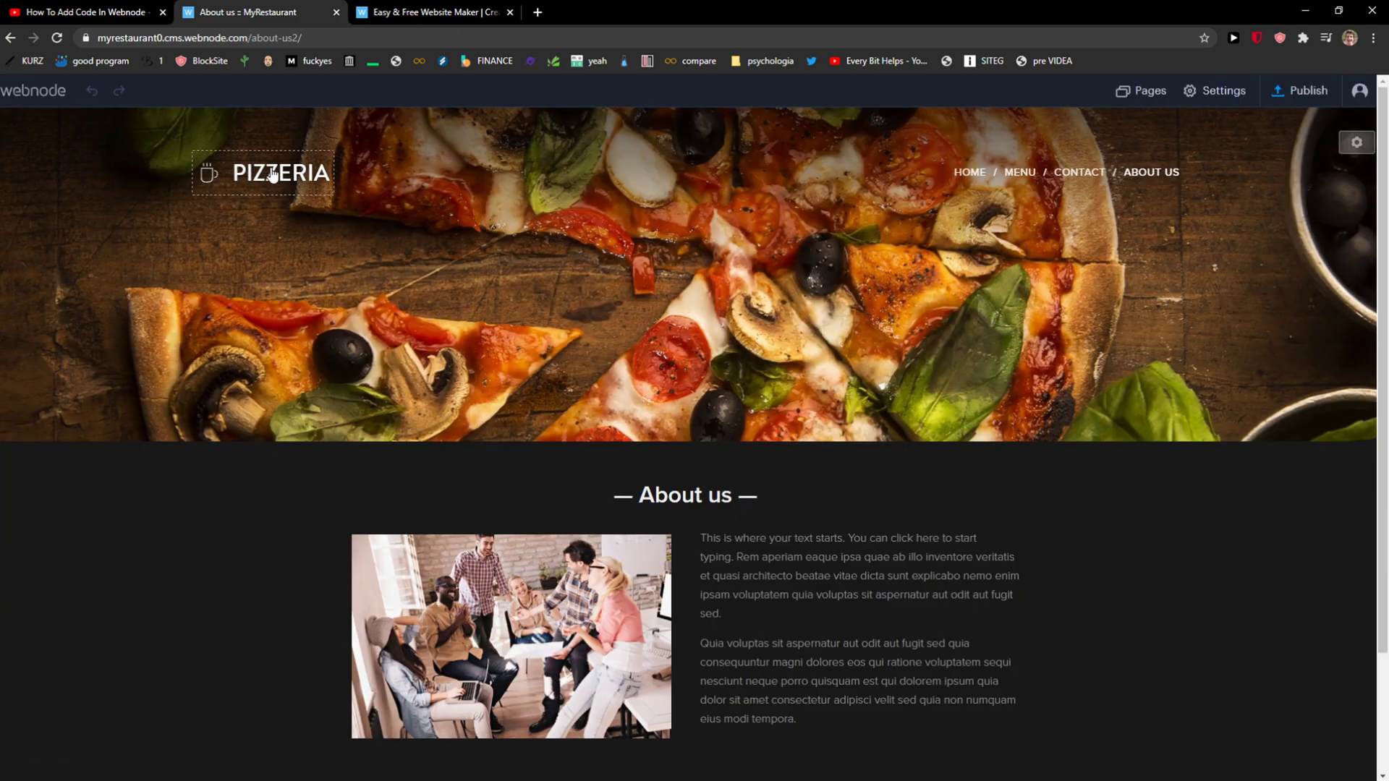
Look through the stock images, own images and image upload option for the website header background, without choosing one
left_click(1360, 142)
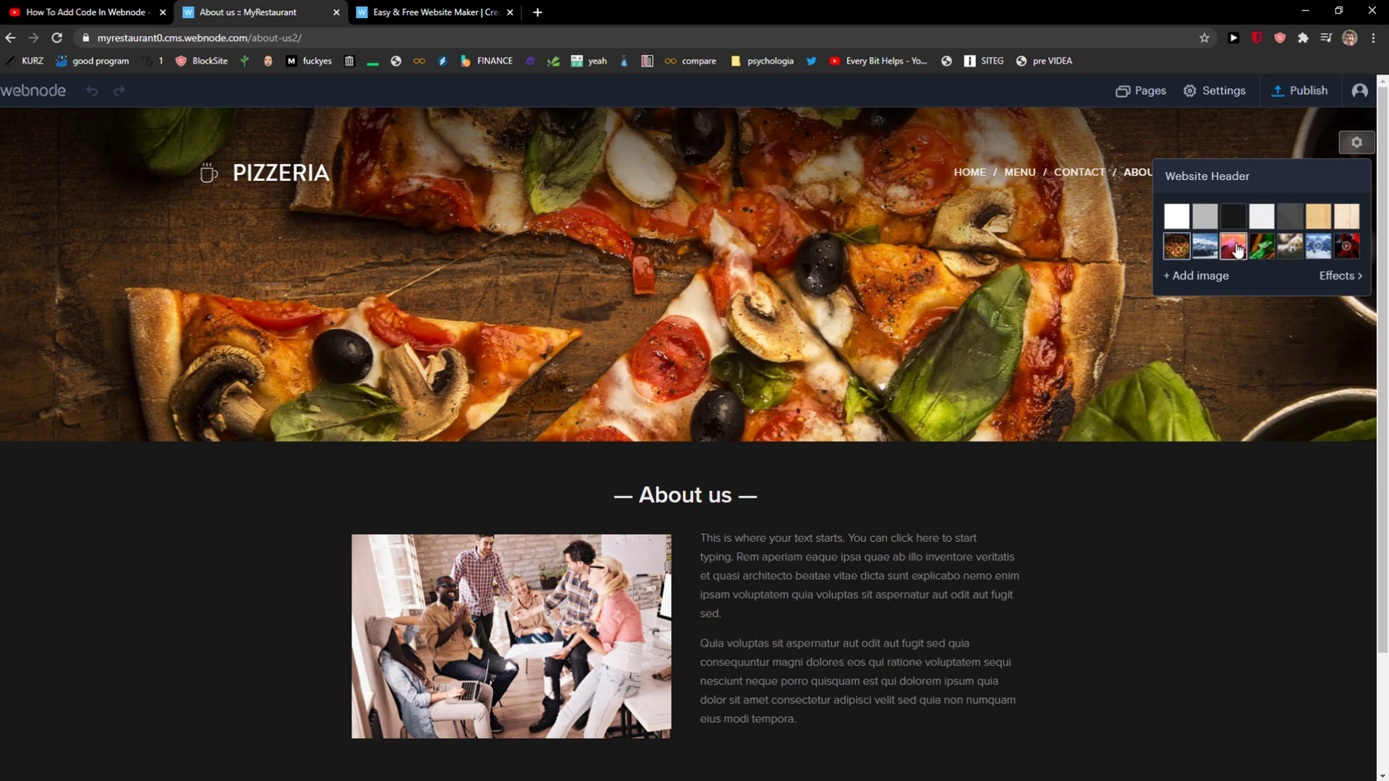
left_click(1202, 280)
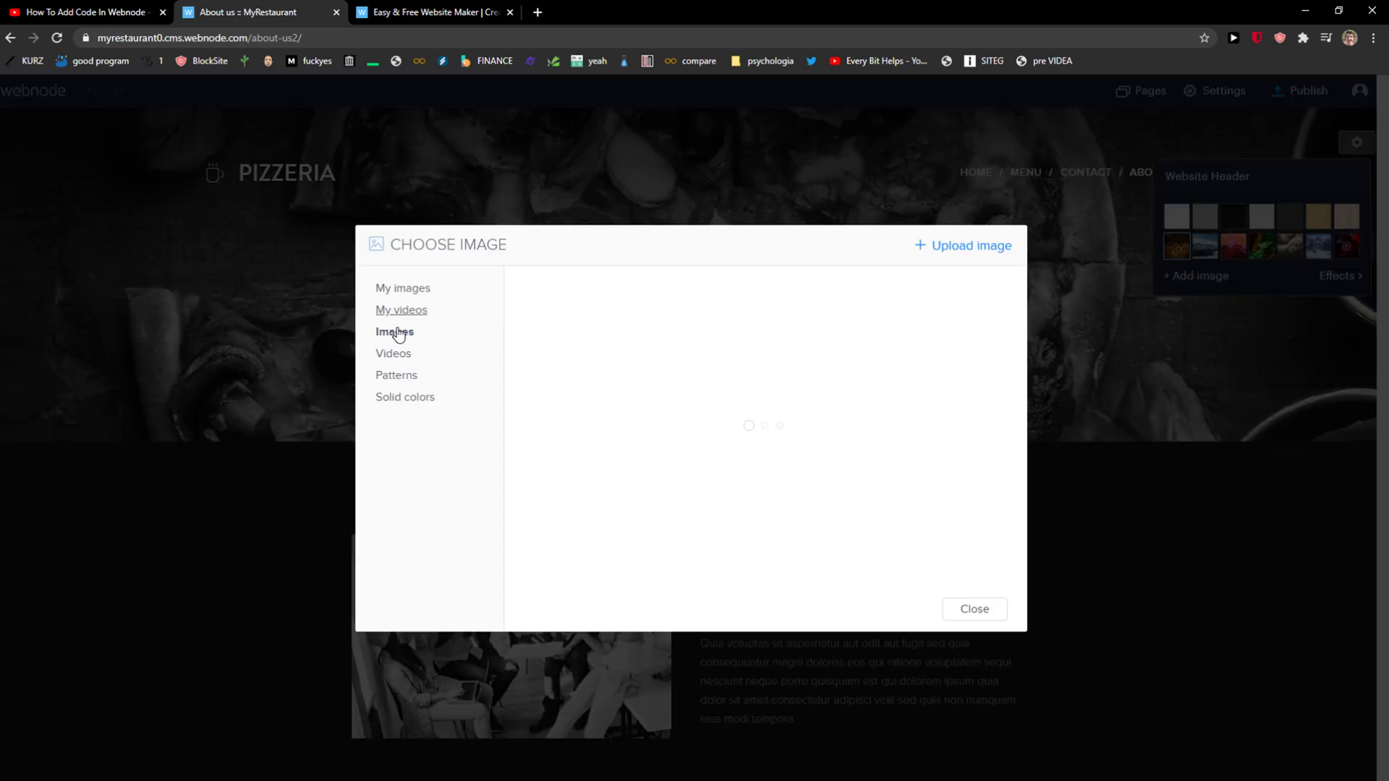
scroll(753, 376, "down", 3)
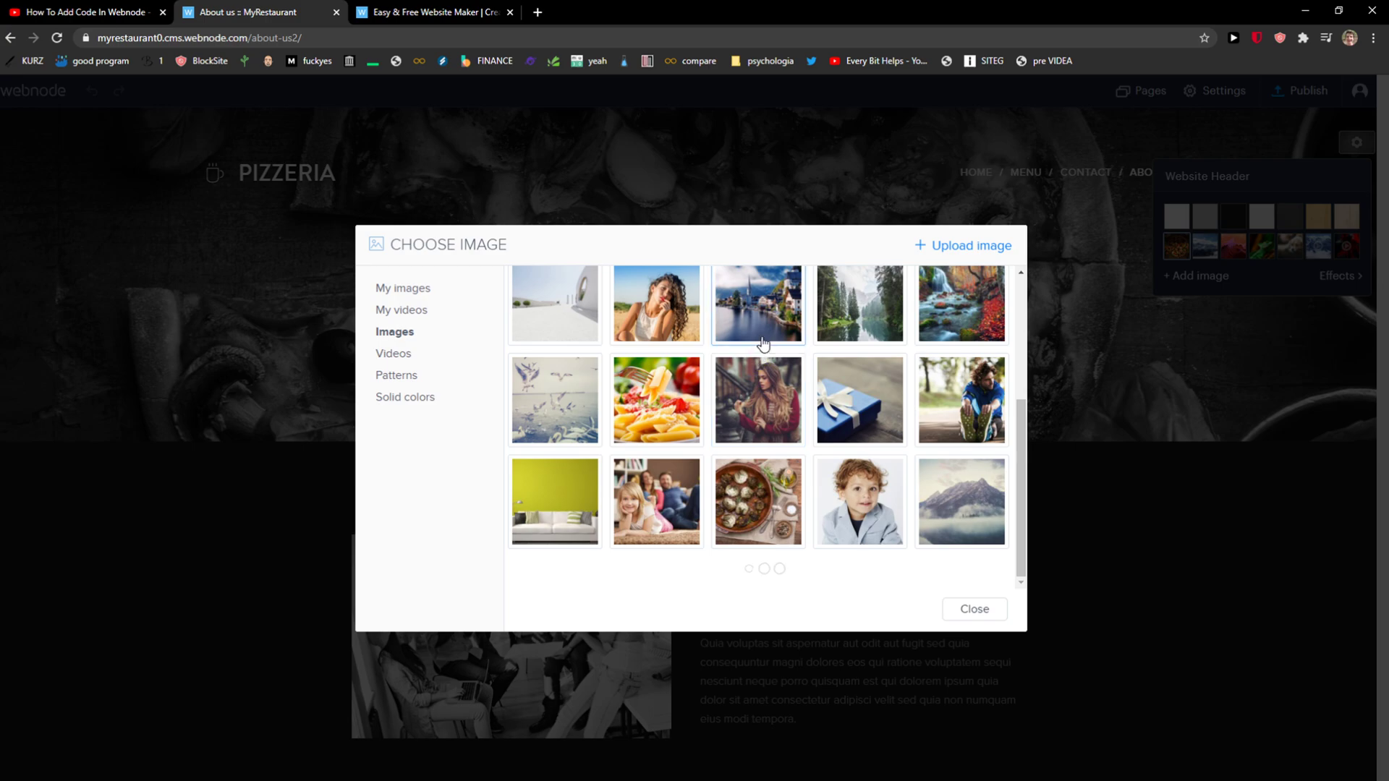
scroll(771, 343, "down", 10)
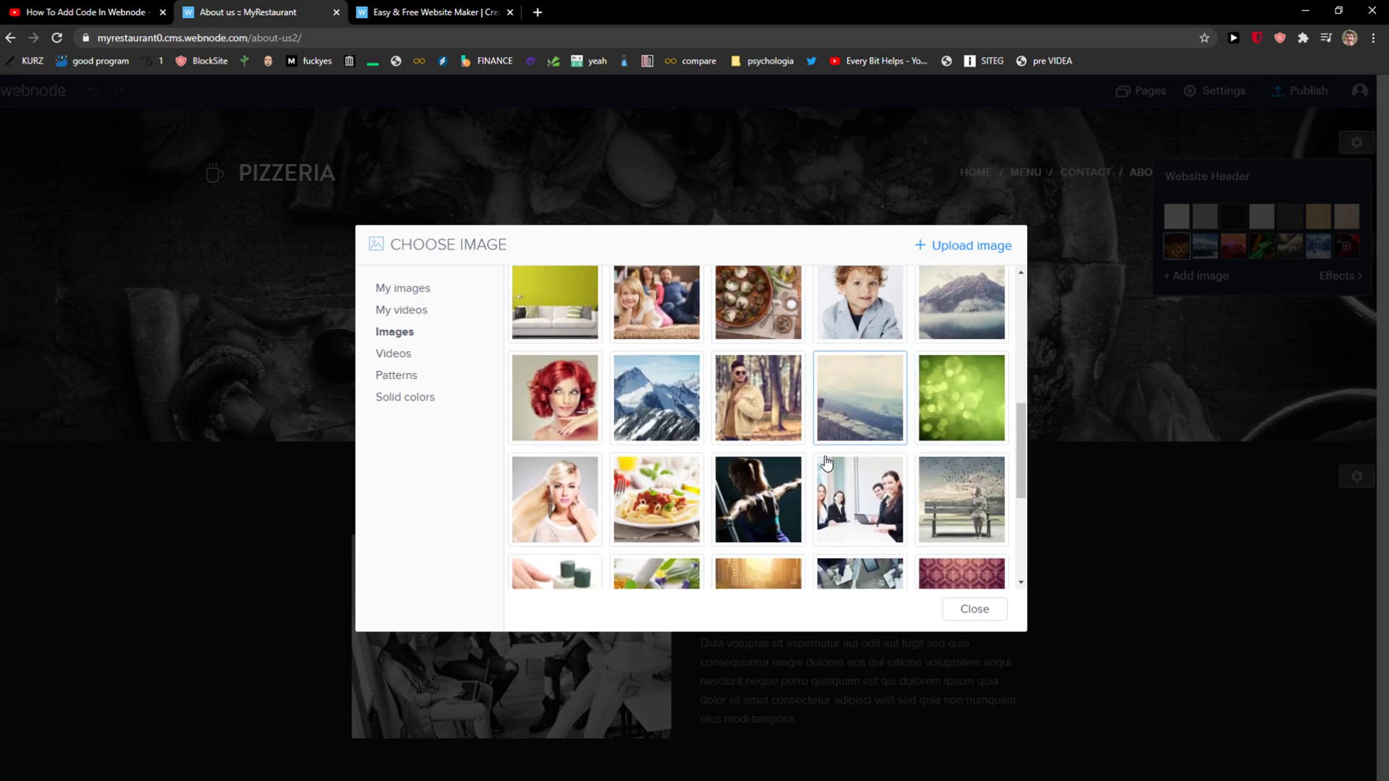
left_click(398, 291)
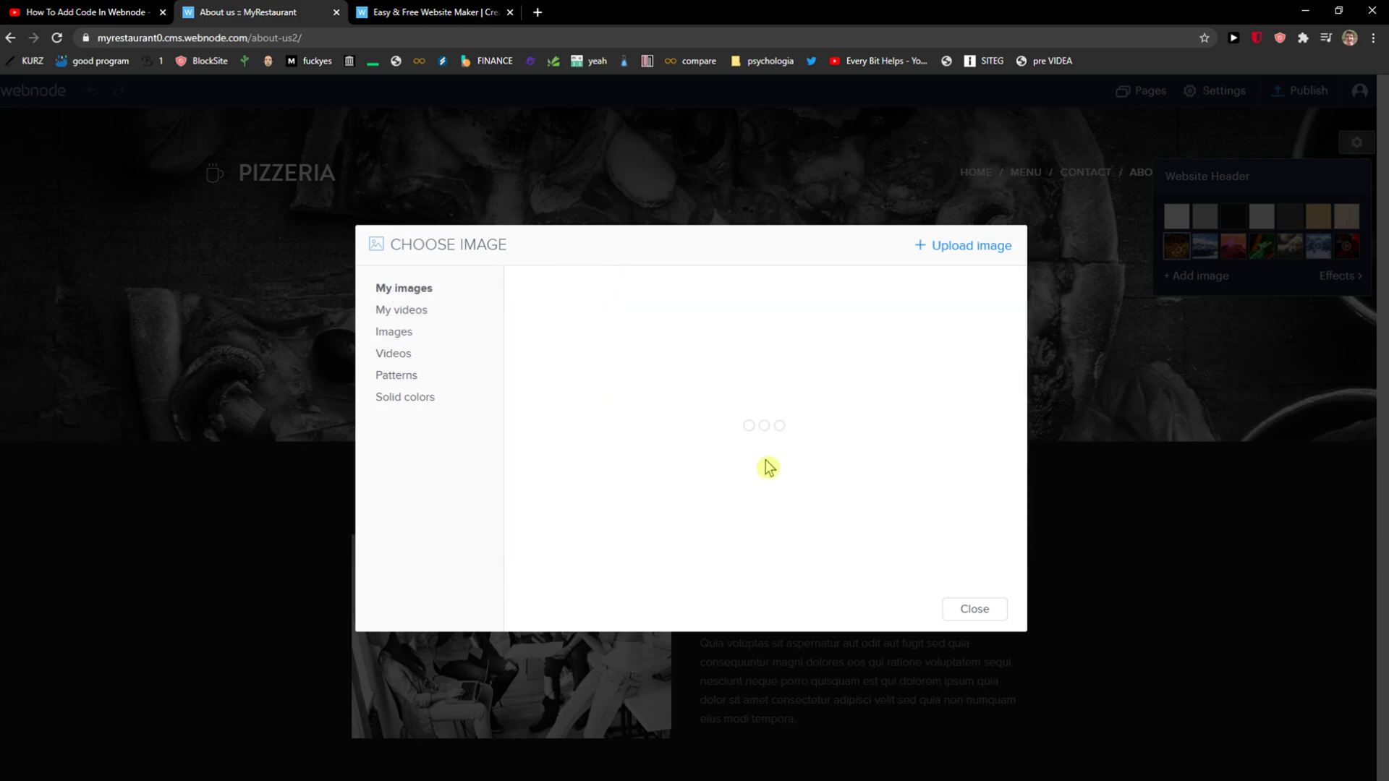
left_click(1000, 250)
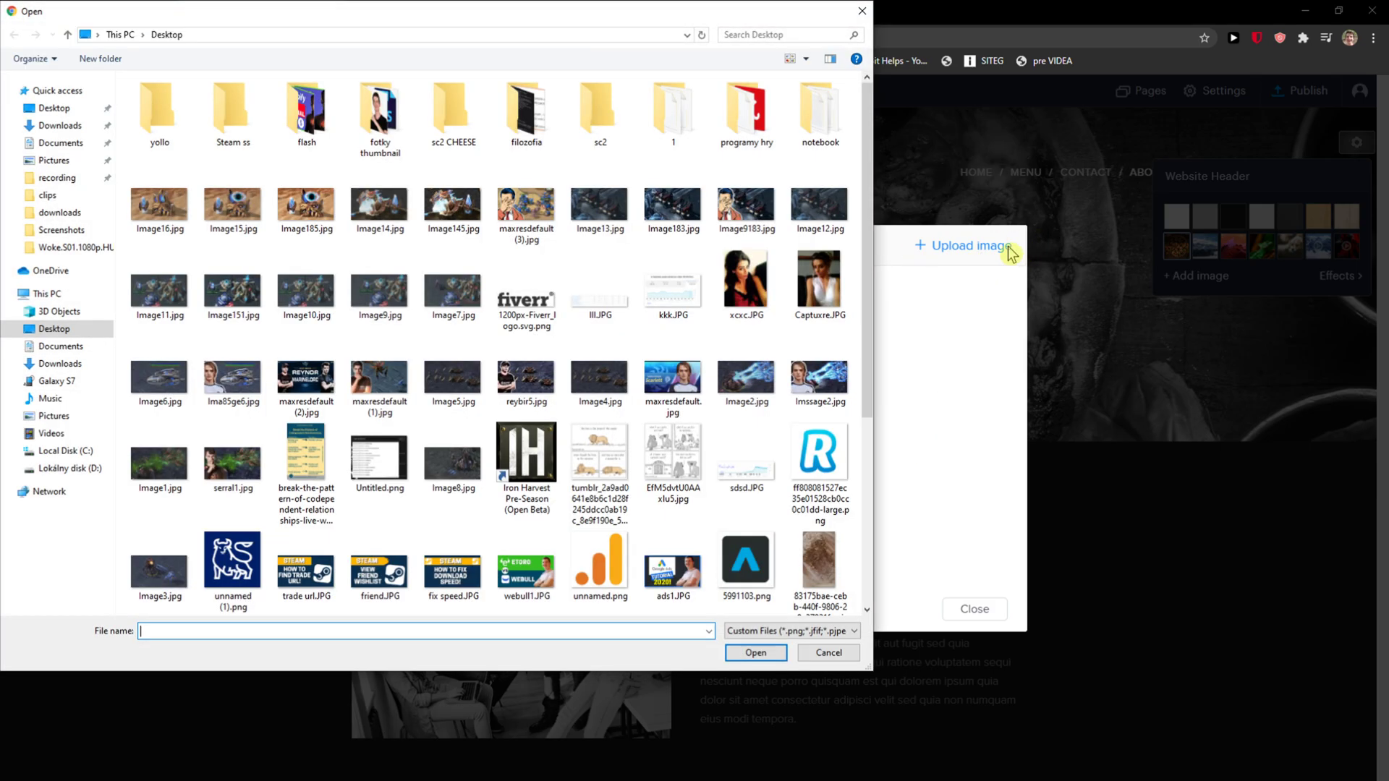
key("Escape")
left_click(976, 606)
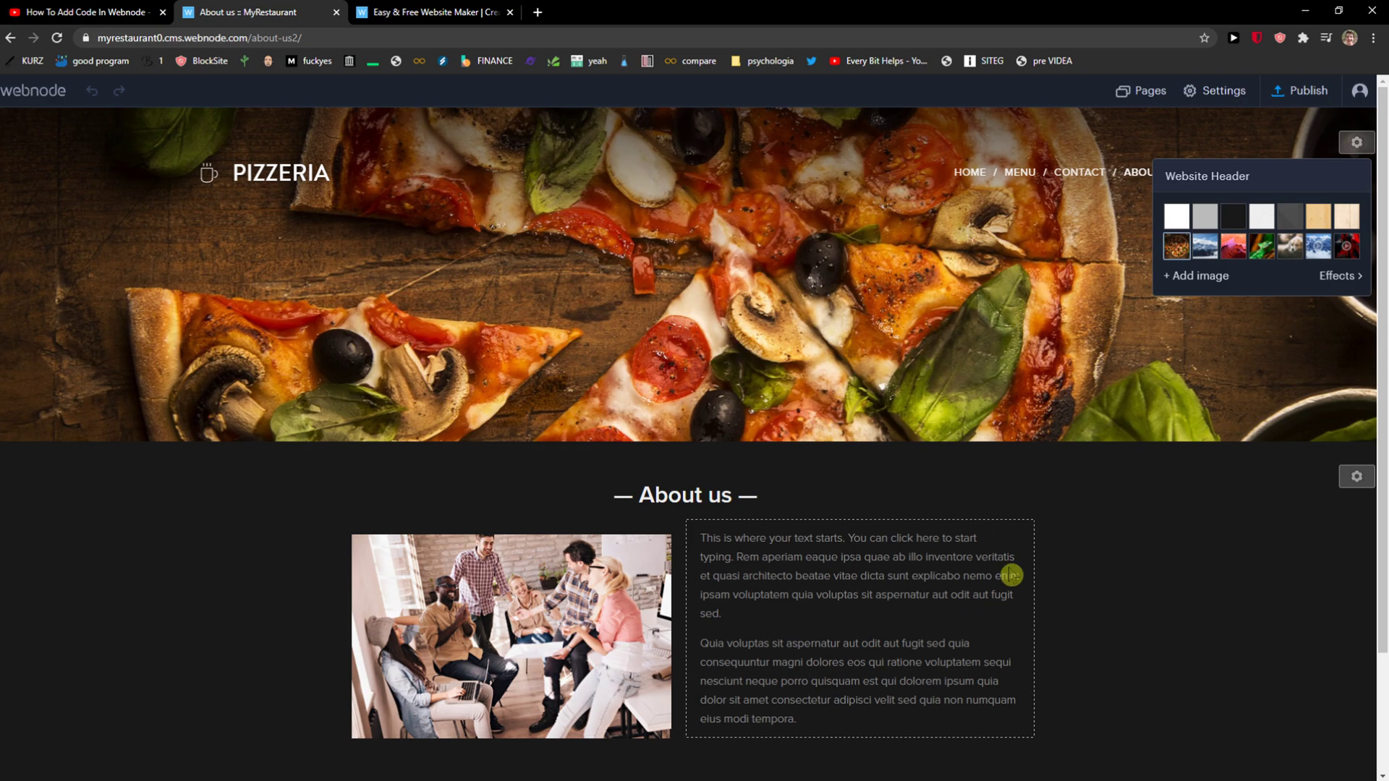
Review the site's General, Website Editors, Website Settings and Design settings, then return to the editor
left_click(1218, 90)
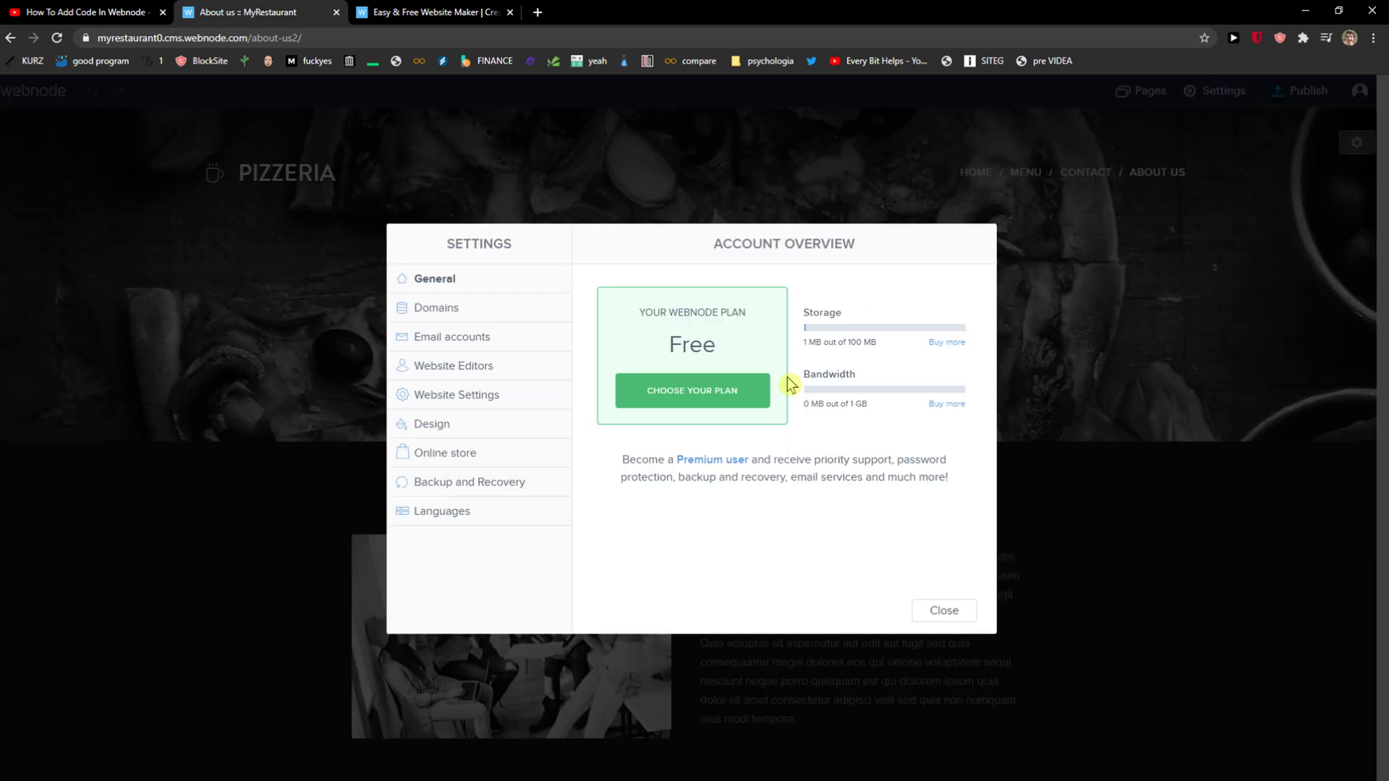
left_click(463, 367)
left_click(476, 370)
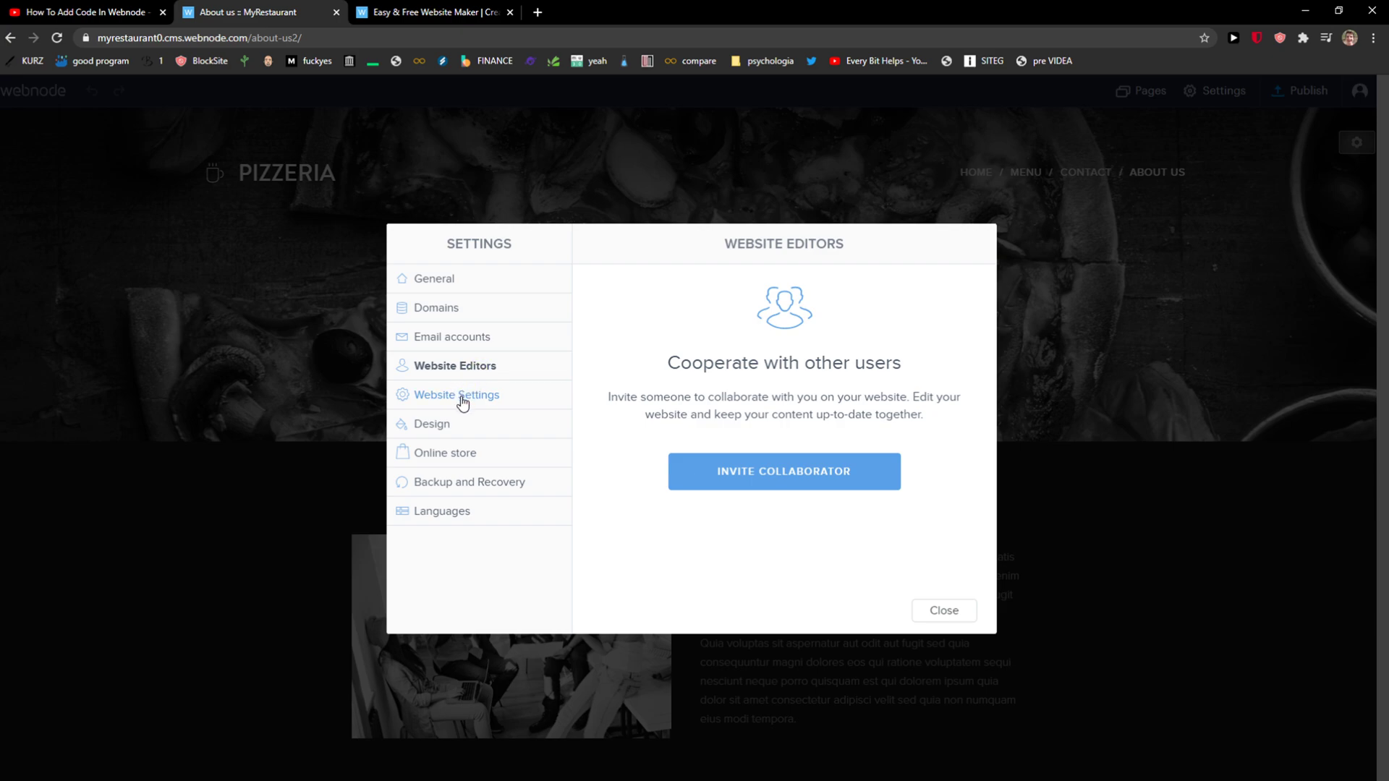
left_click(463, 402)
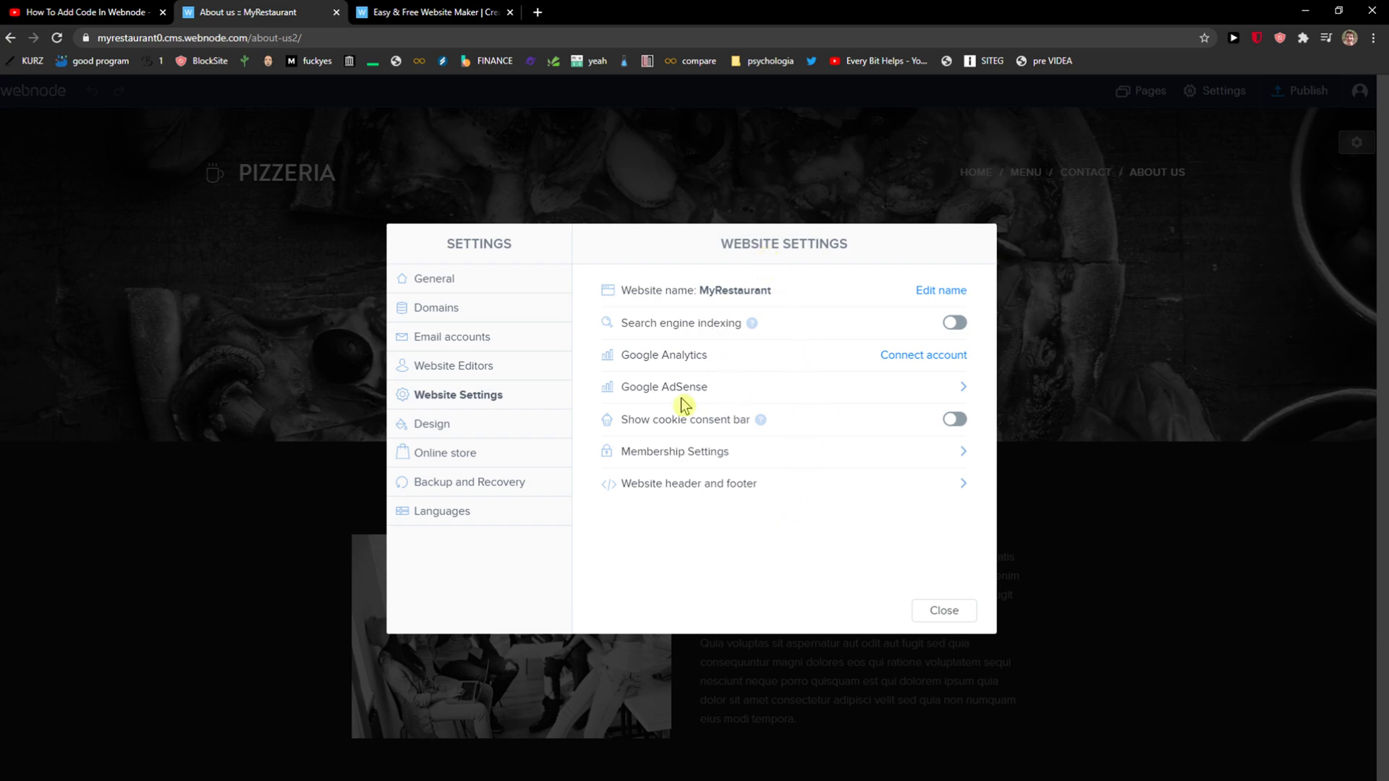
left_click(497, 431)
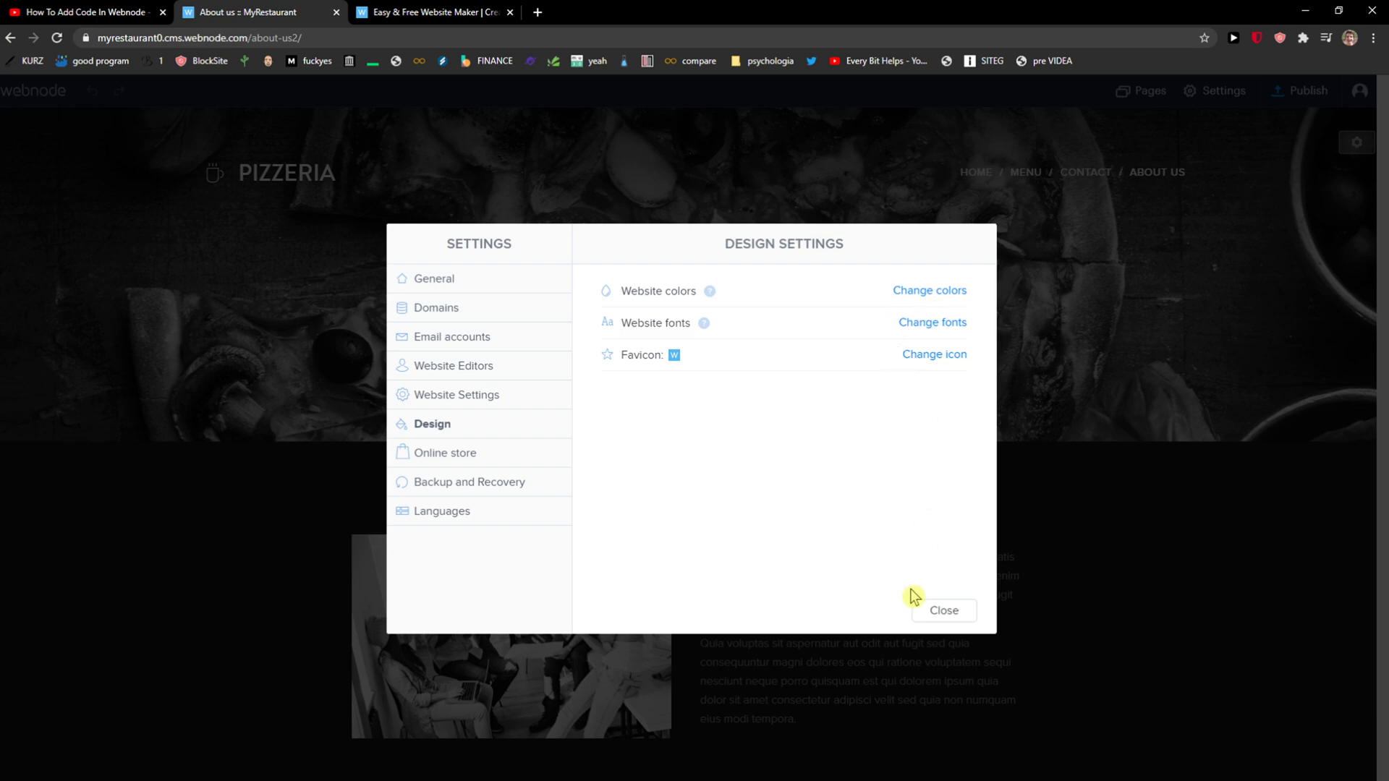
left_click(940, 611)
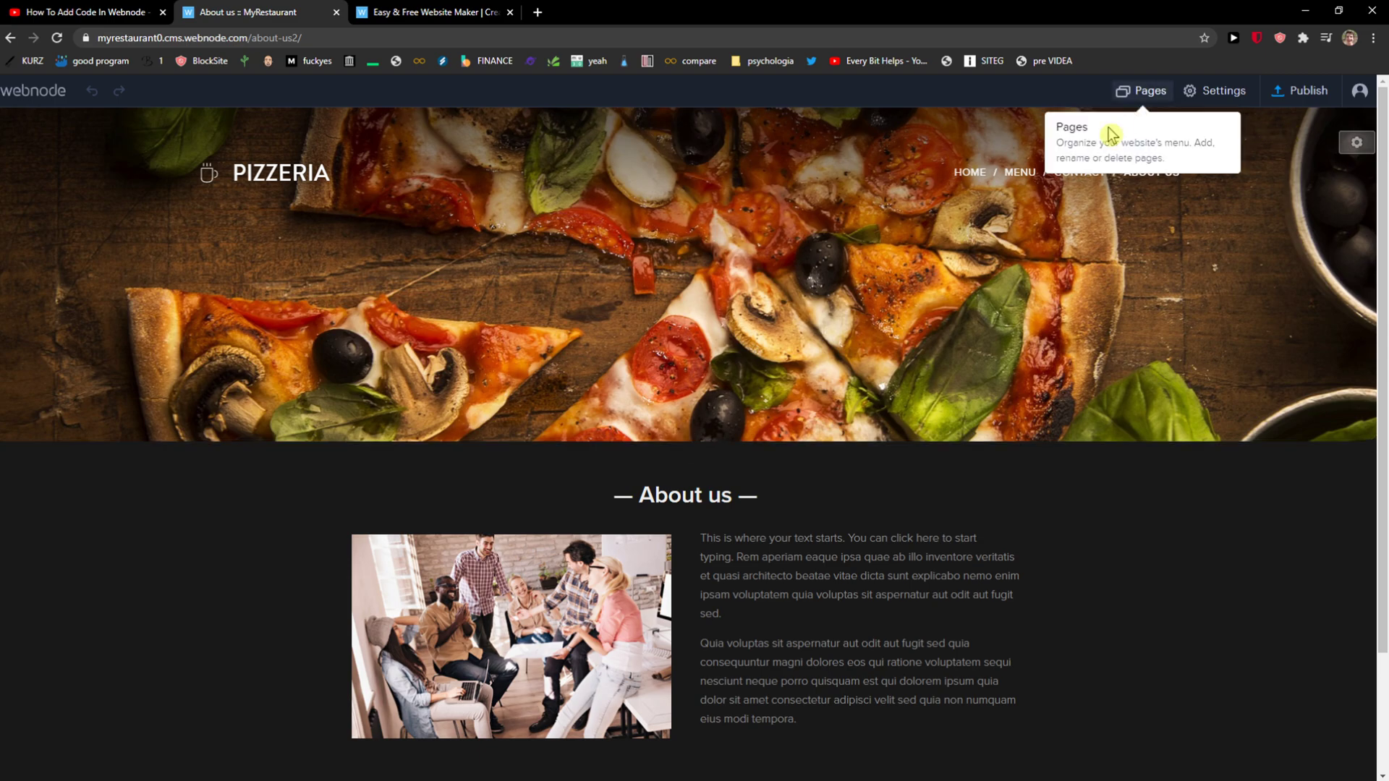
Look over the Home page's header and story section and the Contact page's map and contact details
left_click(970, 171)
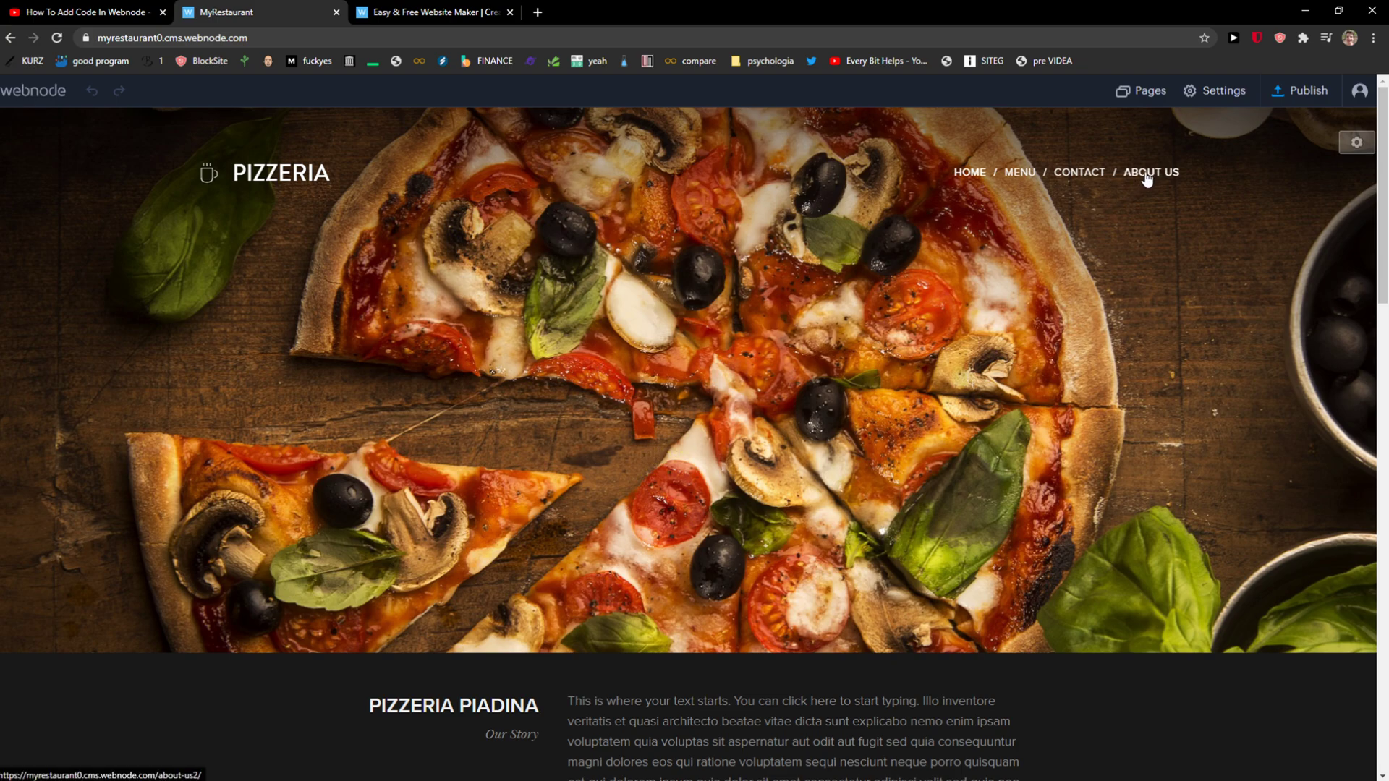
scroll(756, 355, "down", 3)
scroll(758, 360, "up", 3)
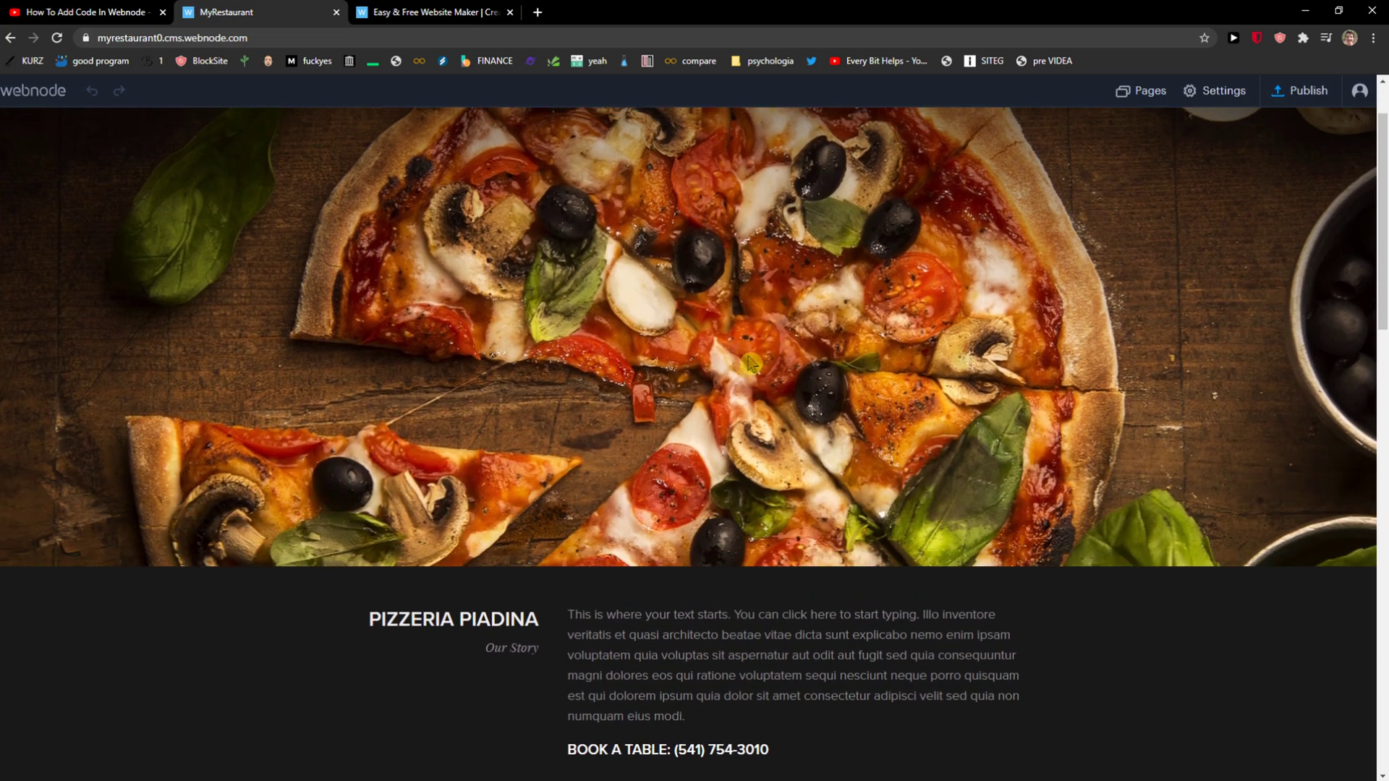
scroll(940, 267, "down", 1)
scroll(1122, 175, "up", 1)
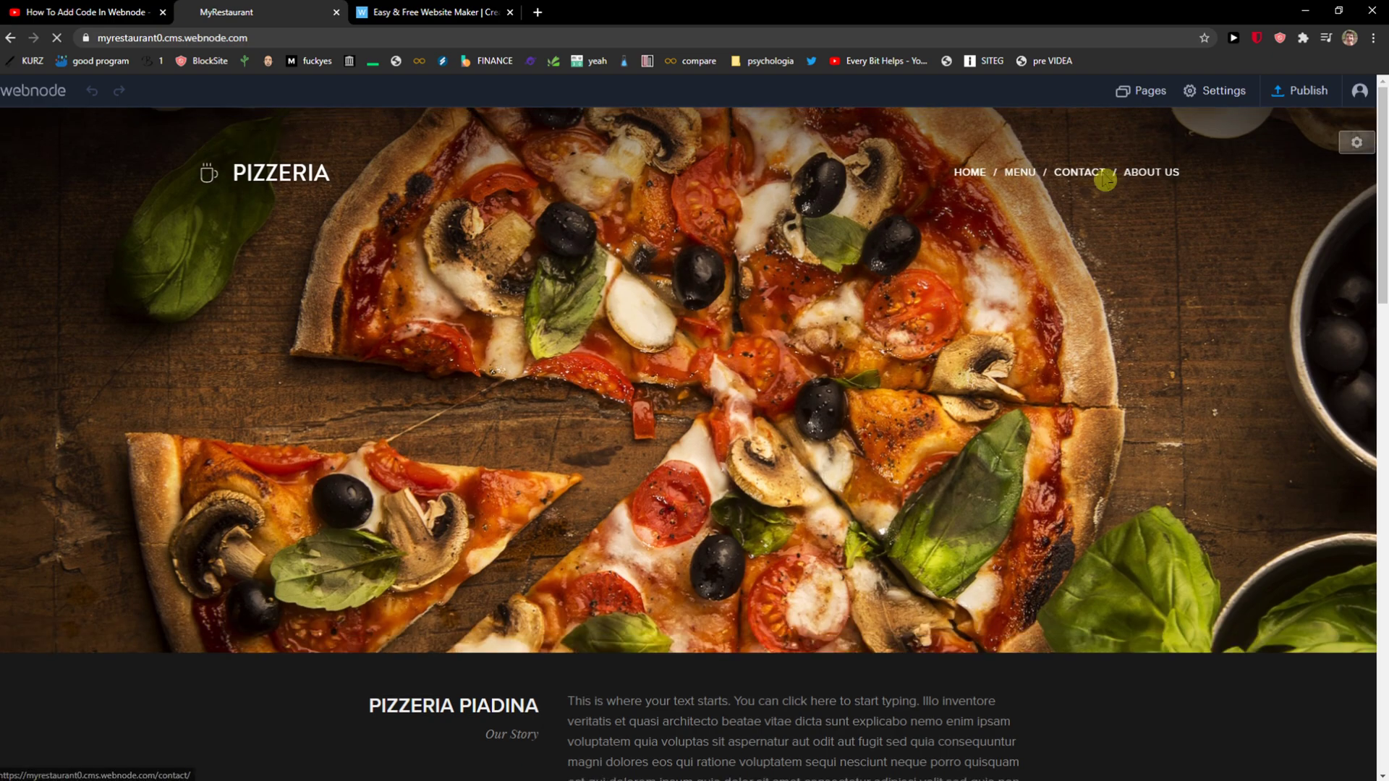
left_click(1096, 176)
scroll(474, 309, "down", 3)
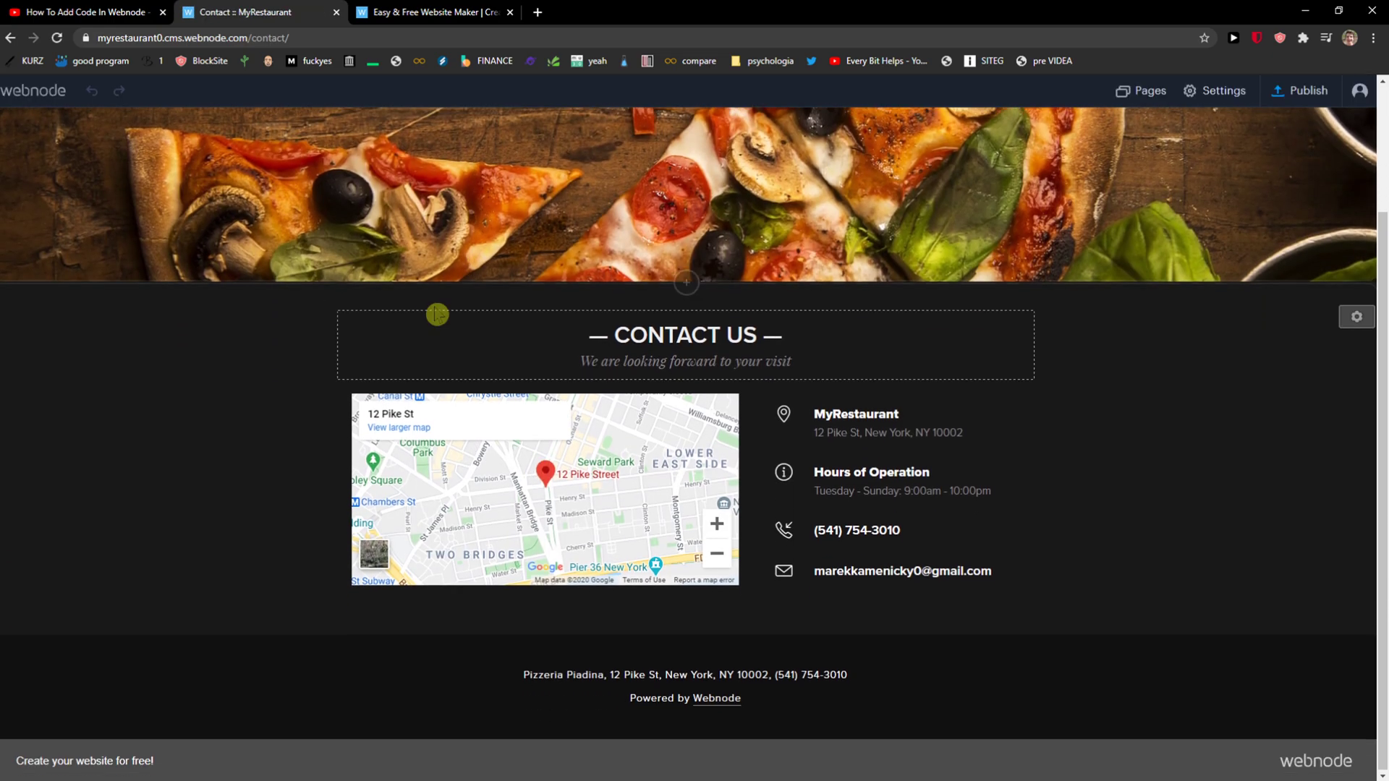
scroll(441, 313, "up", 3)
left_click(323, 186)
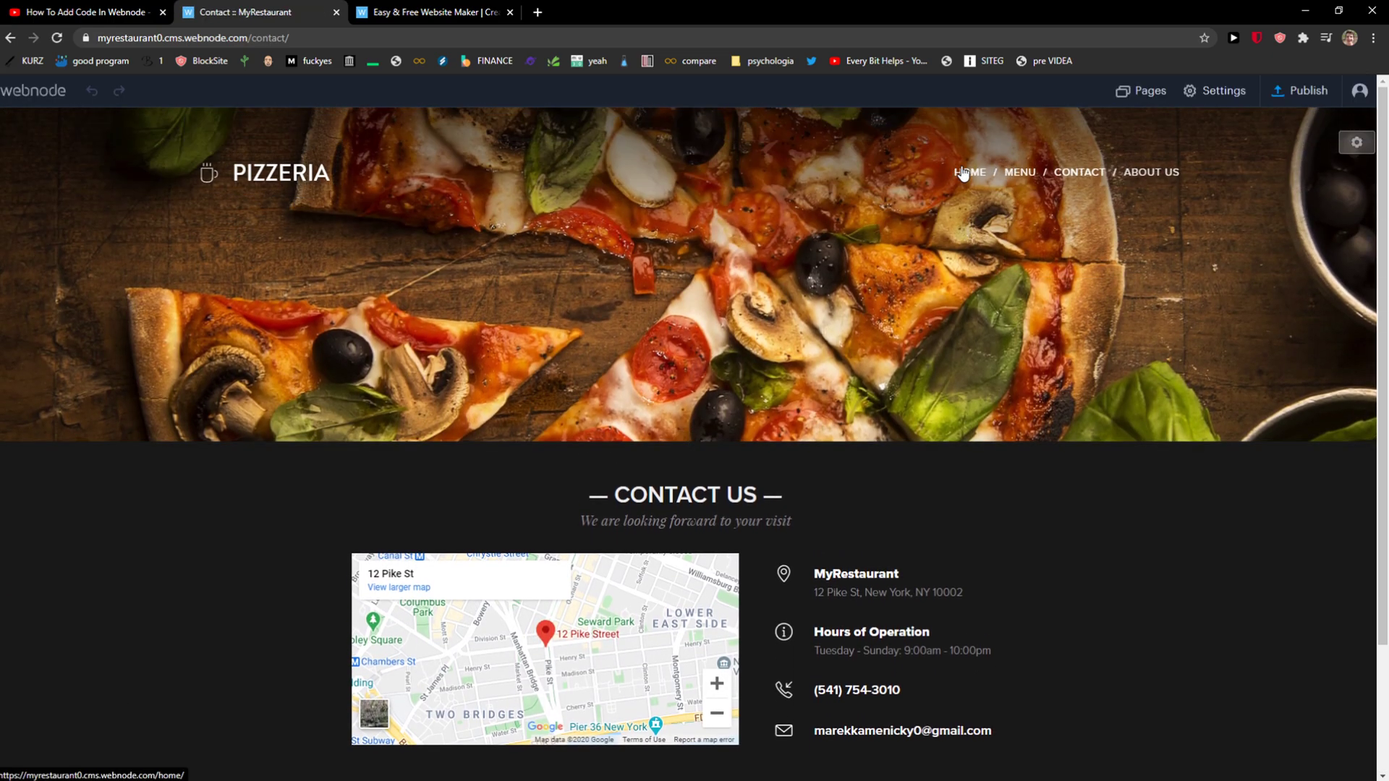
Return to the Home page and look through the content elements available for insertion below the Pizzeria Piadina text
left_click(970, 172)
scroll(501, 440, "down", 2)
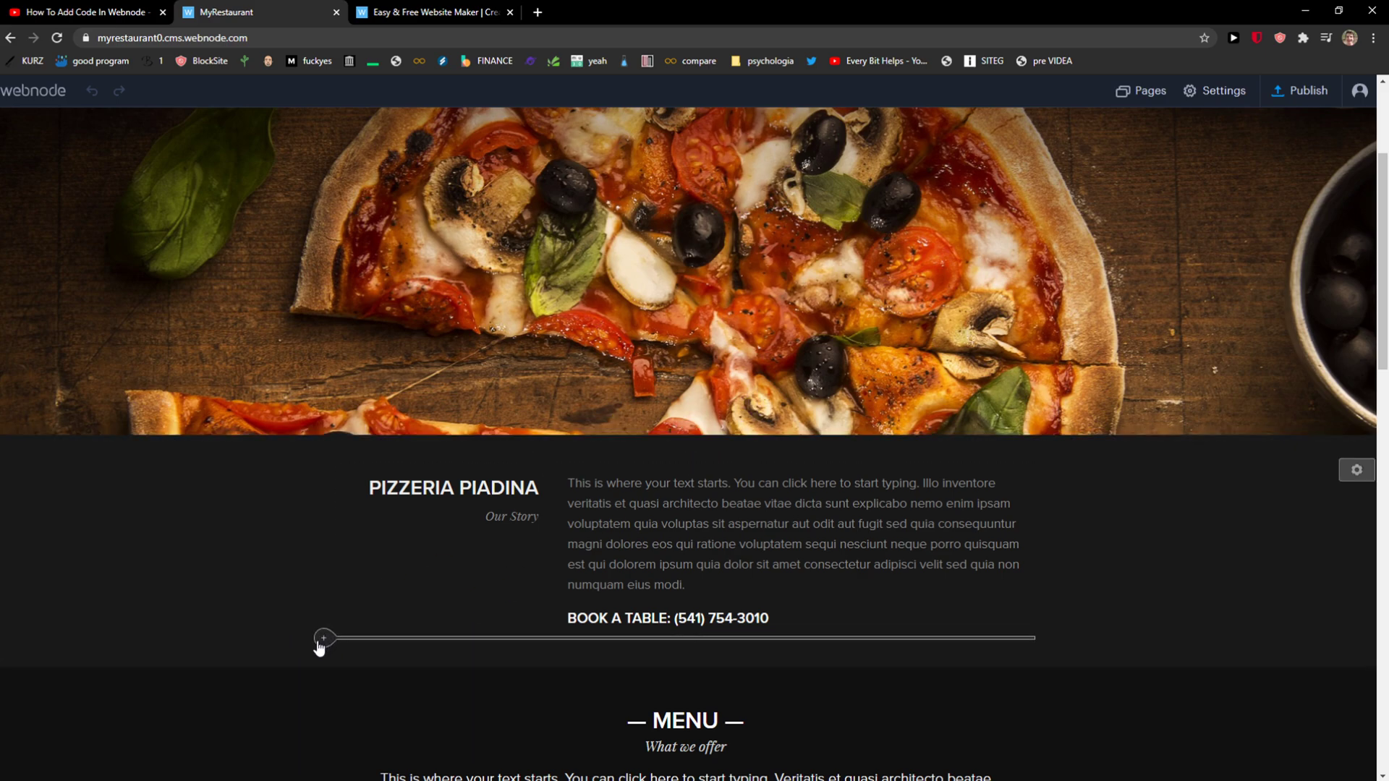
left_click(325, 639)
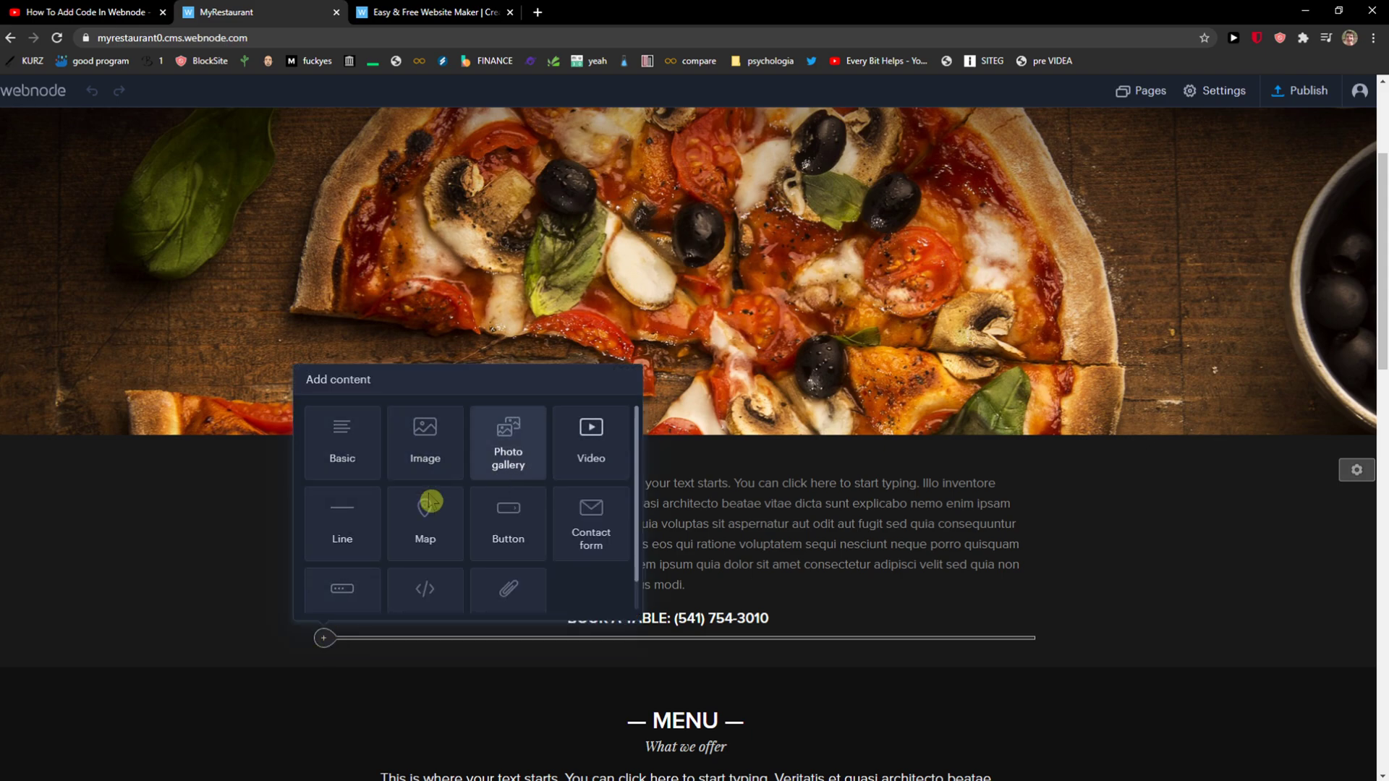
scroll(334, 521, "down", 1)
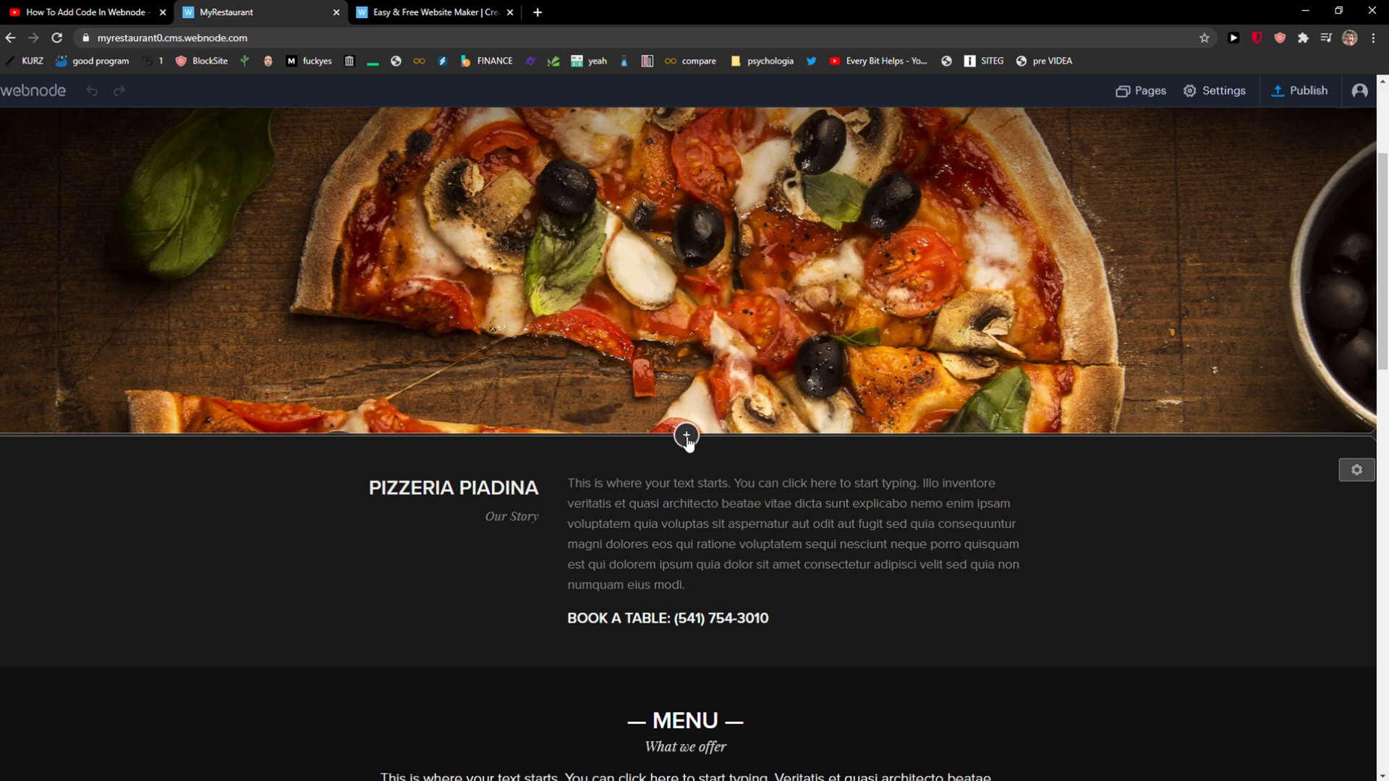
Look through the section types available for insertion between the header image and the Pizzeria Piadina section
left_click(687, 437)
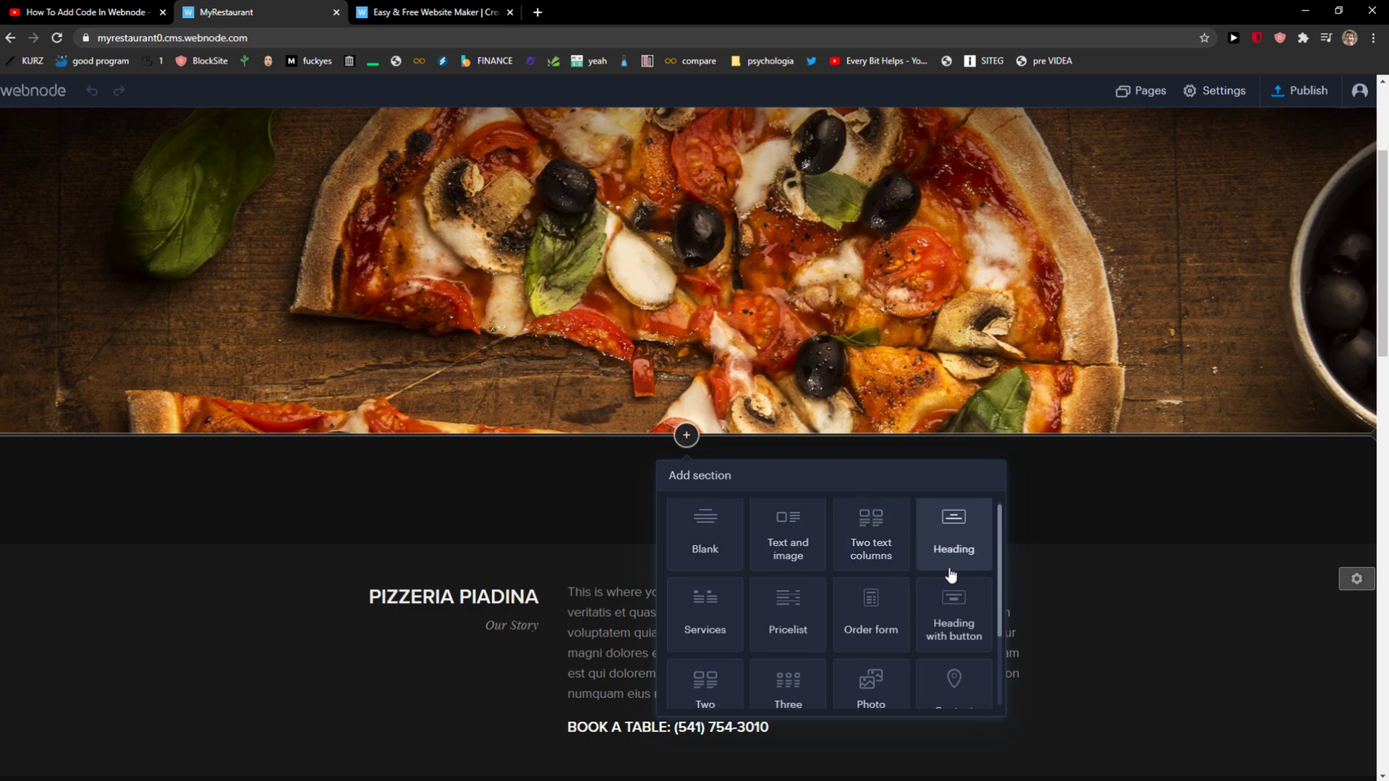
scroll(951, 575, "down", 1)
scroll(962, 584, "down", 1)
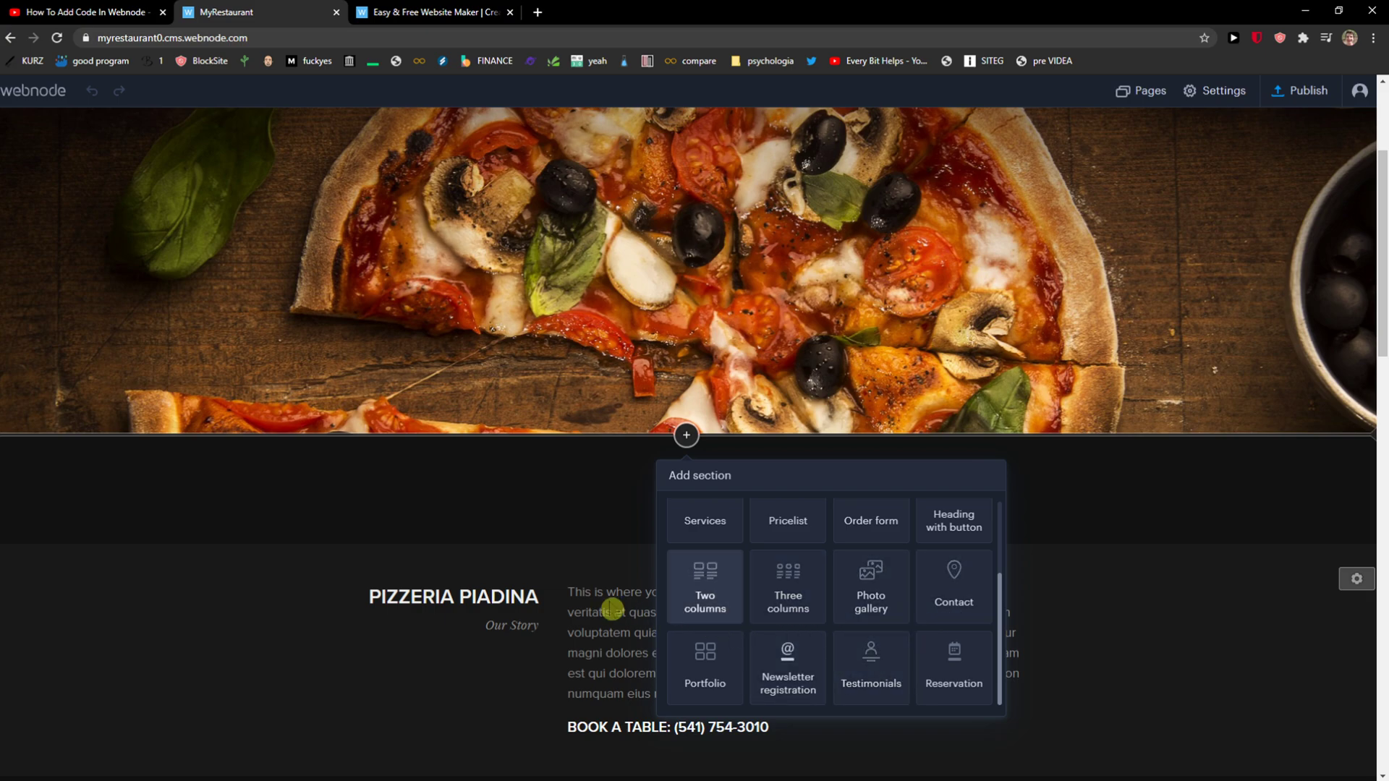
left_click(610, 562)
Delete the Menu section from the Home page and look over the page
scroll(705, 527, "down", 6)
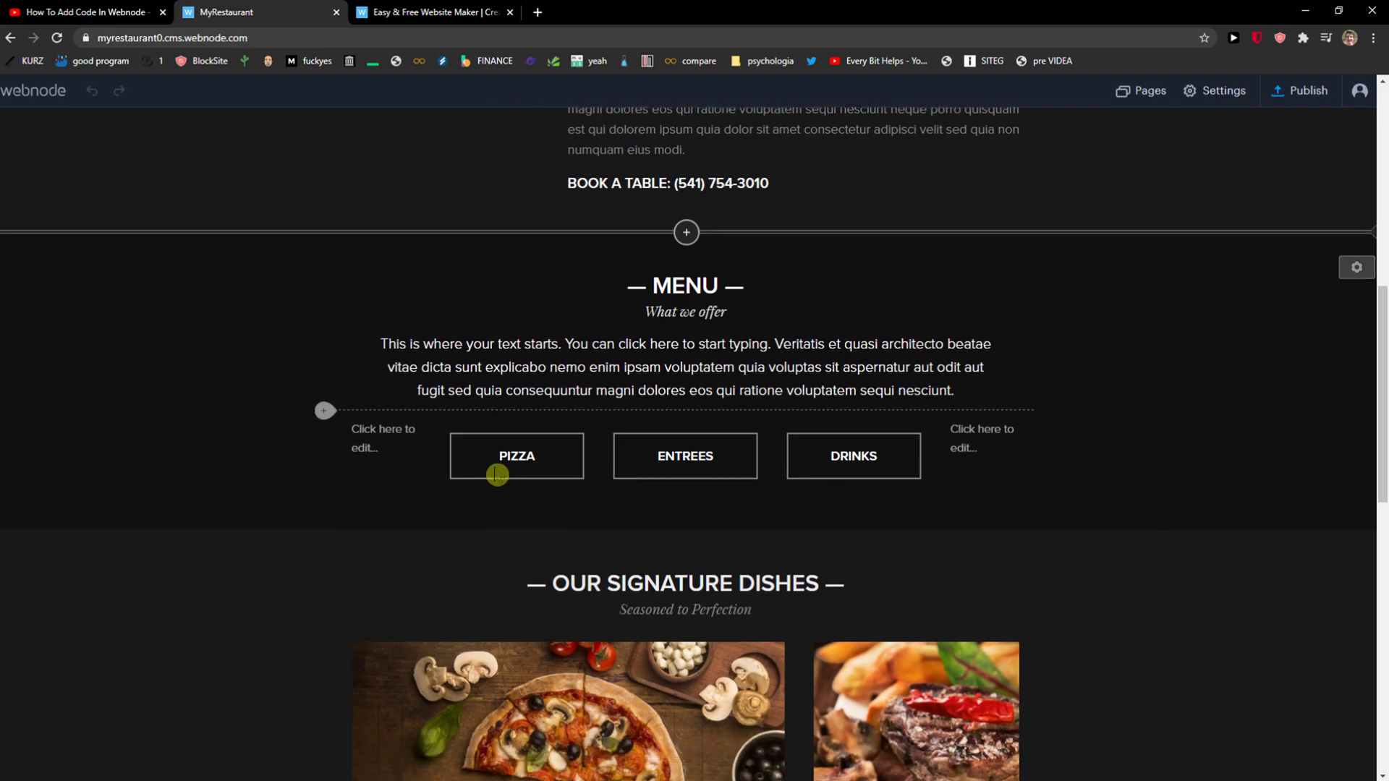
scroll(1352, 363, "up", 1)
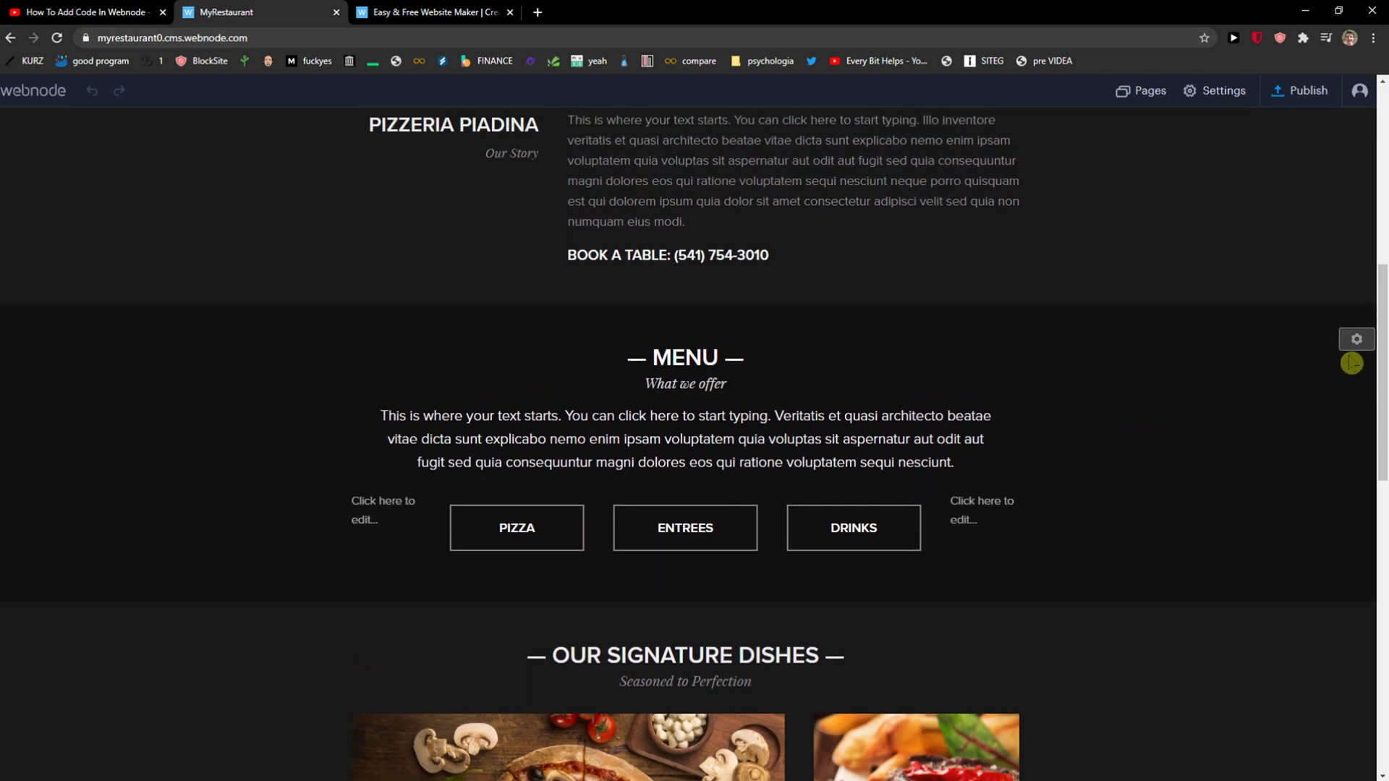
left_click(1359, 343)
left_click(1342, 373)
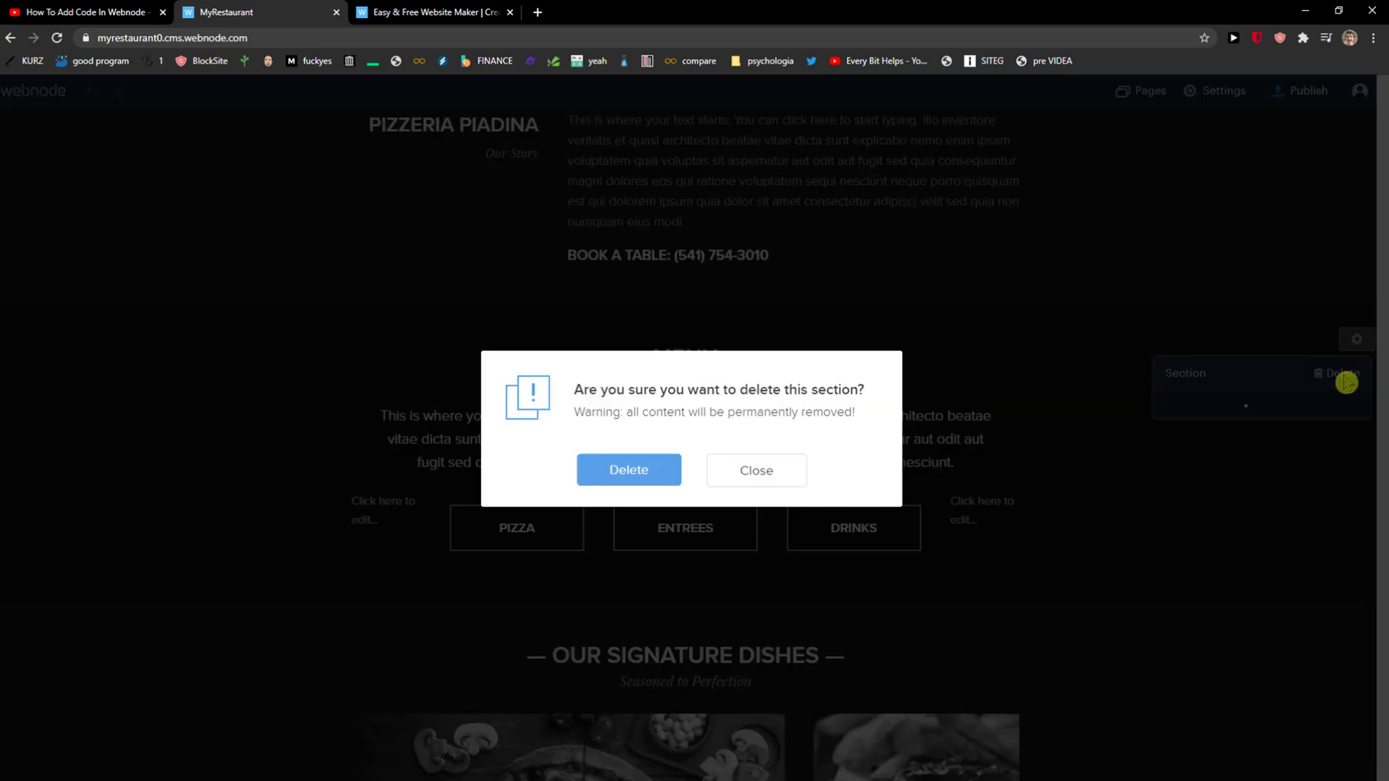
left_click(651, 470)
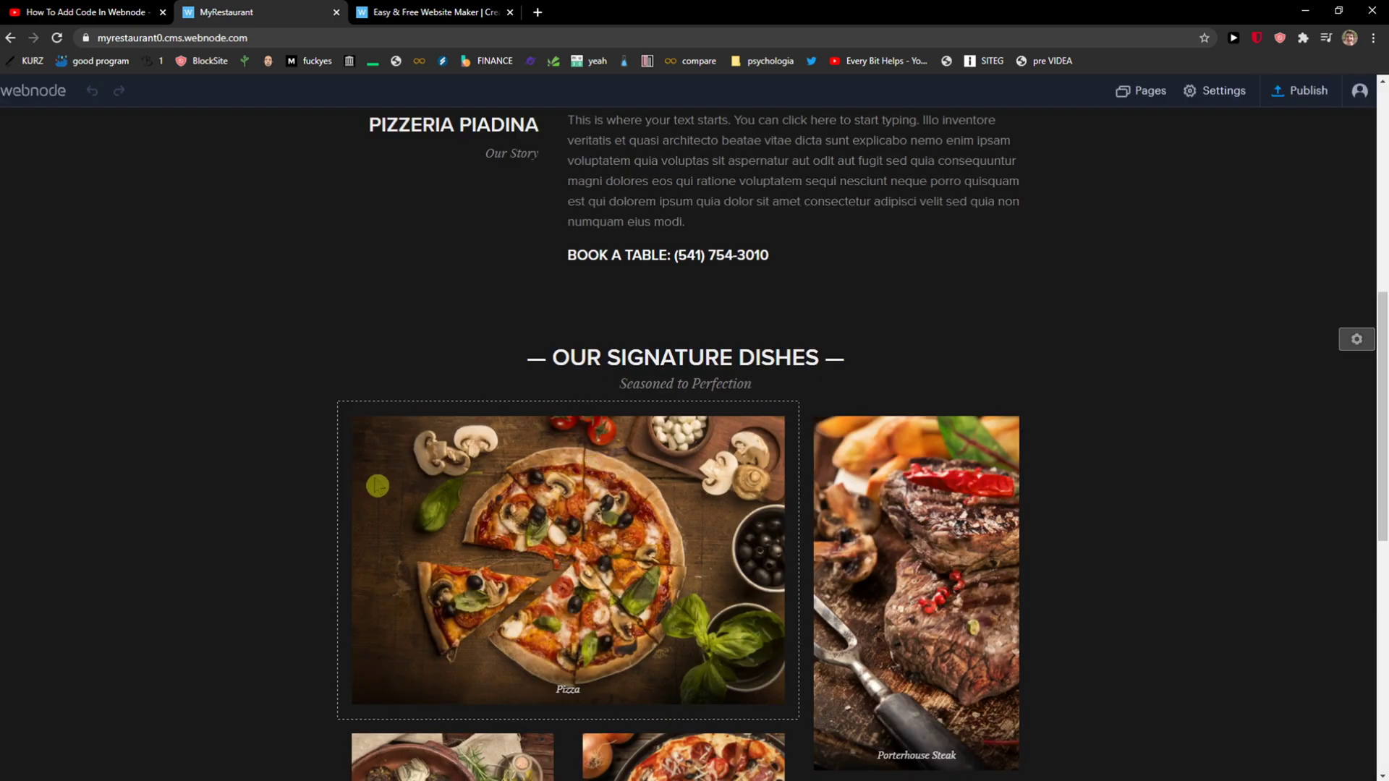
scroll(276, 369, "up", 4)
scroll(529, 475, "up", 4)
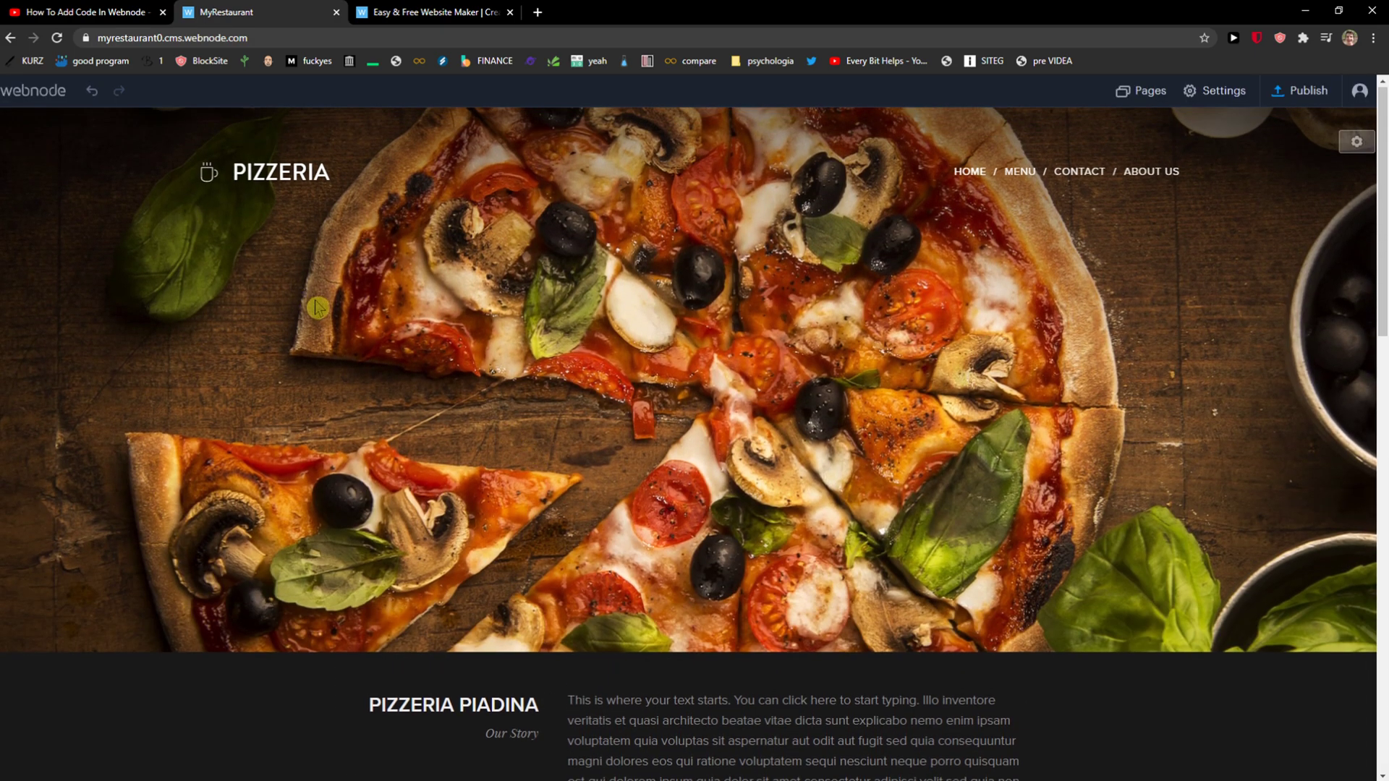
scroll(314, 322, "down", 6)
Switch to the YouTube video description, open its Elfsight widgets link in a new tab, and view the Elfsight applications
left_click(72, 8)
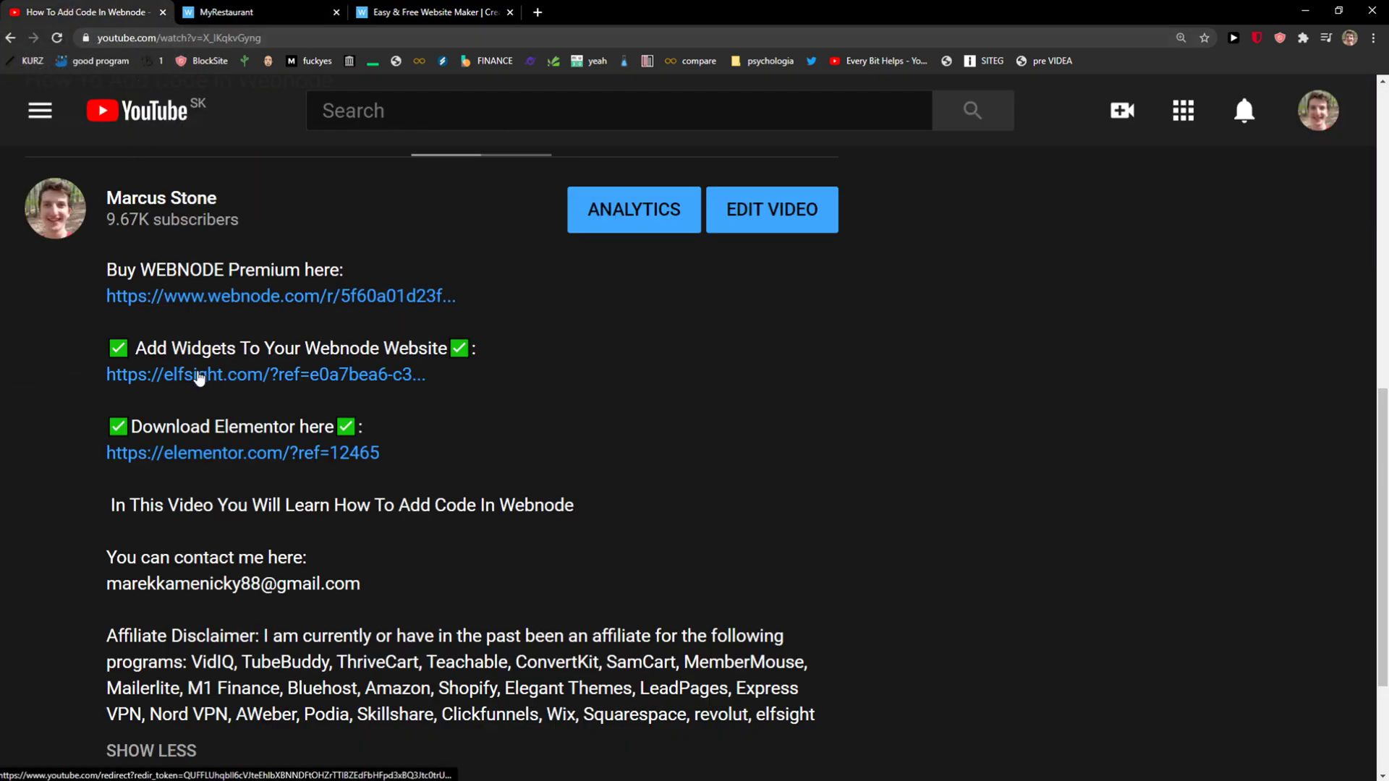
left_click(539, 11)
left_click_drag(543, 11, 0, 233)
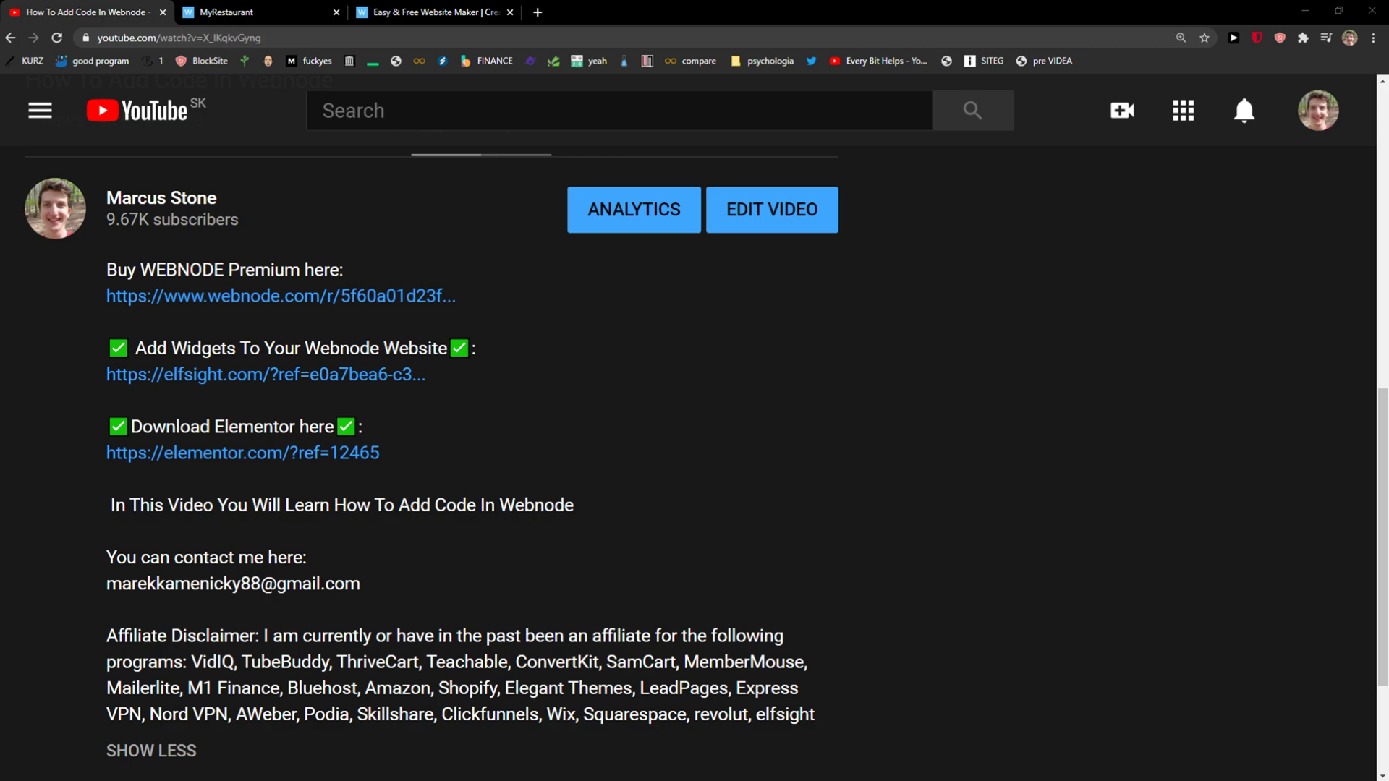
left_click_drag(217, 352, 217, 366)
left_click(217, 373)
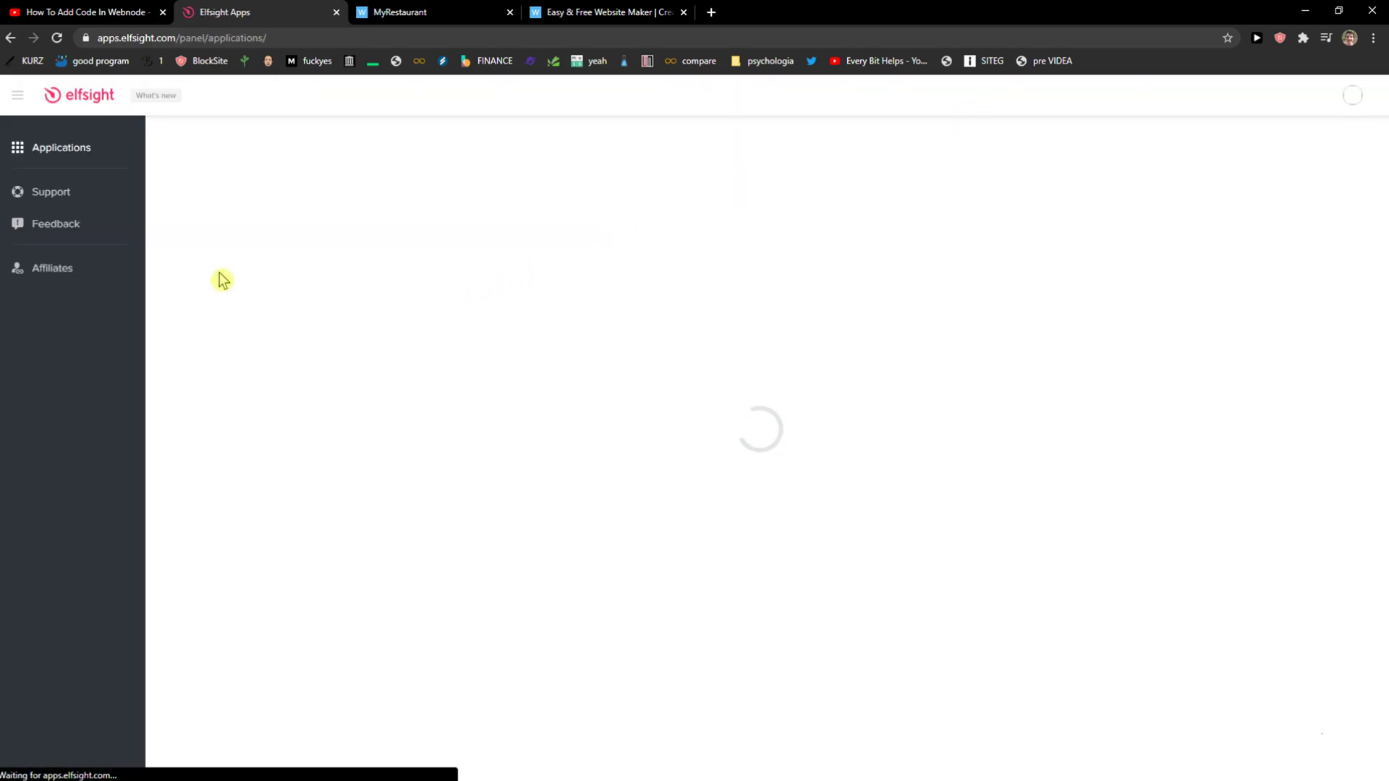
scroll(688, 354, "down", 3)
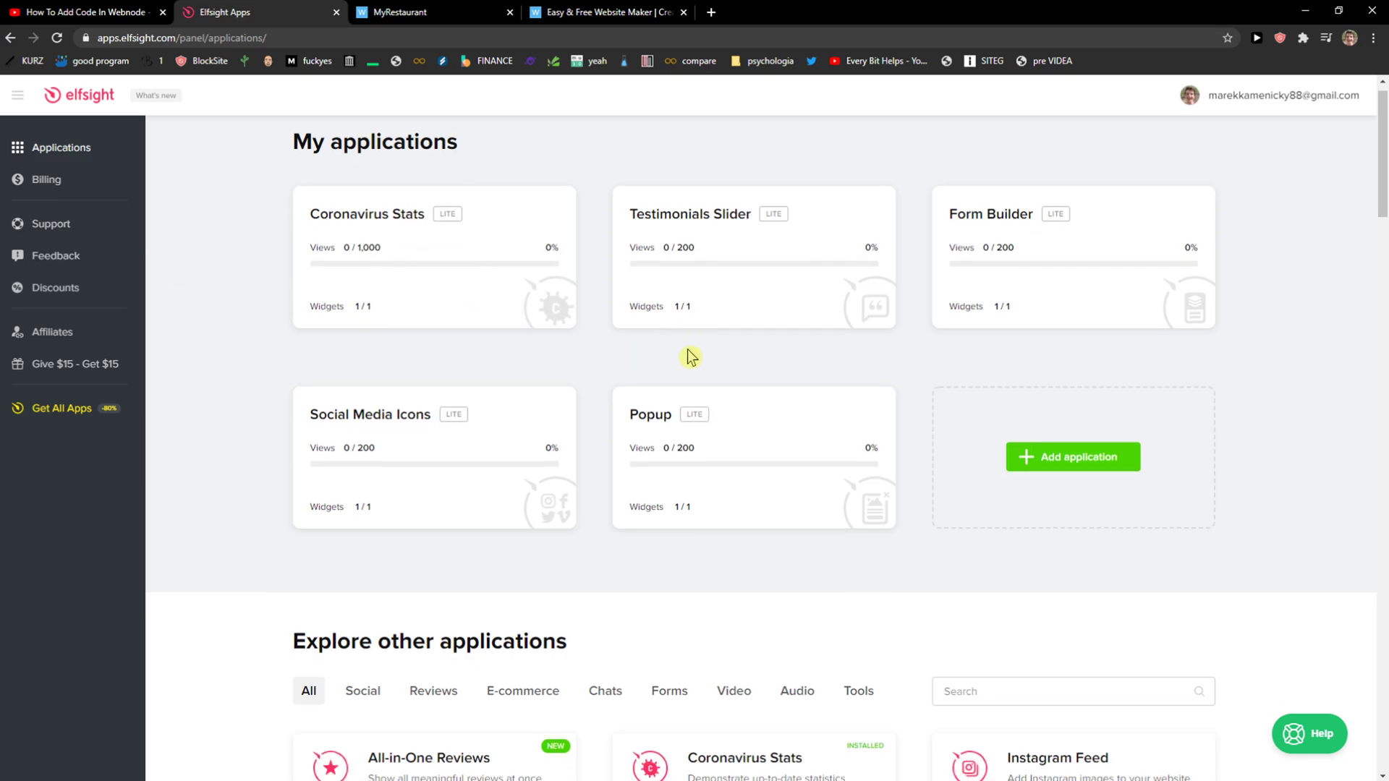
Search the Elfsight applications for "restaurant", open Restaurant Menu and look over its Fast Food Restaurant preview
left_click(981, 486)
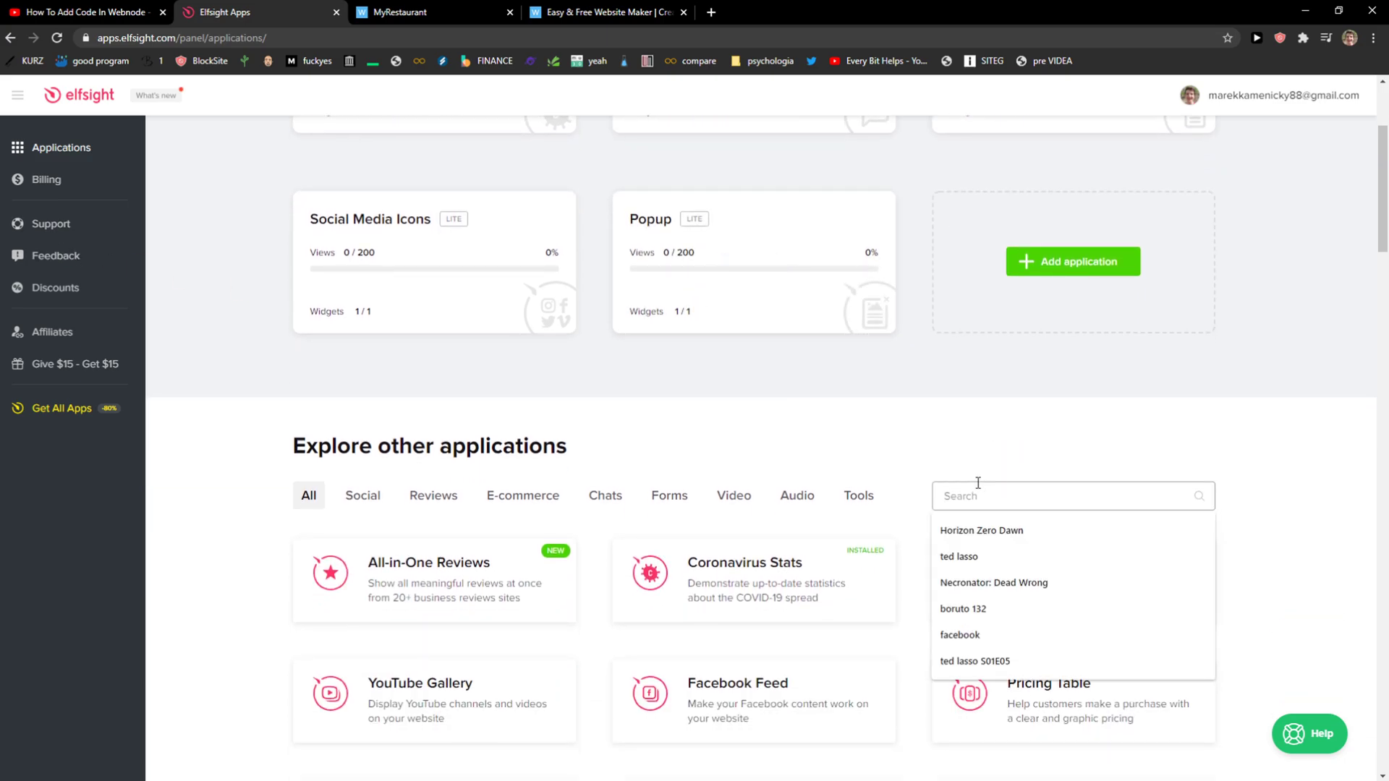
type("restaurant")
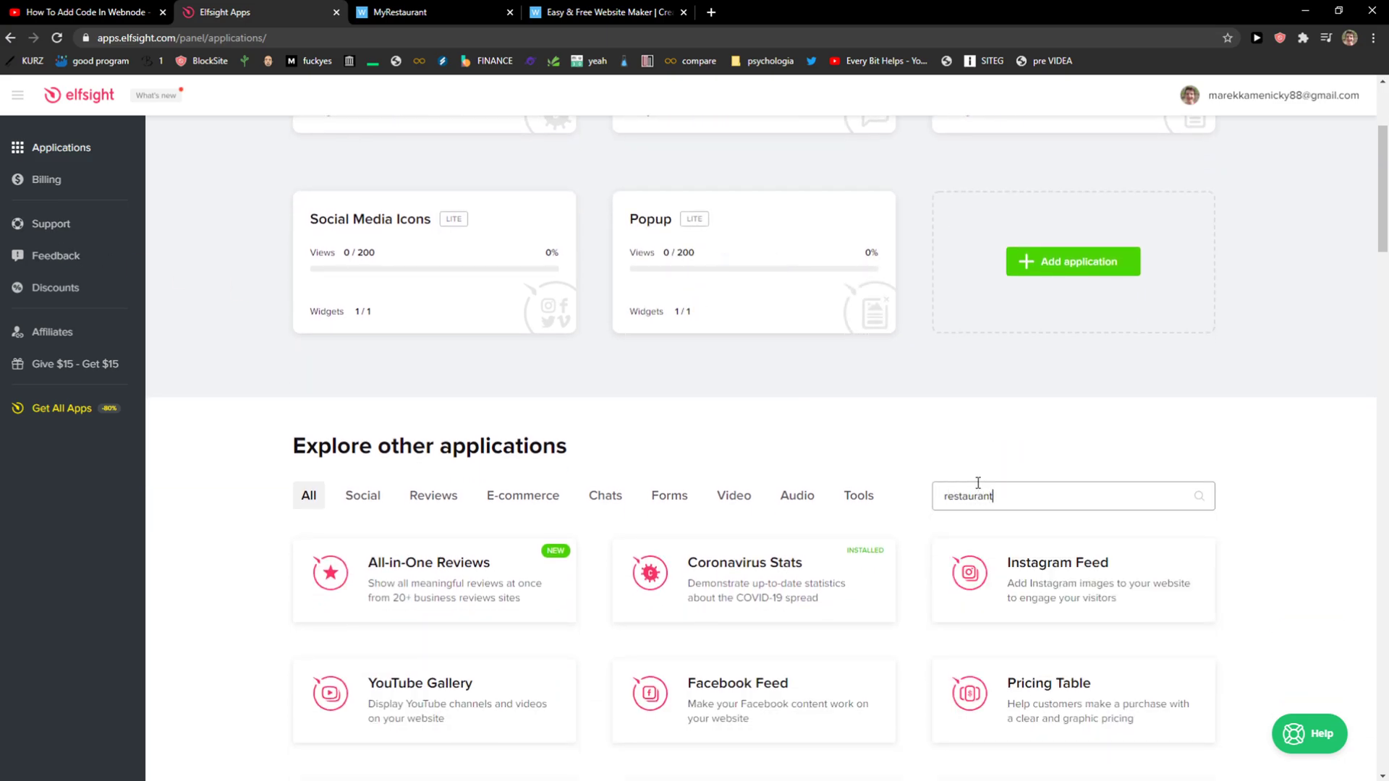
scroll(492, 409, "down", 1)
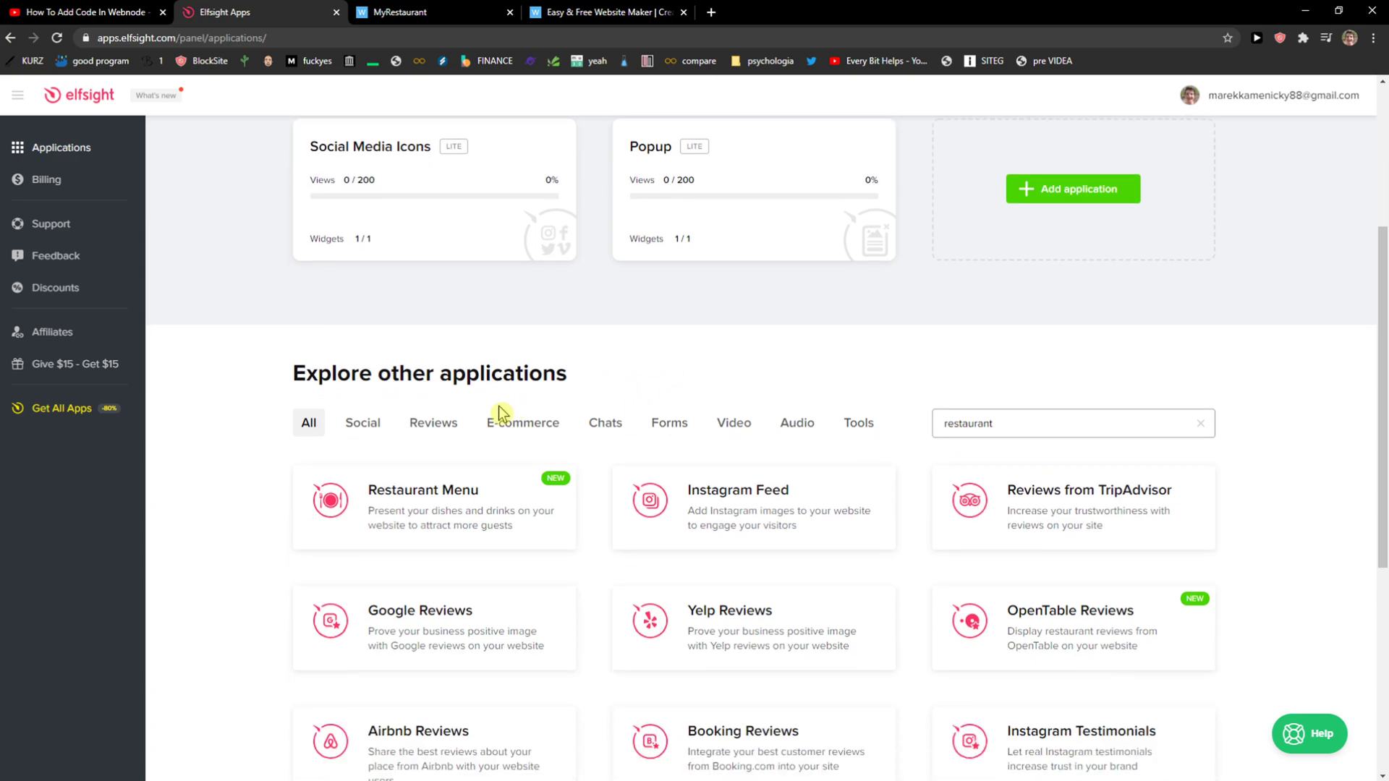
left_click(389, 492)
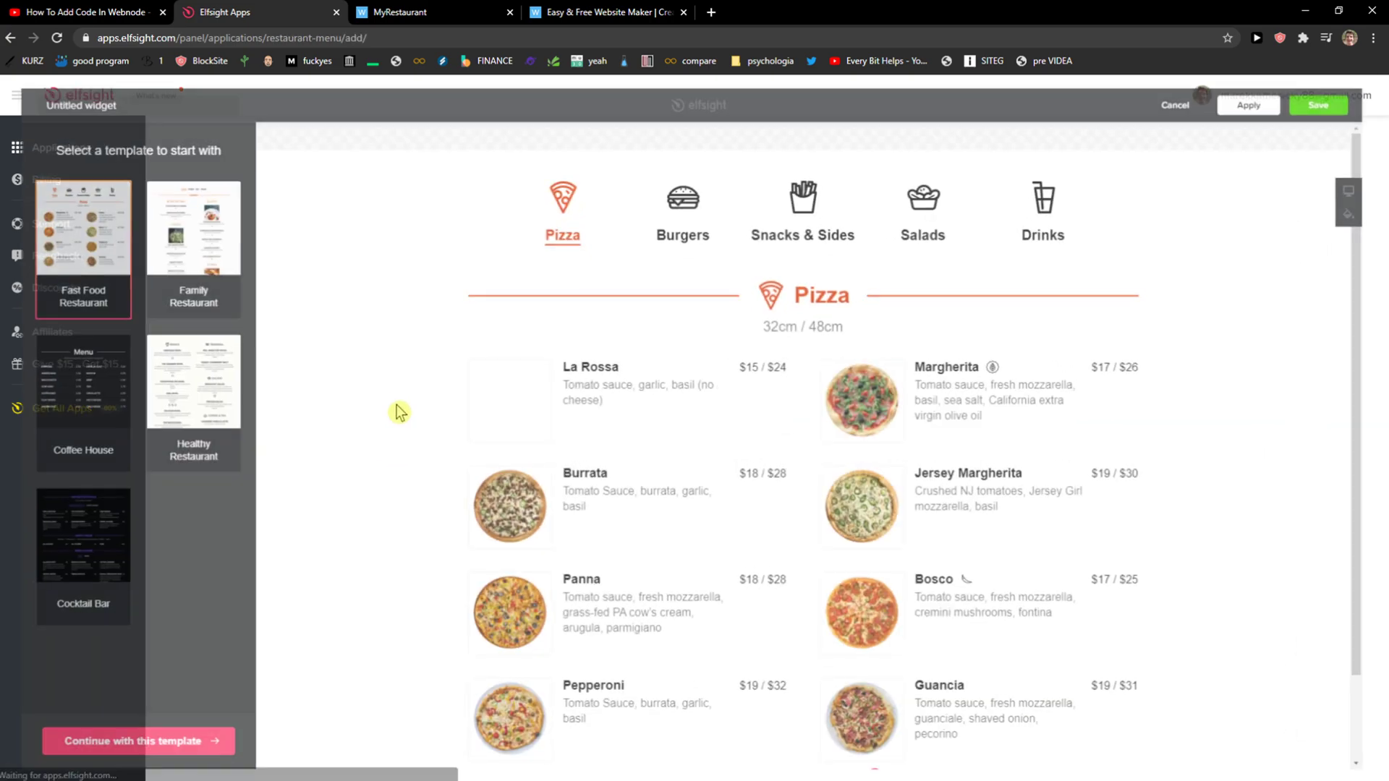
scroll(522, 376, "down", 1)
scroll(550, 413, "down", 1)
scroll(902, 449, "up", 1)
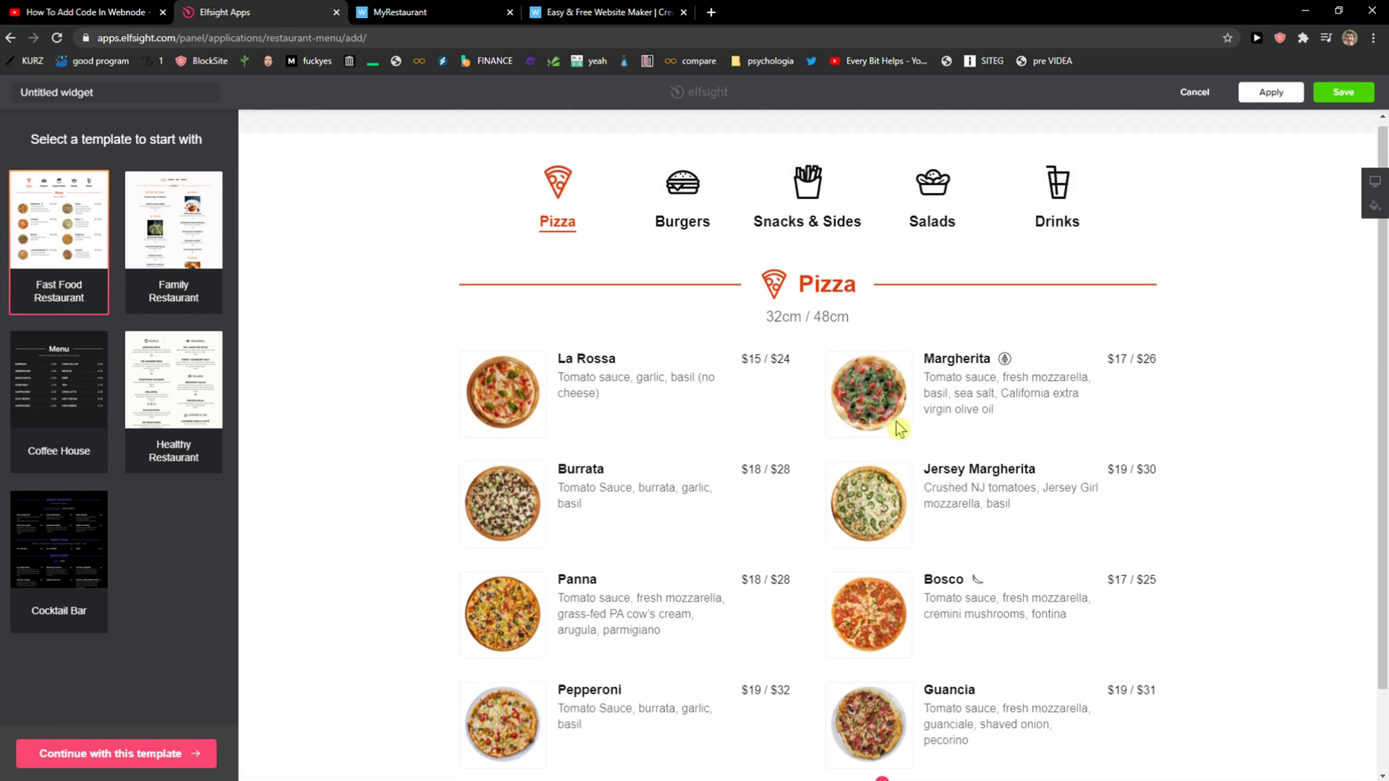
scroll(687, 250, "down", 1)
scroll(687, 283, "up", 2)
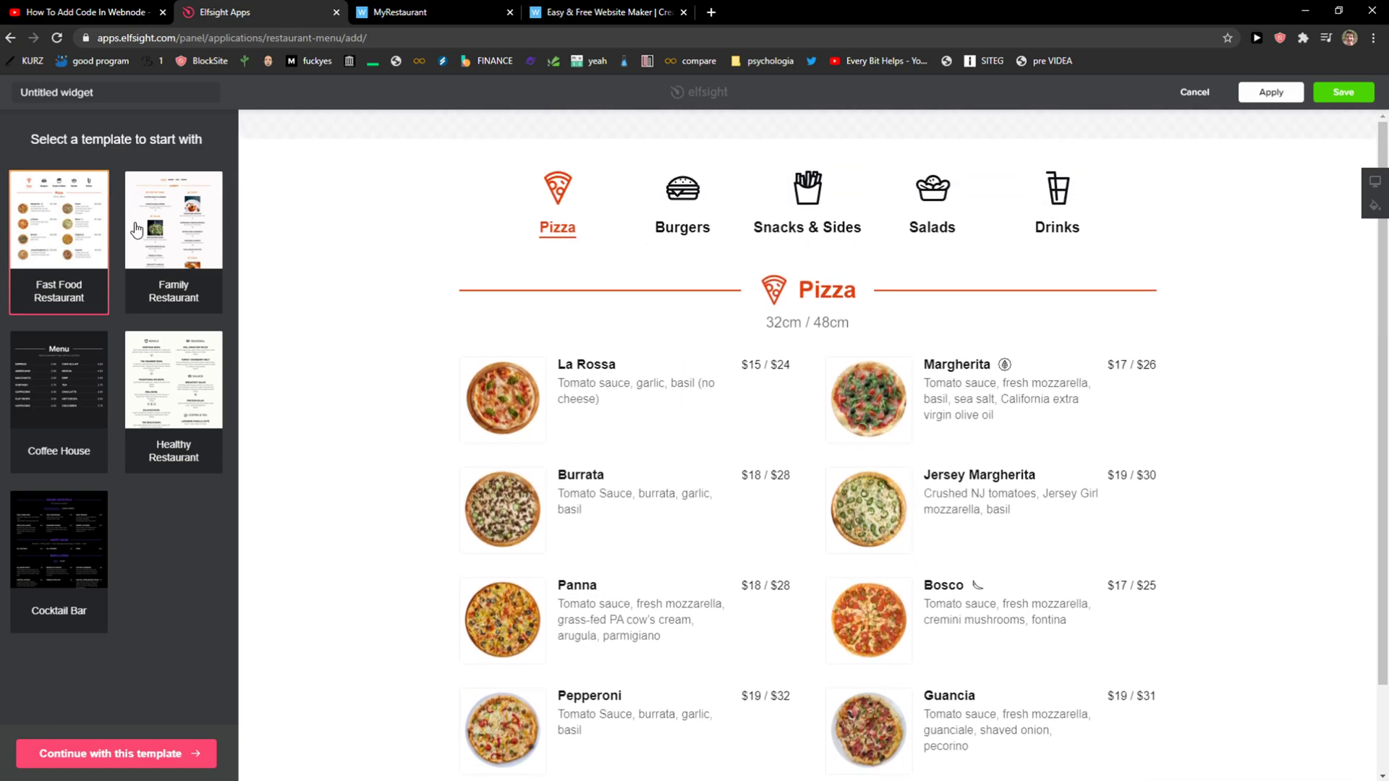
Preview the Coffee House and Healthy Restaurant templates, and continue with the Fast Food Restaurant template
left_click(82, 423)
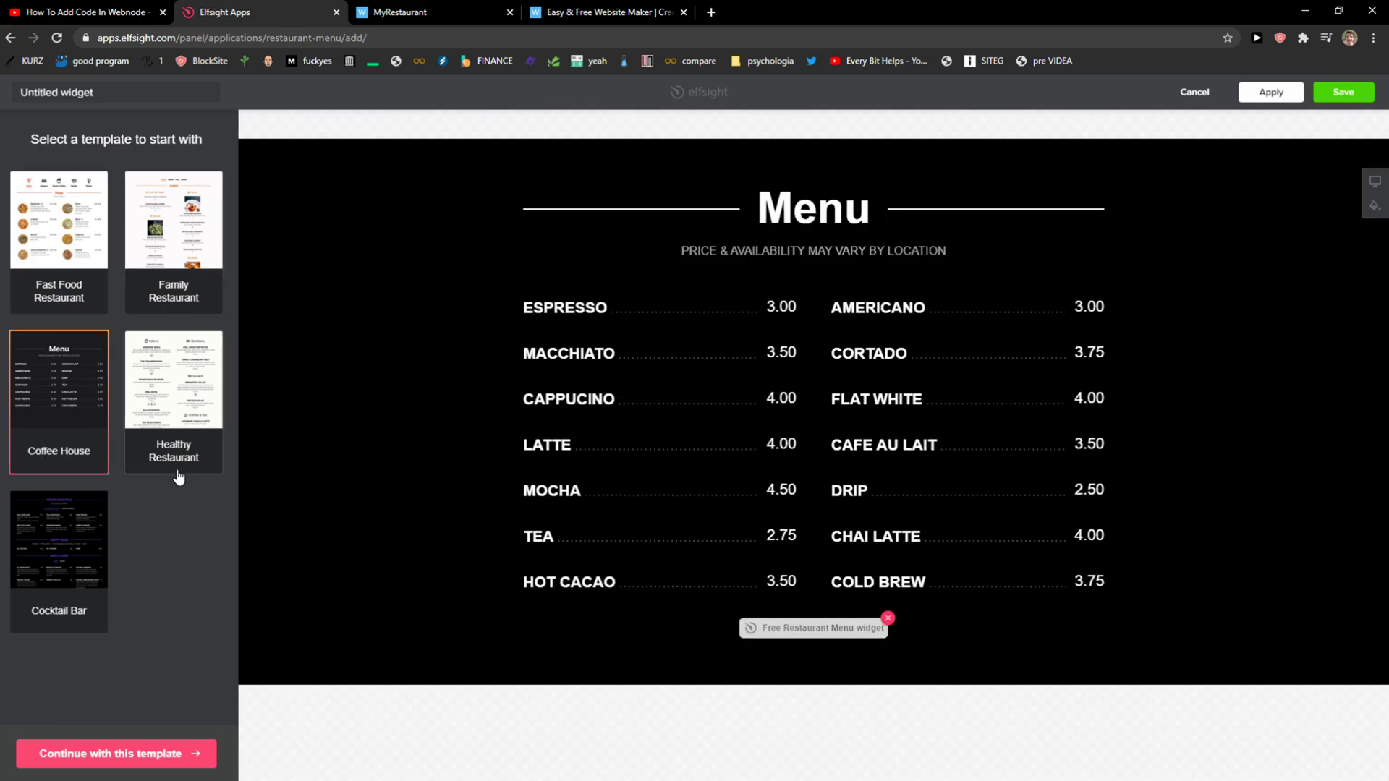
left_click(174, 460)
left_click(73, 283)
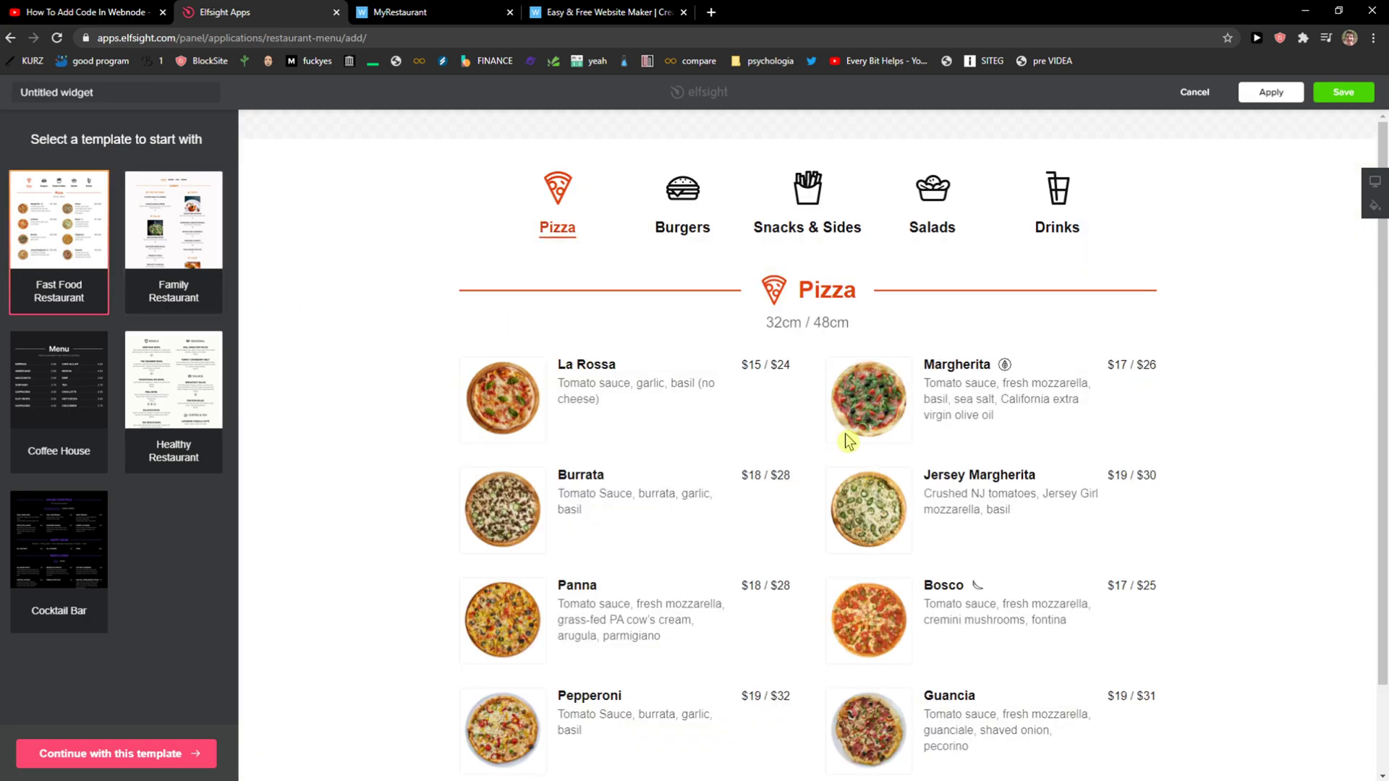
scroll(848, 440, "down", 1)
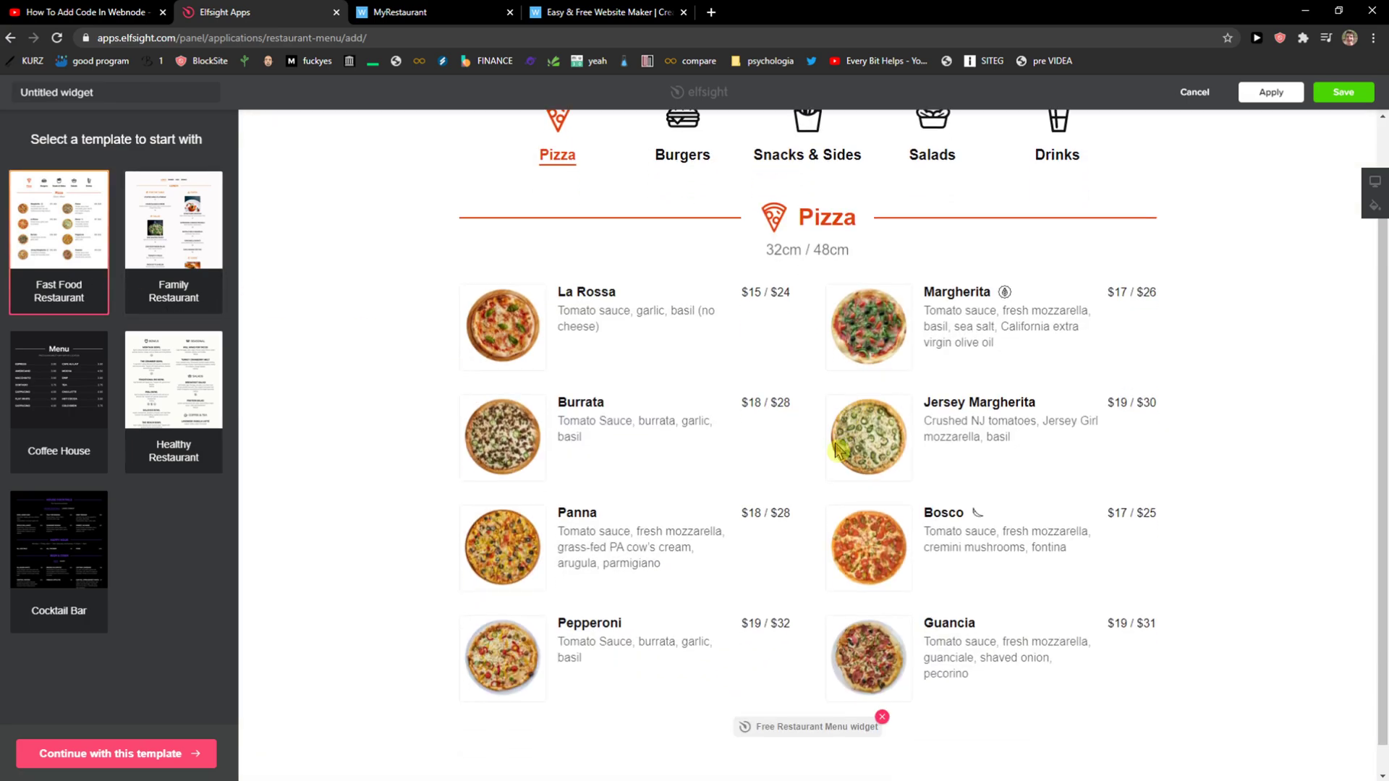
left_click(141, 754)
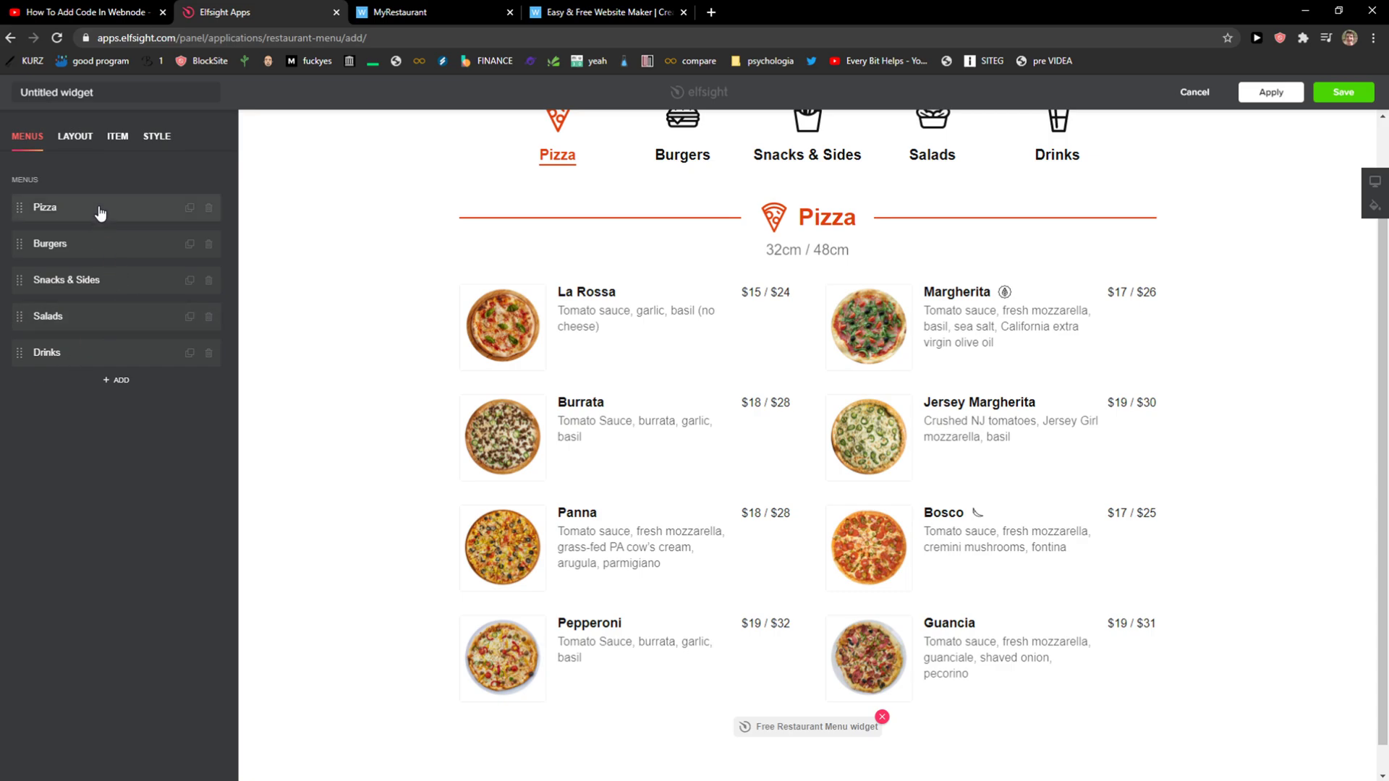
Examine the Pizza menu's settings and the details of its La Rossa and Margherita items
left_click(92, 250)
left_click(40, 129)
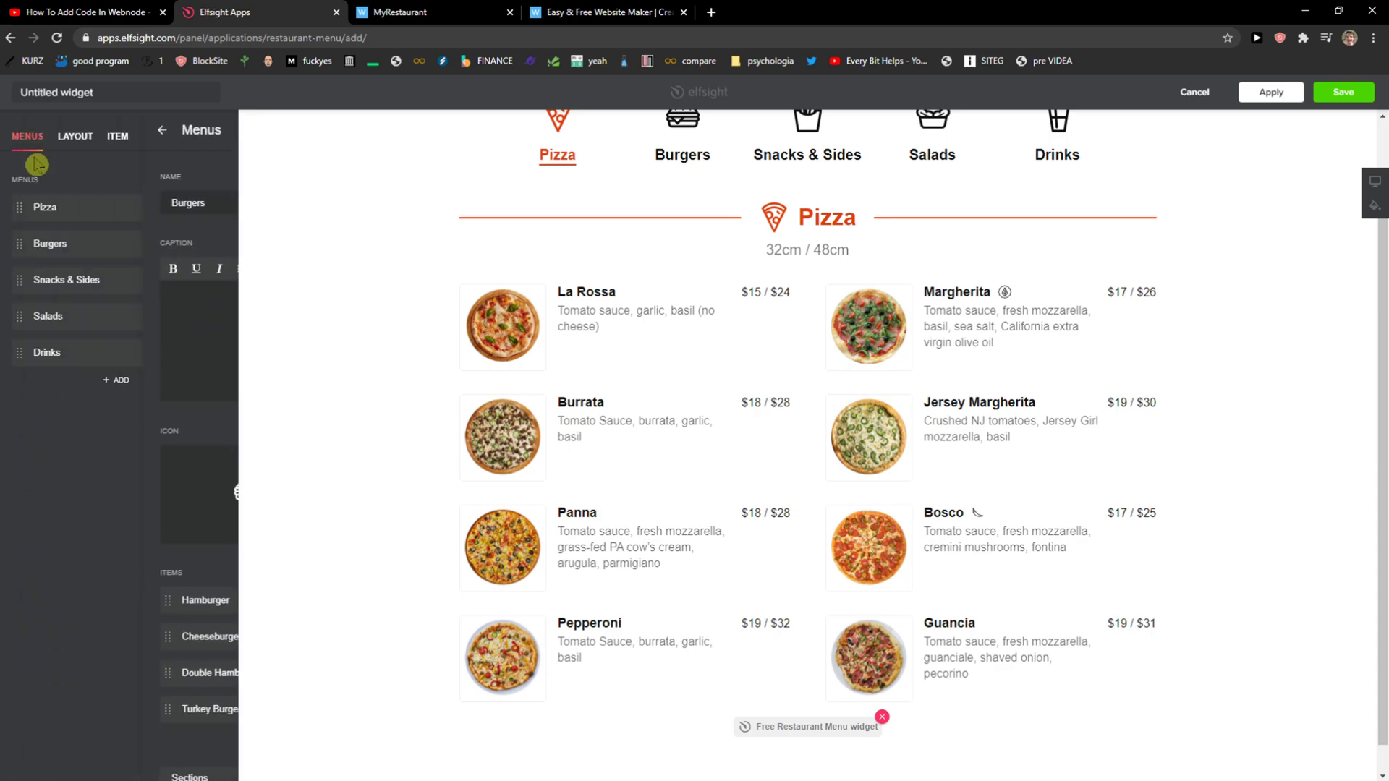
left_click(93, 211)
scroll(124, 440, "down", 3)
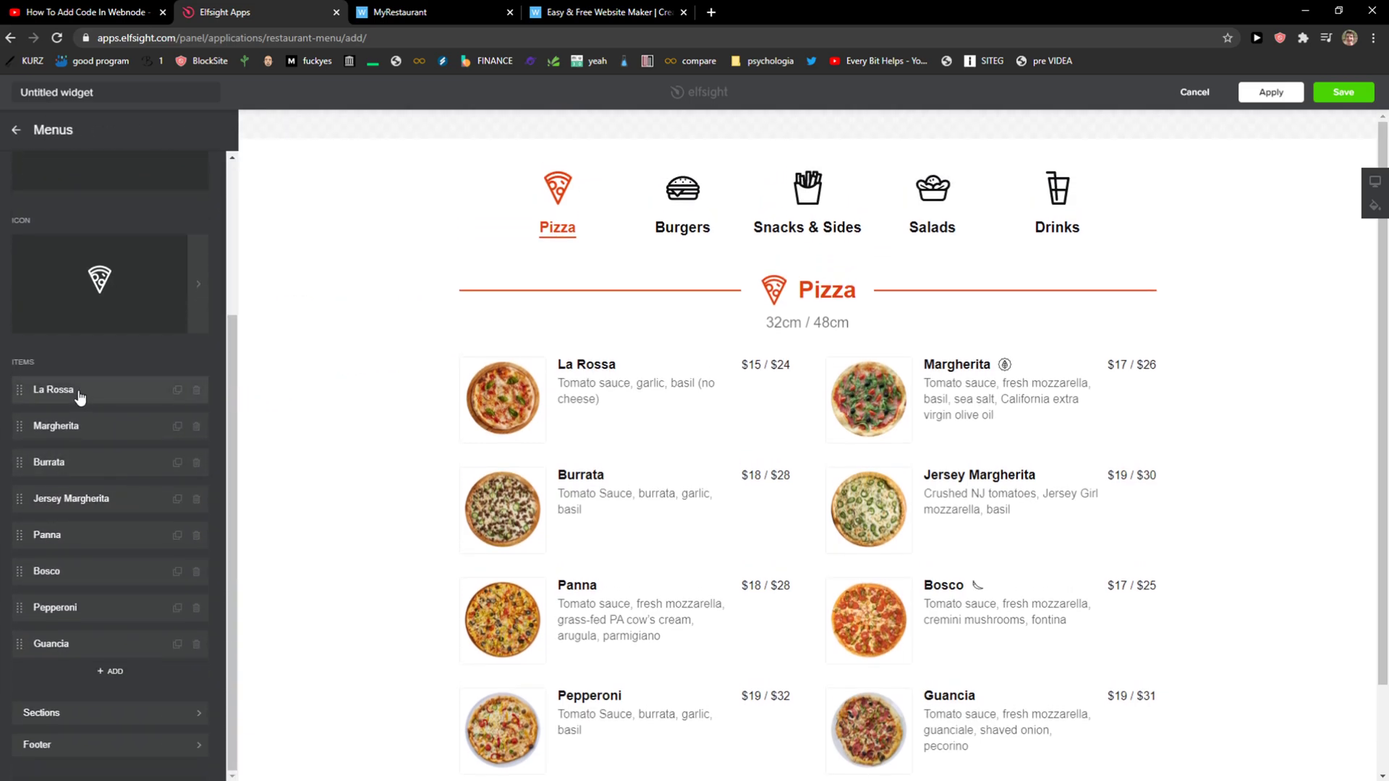
left_click(88, 388)
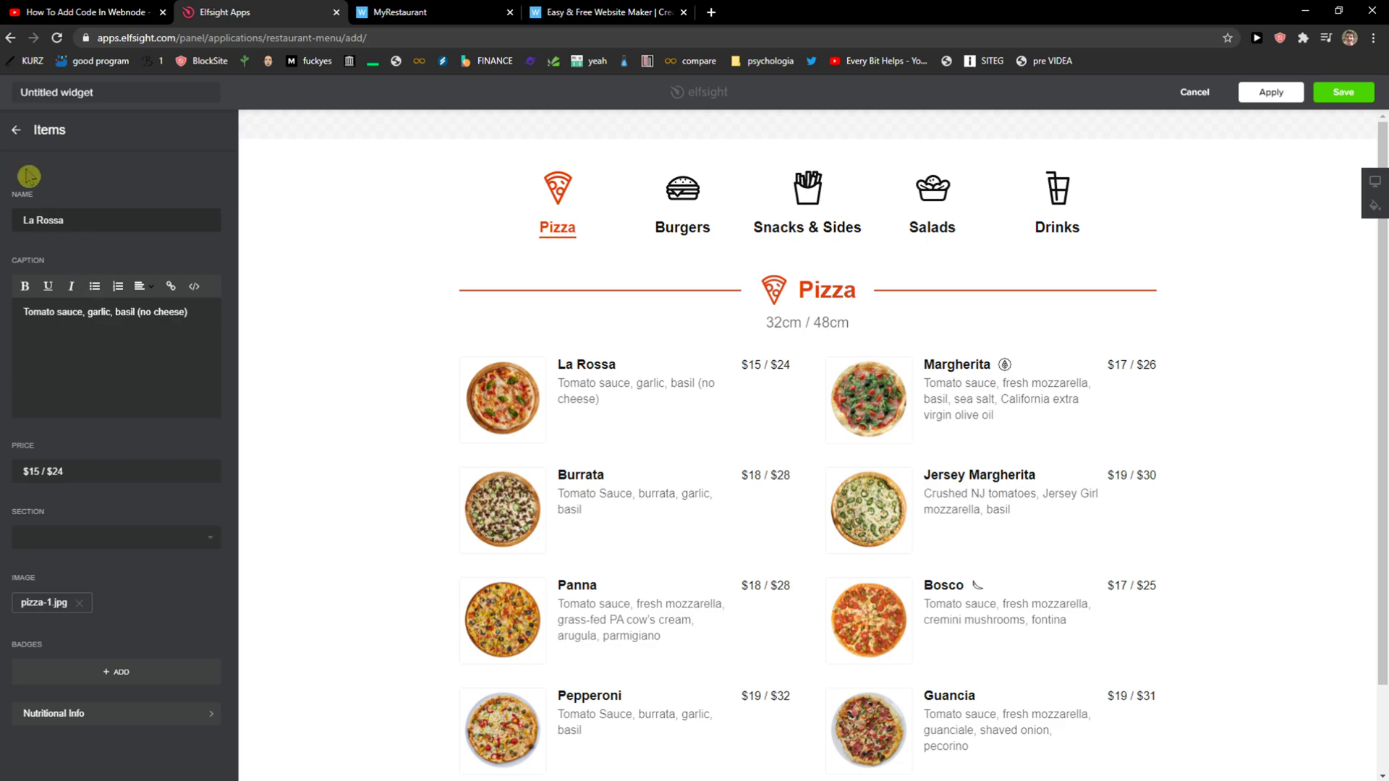
left_click(16, 129)
left_click(78, 429)
left_click(16, 129)
Show the Burgers menu in the widget preview and examine its name, icon and item settings
left_click(699, 227)
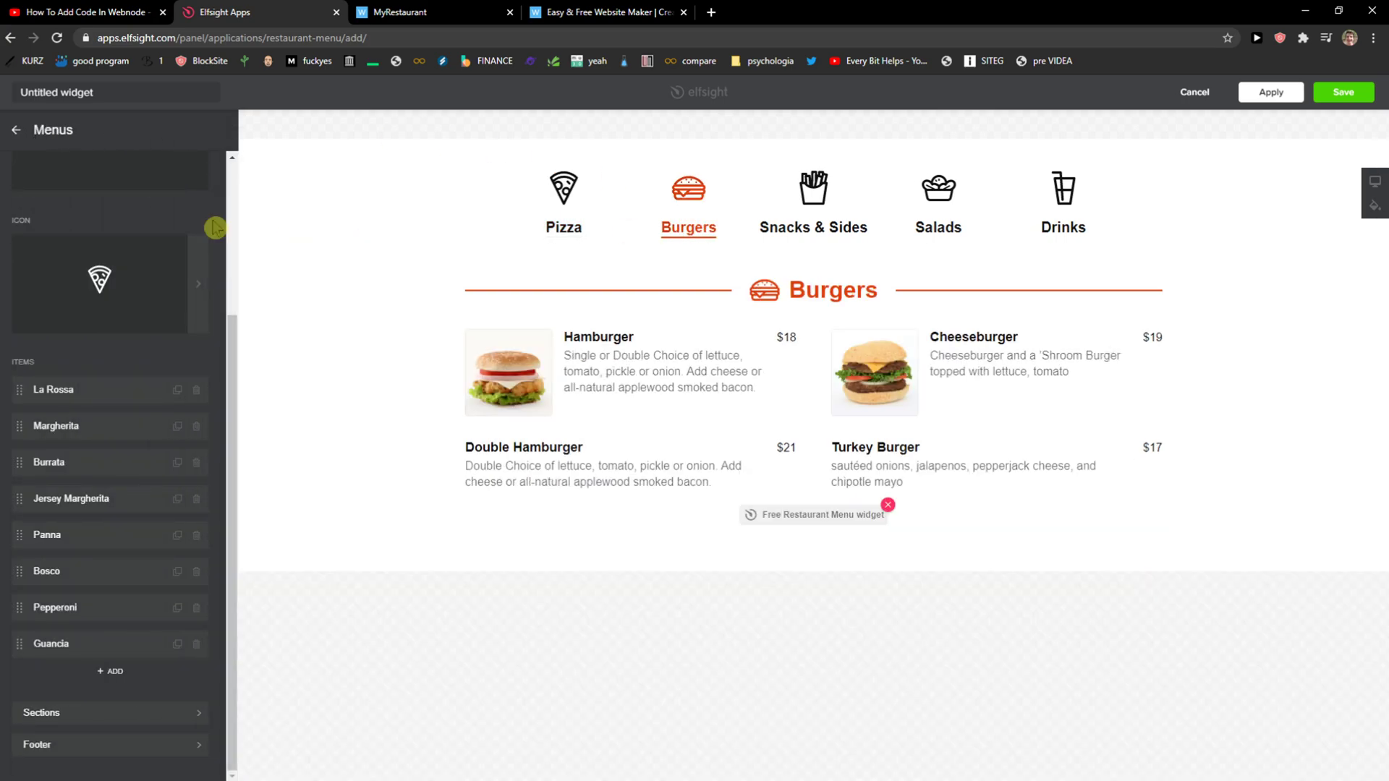
left_click(35, 141)
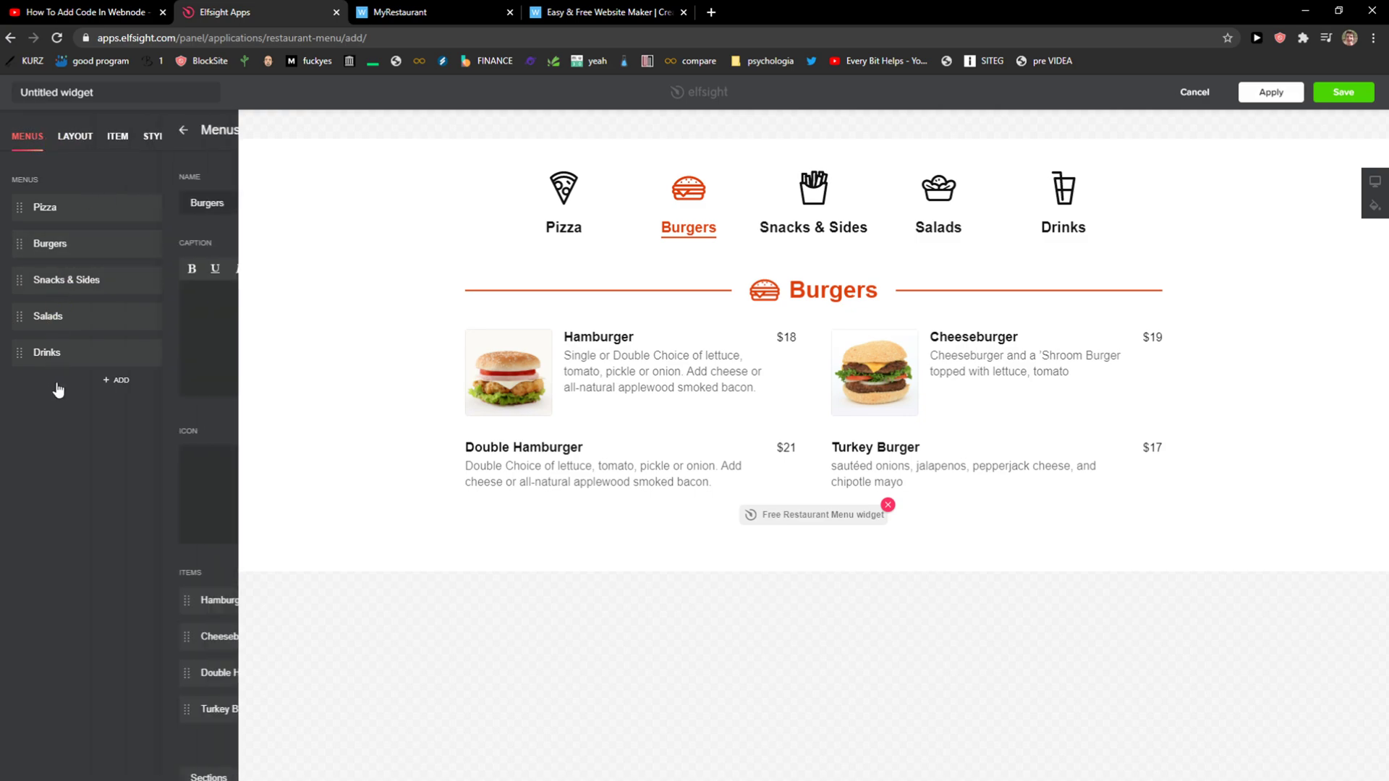
left_click(83, 246)
left_click(14, 139)
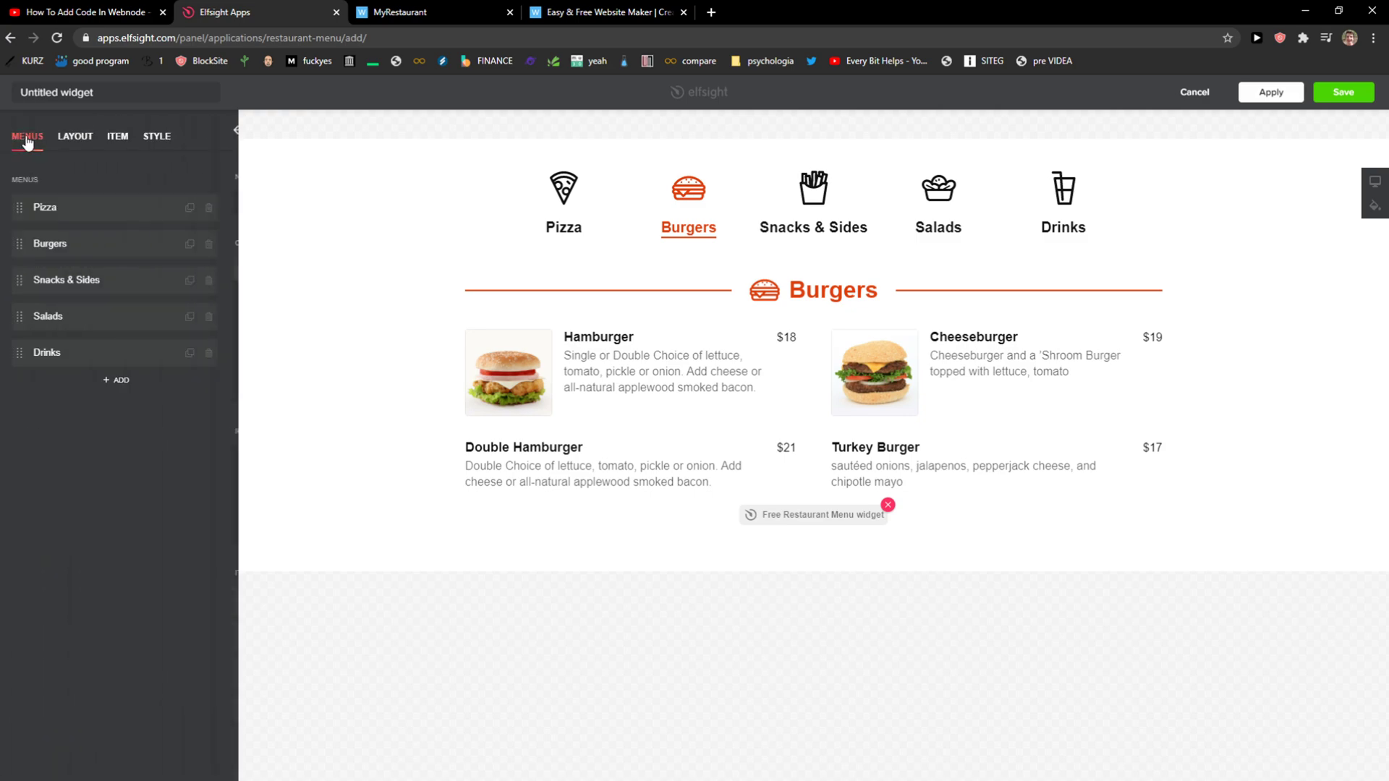
left_click(63, 254)
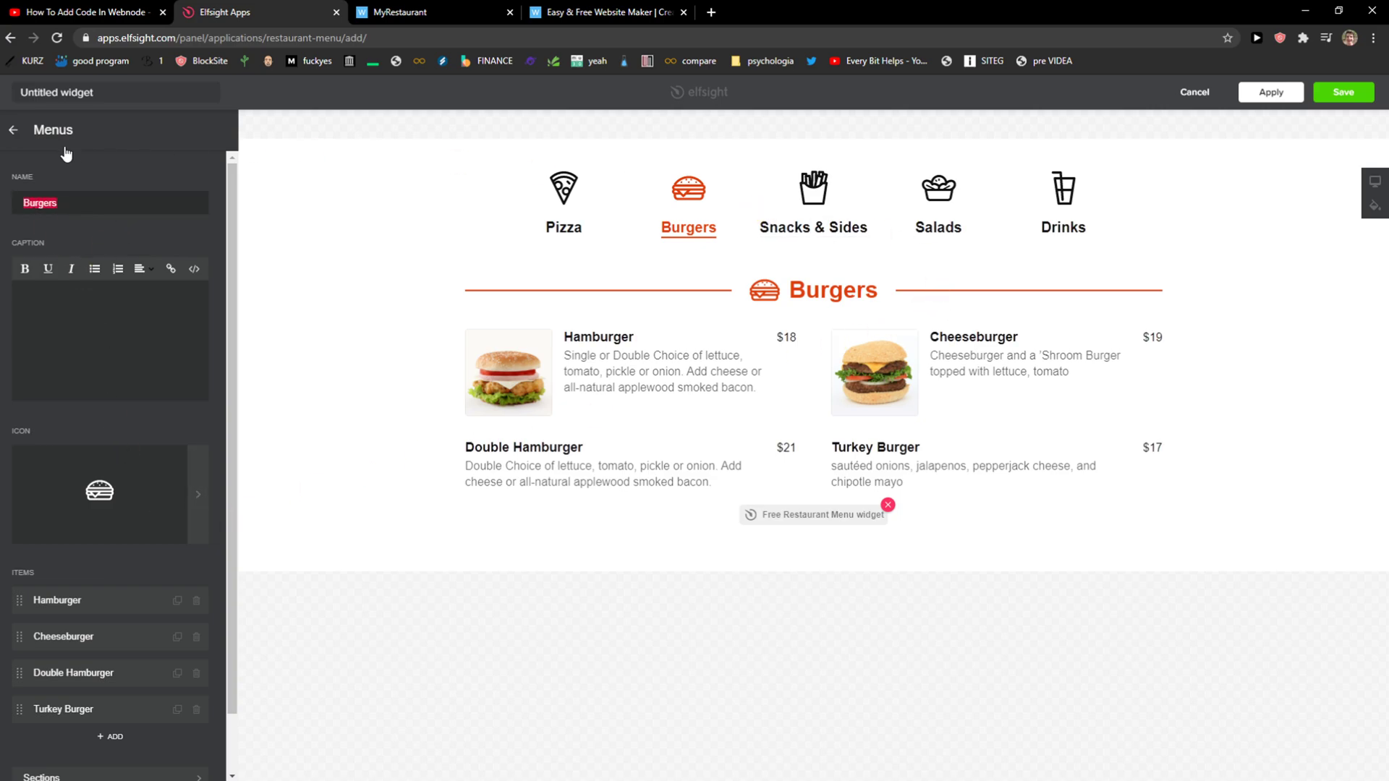
left_click(39, 144)
Look through the widget's layout, item and style settings
left_click(88, 142)
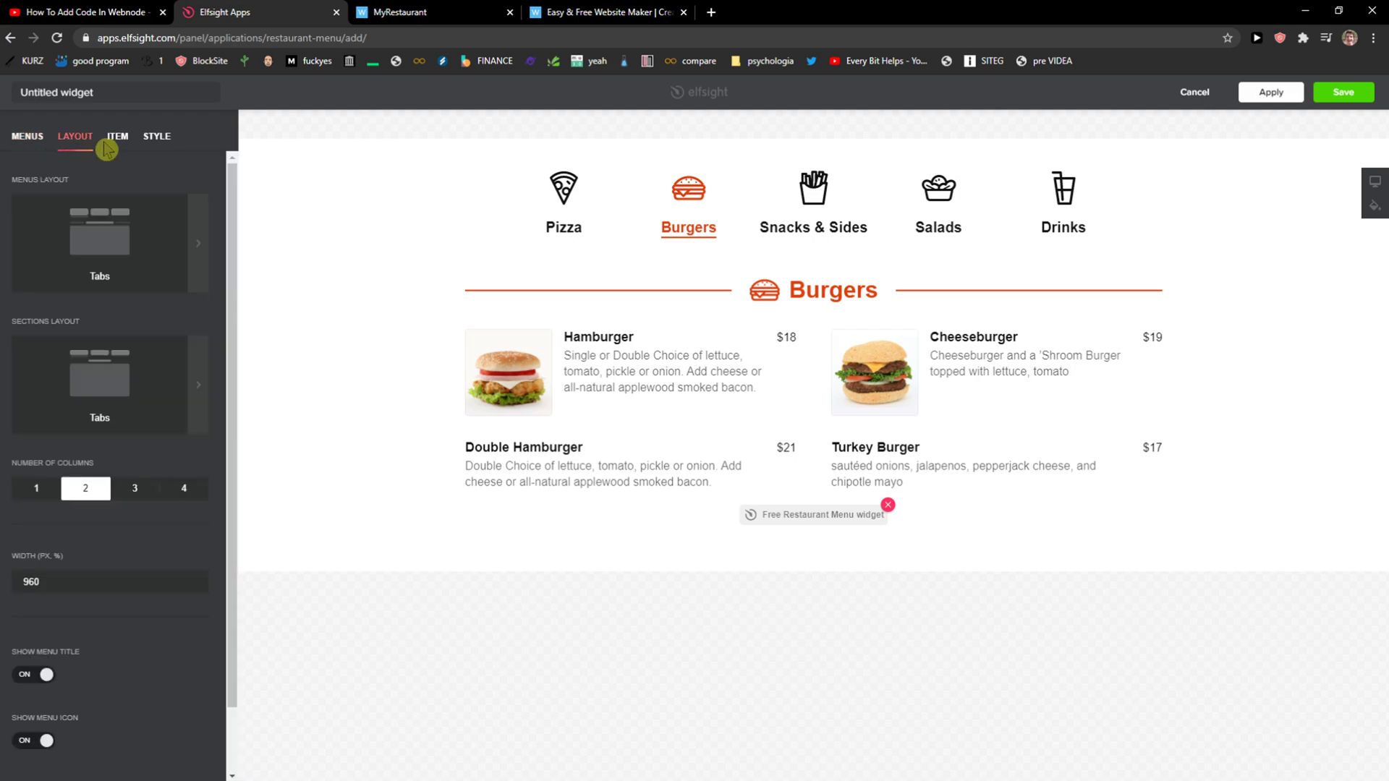
scroll(96, 248, "down", 2)
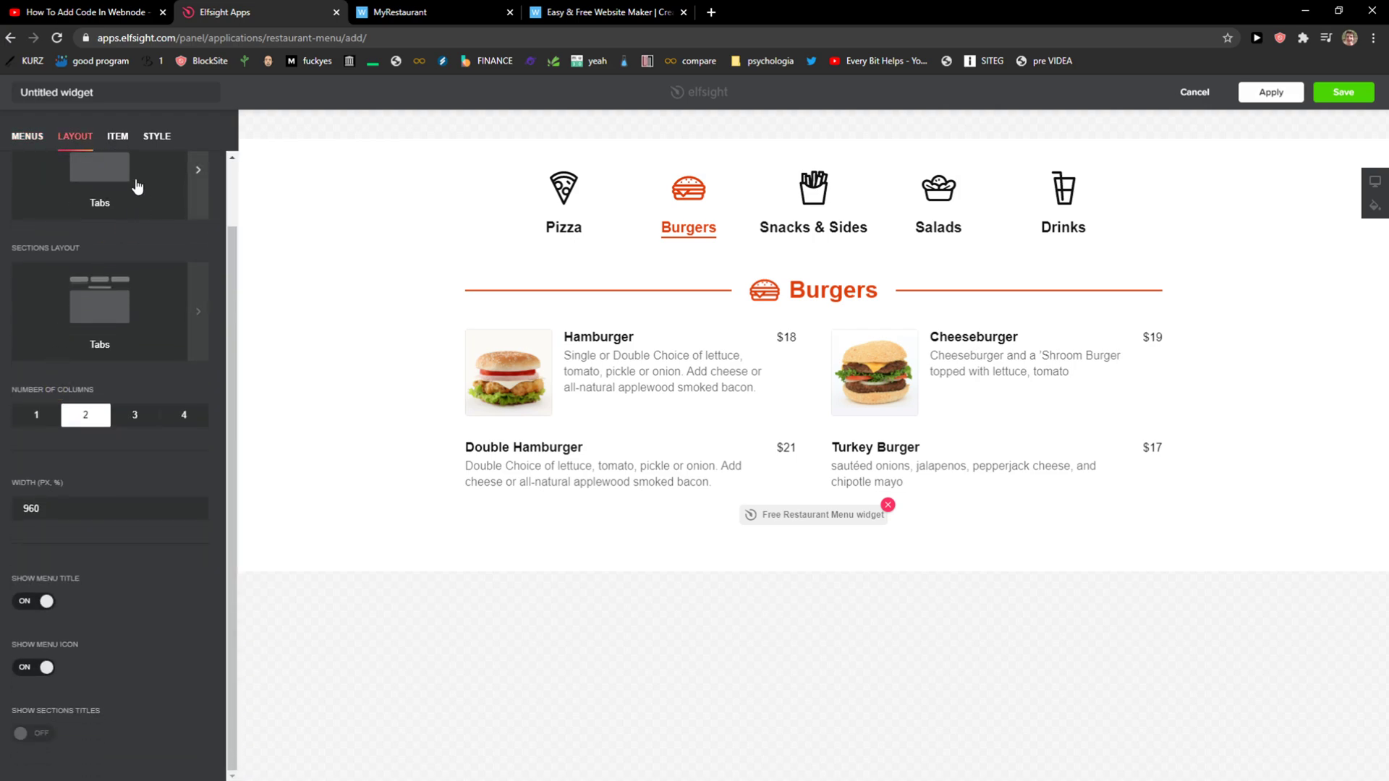
left_click(128, 139)
left_click(158, 140)
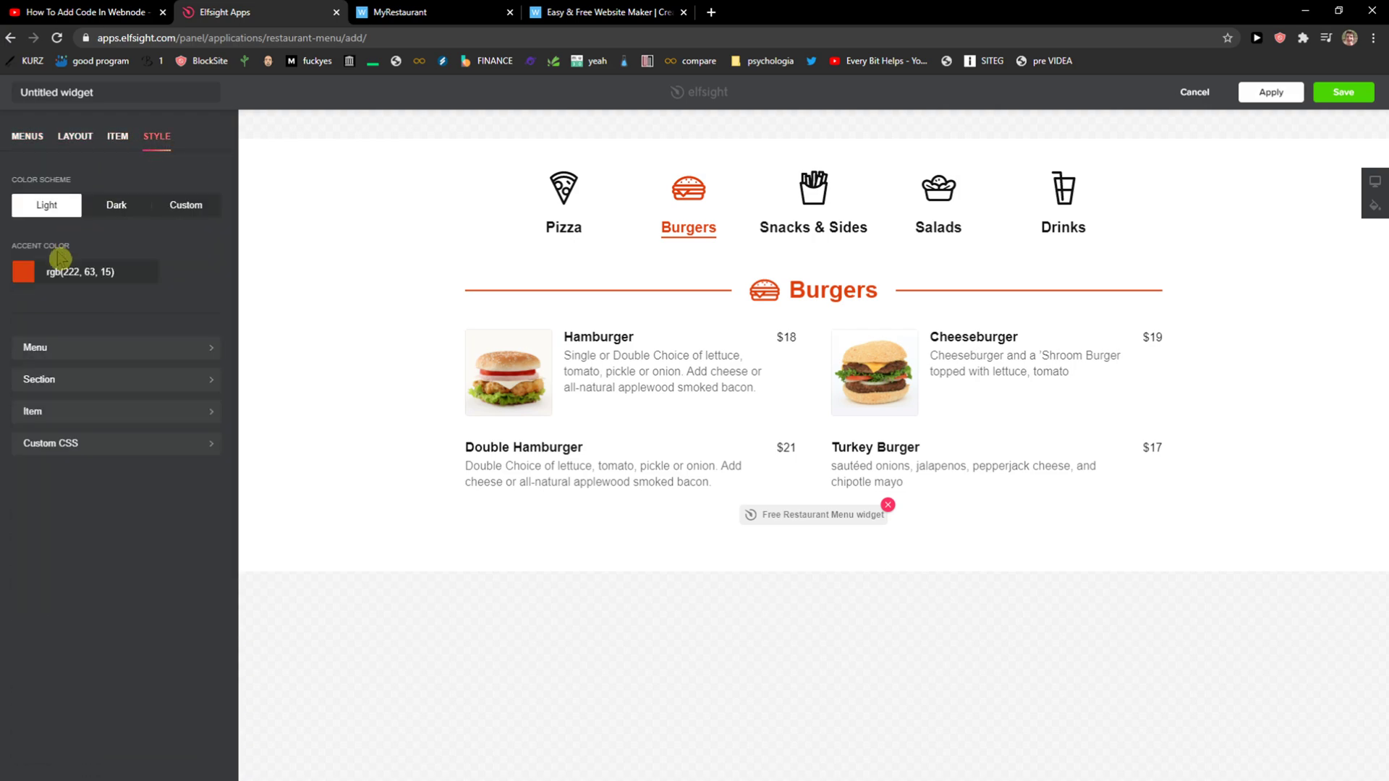
Try the Dark and Custom color schemes on the widget and restore the Light scheme
left_click(117, 209)
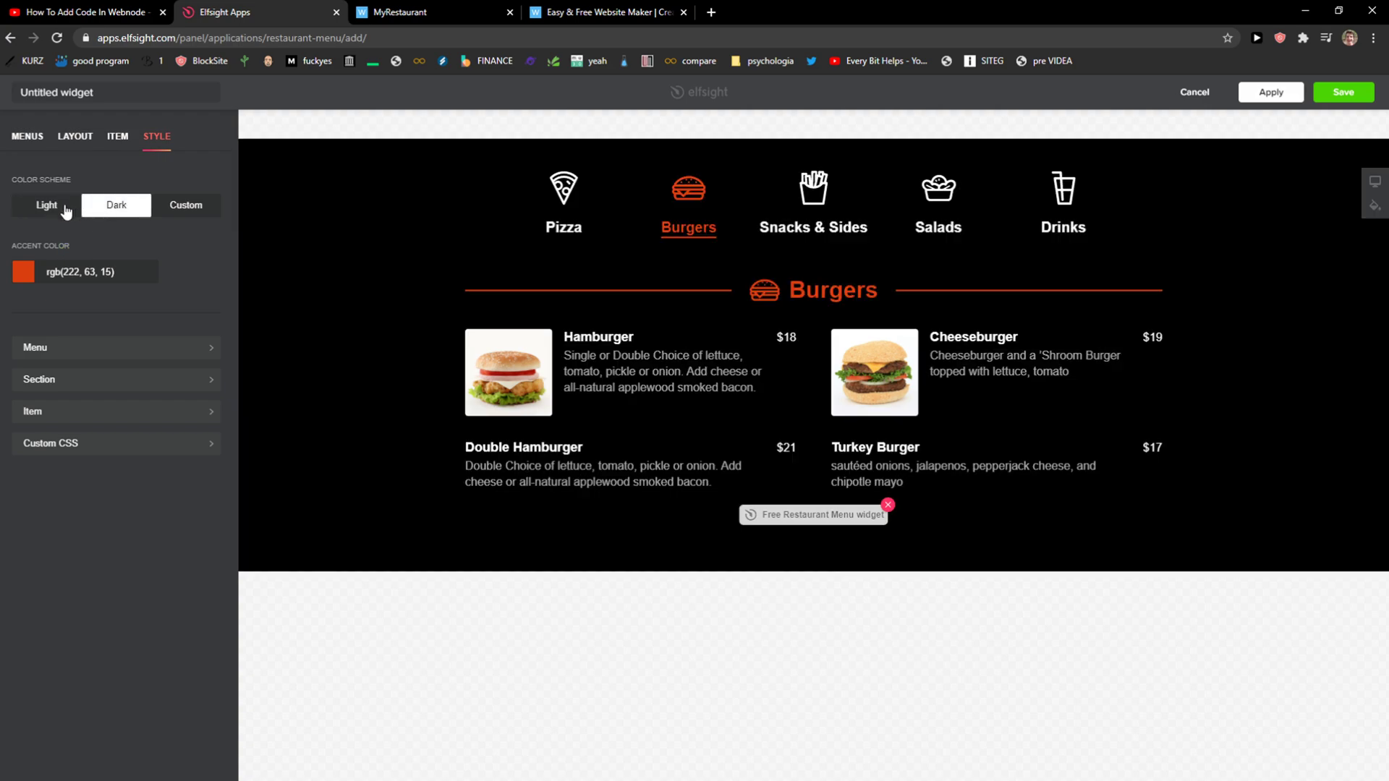
left_click(65, 210)
left_click(176, 208)
left_click(52, 217)
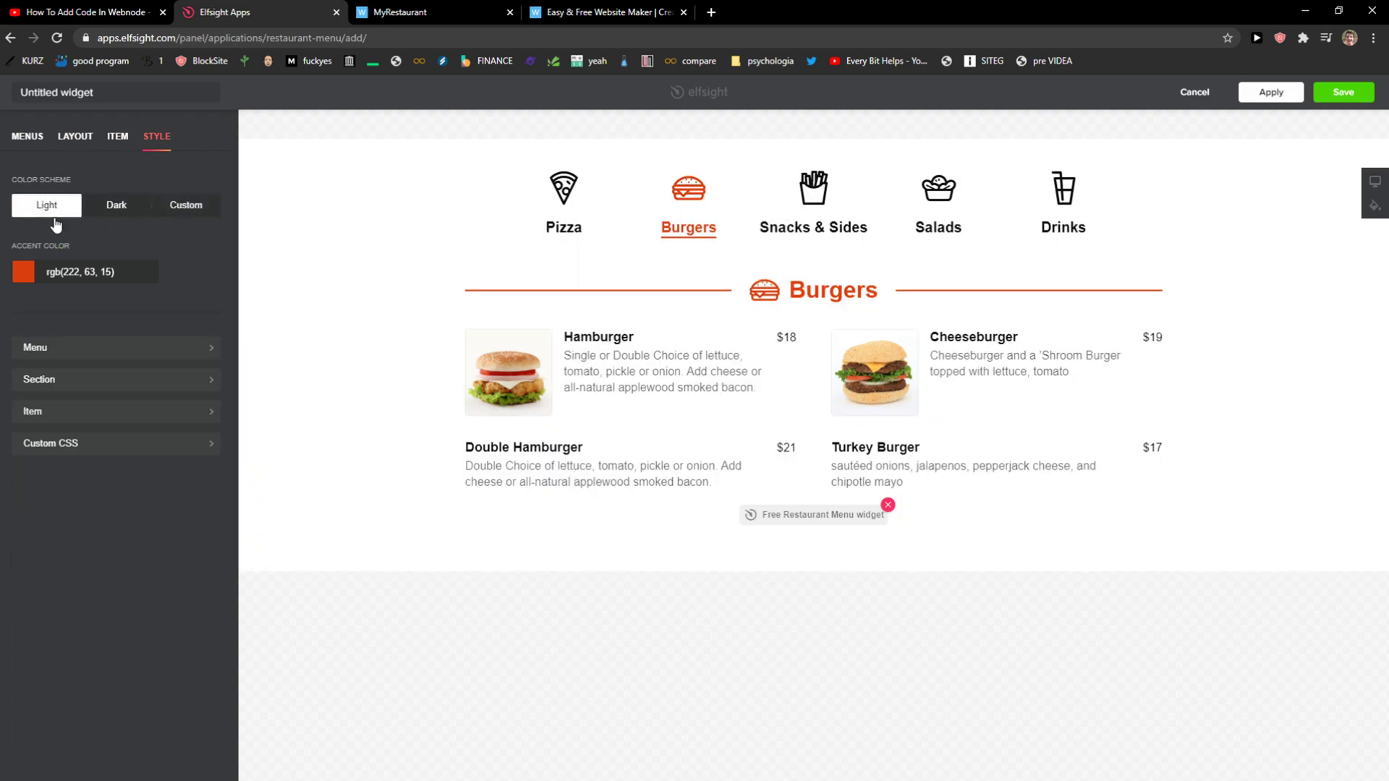
Save the restaurant menu widget and look over the available Restaurant Menu upgrade plans
left_click(1336, 94)
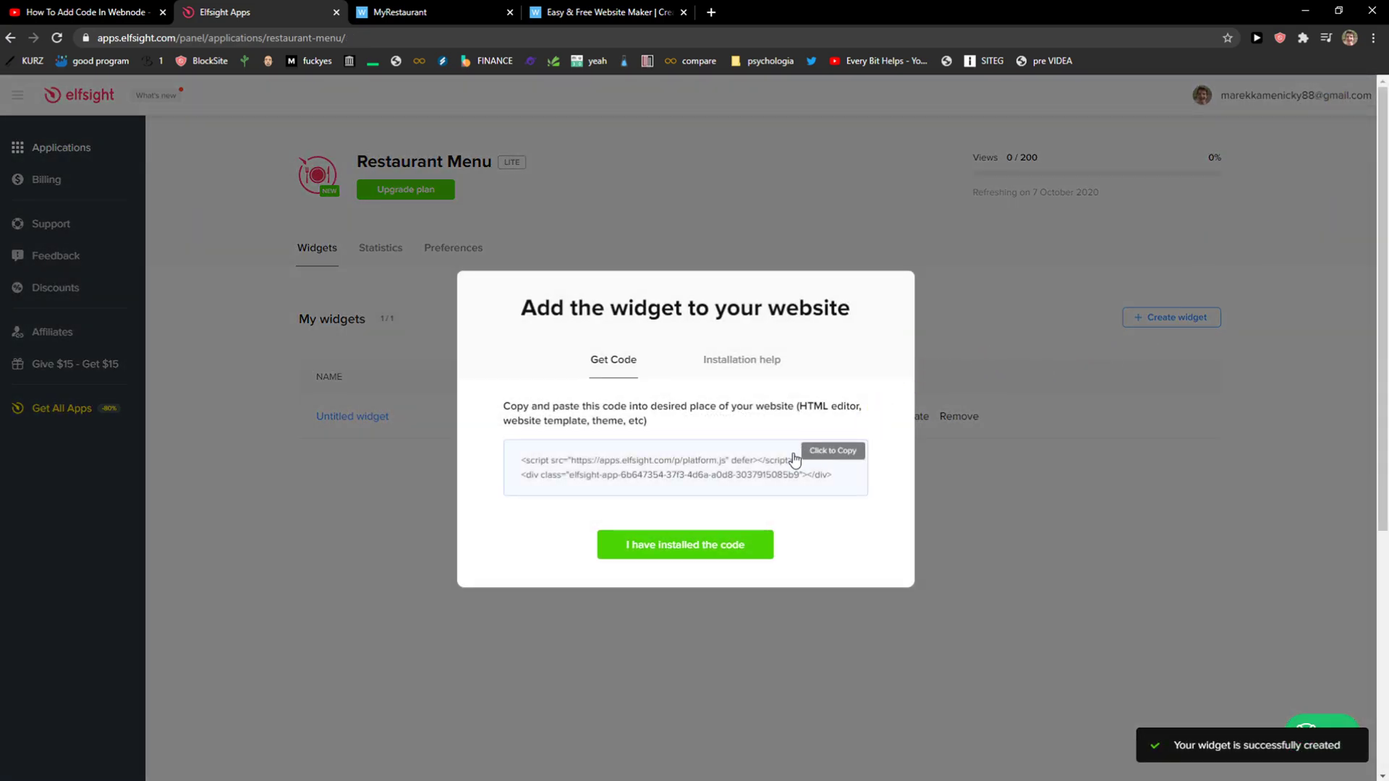
left_click(537, 173)
left_click(434, 189)
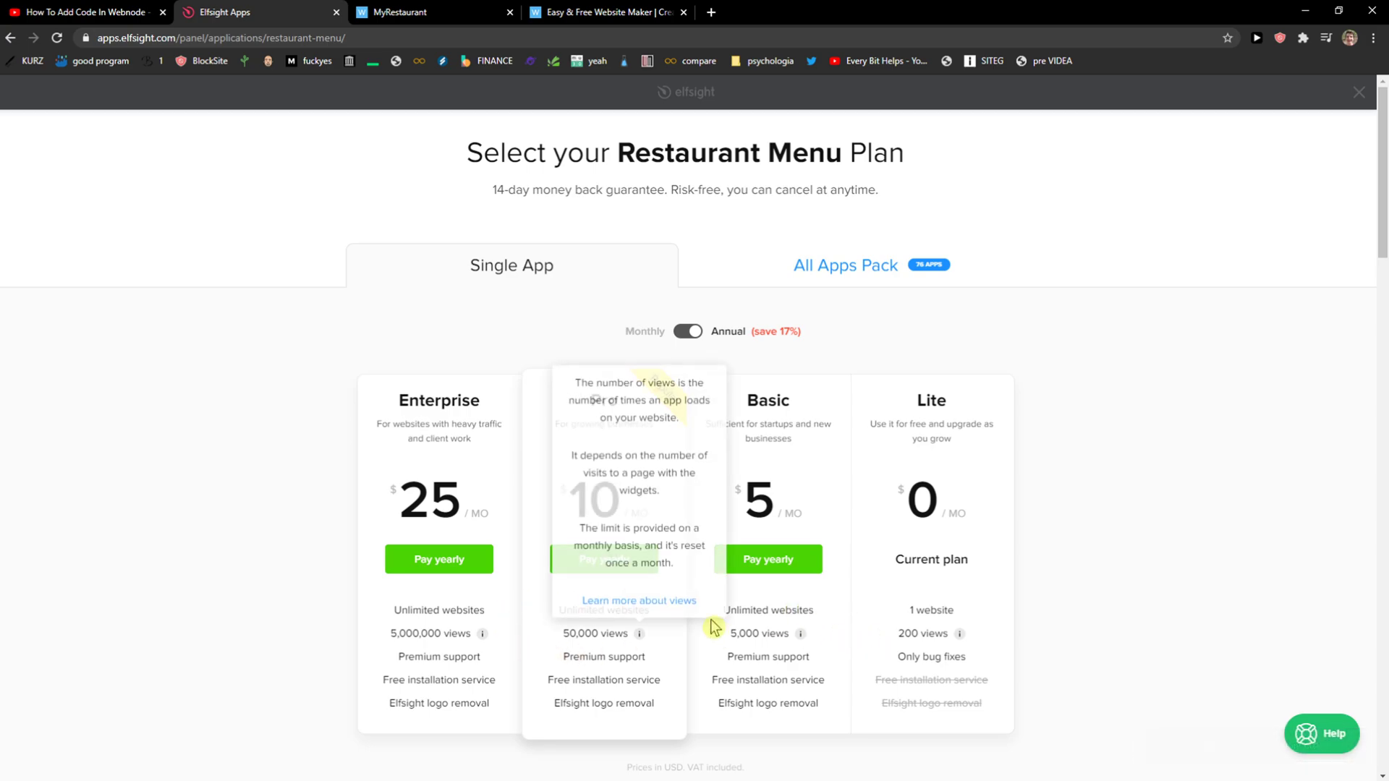
left_click(1360, 92)
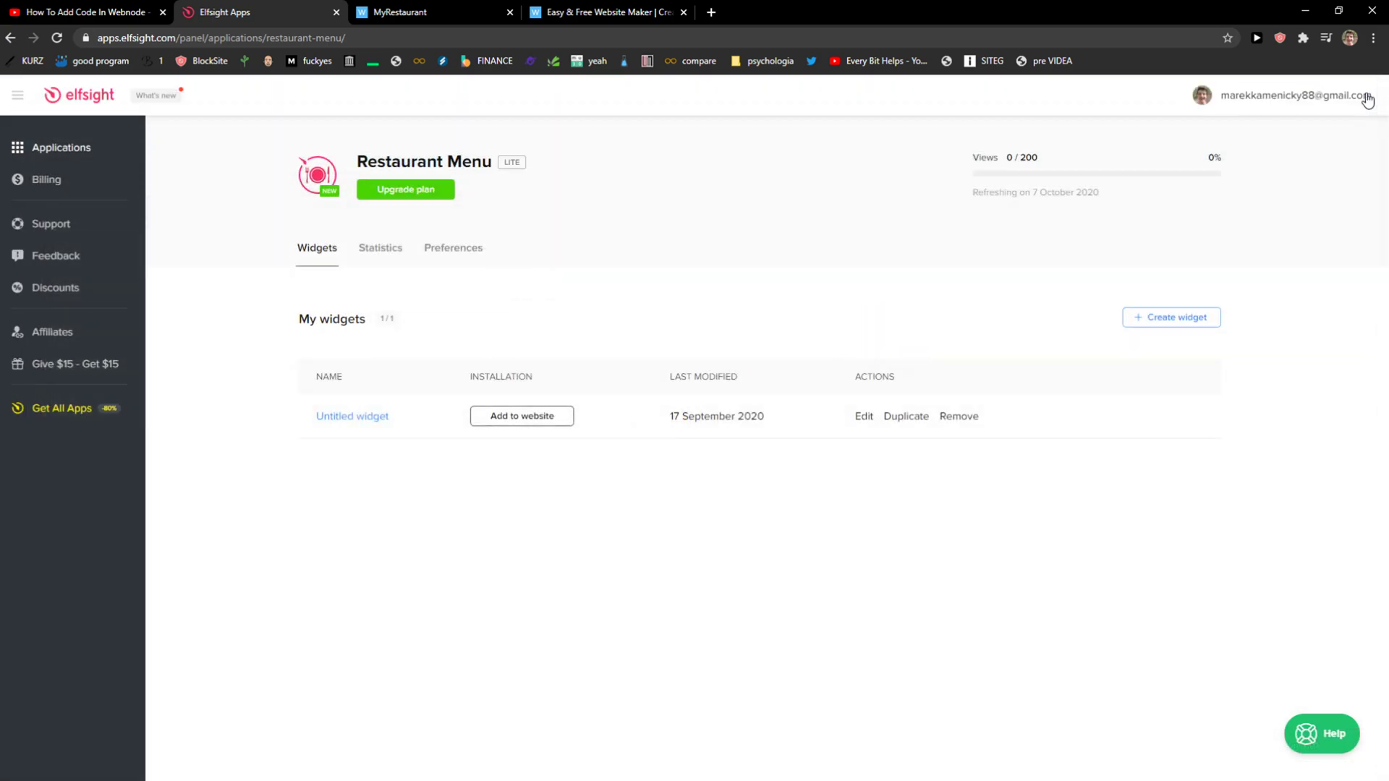
Copy the widget's installation code and insert it as an HTML element below the Pizzeria Piadina text in the Webnode editor
left_click(535, 420)
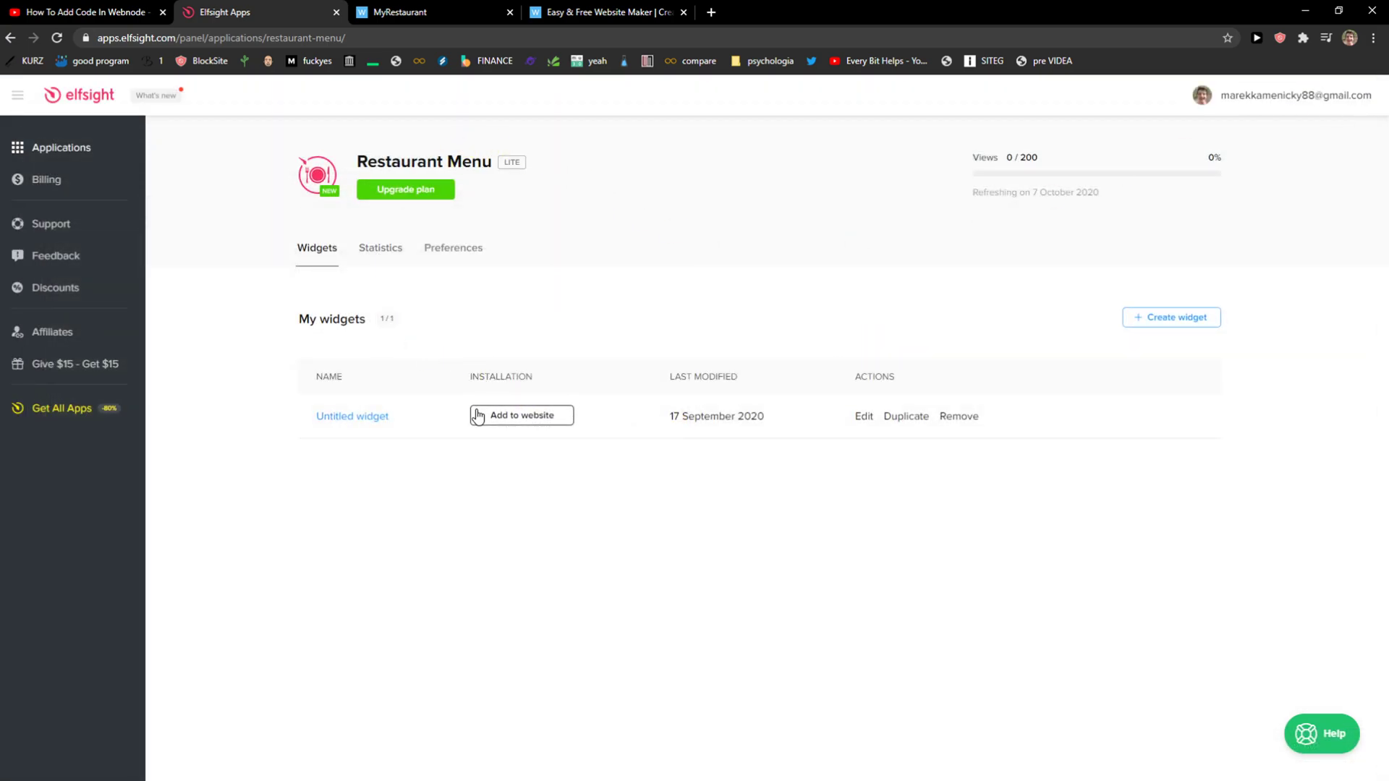
left_click(463, 12)
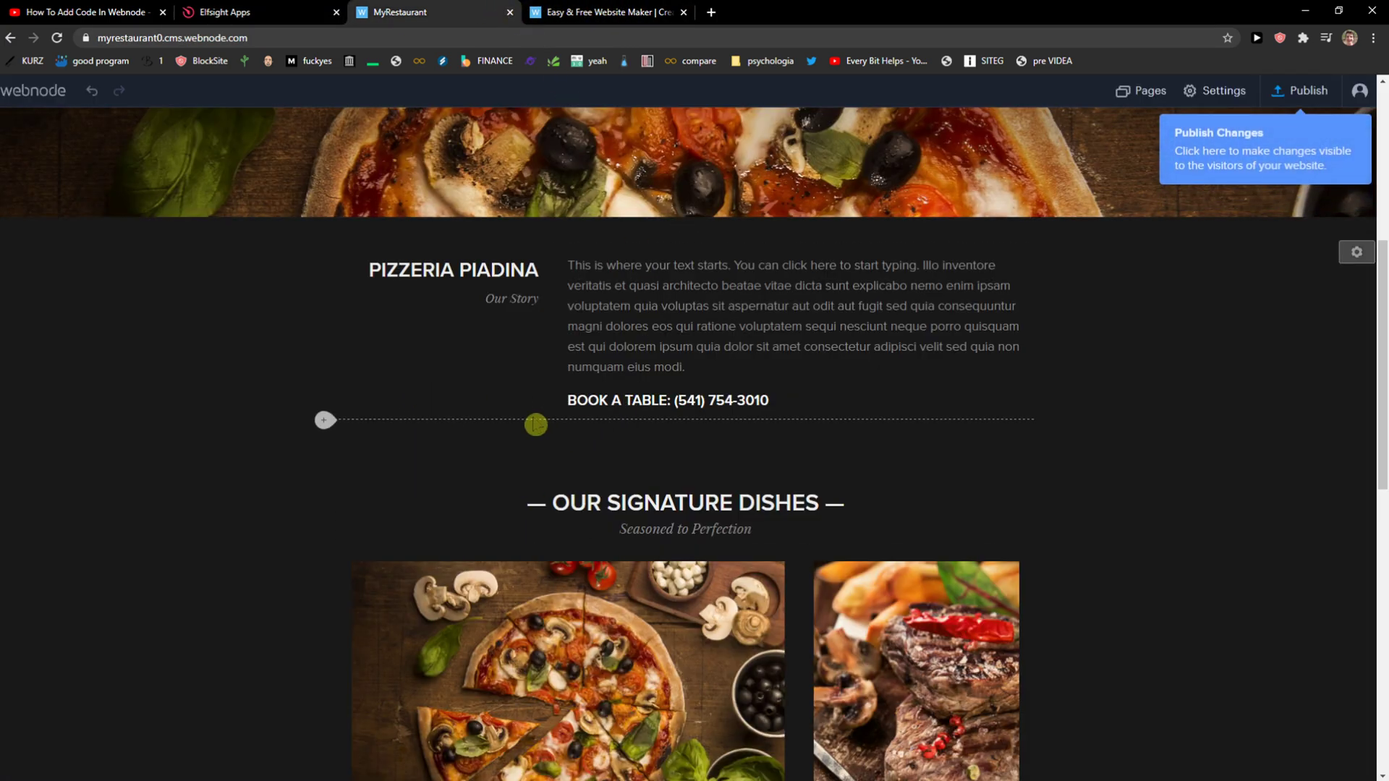
left_click(326, 422)
scroll(434, 550, "down", 1)
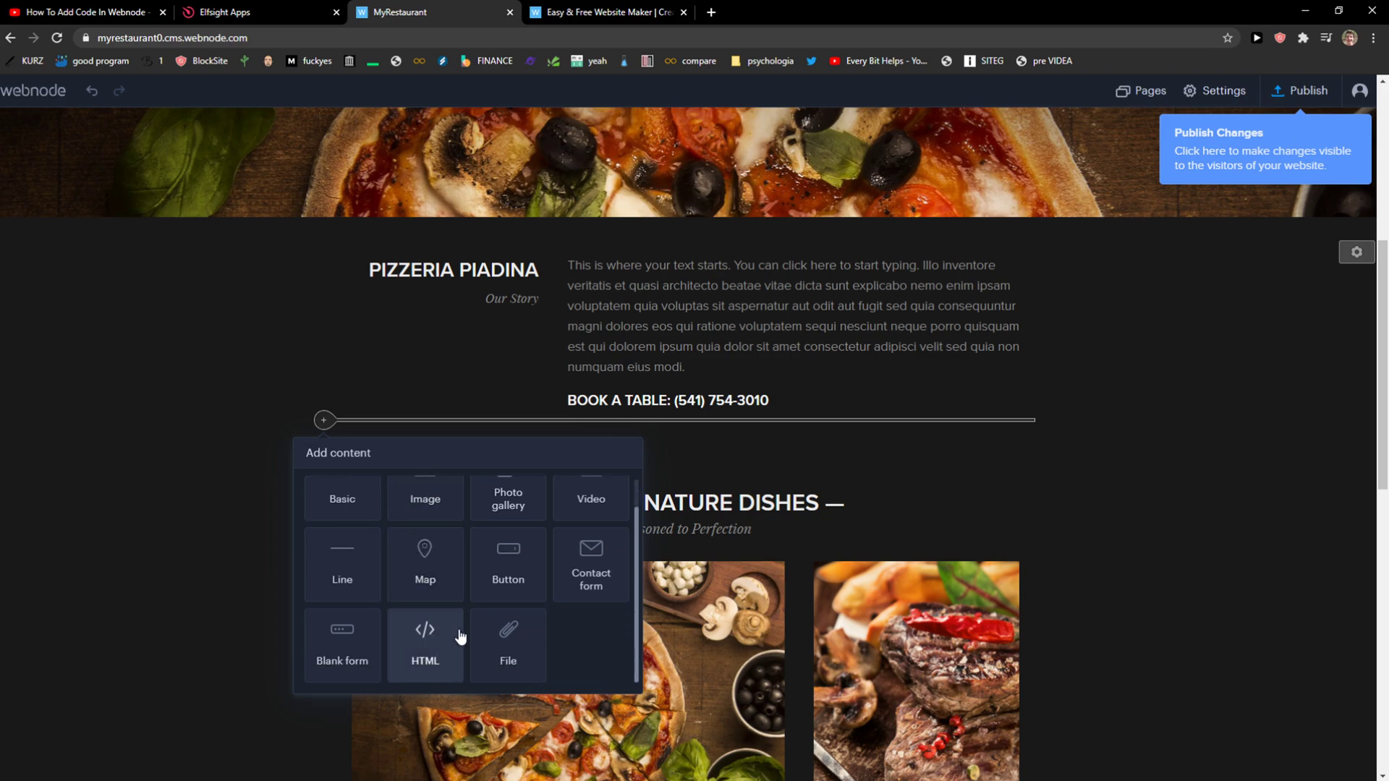
left_click(456, 638)
key("ctrl+v")
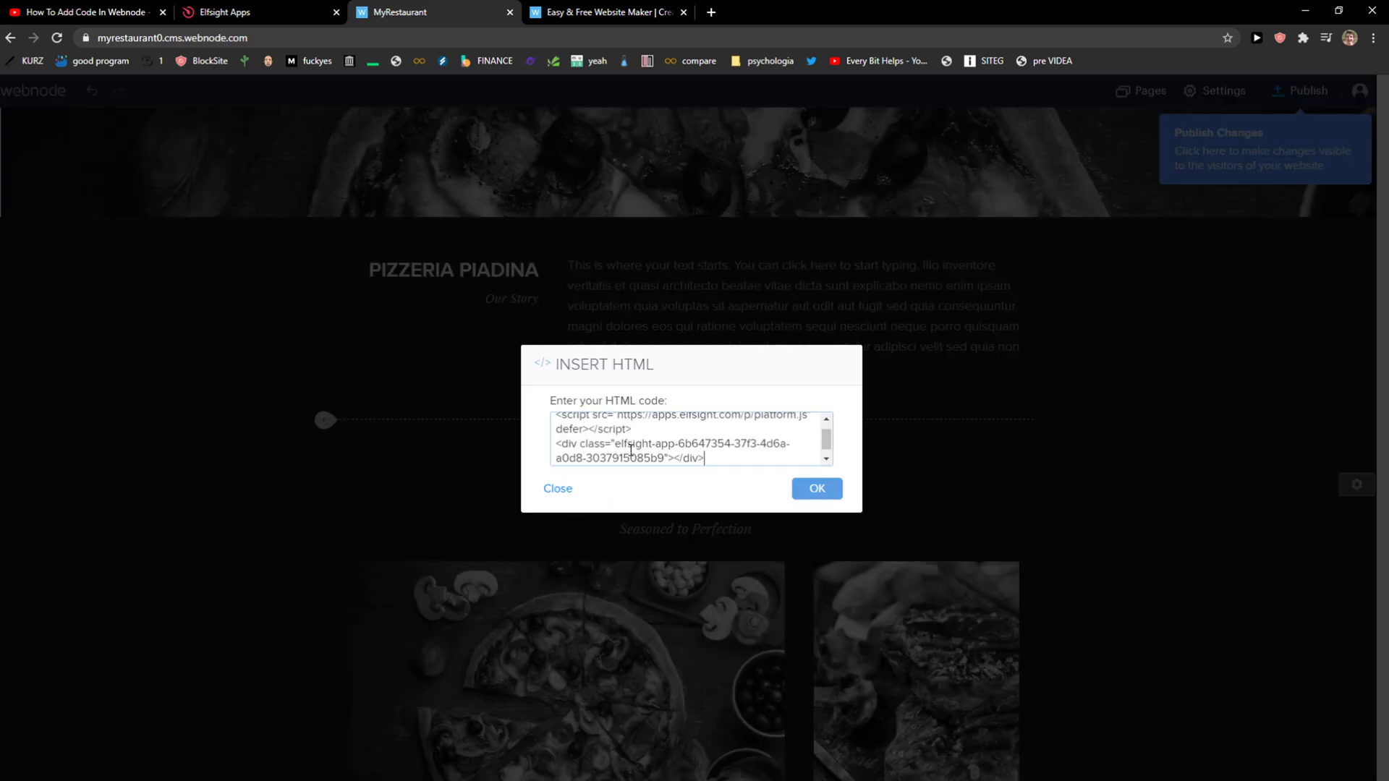
left_click(820, 489)
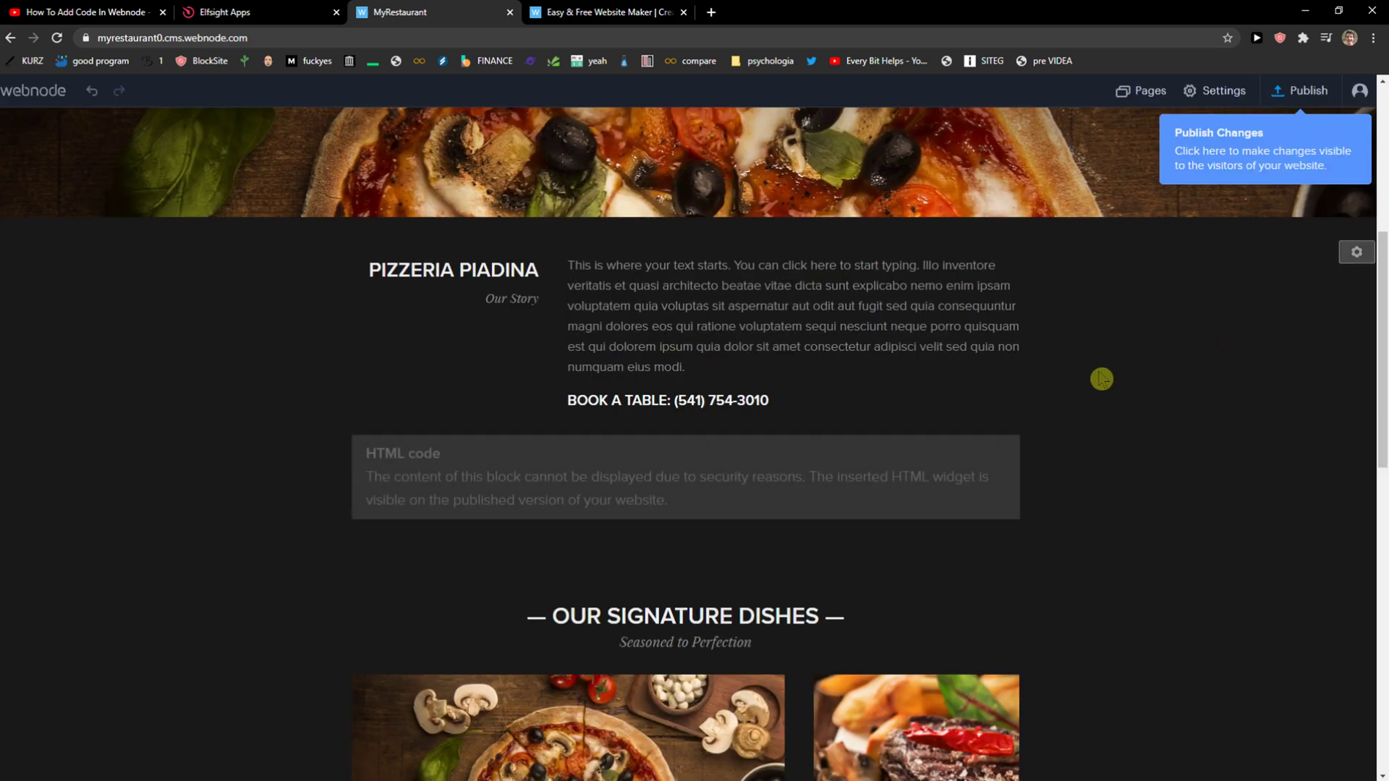
Publish the website, open its live version and look over the embedded restaurant menu on the Home page
left_click(1303, 89)
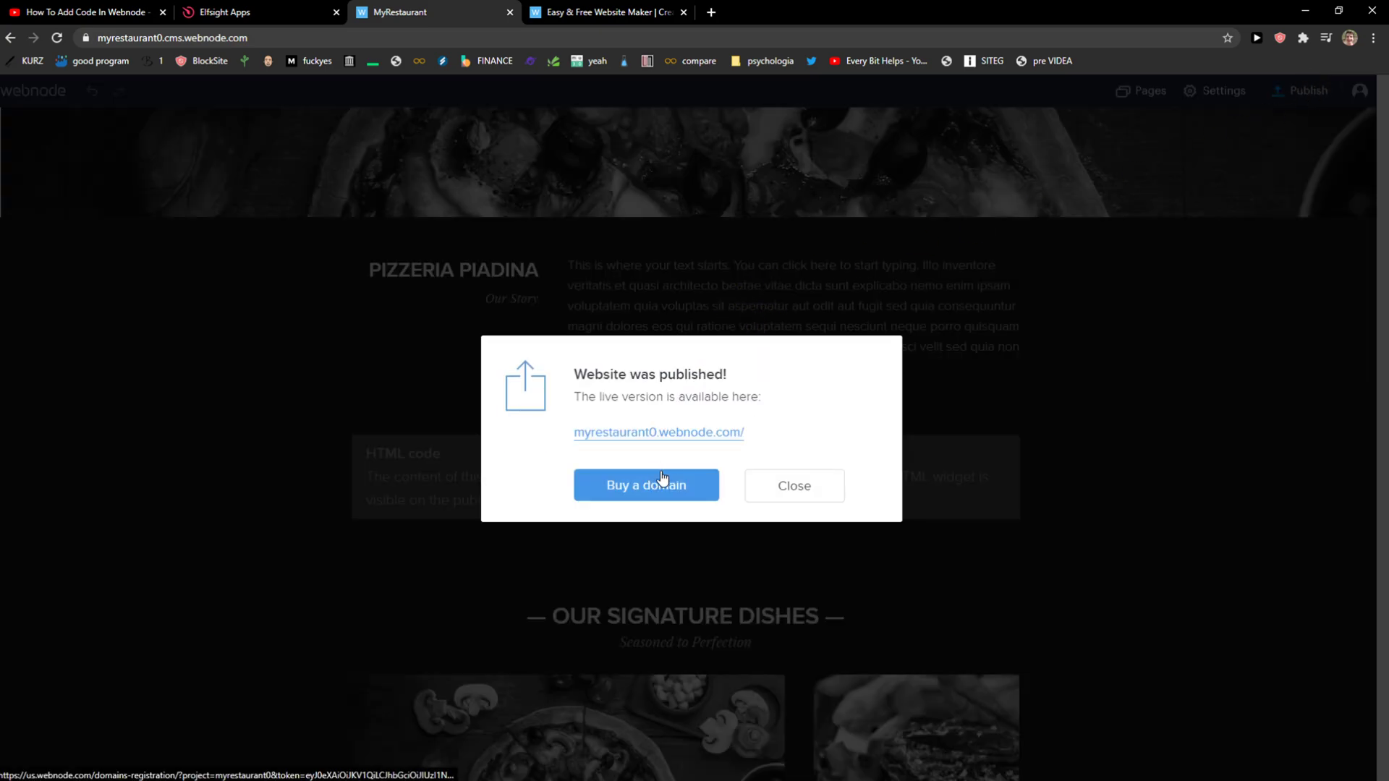
left_click(673, 438)
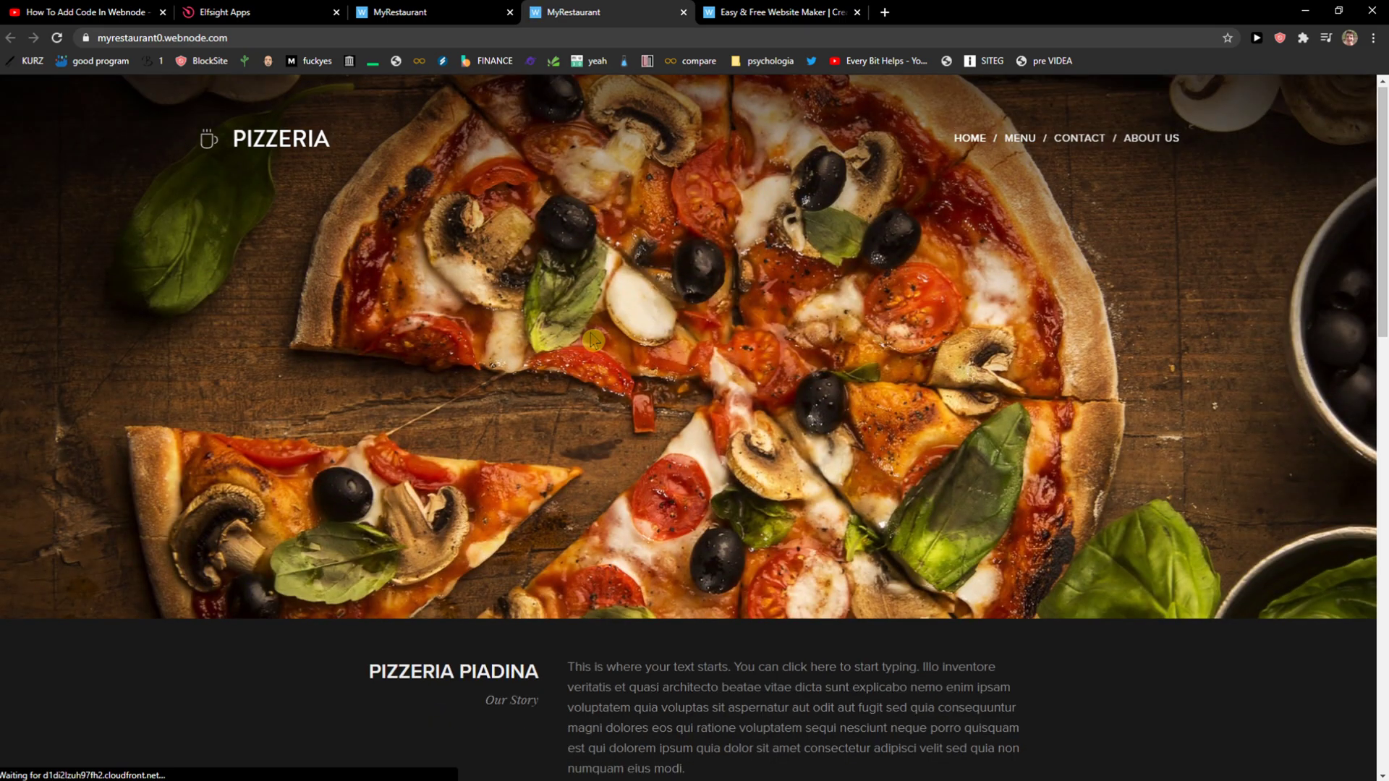
scroll(601, 327, "down", 9)
scroll(908, 301, "up", 2)
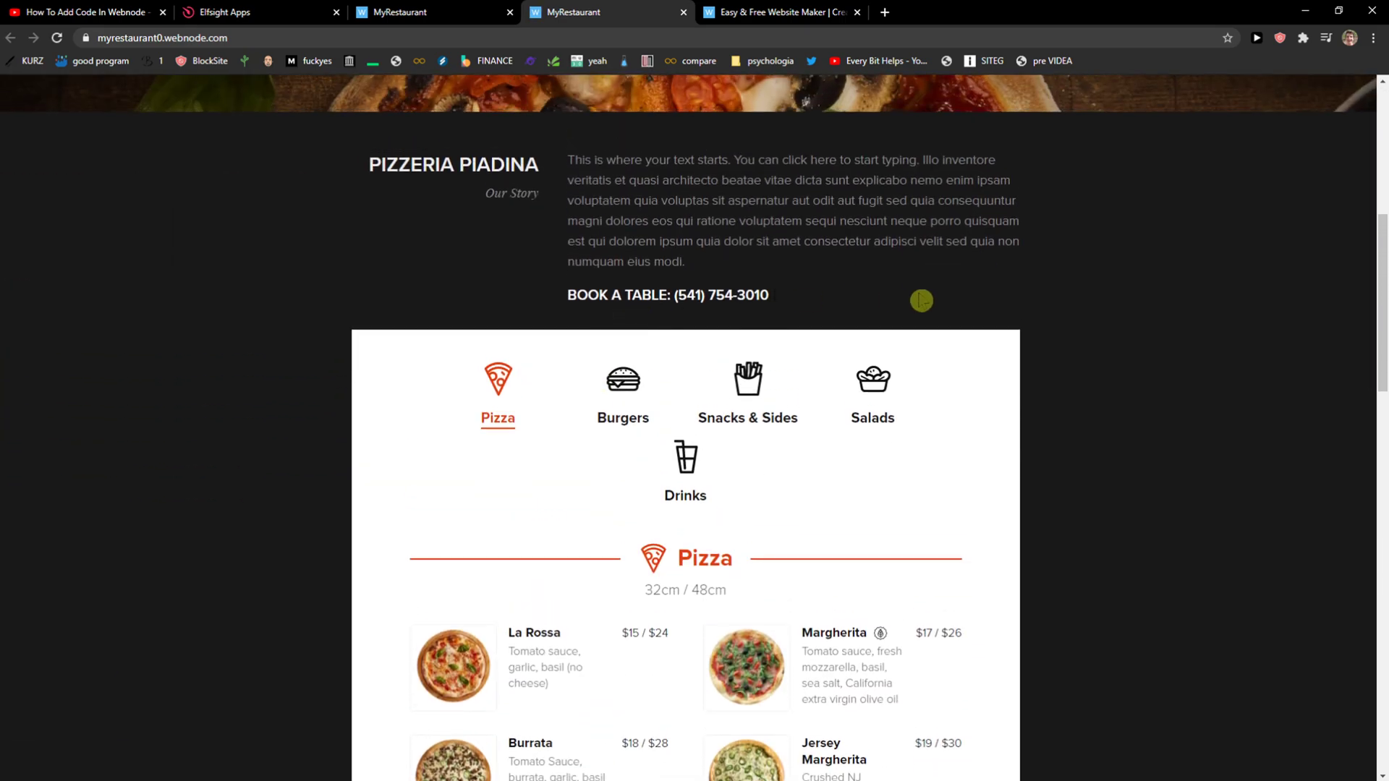
scroll(921, 301, "down", 9)
scroll(884, 294, "up", 2)
scroll(884, 294, "up", 11)
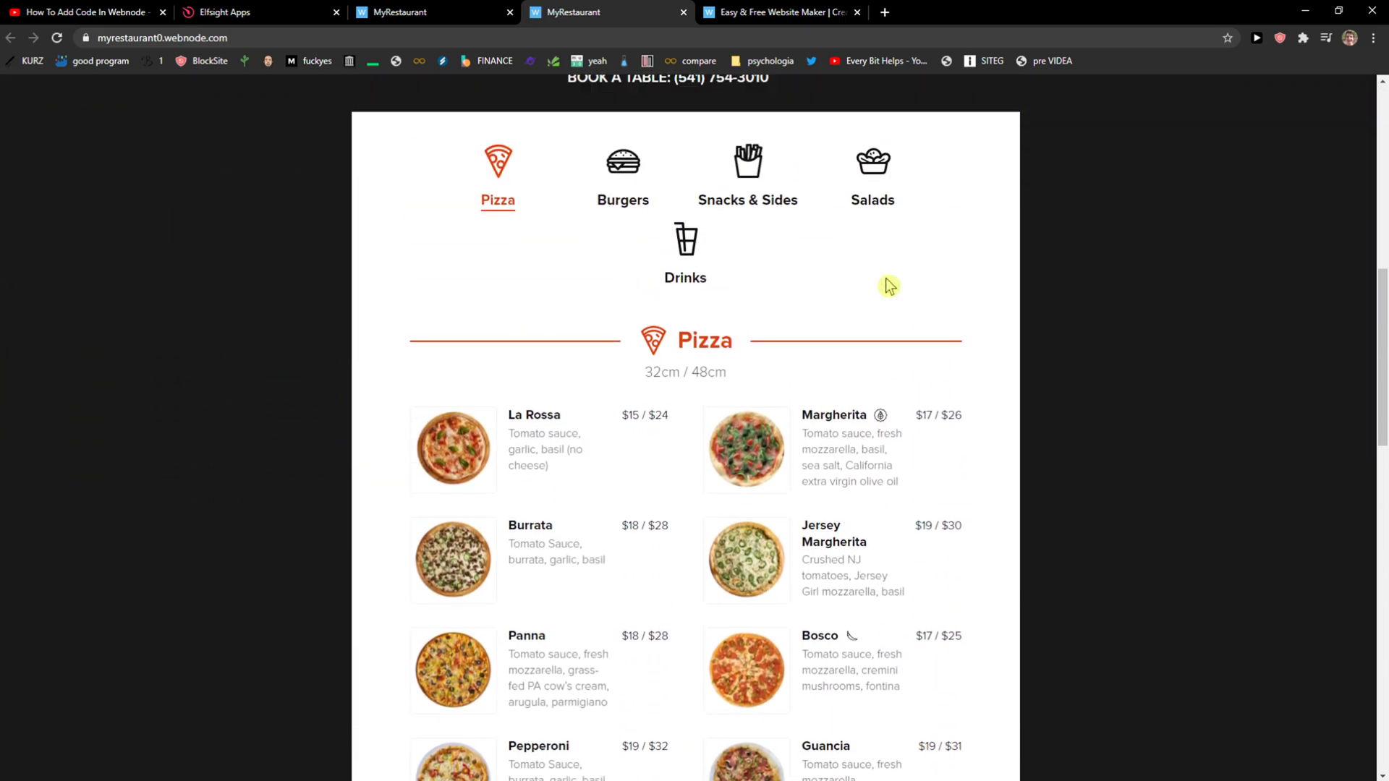
scroll(897, 269, "up", 2)
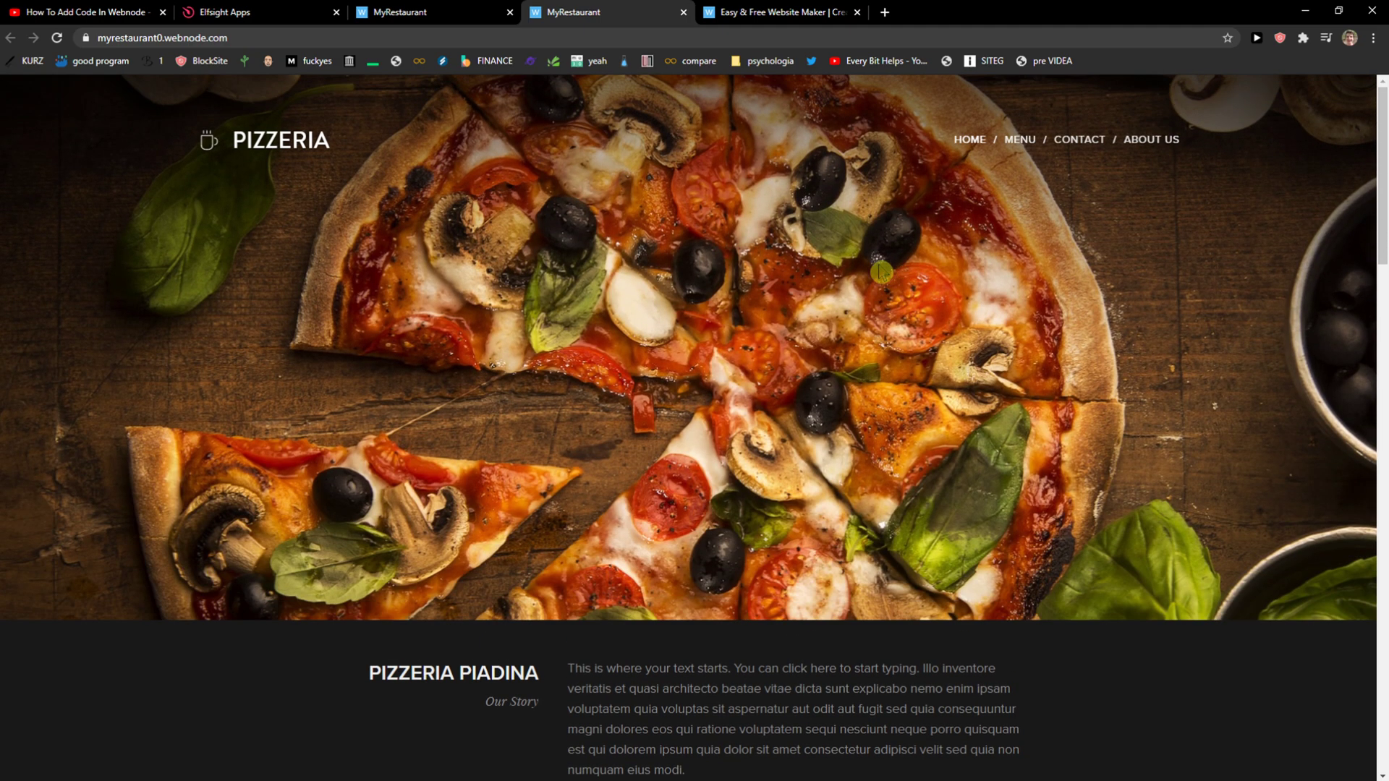
Look through the Burgers, Snacks & Sides and Pizza categories of the embedded menu on the live Home page
scroll(941, 206, "down", 8)
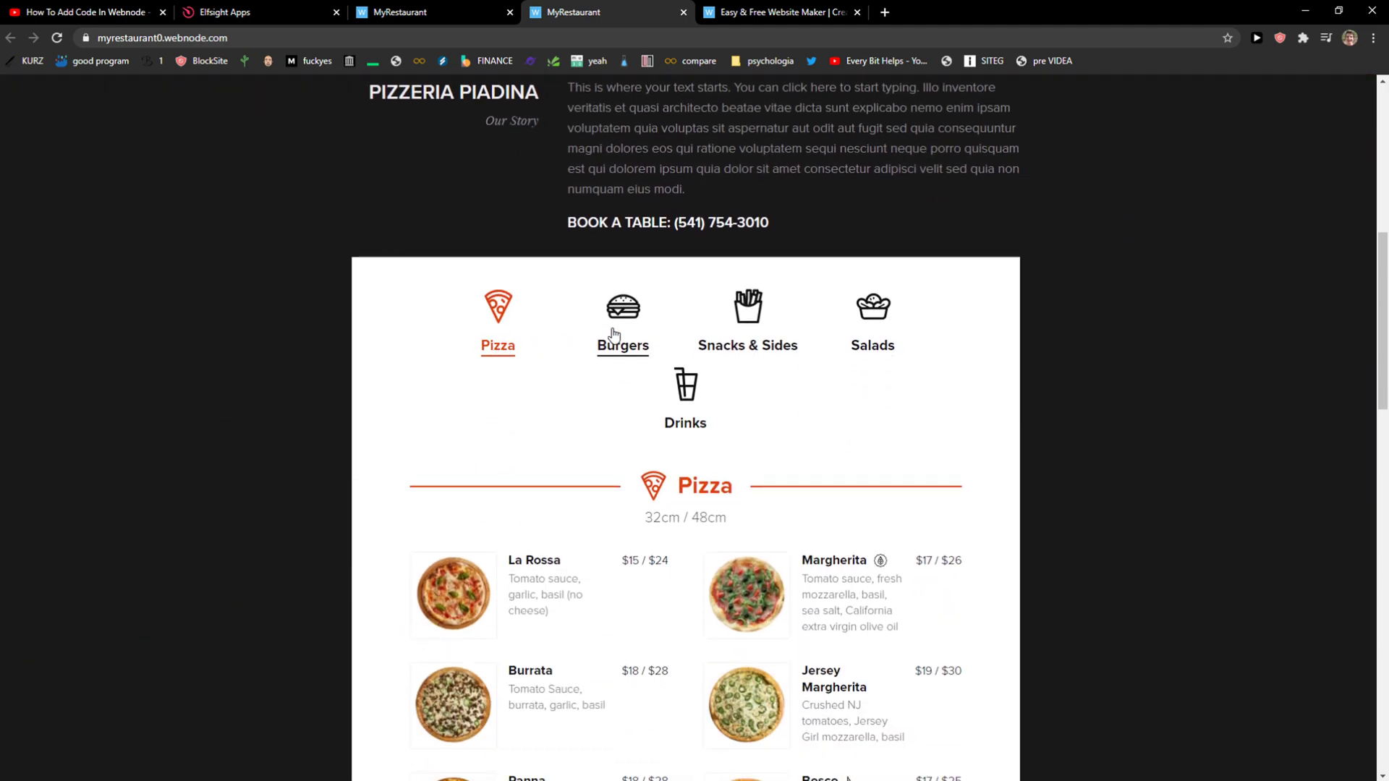
left_click(614, 334)
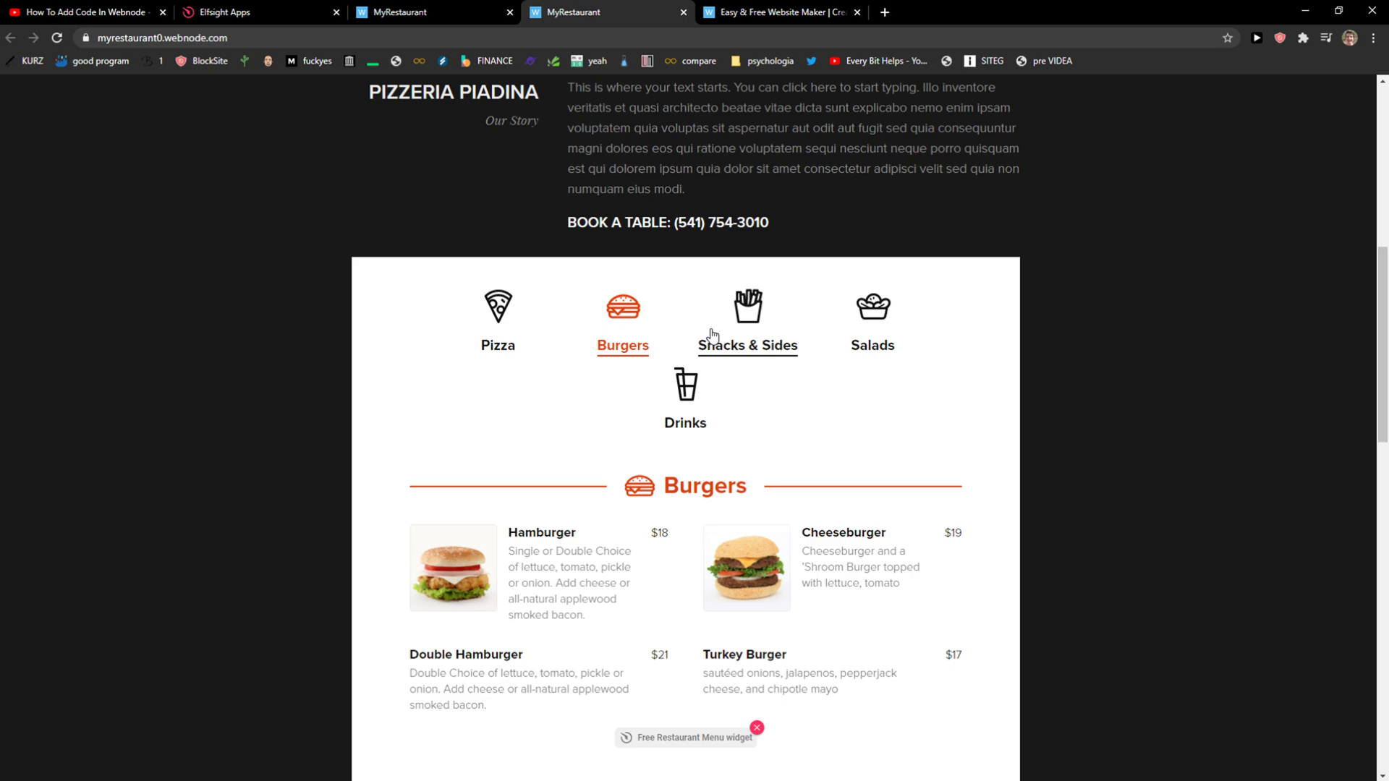
left_click(712, 335)
left_click(483, 349)
scroll(506, 433, "down", 8)
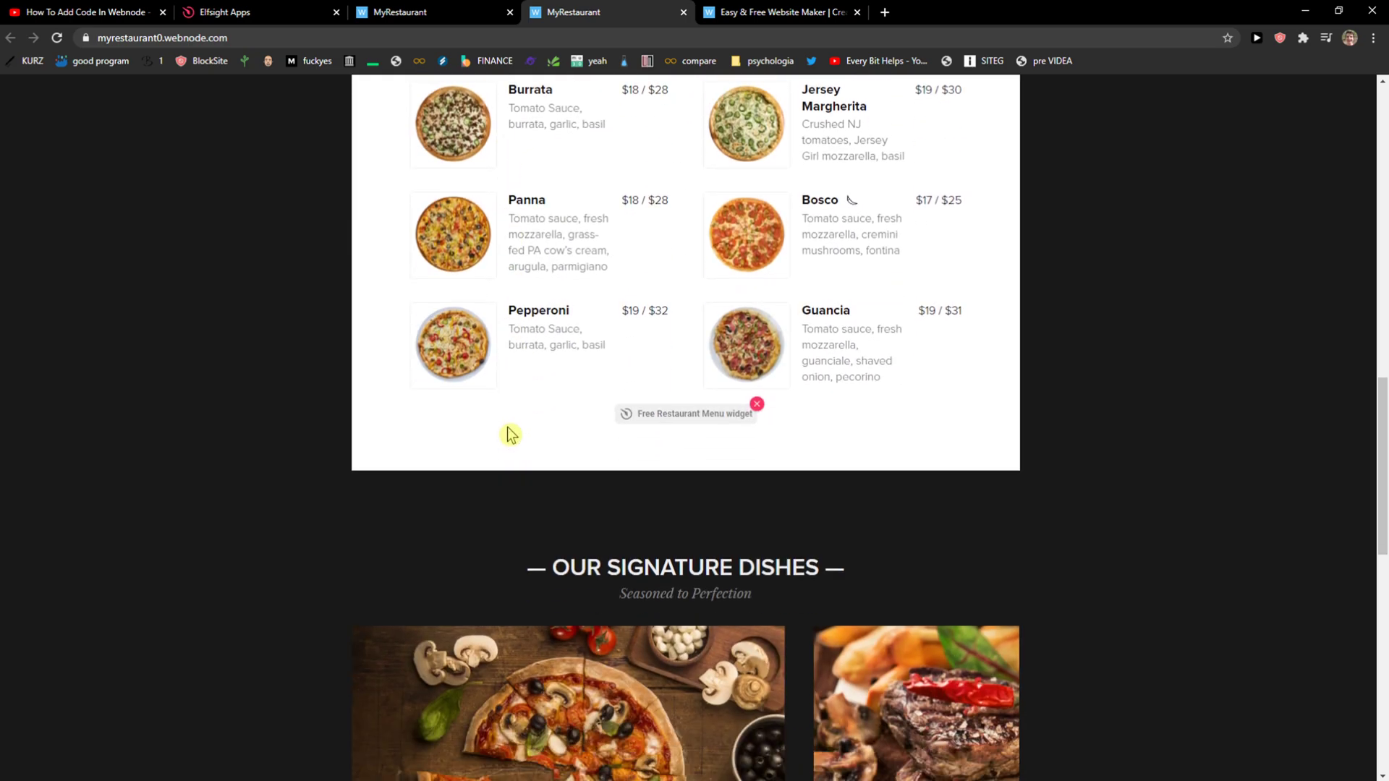
Examine how the embedded menu fits between the Pizzeria Piadina text and the Our Signature Dishes section of the live page
scroll(655, 466, "up", 9)
scroll(661, 434, "up", 1)
scroll(651, 438, "down", 3)
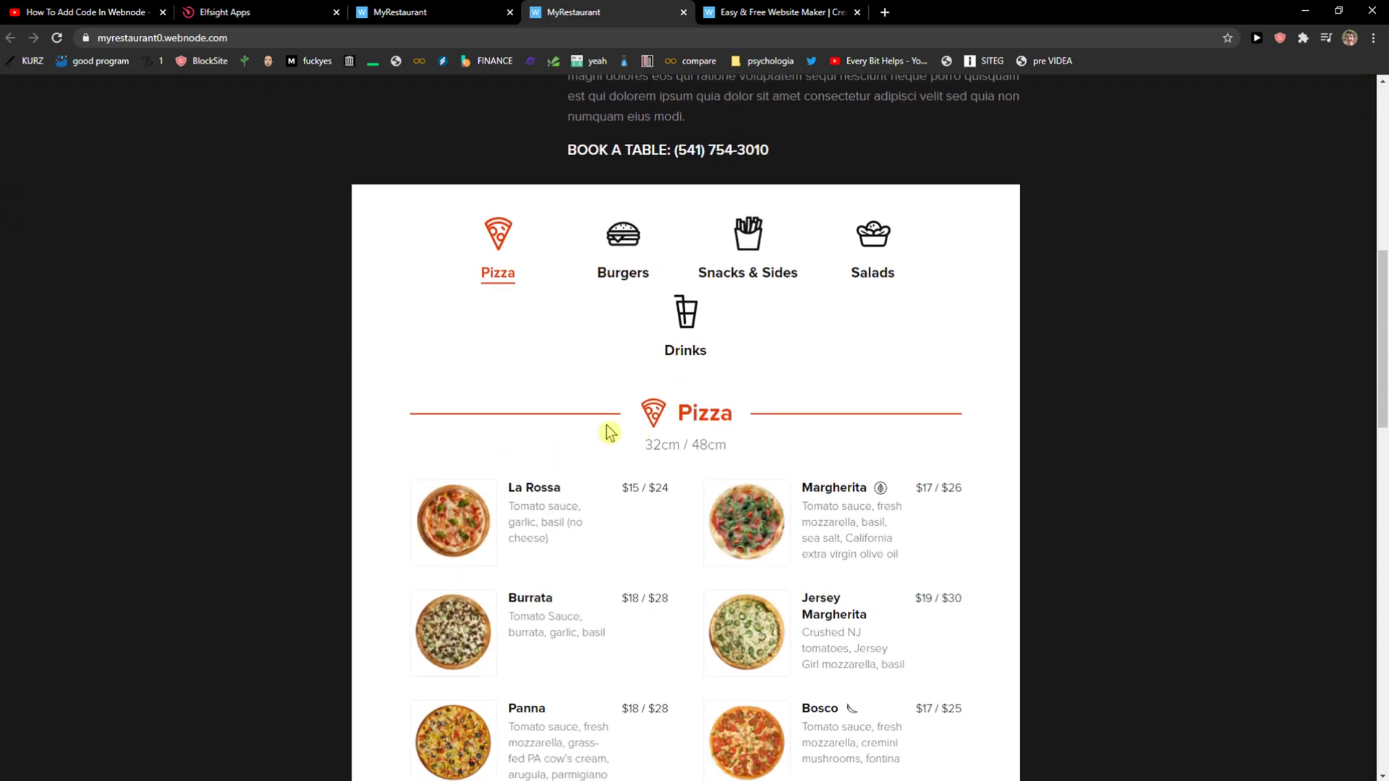
scroll(984, 422, "up", 8)
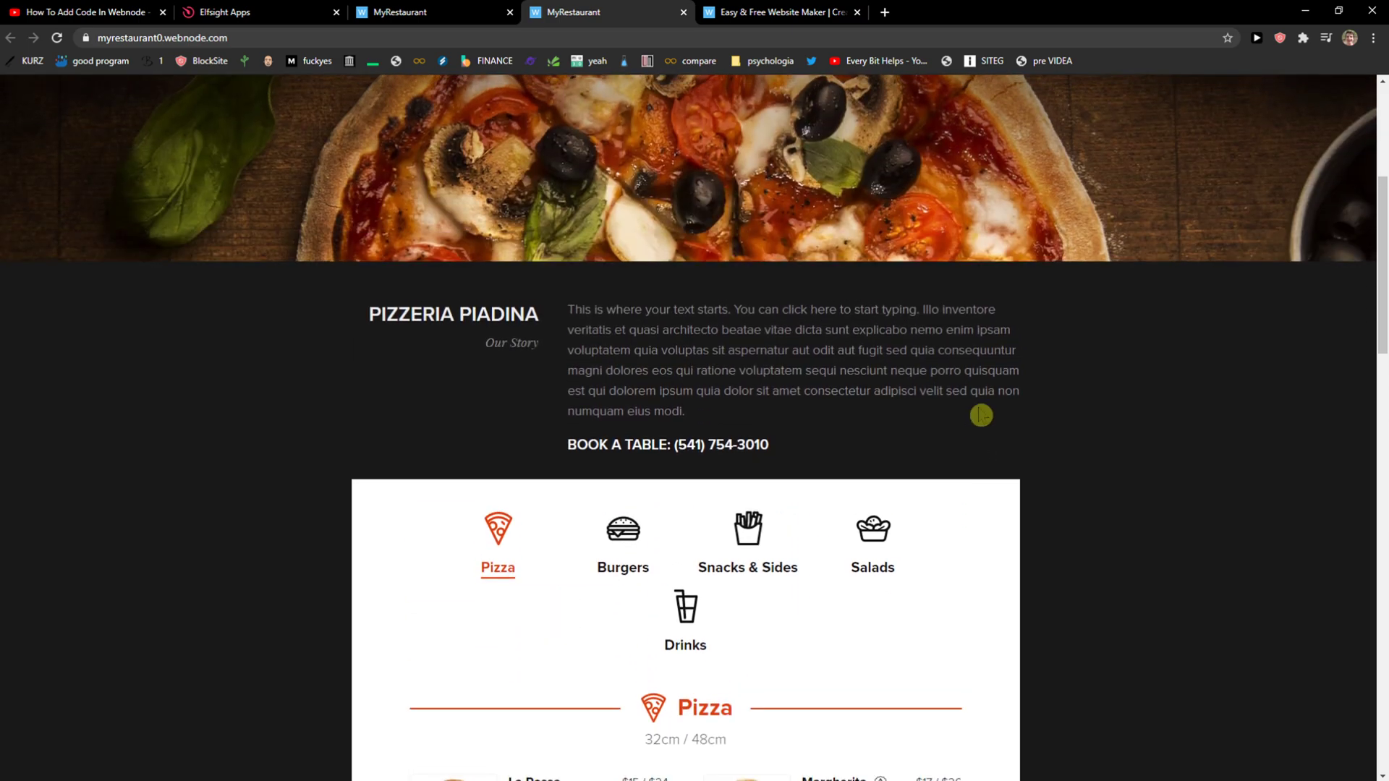
scroll(1002, 423, "down", 15)
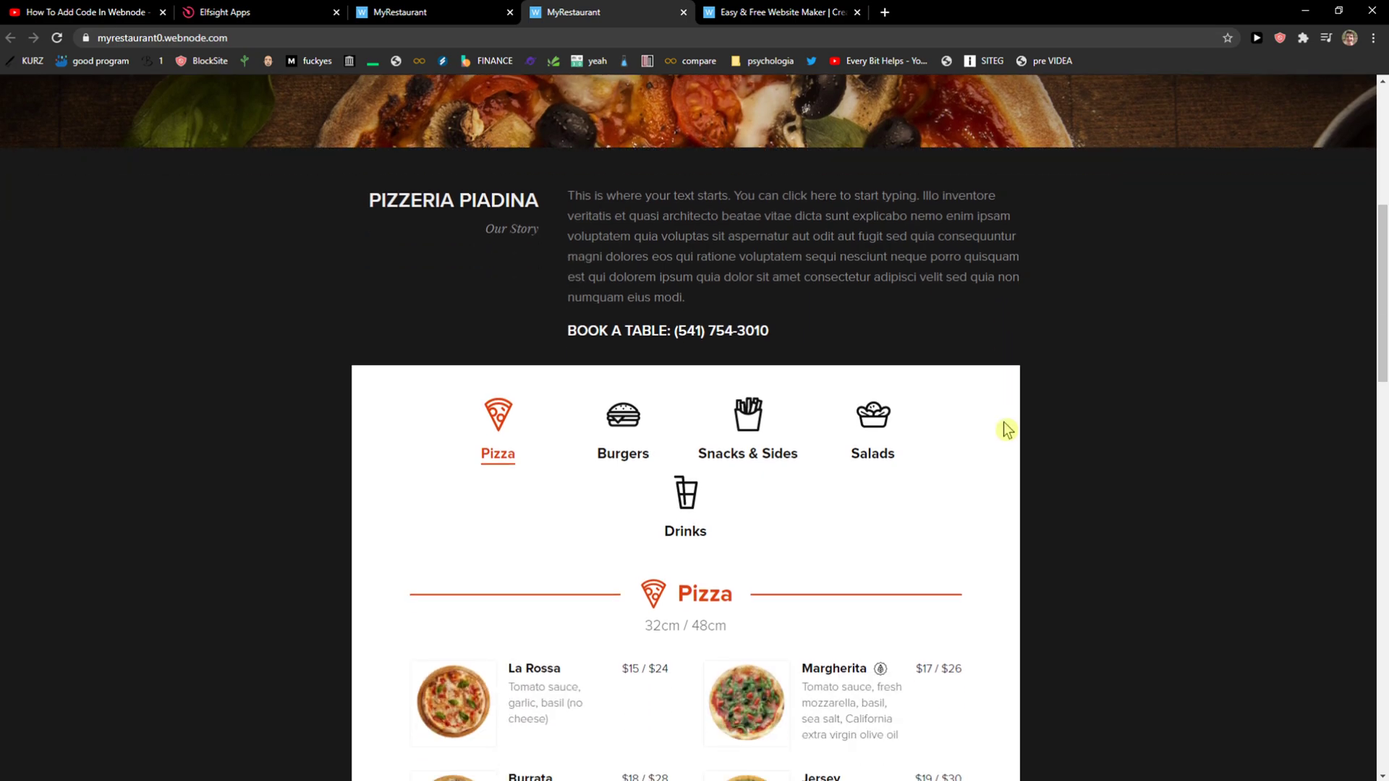
scroll(1024, 410, "down", 5)
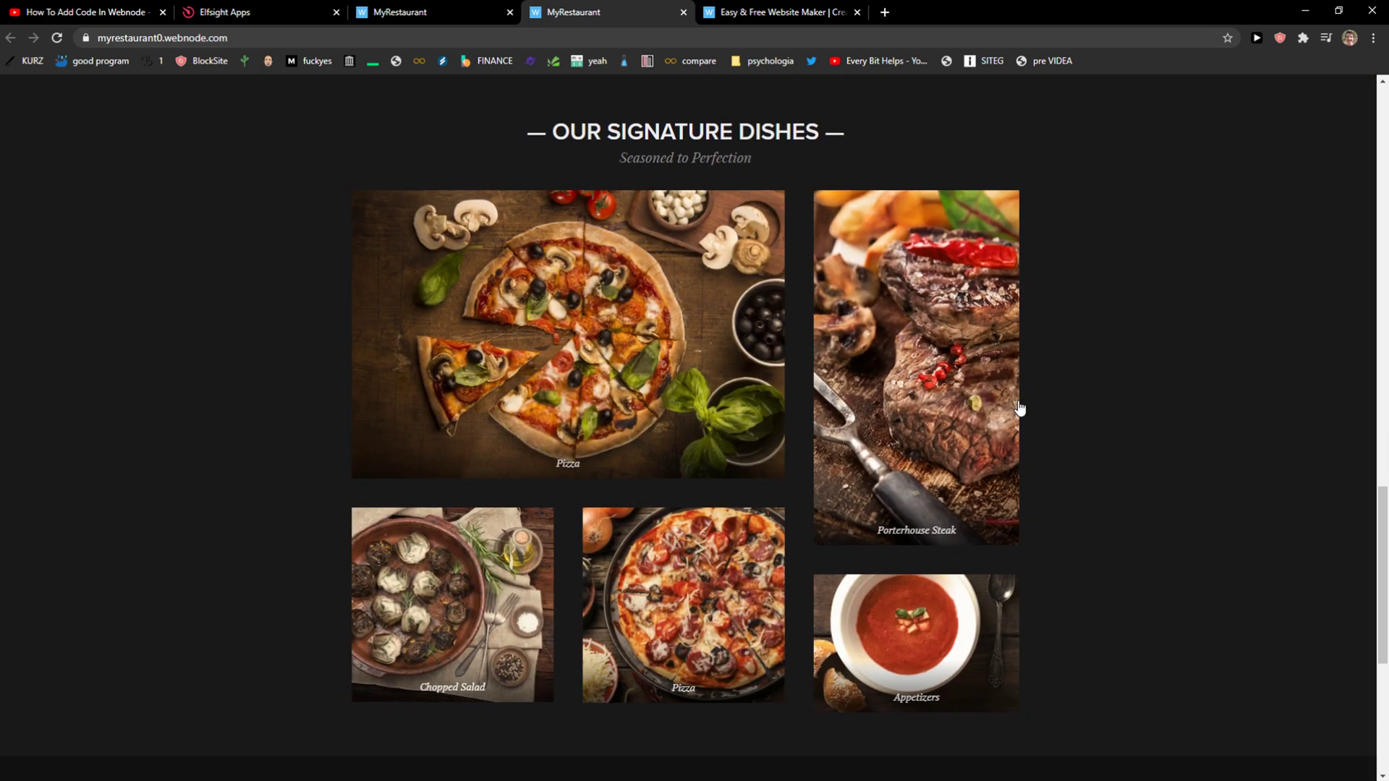
scroll(950, 411, "up", 11)
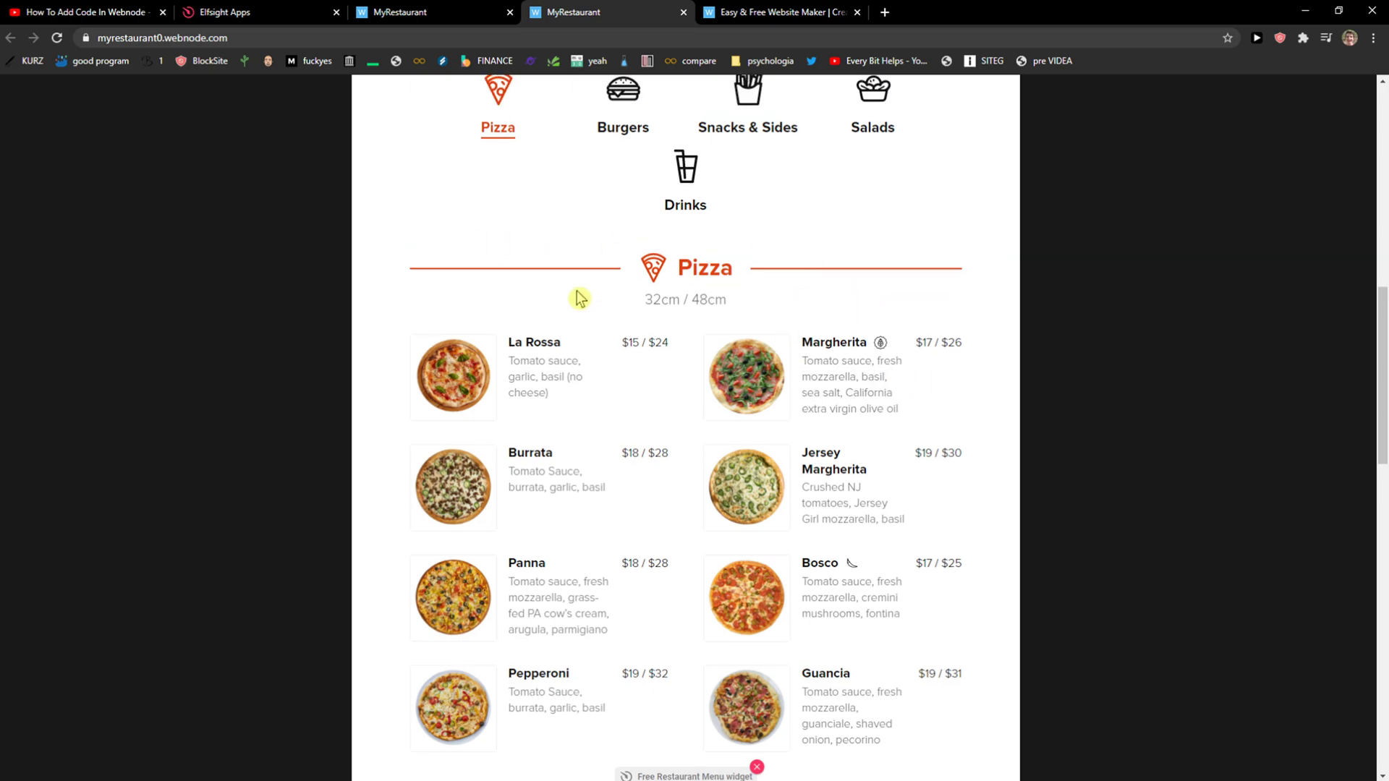
scroll(527, 232, "up", 2)
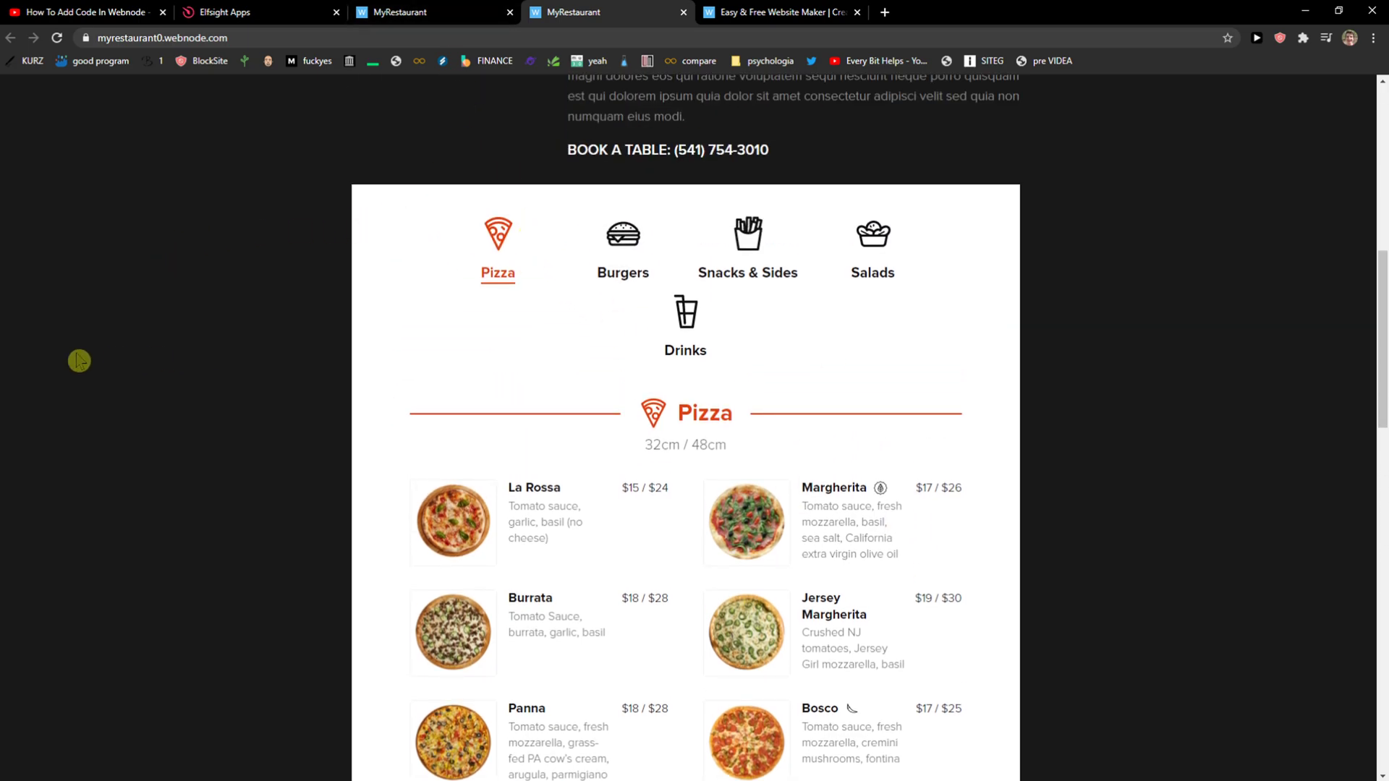
Return to the Webnode editor, close the publishing message and select the whole Pizzeria Piadina story paragraph
left_click(445, 12)
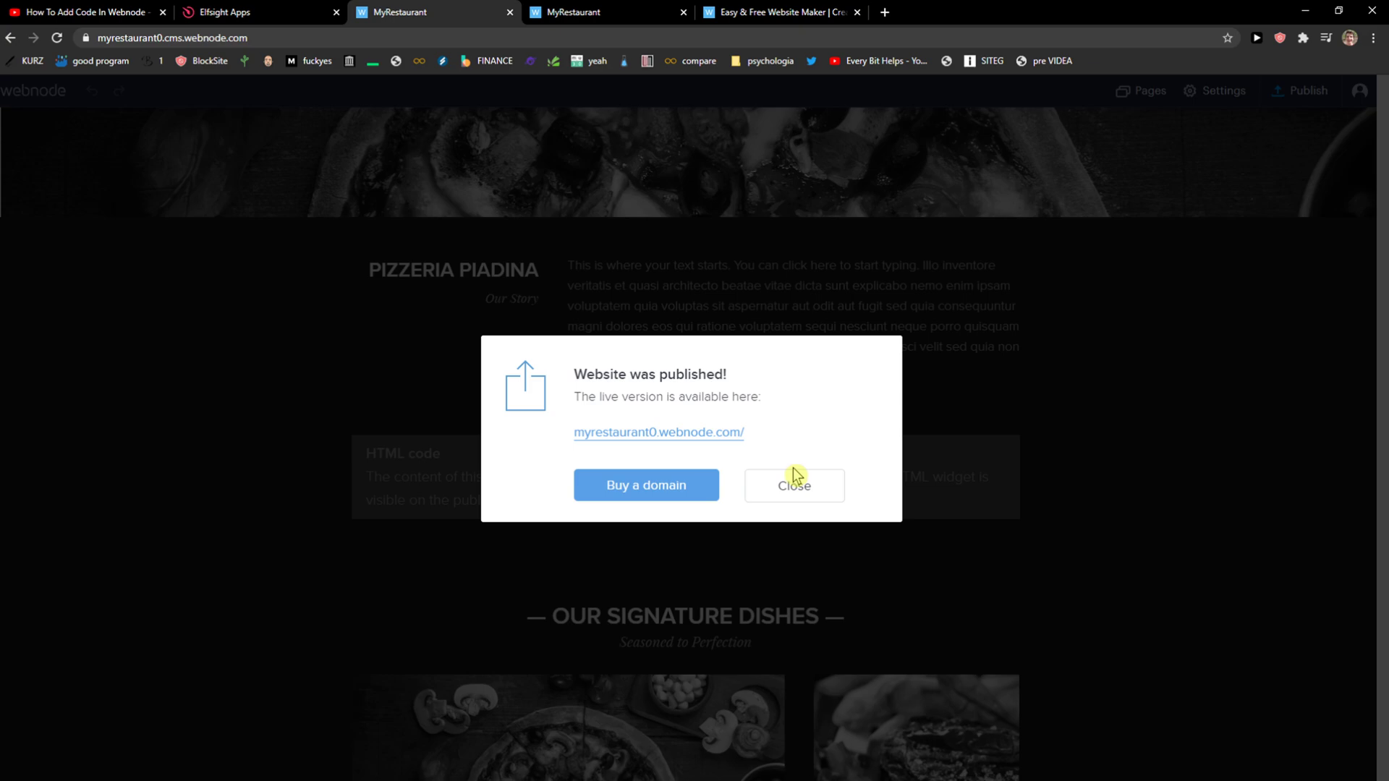
left_click(781, 483)
scroll(468, 434, "up", 3)
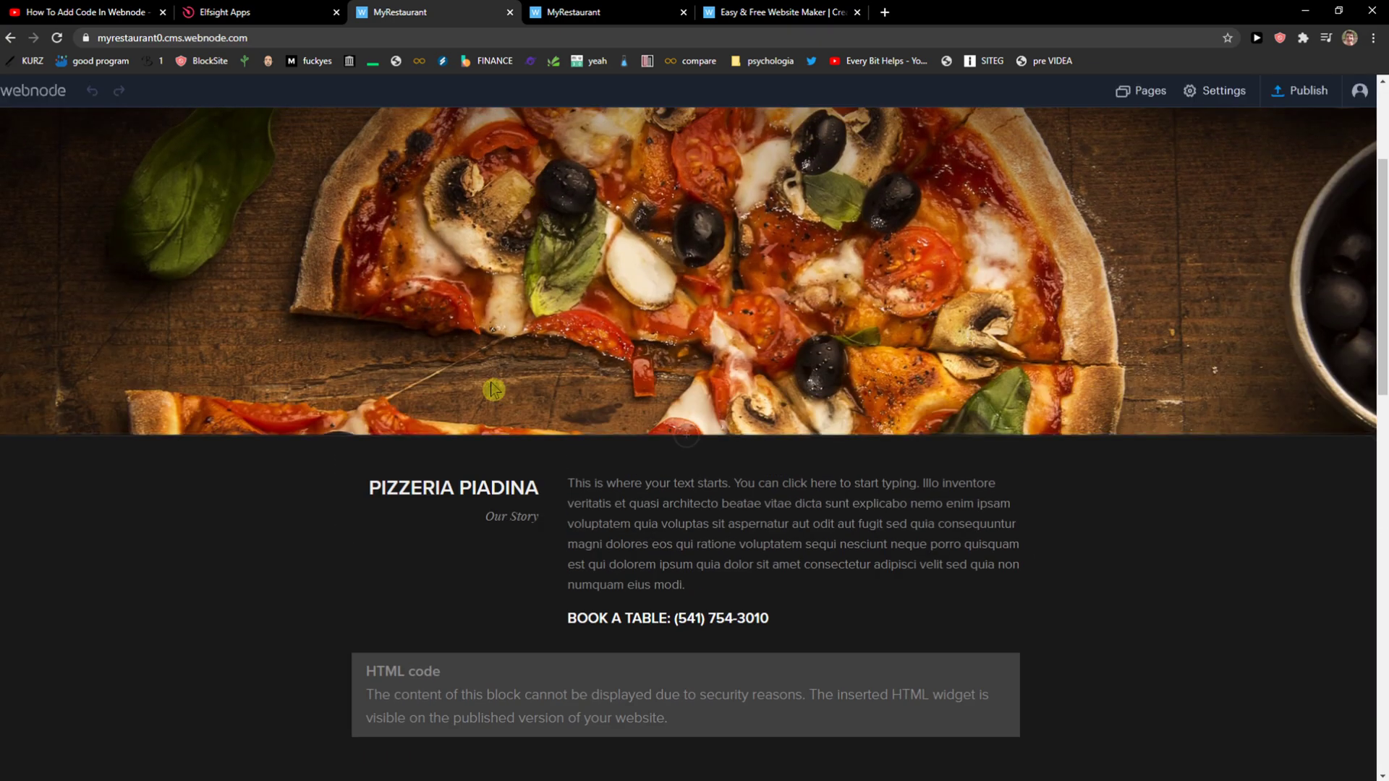
double_click(647, 532)
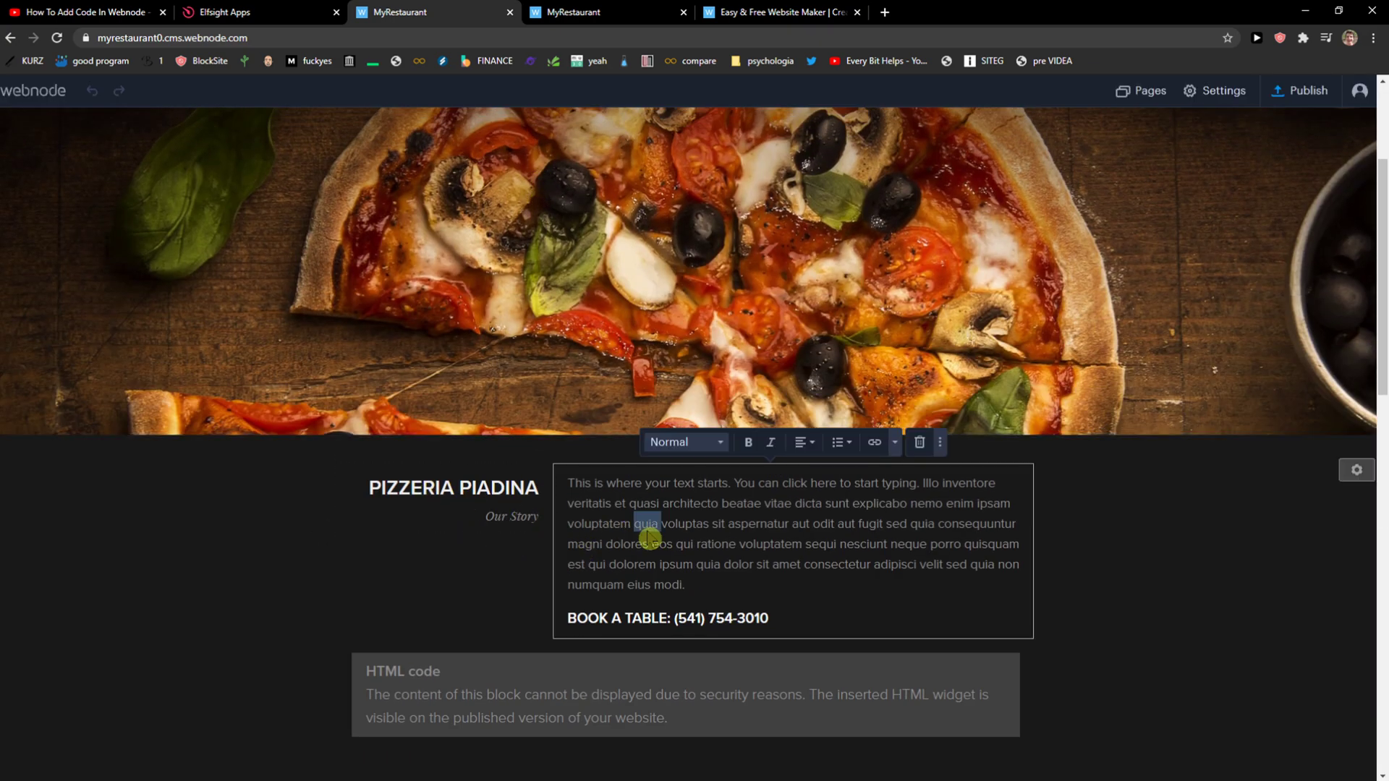
left_click_drag(718, 604, 558, 479)
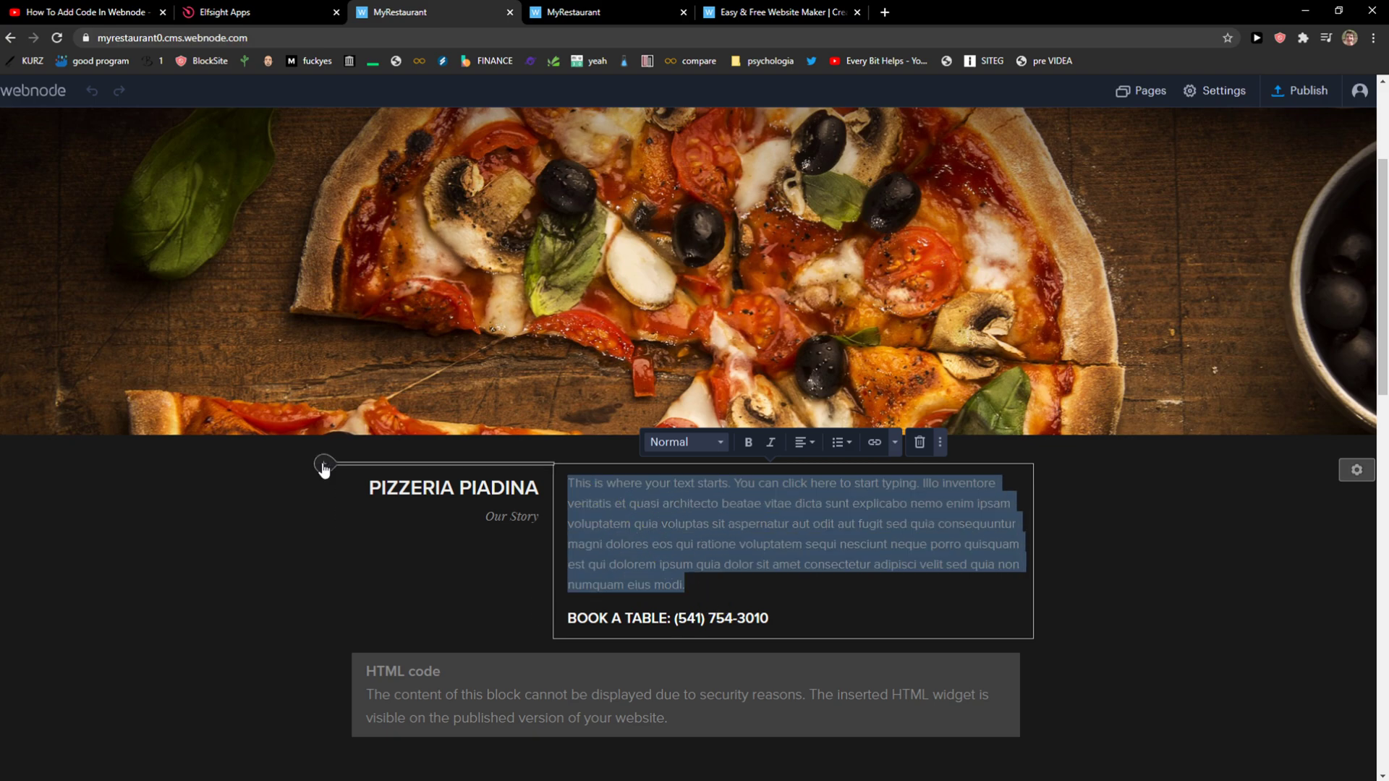
View the image settings of the large Pizza picture under Our Signature Dishes and close them without changes
scroll(323, 469, "down", 7)
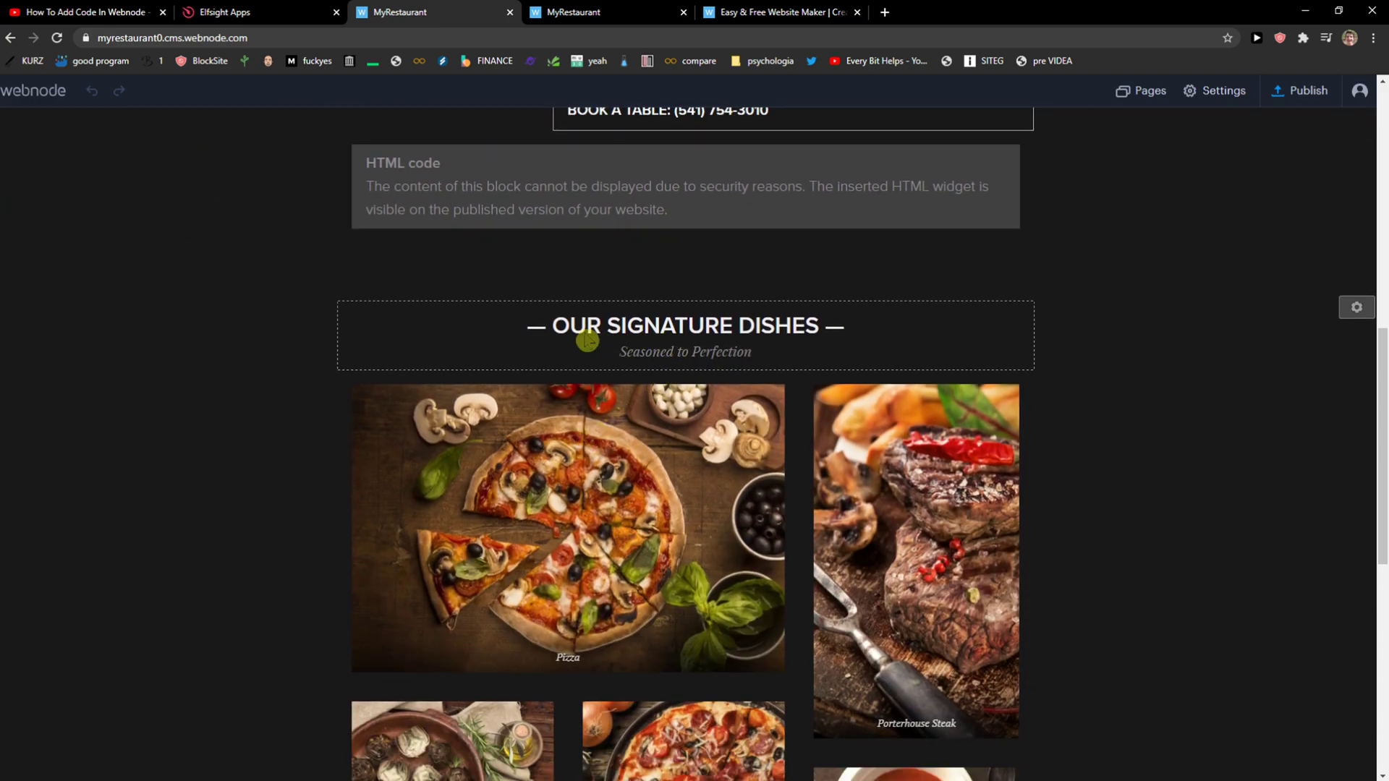
scroll(323, 366, "down", 2)
left_click(671, 404)
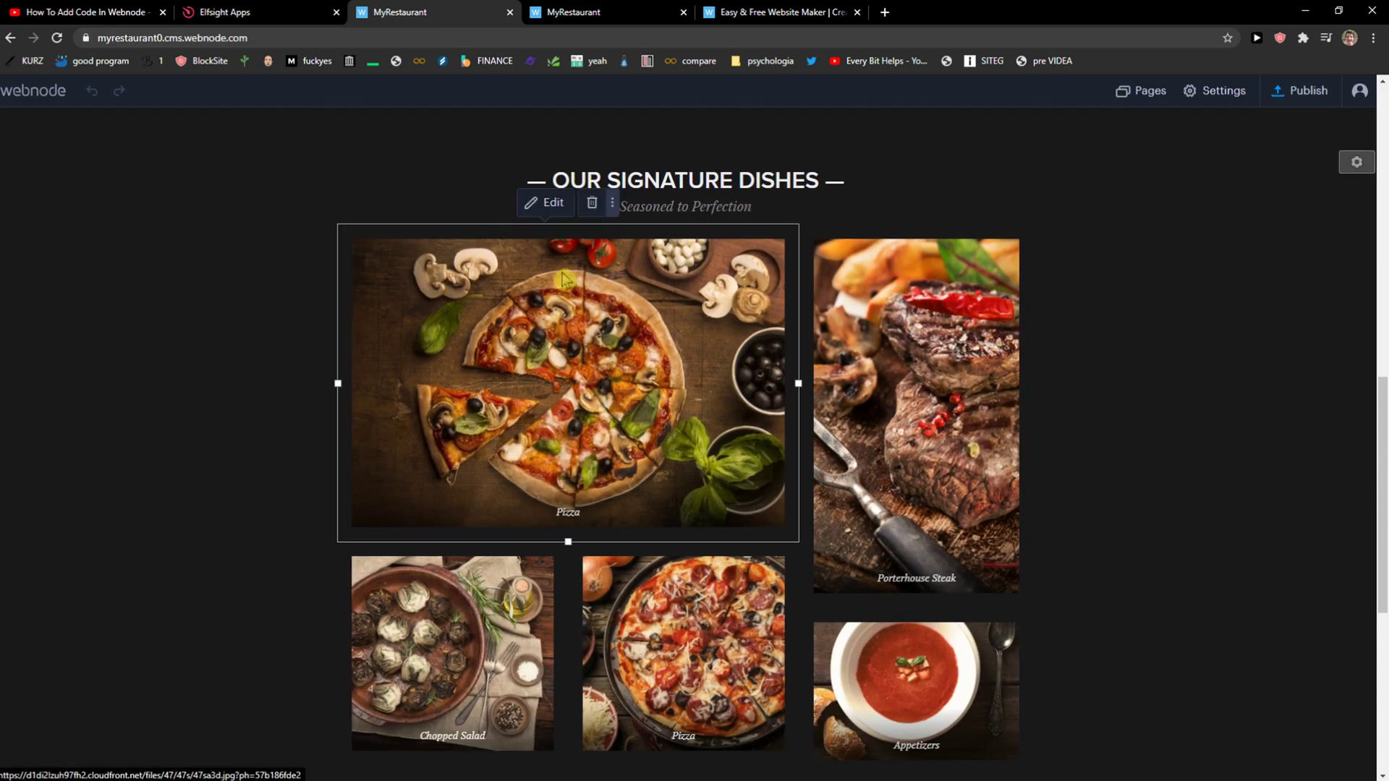
left_click(548, 203)
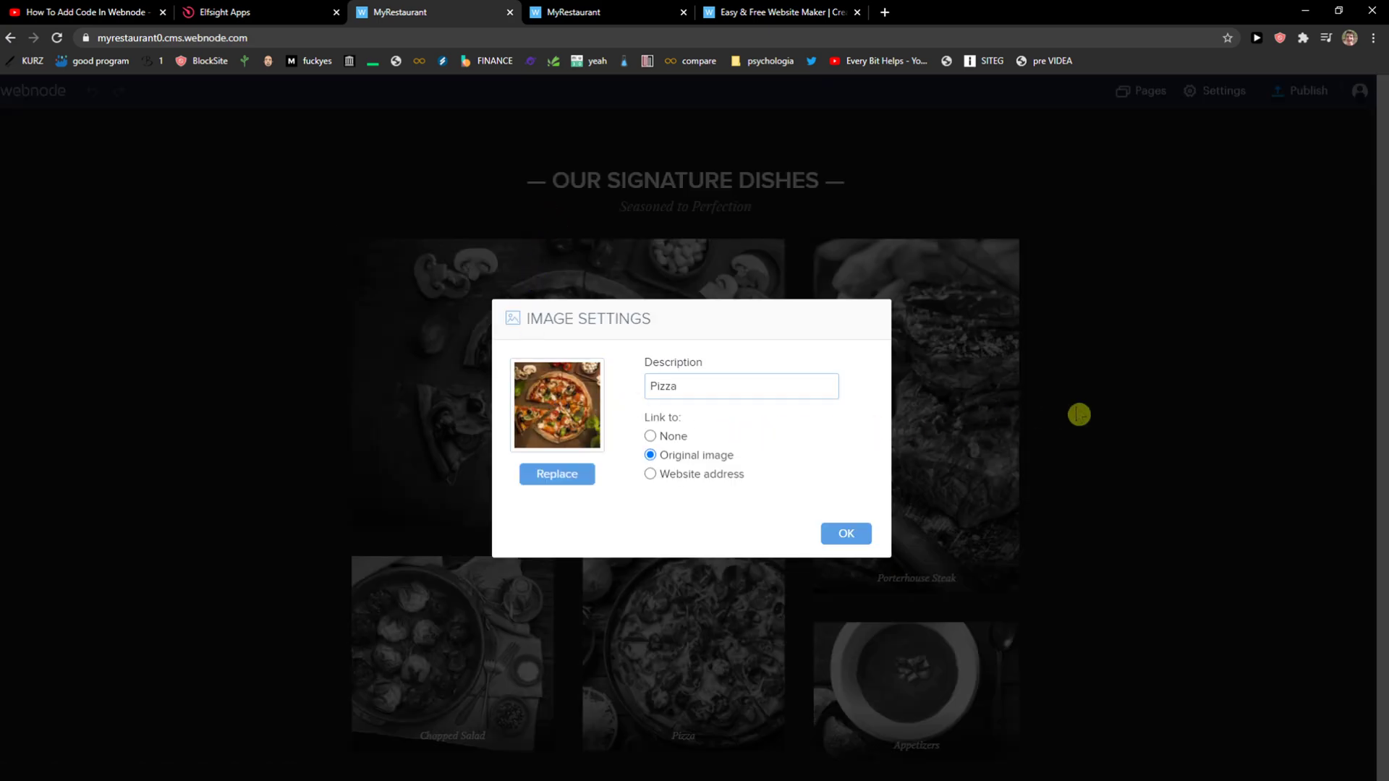
left_click(1078, 415)
left_click(950, 400)
left_click(1143, 395)
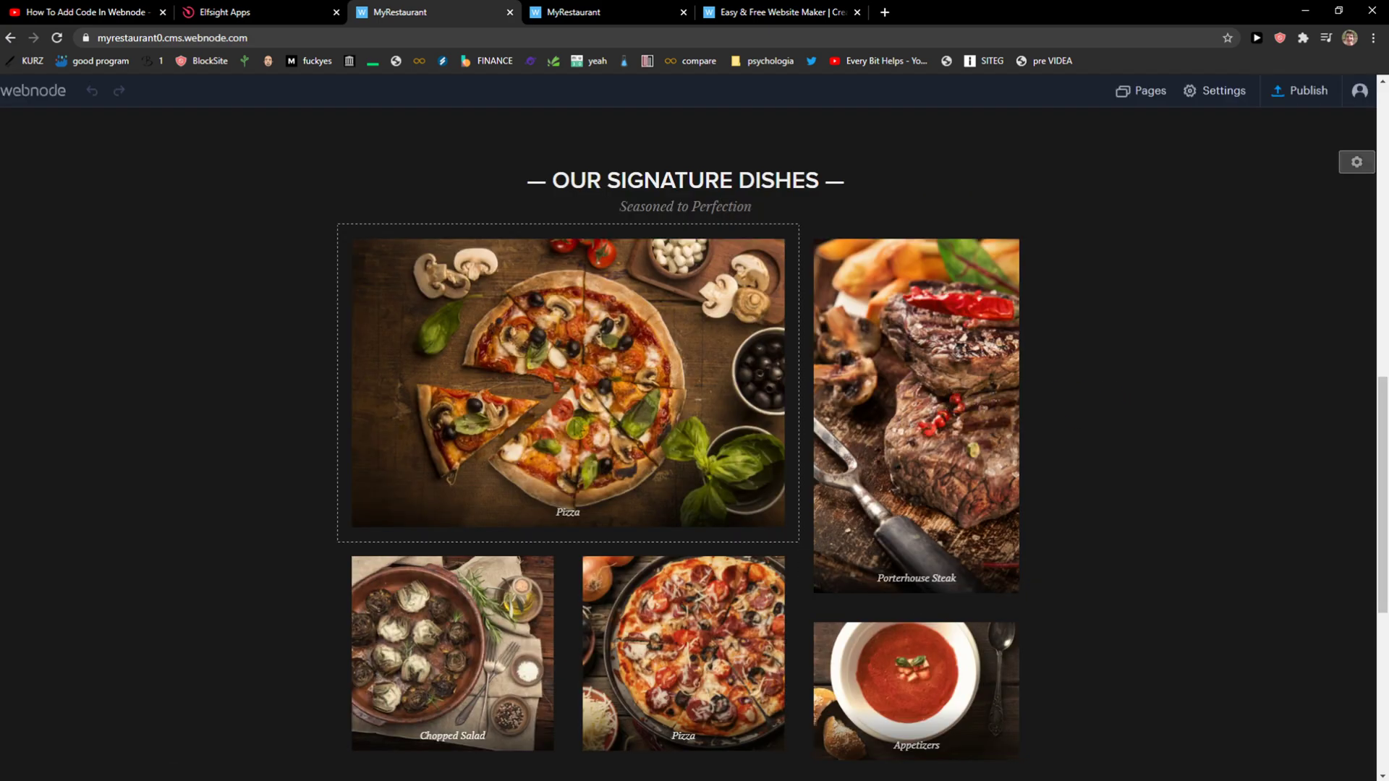
Look over the lower part of the page and check the extra options of the Our Signature Dishes heading
scroll(500, 423, "down", 6)
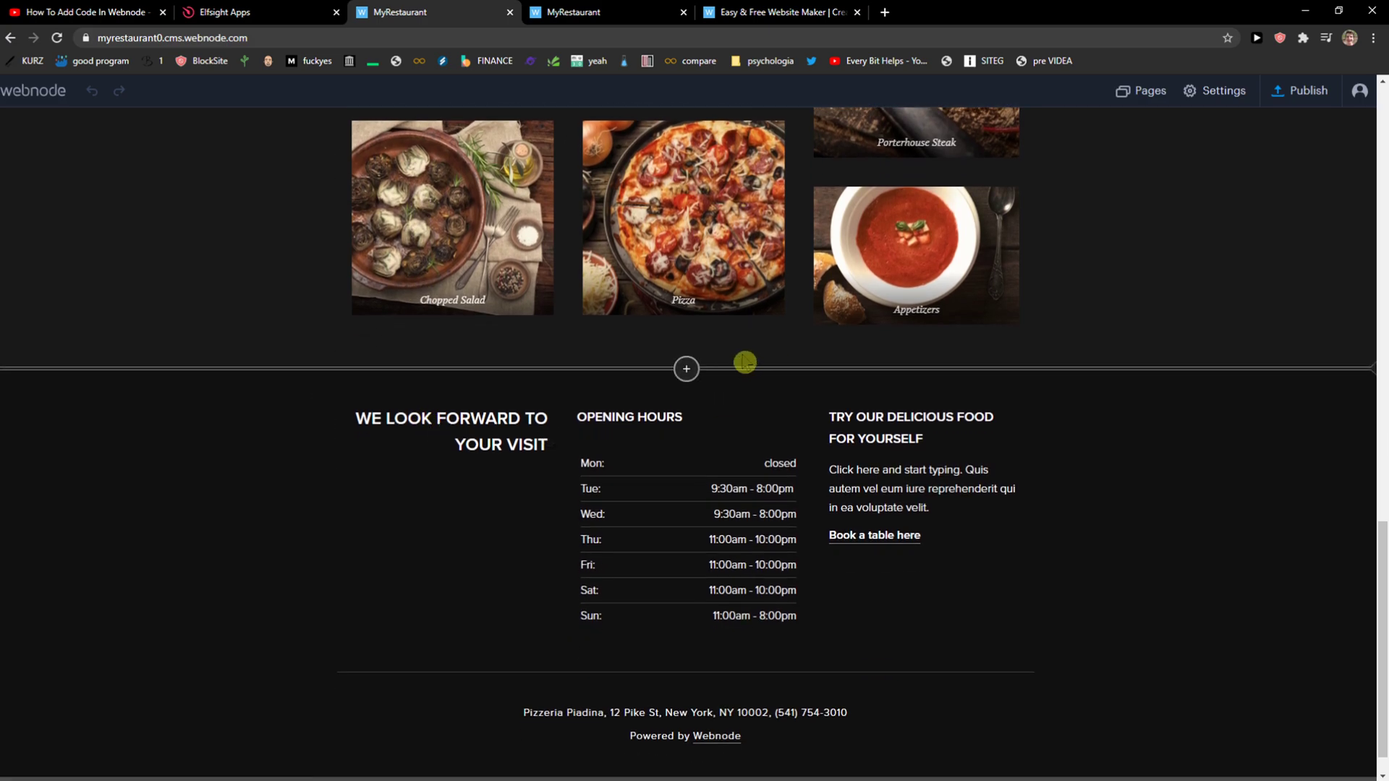
scroll(347, 347, "up", 6)
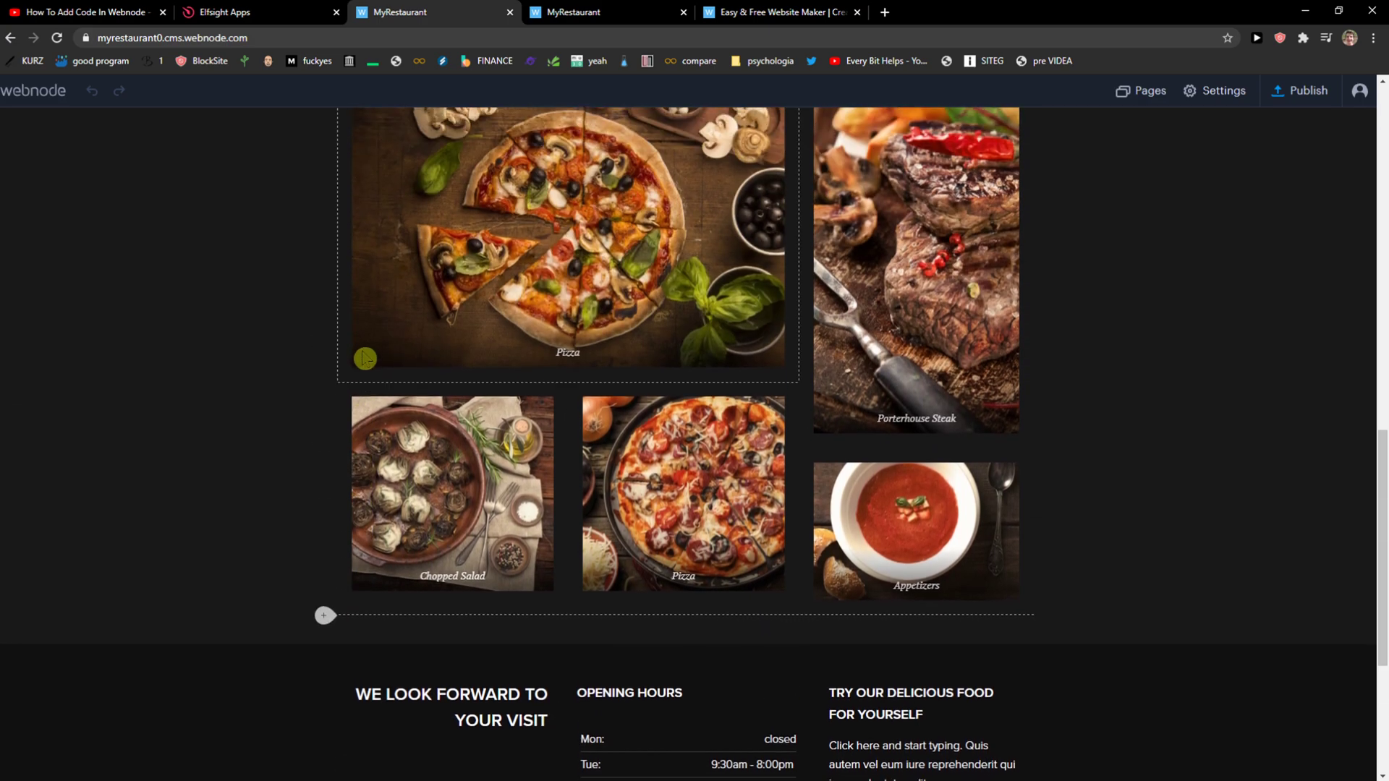
left_click(615, 197)
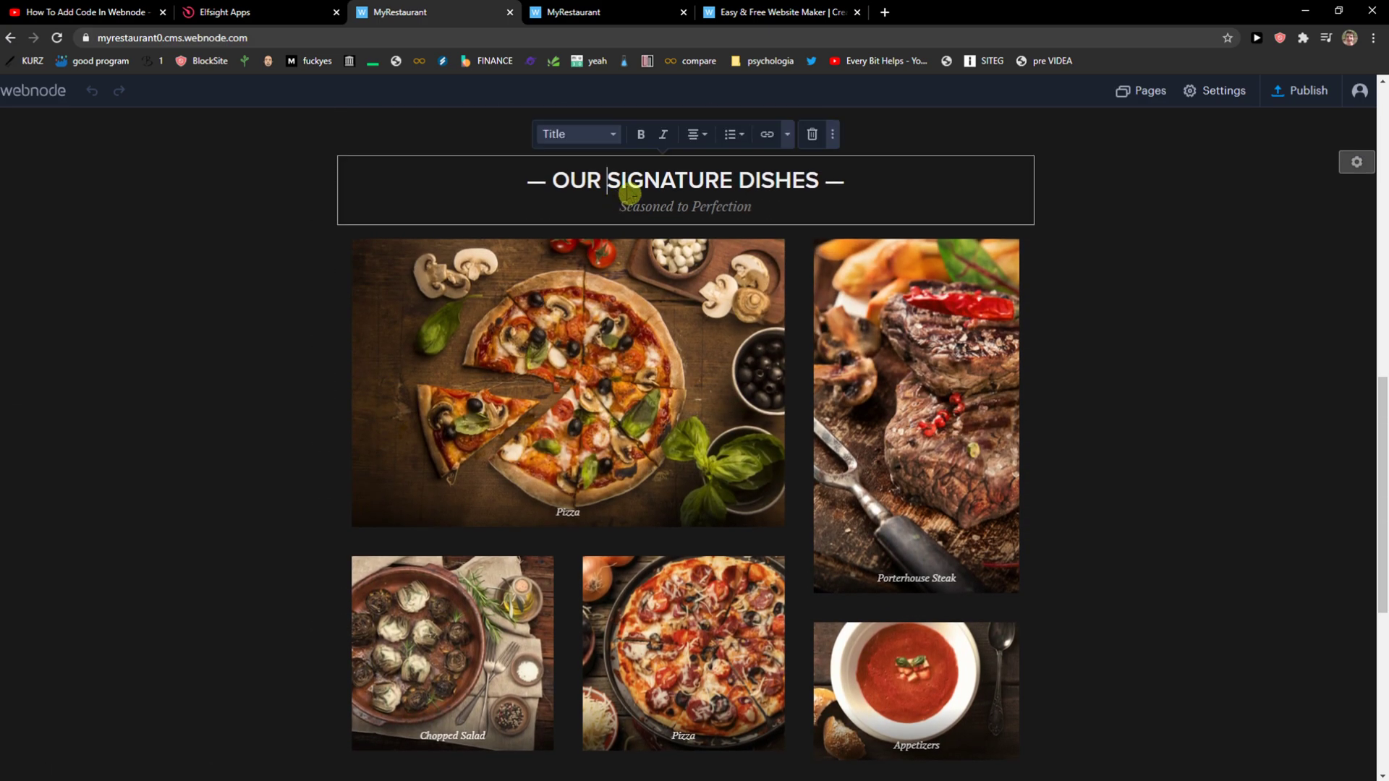
right_click(905, 168)
left_click(861, 165)
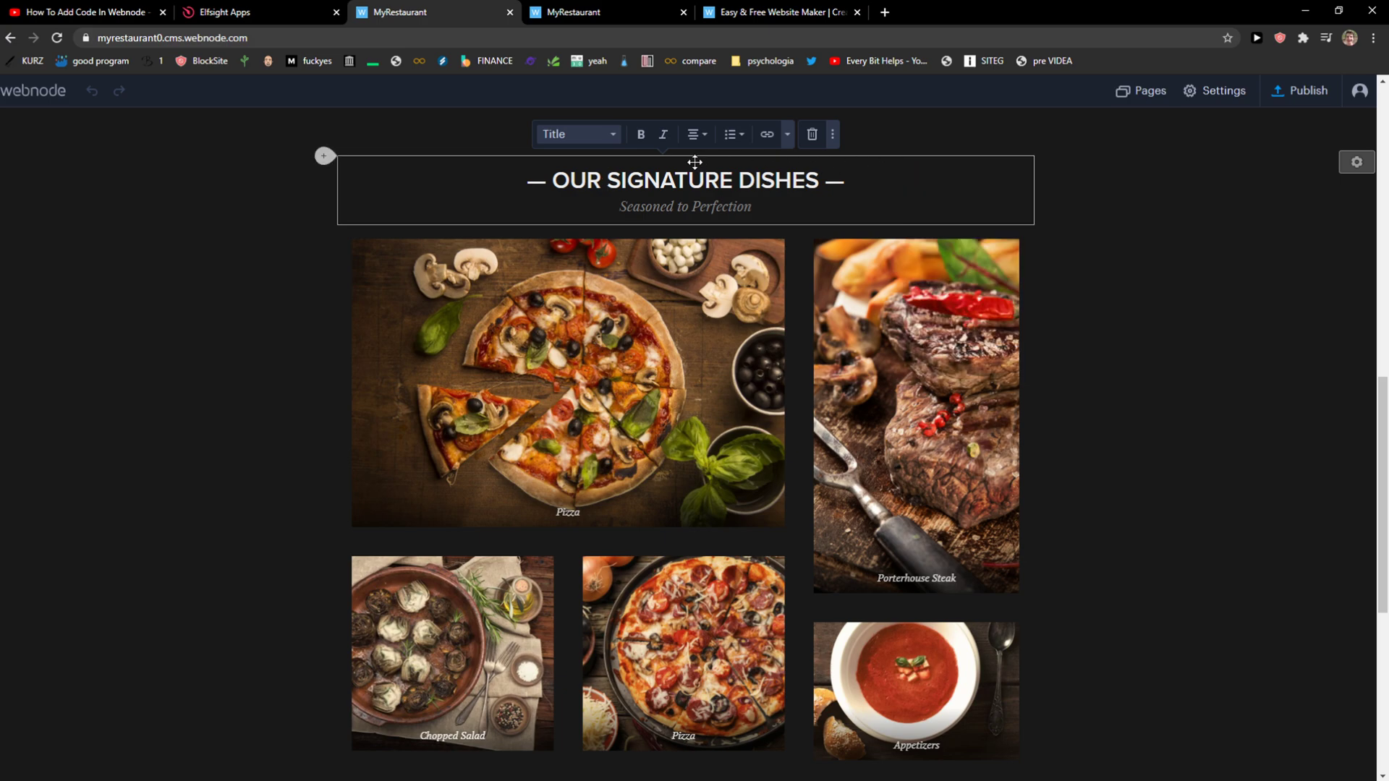
left_click(834, 135)
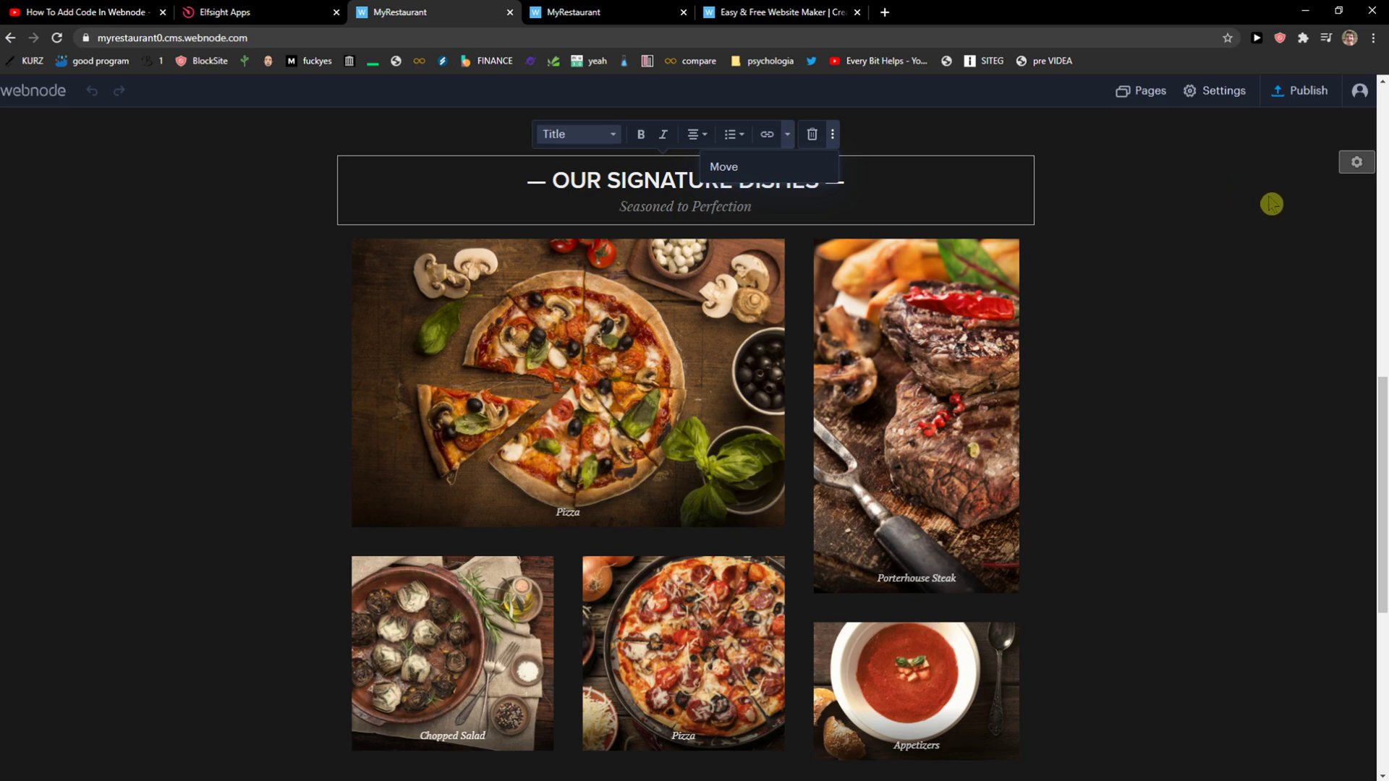
left_click(1022, 185)
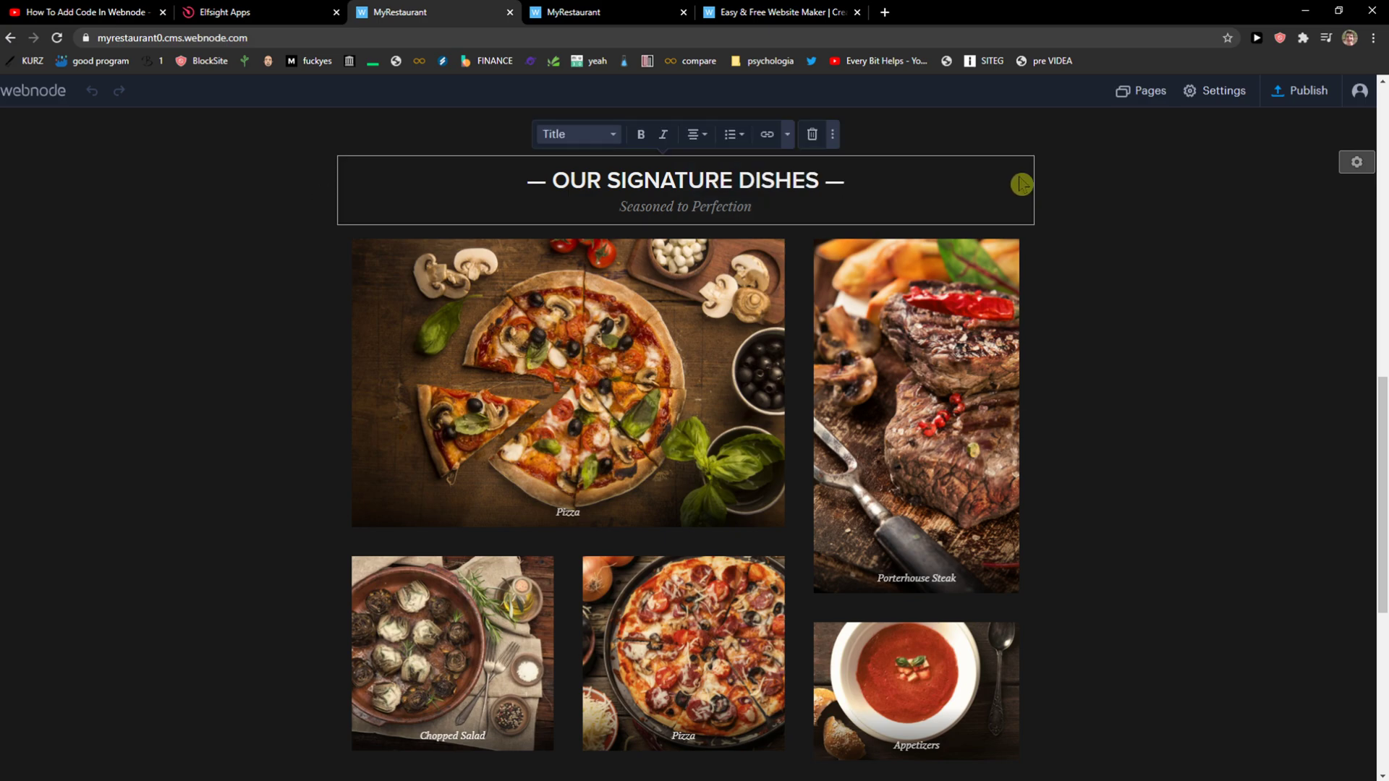
Try pasting the copied Elfsight script code into the Our Signature Dishes heading and undo the paste
type("<script src=\"https://apps.elfsight.com/p/platform.js\" defer></script> <div></div>")
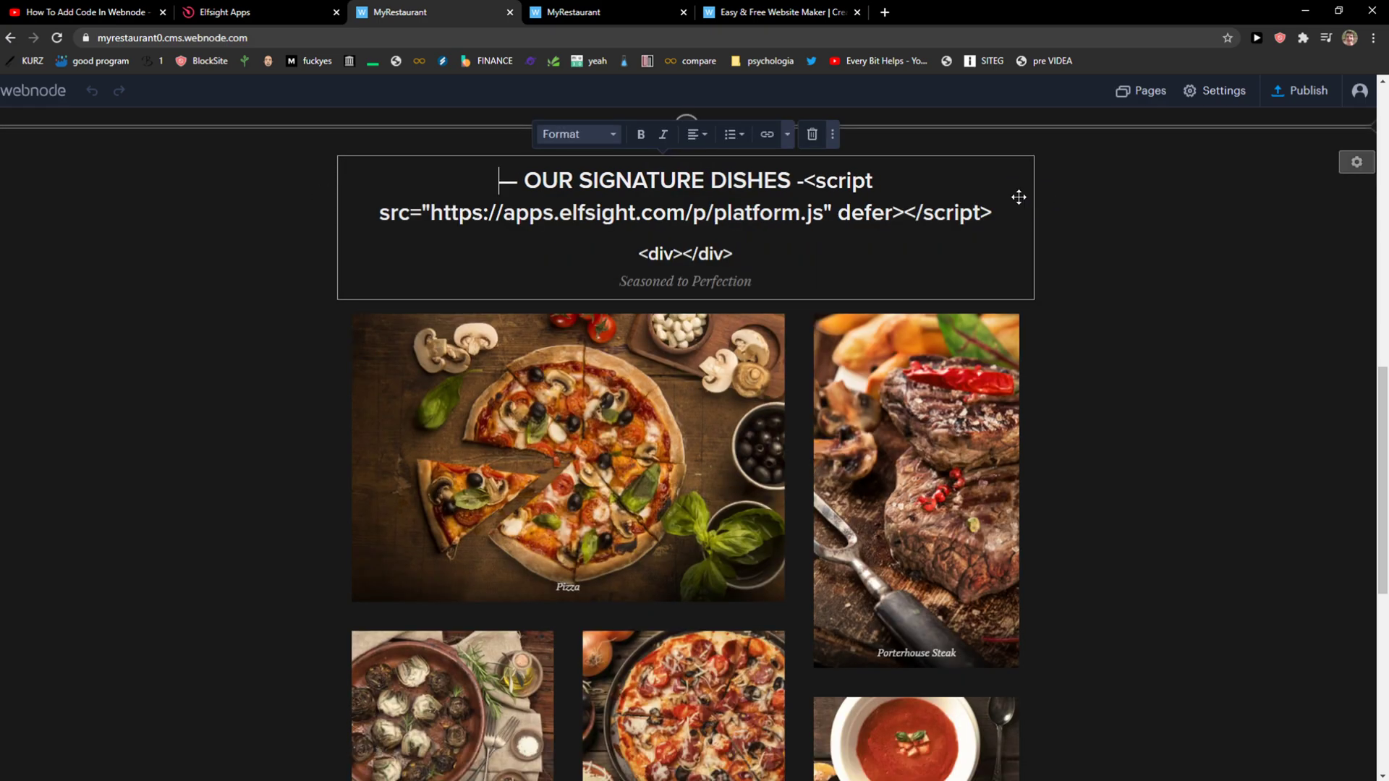
left_click_drag(746, 232, 480, 146)
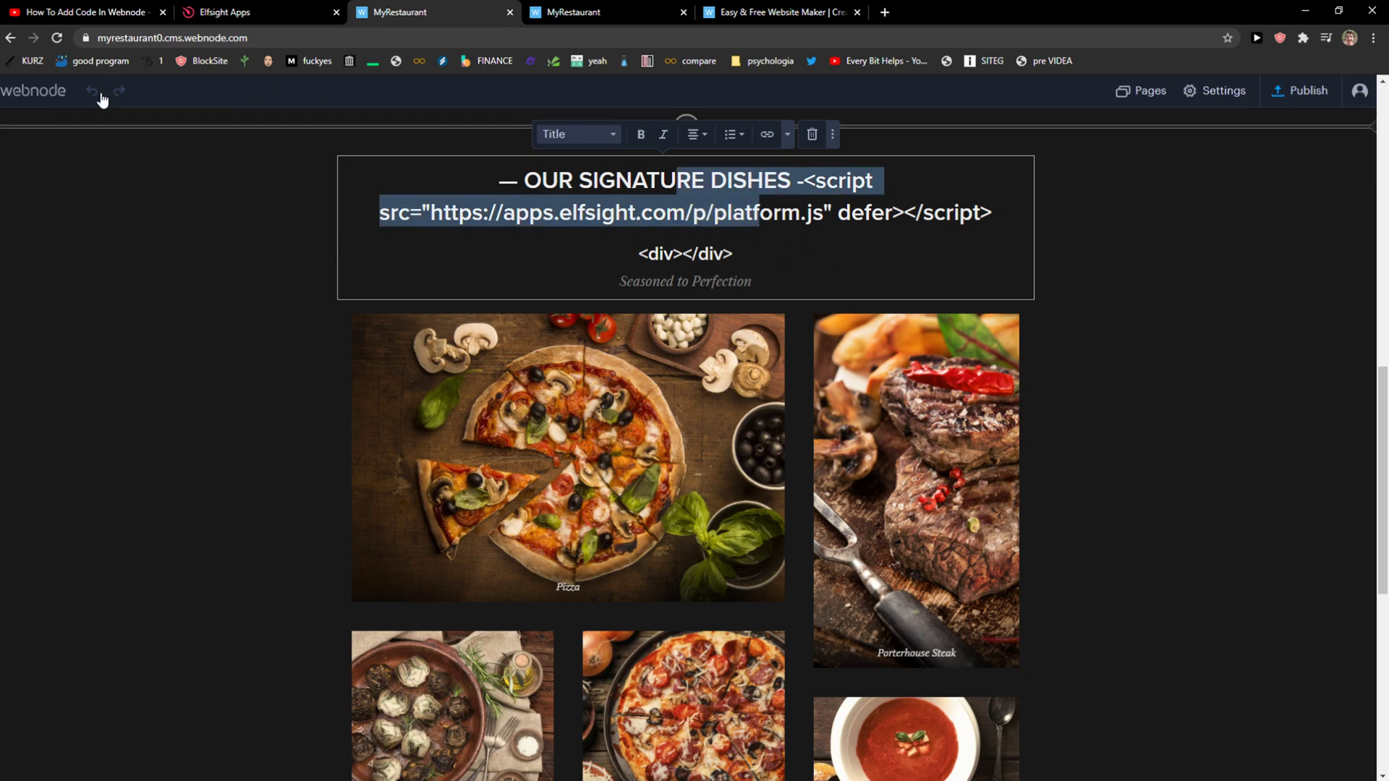
left_click(133, 220)
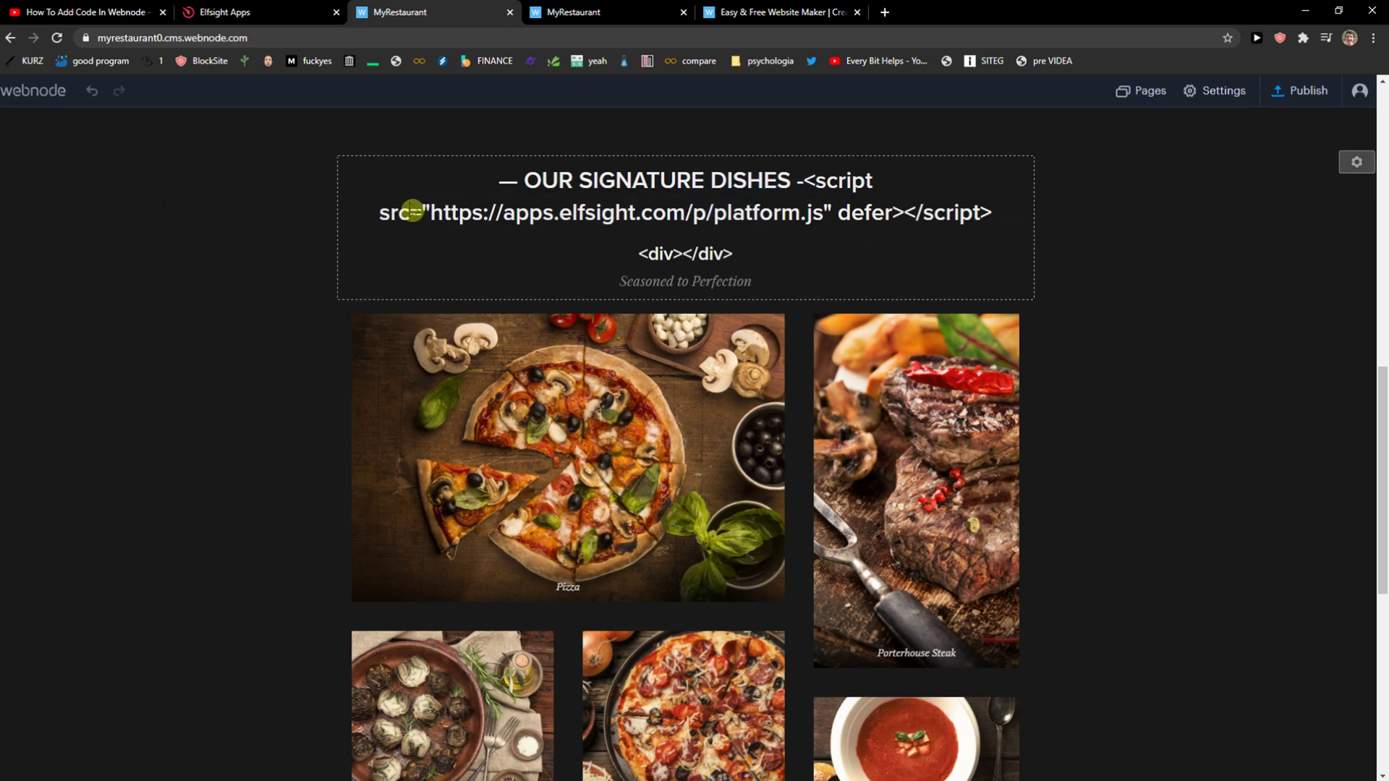
left_click(92, 90)
left_click(527, 187)
Try a header section titled The Important Title between the dish pictures and the footer, and delete that section
scroll(457, 216, "down", 5)
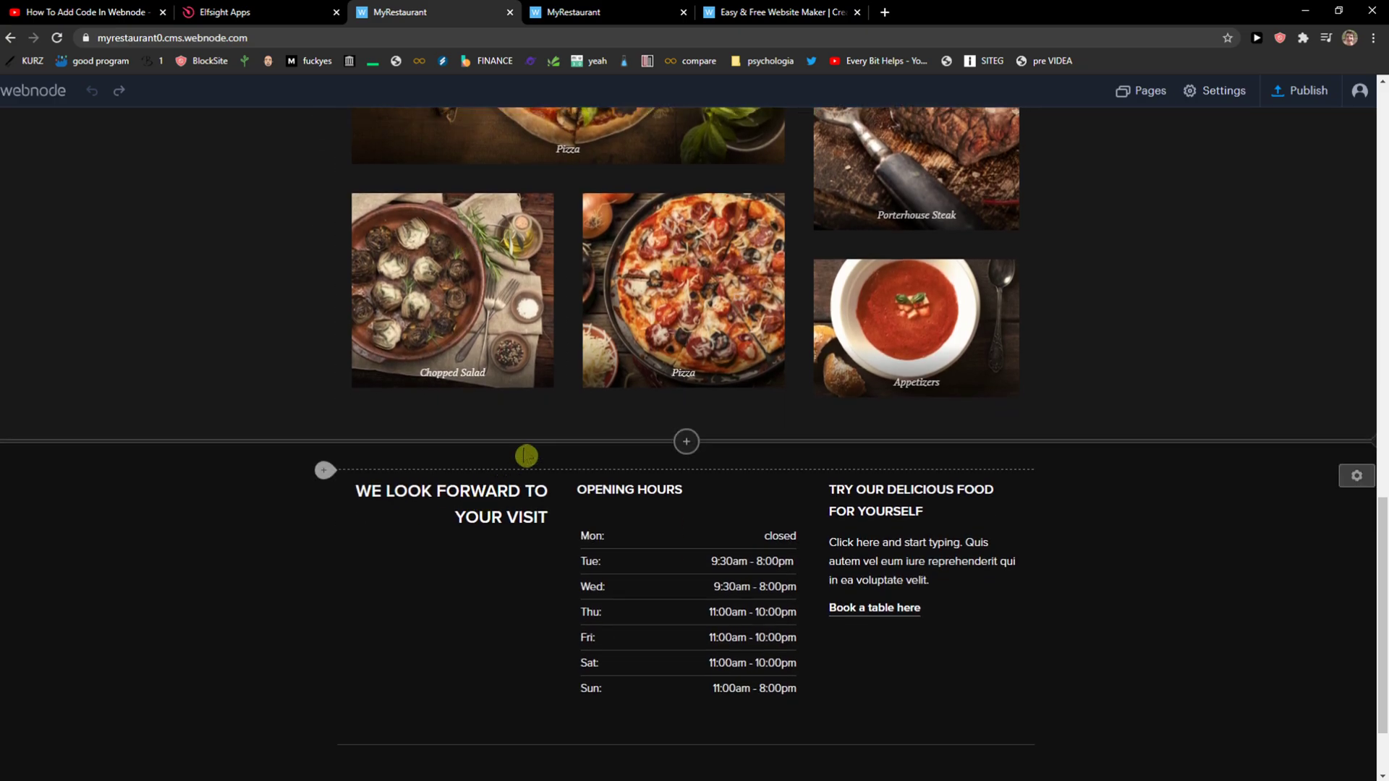
left_click(686, 443)
left_click(927, 541)
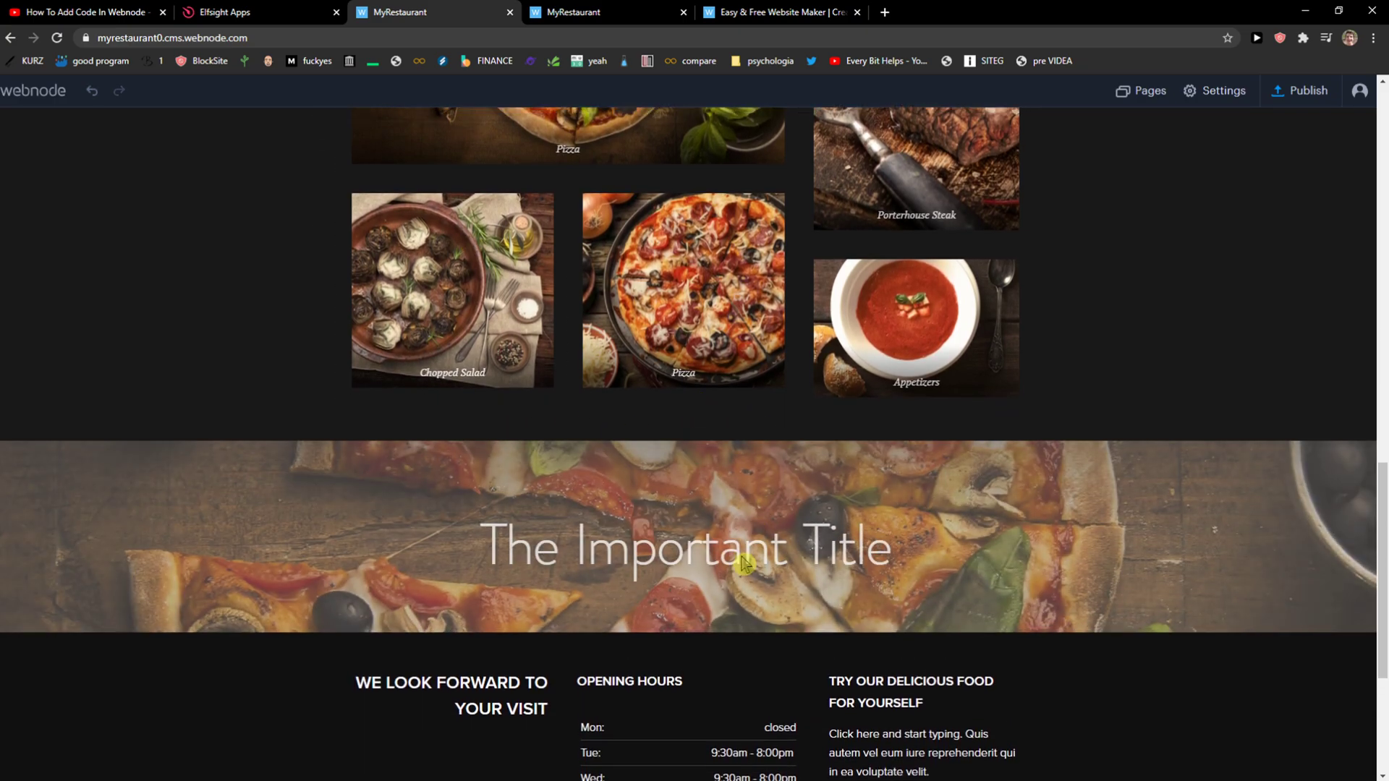
left_click(1357, 475)
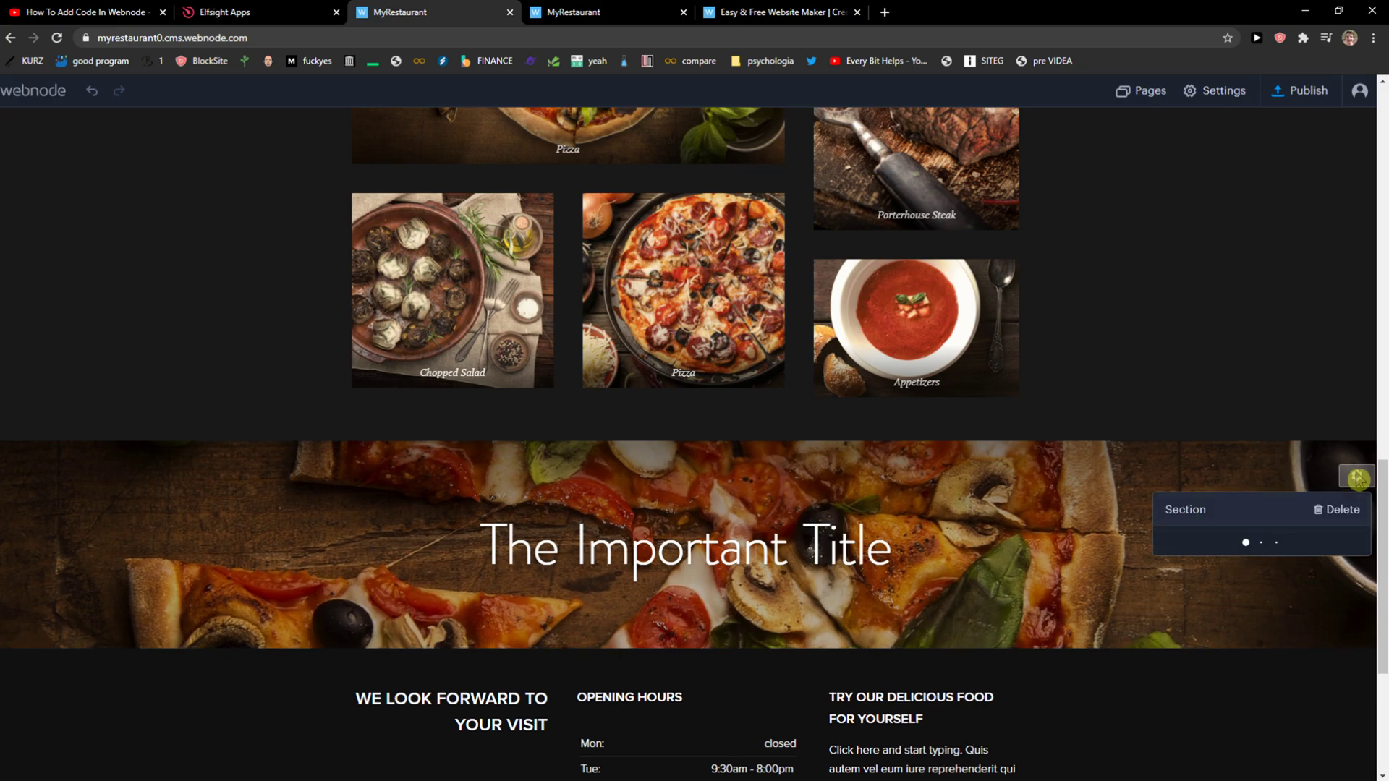
left_click(1337, 509)
left_click(677, 471)
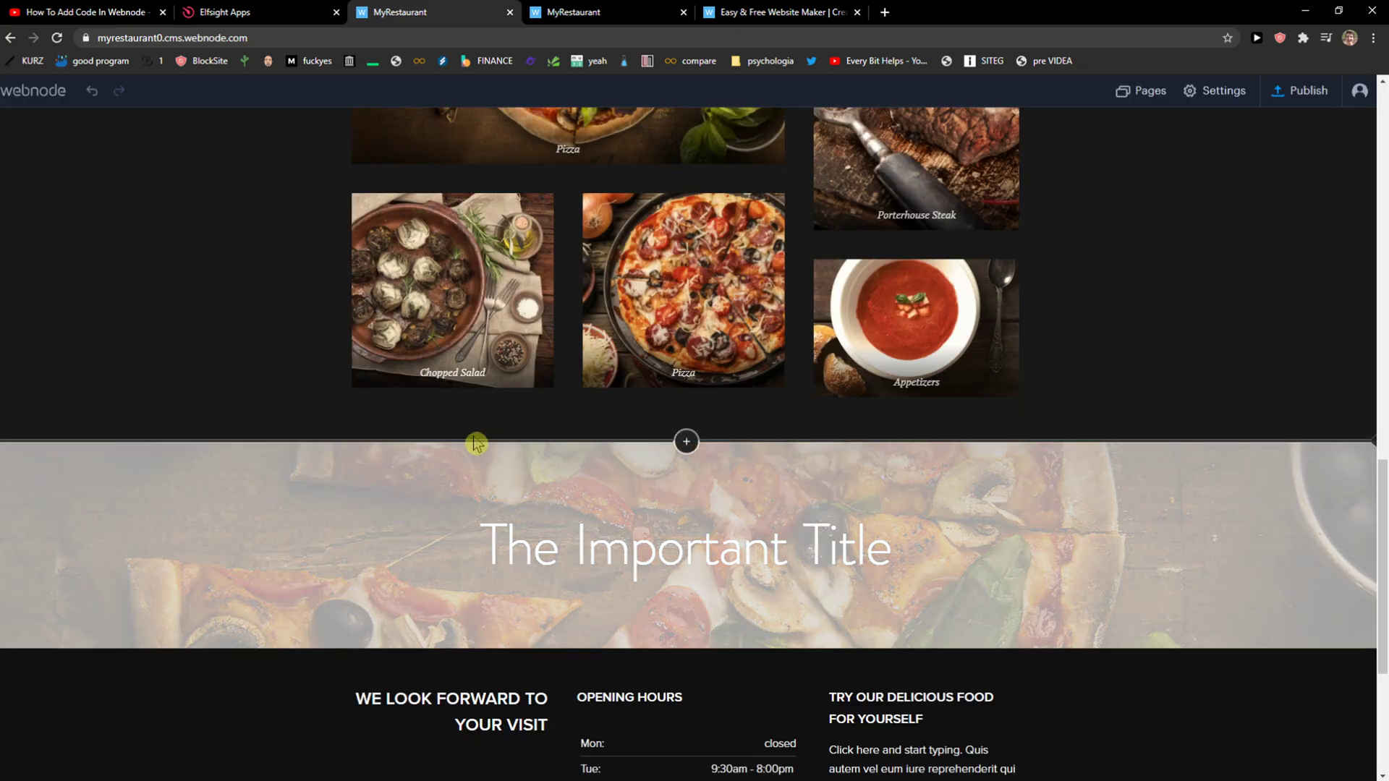
Add a basic text block below the dish pictures reading "WHRE YOU CAN FIND US", format it as Title and start a new line
left_click(319, 413)
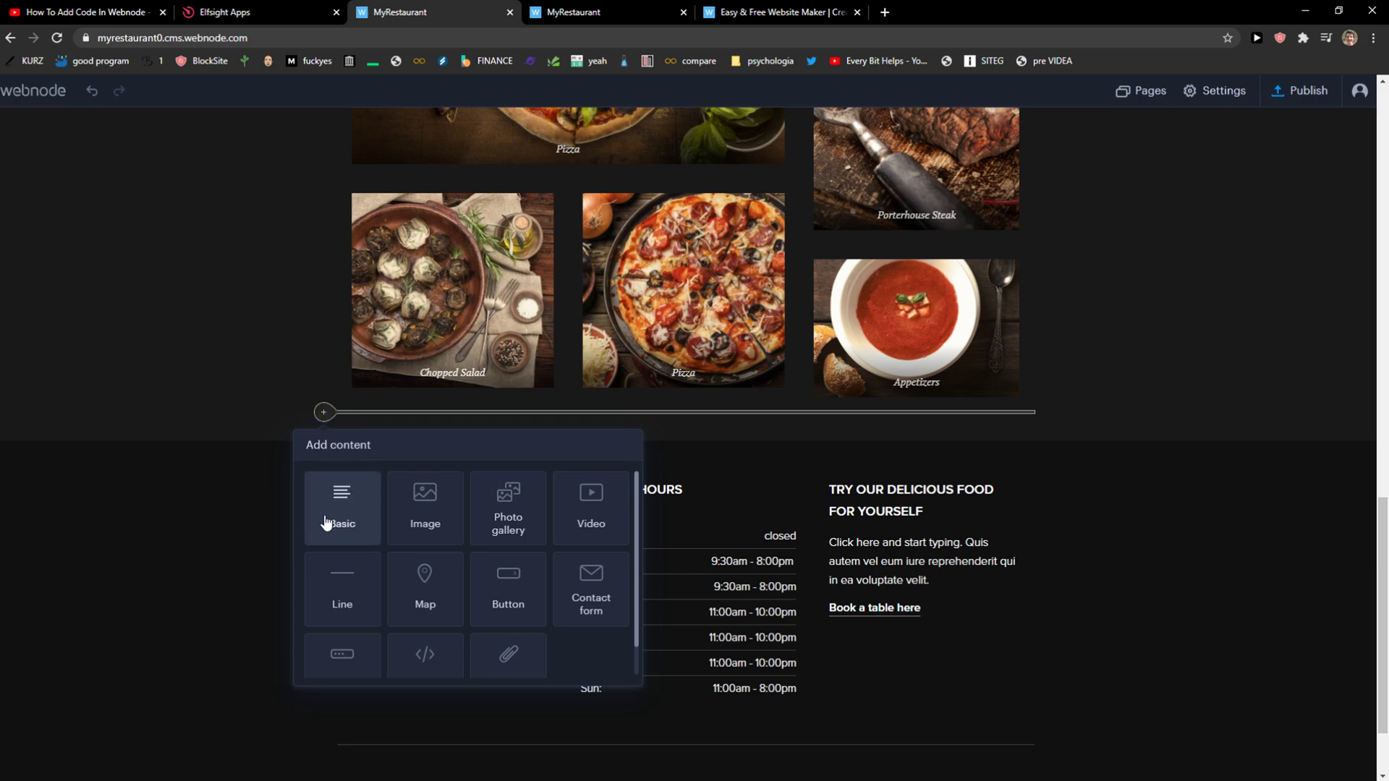
left_click(354, 495)
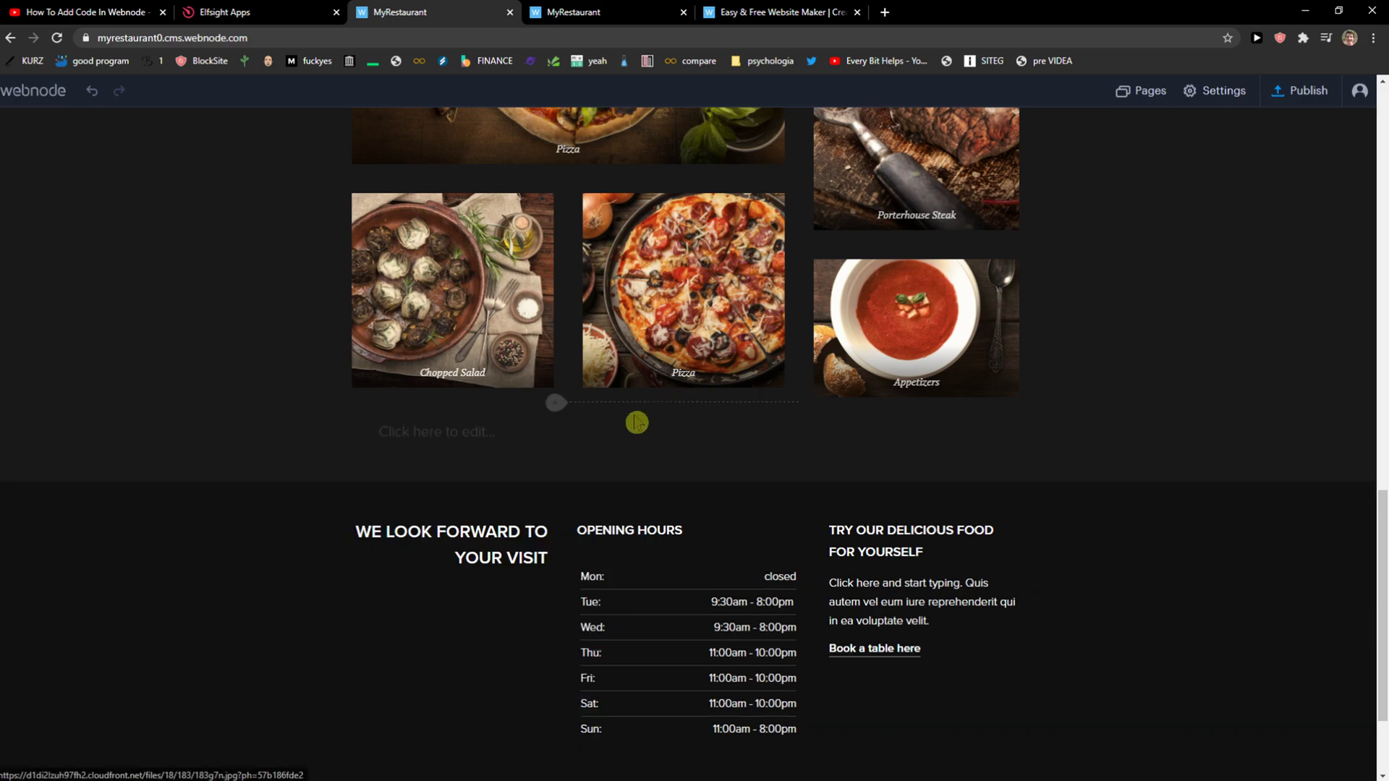
scroll(529, 444, "up", 1)
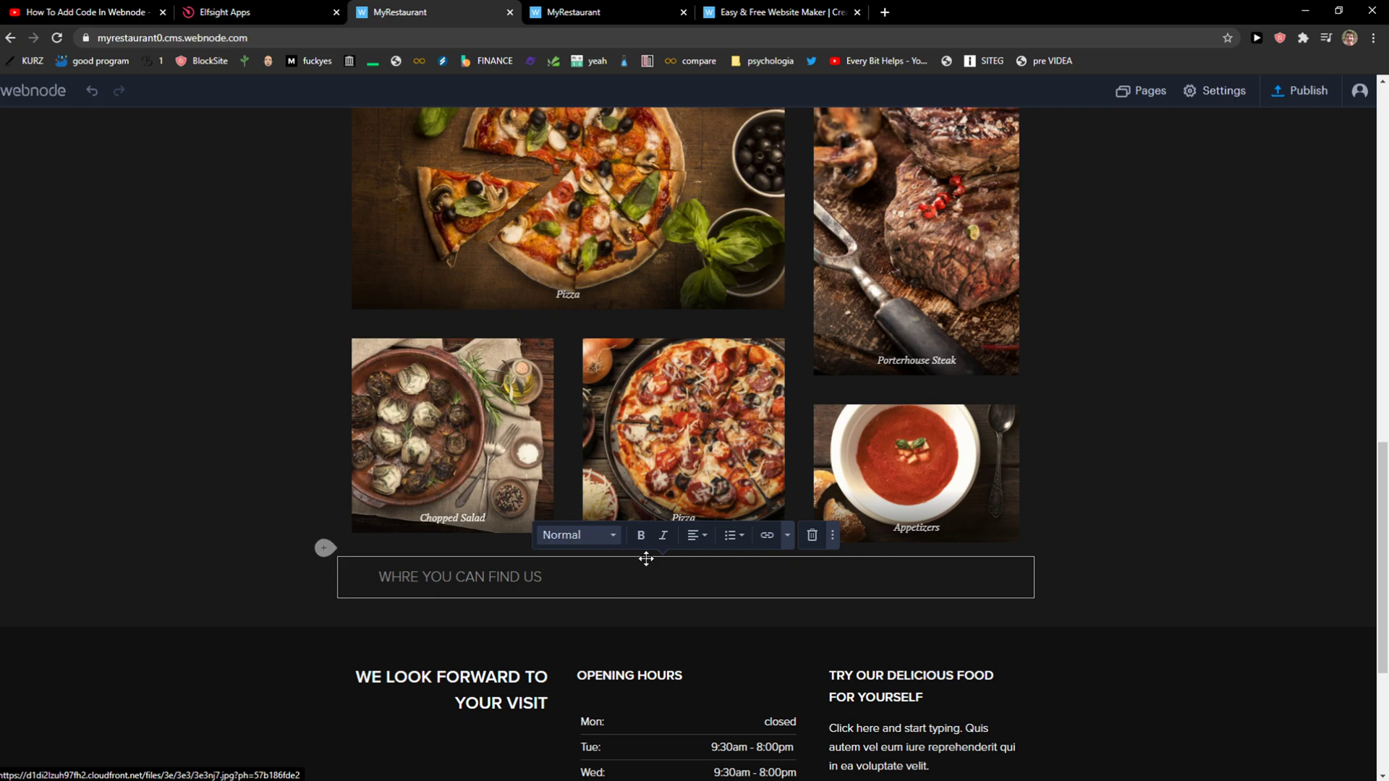
left_click(579, 536)
left_click(583, 576)
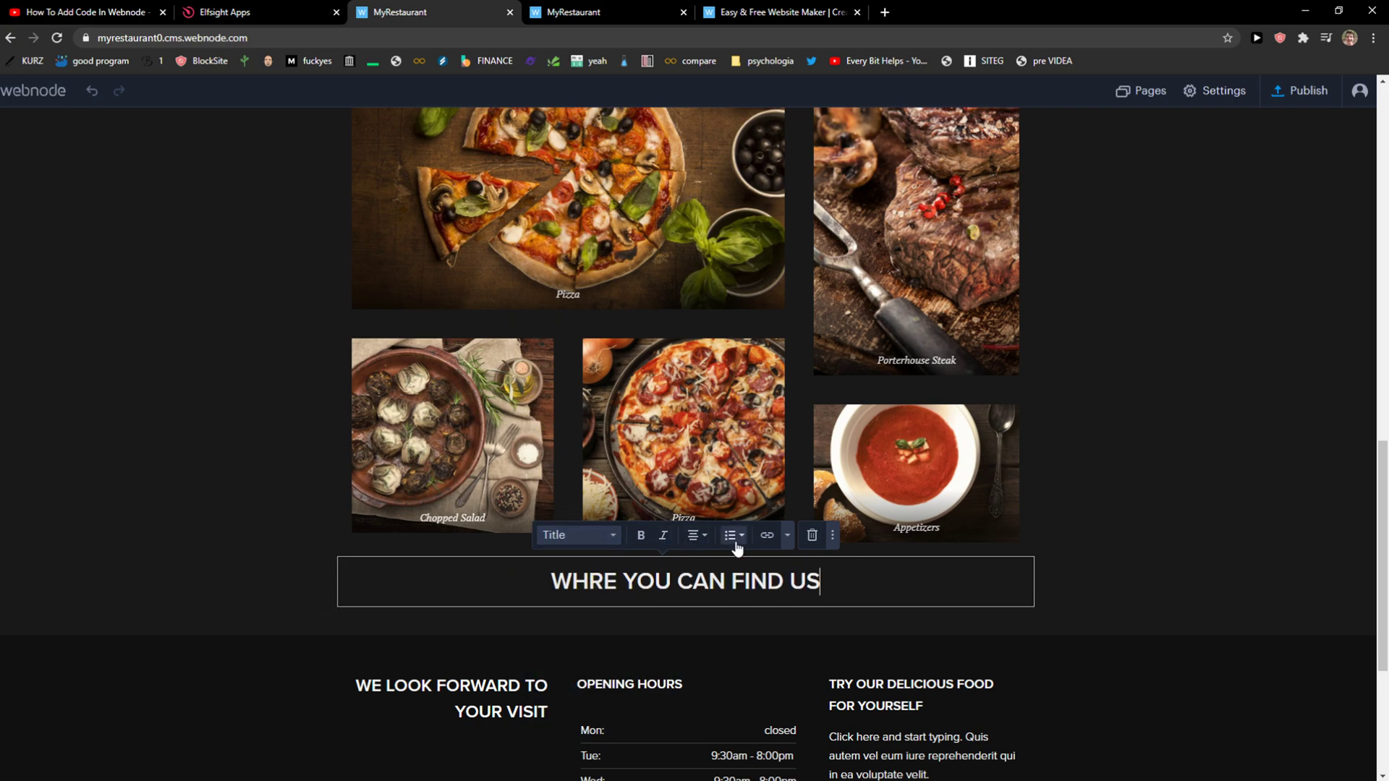
key("Return")
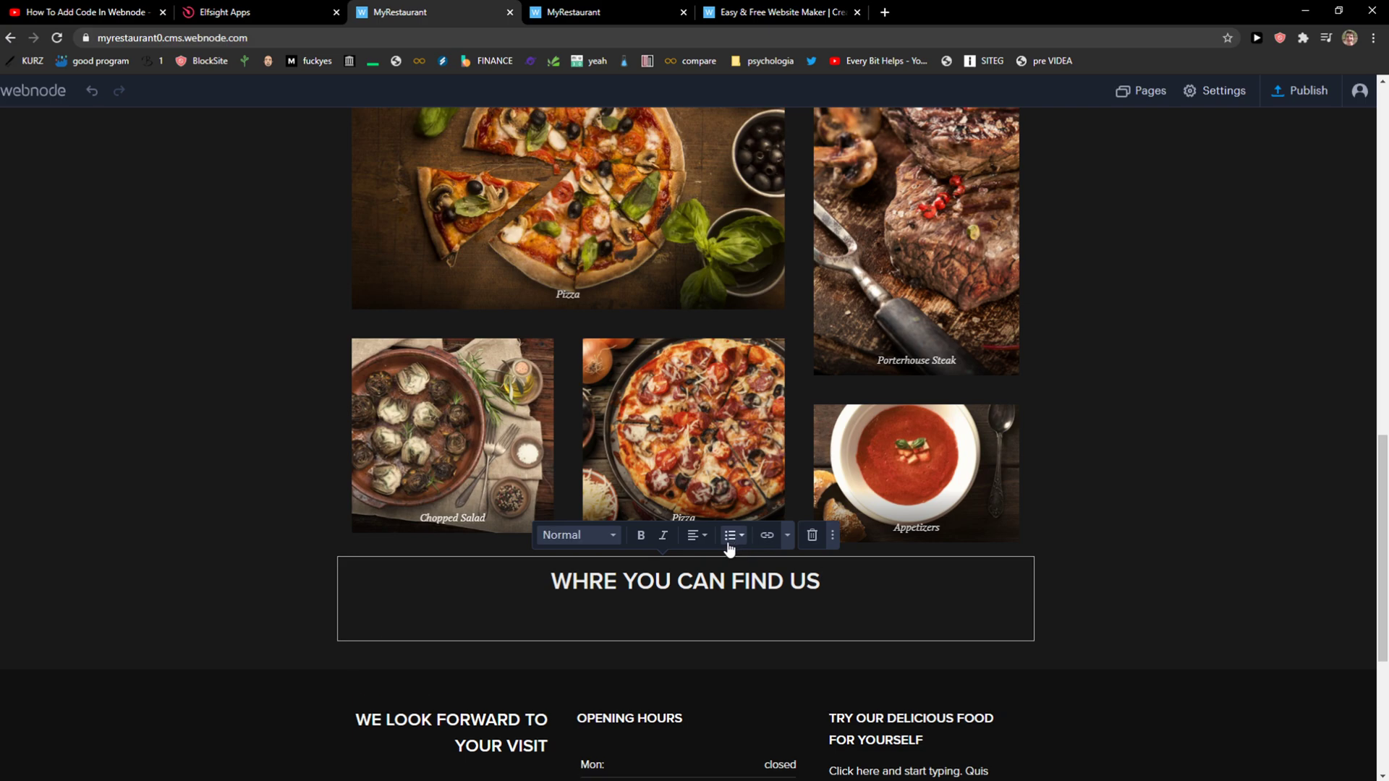
Remove the empty line below the "WHRE YOU CAN FIND US" title and insert a photo gallery under it
key("BackSpace")
left_click(687, 630)
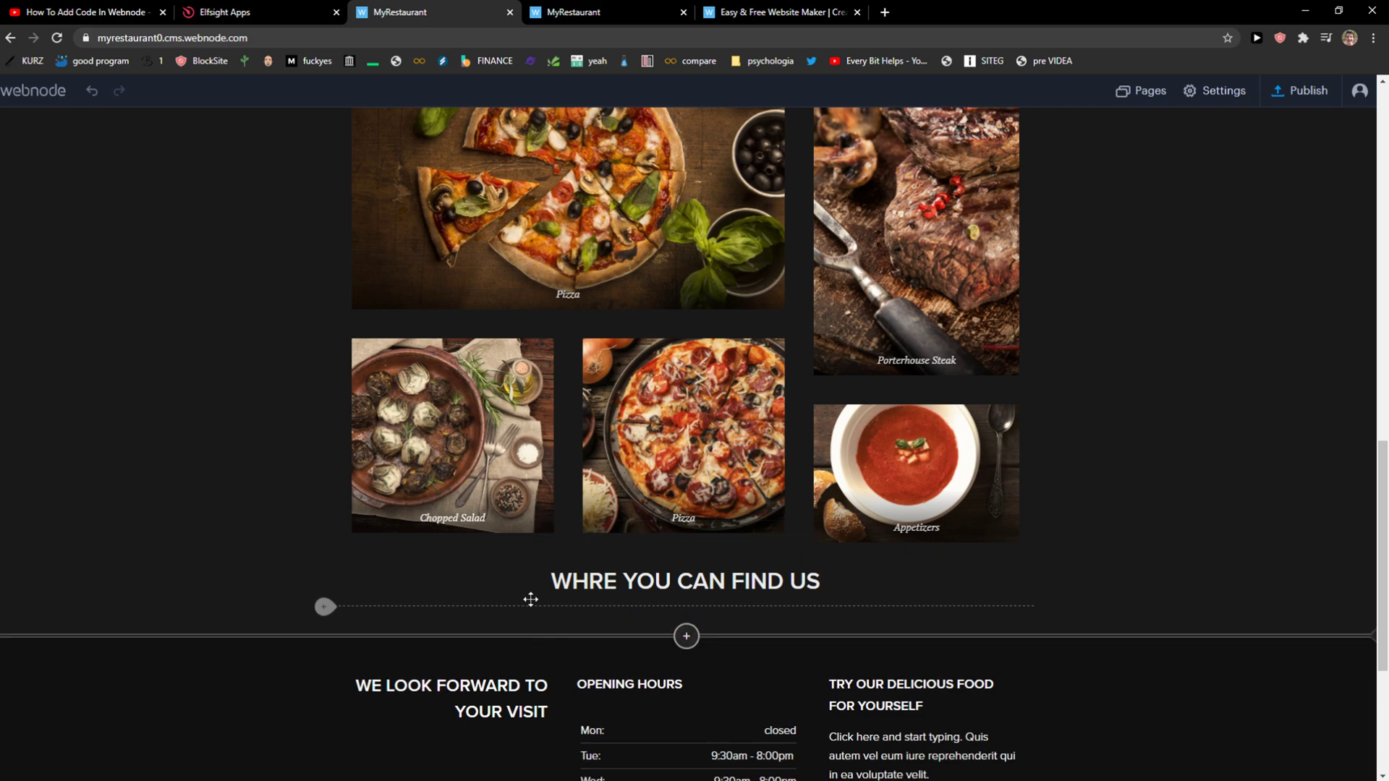
left_click(324, 606)
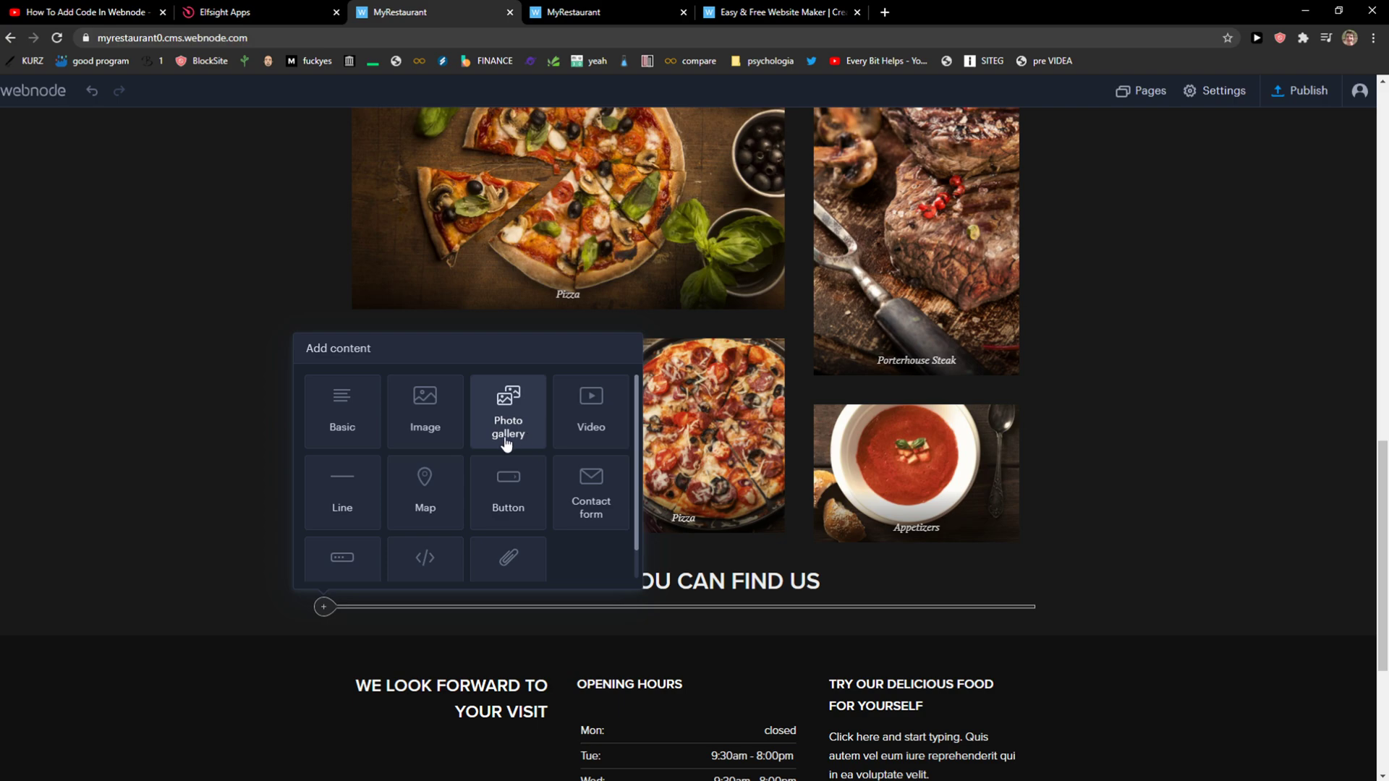
left_click(481, 420)
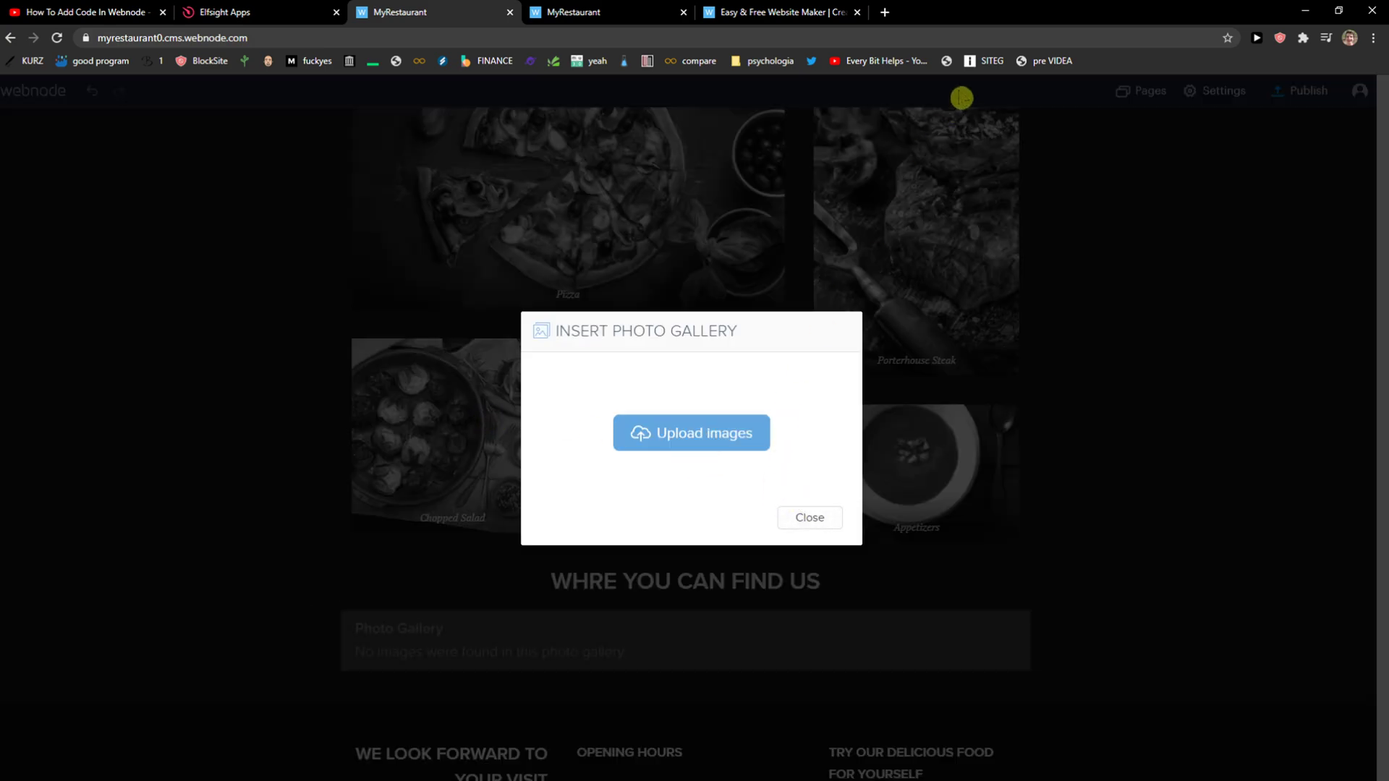
Search Google Images for "gourmet restaurant" in a new browser tab
left_click(884, 13)
type("gourmet")
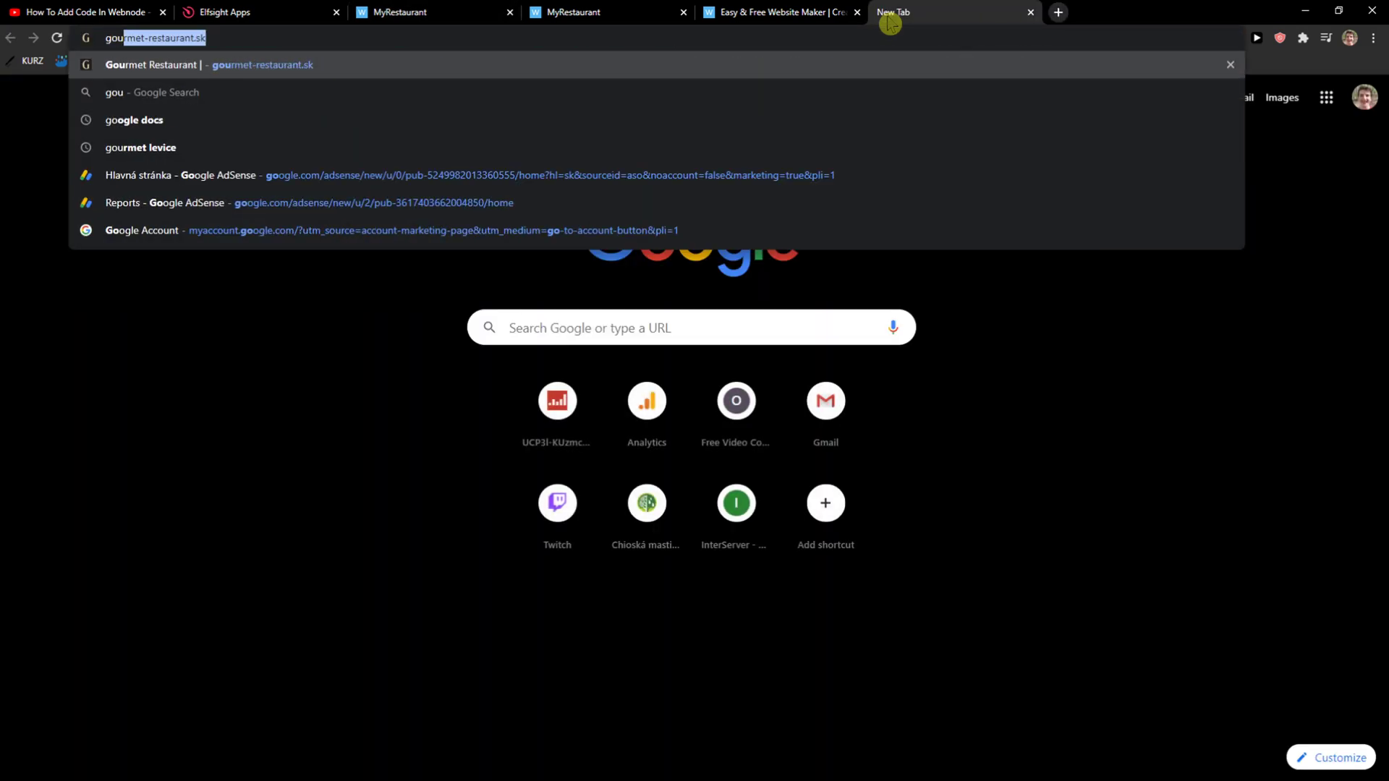
type(" restaurant")
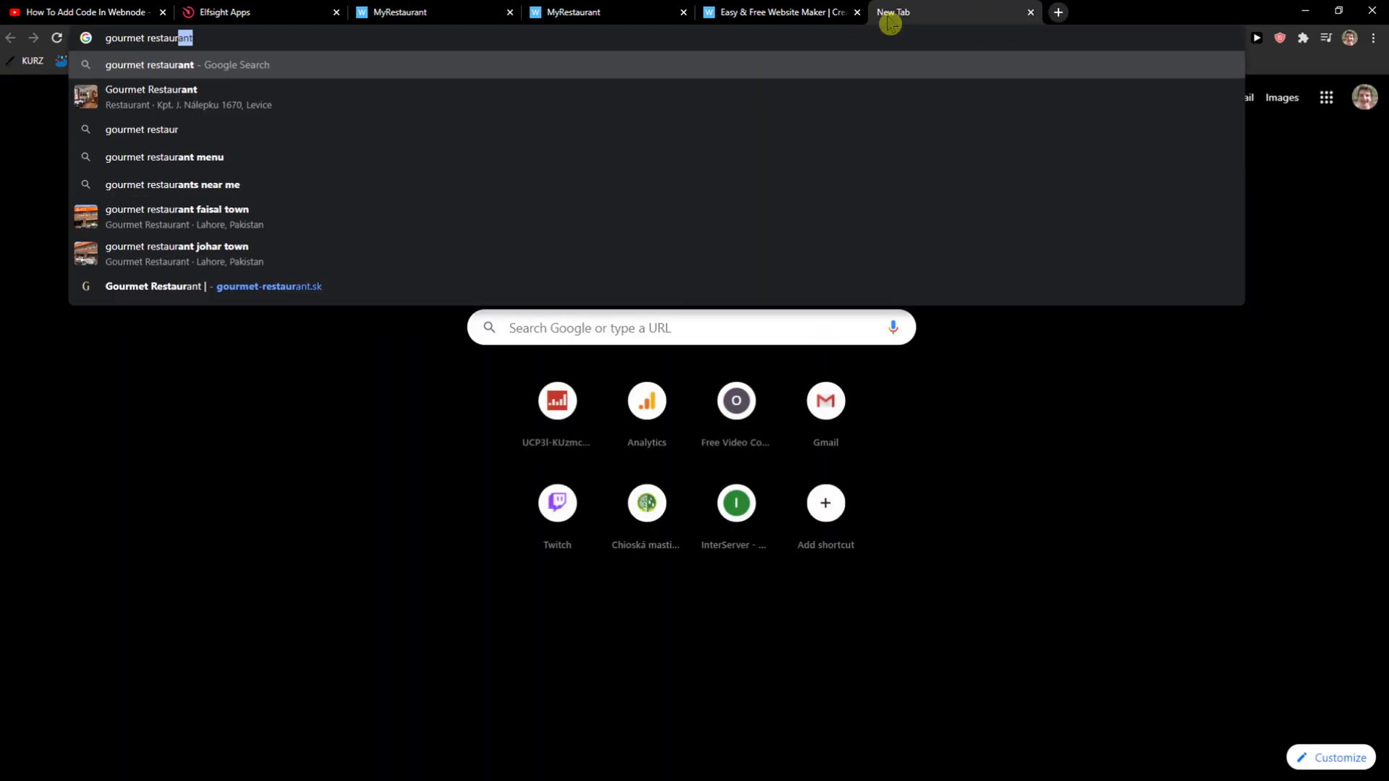
key("Return")
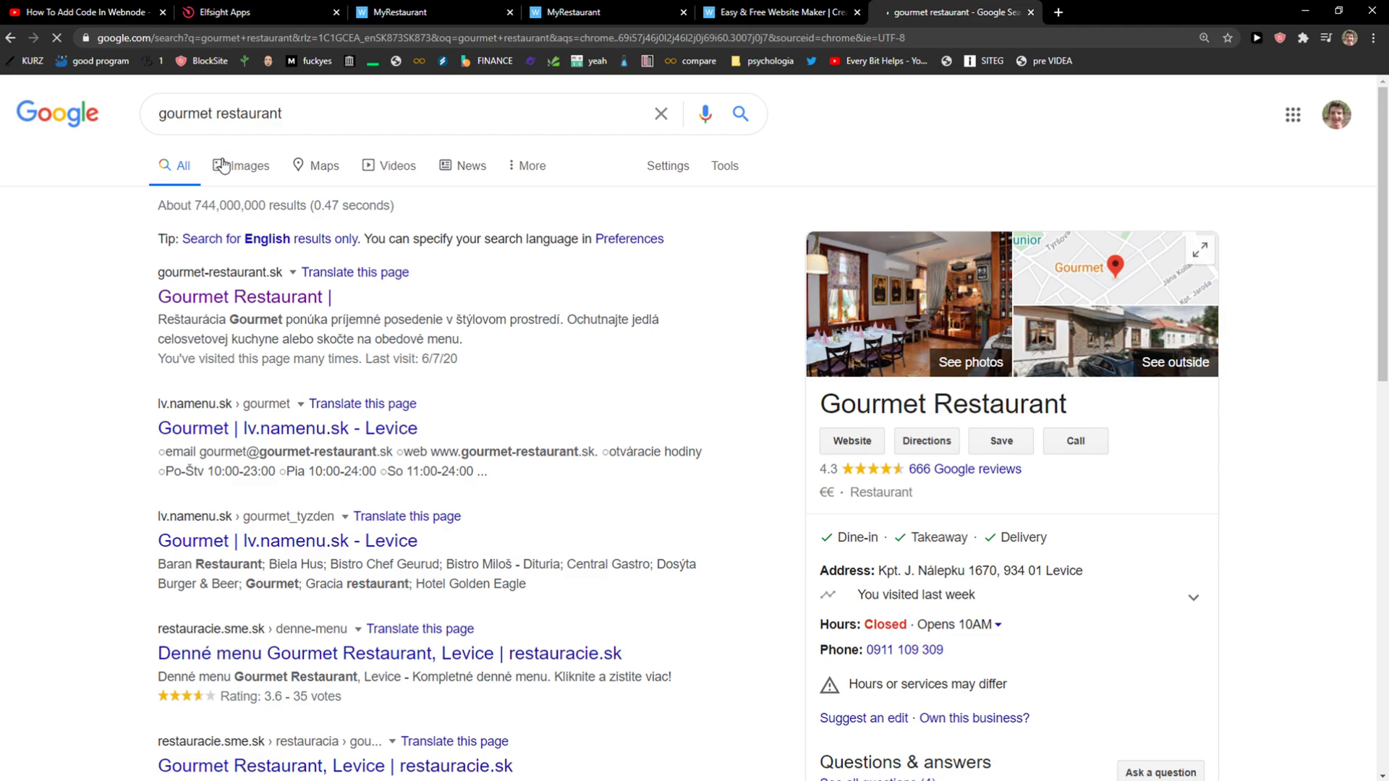
left_click(230, 166)
Open the first restaurant interior picture in its own tab and save it to the Desktop as Image16.jpg, replacing the existing file
left_click(52, 355)
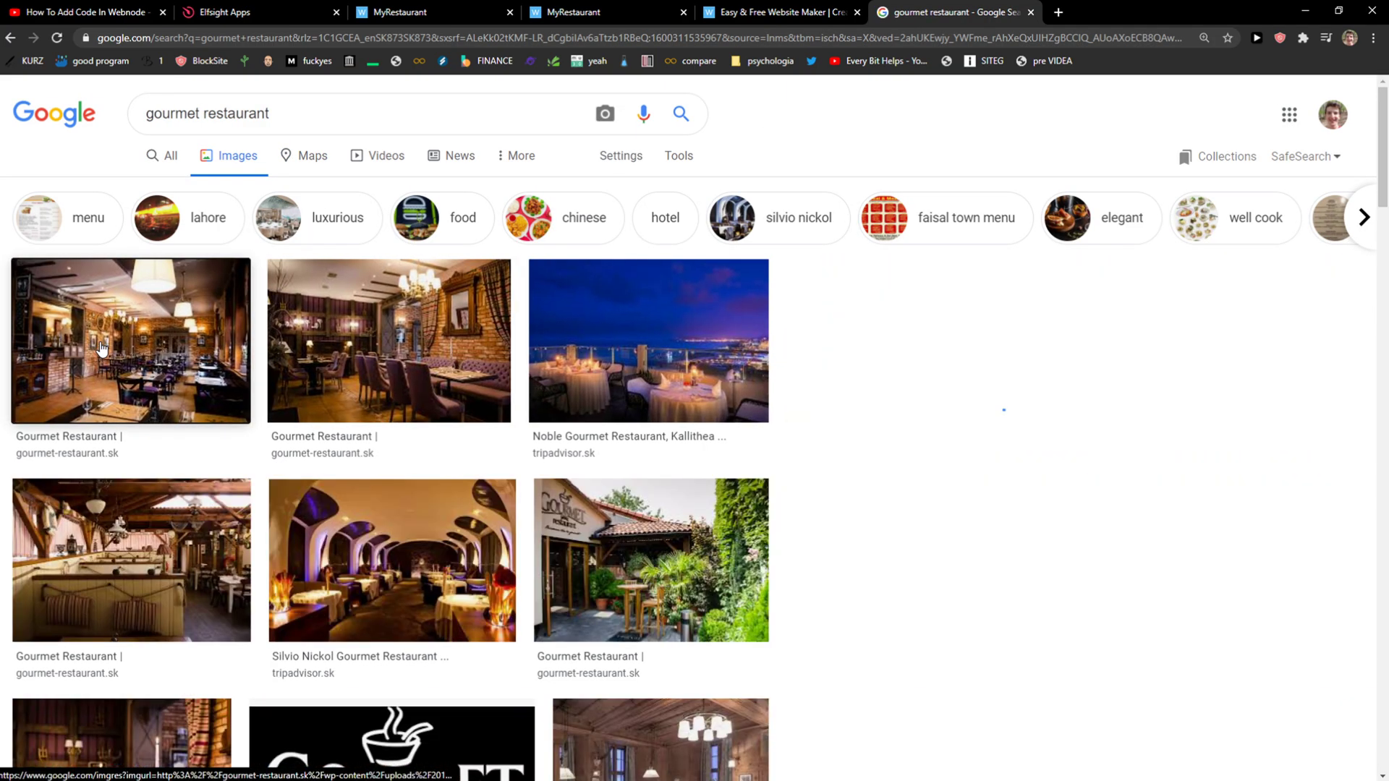
right_click(1107, 253)
left_click(1130, 367)
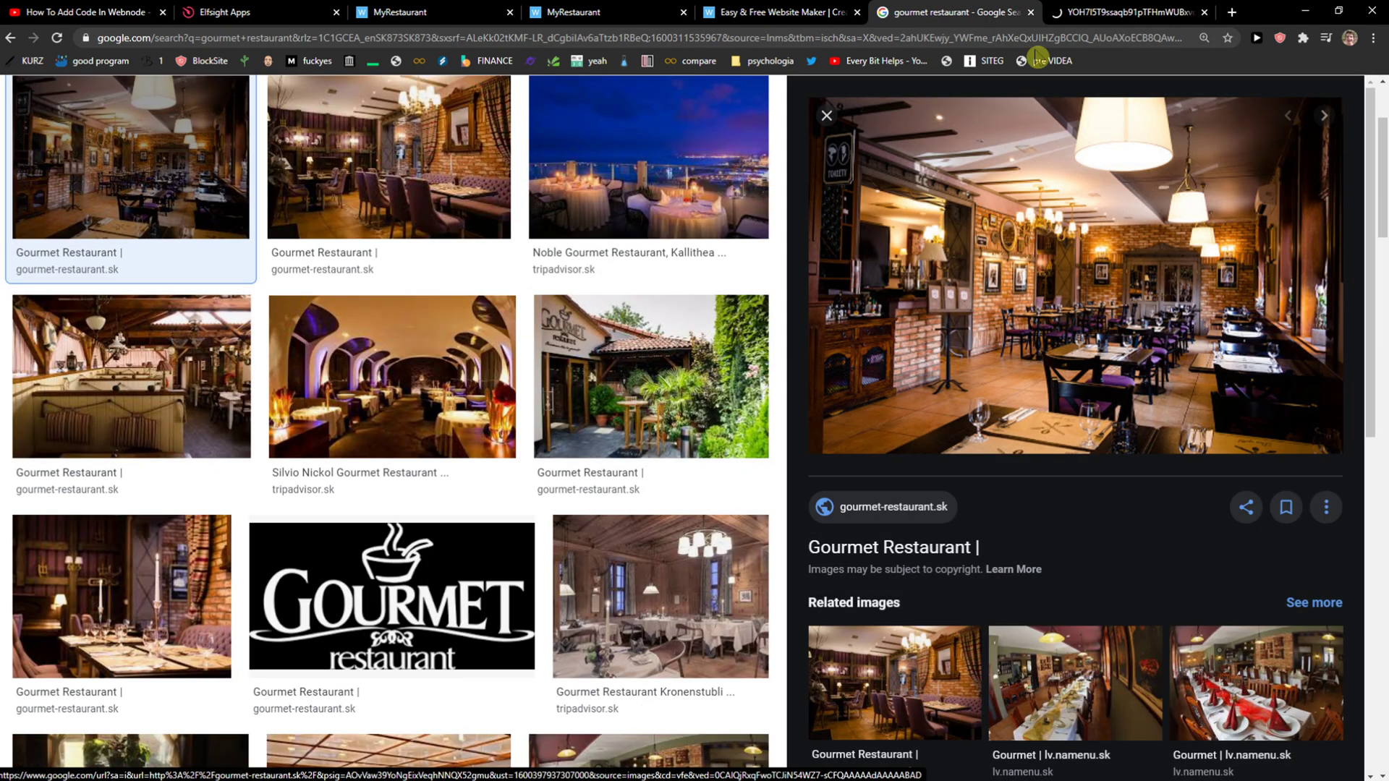
left_click(1122, 13)
right_click(813, 351)
left_click(839, 379)
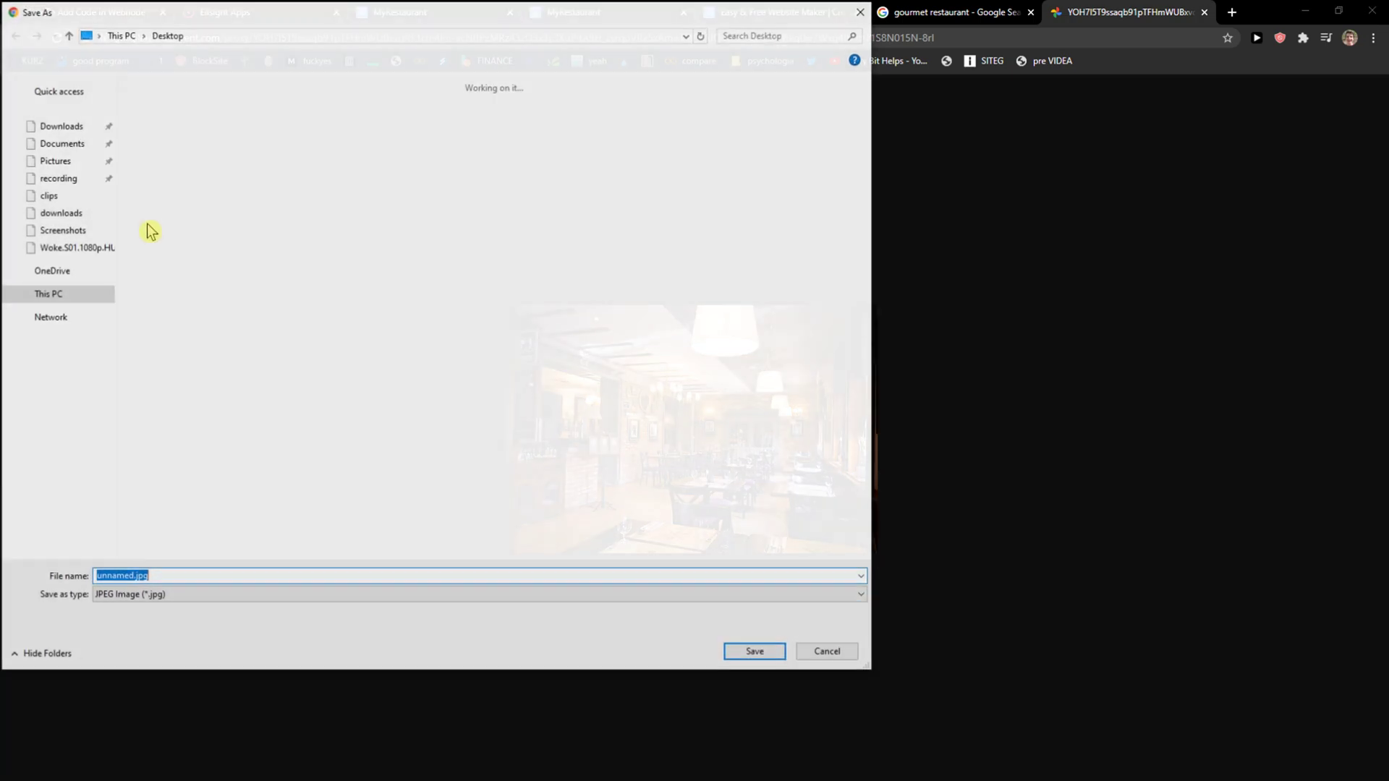
left_click(158, 190)
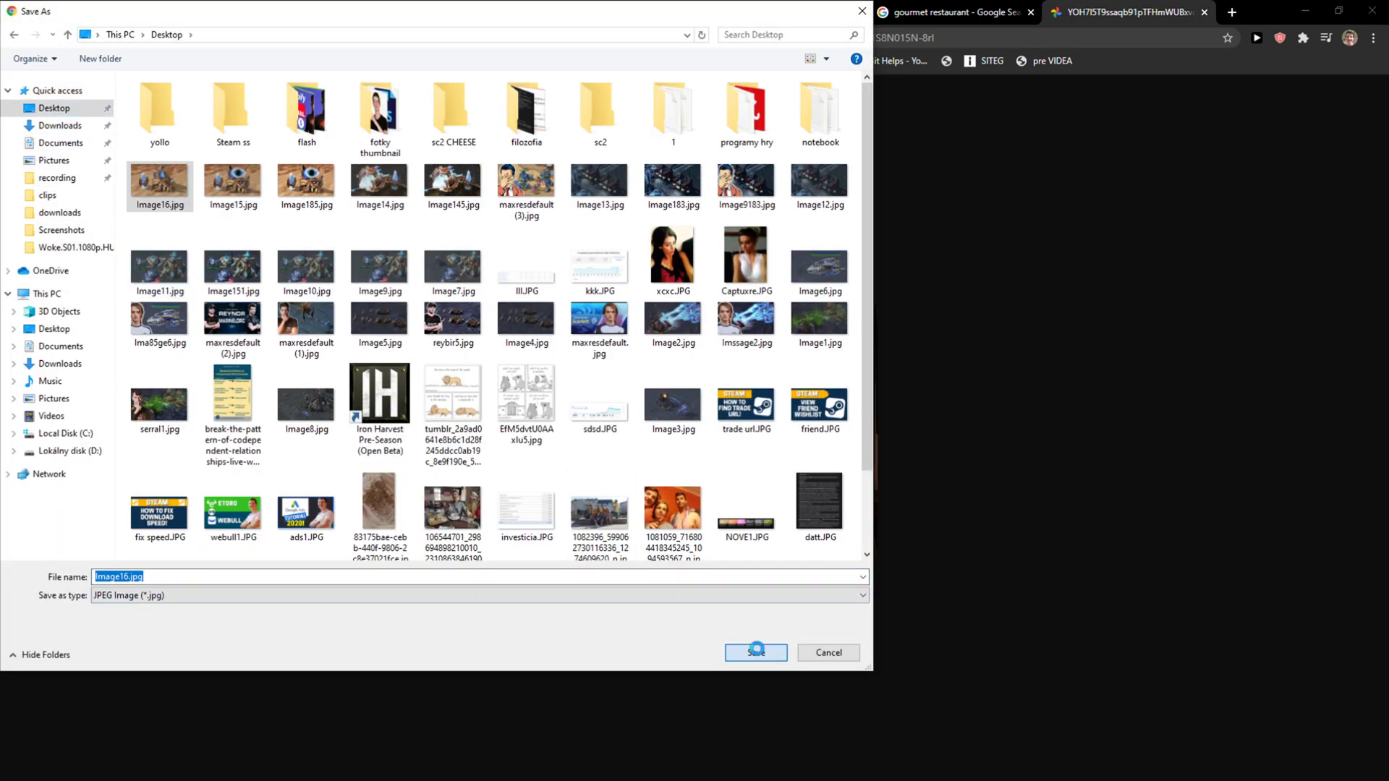
left_click(760, 653)
left_click(750, 404)
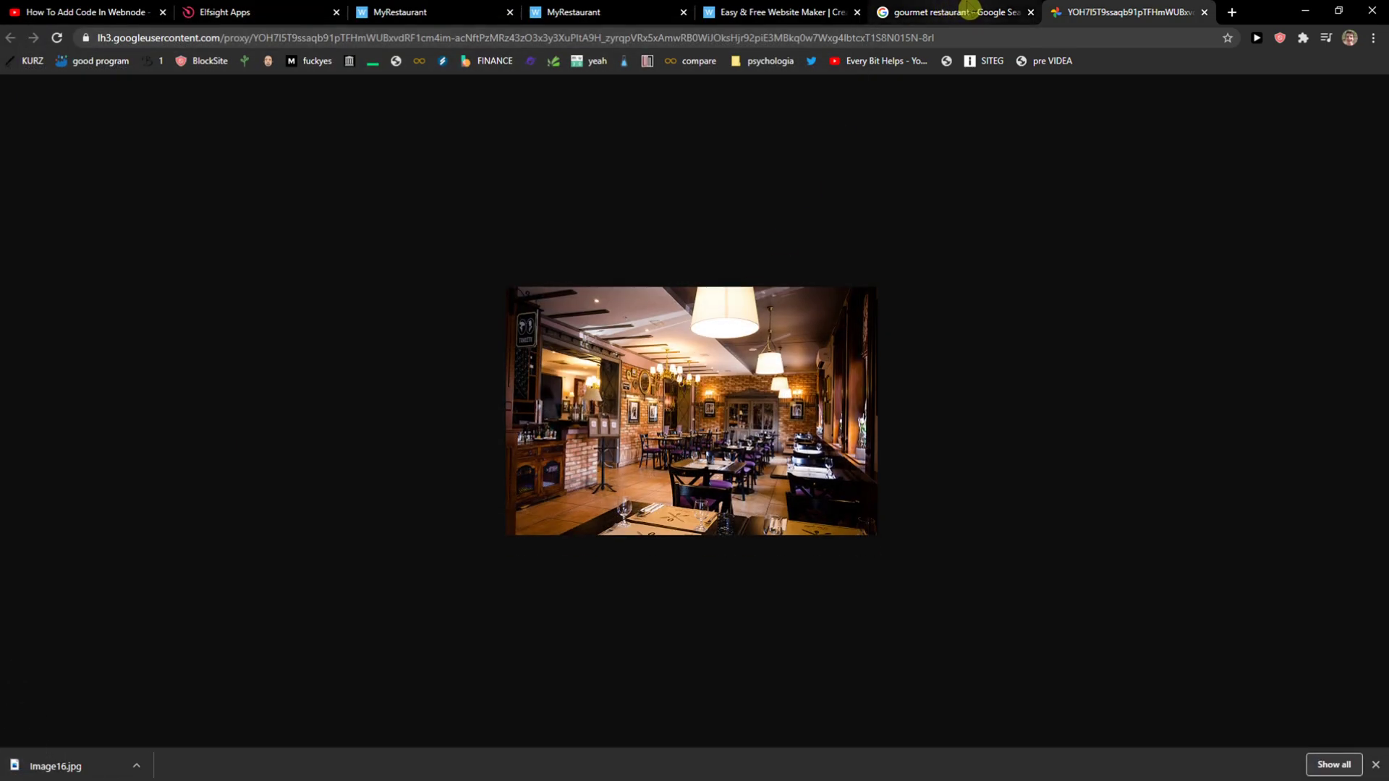
Open the second interior picture, with the purple chairs, in its own tab and save it to the Desktop as unnamed.jpg
left_click(963, 13)
left_click(390, 163)
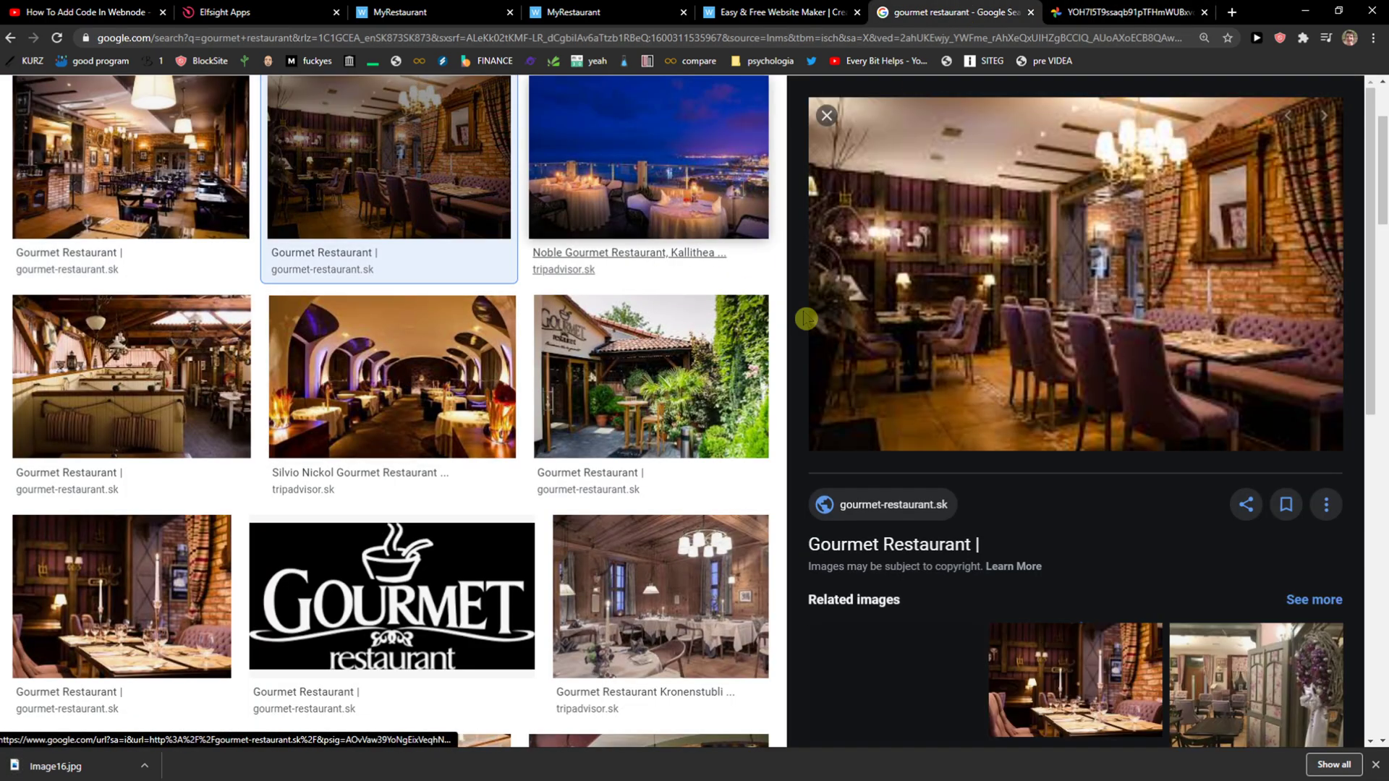
right_click(1065, 324)
left_click(1129, 438)
left_click(1147, 13)
right_click(661, 359)
left_click(672, 390)
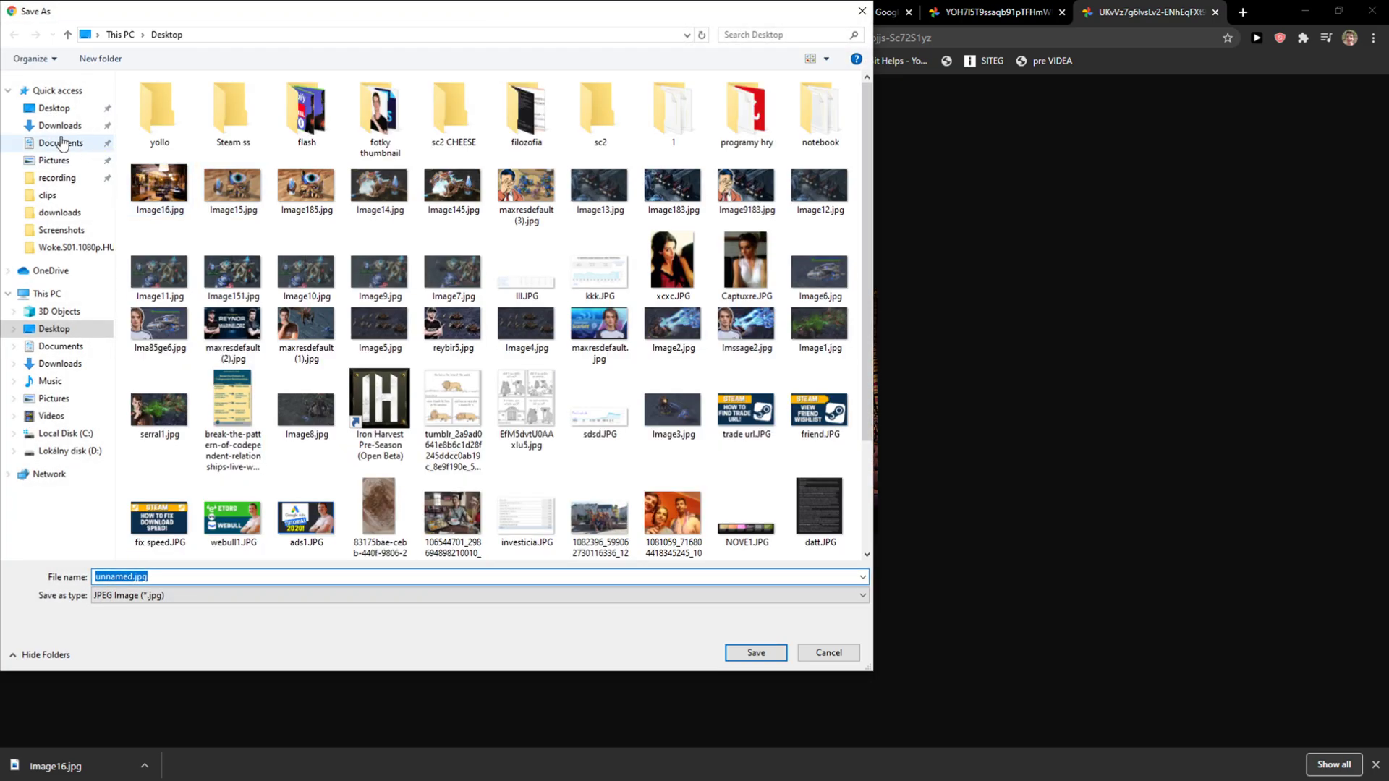
left_click(756, 654)
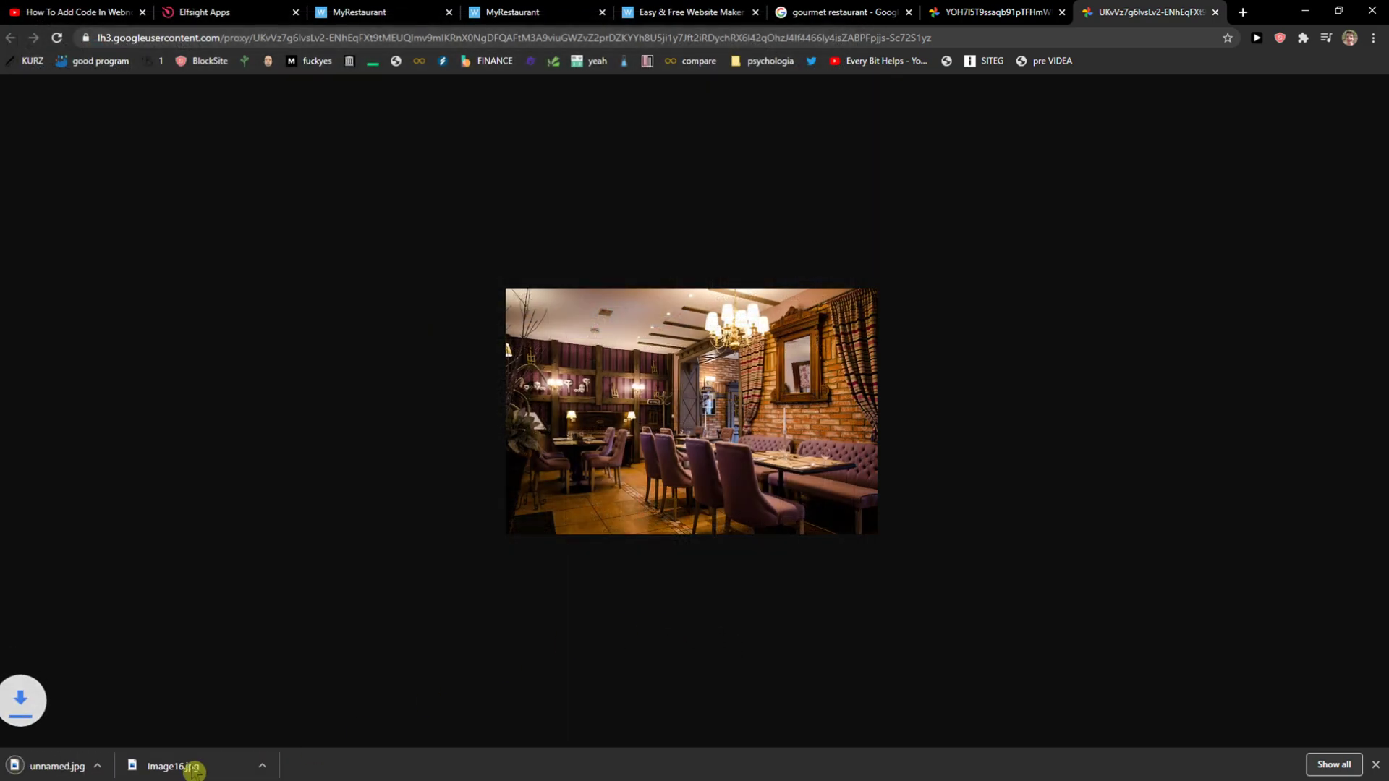
left_click(309, 765)
left_click(361, 422)
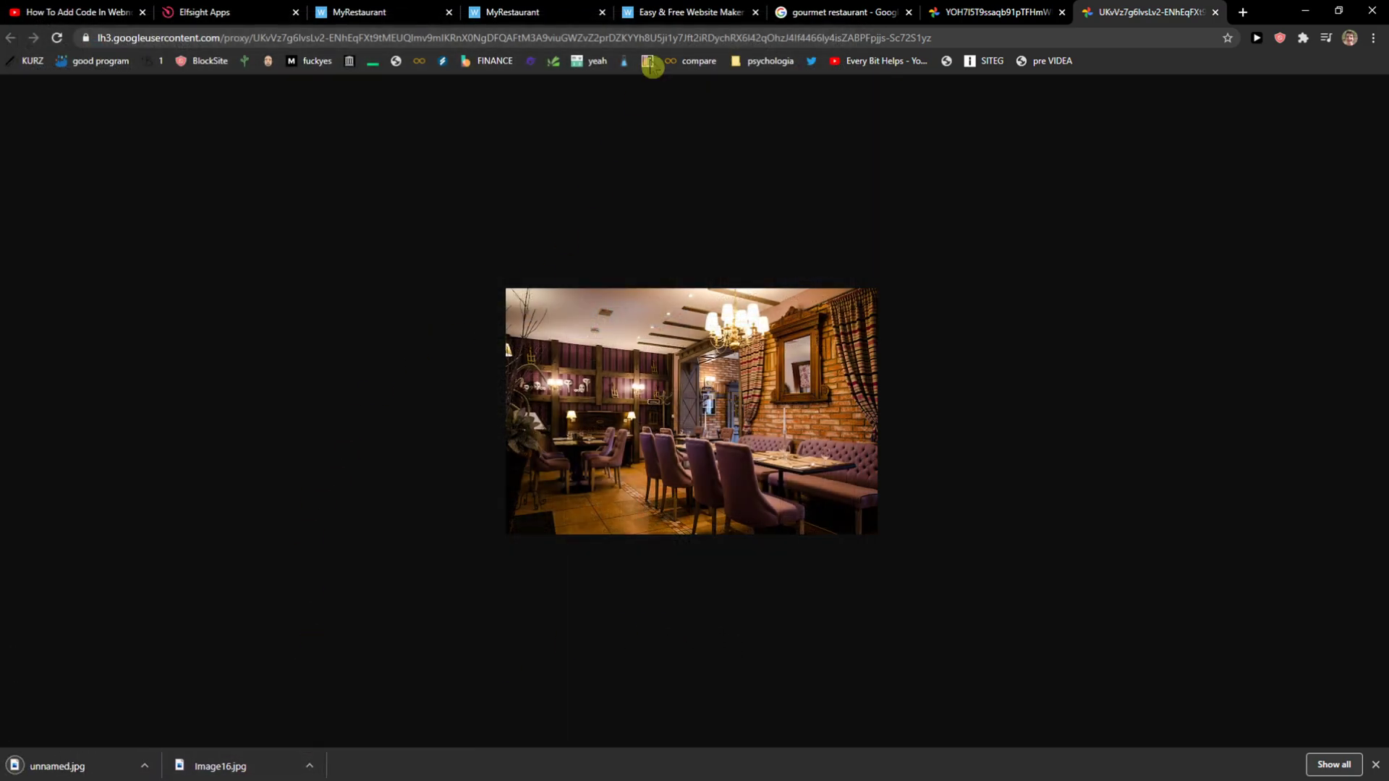
Return to the website editor and upload unnamed.jpg and Image16.jpg from the Desktop into the new photo gallery
left_click(735, 10)
left_click(376, 12)
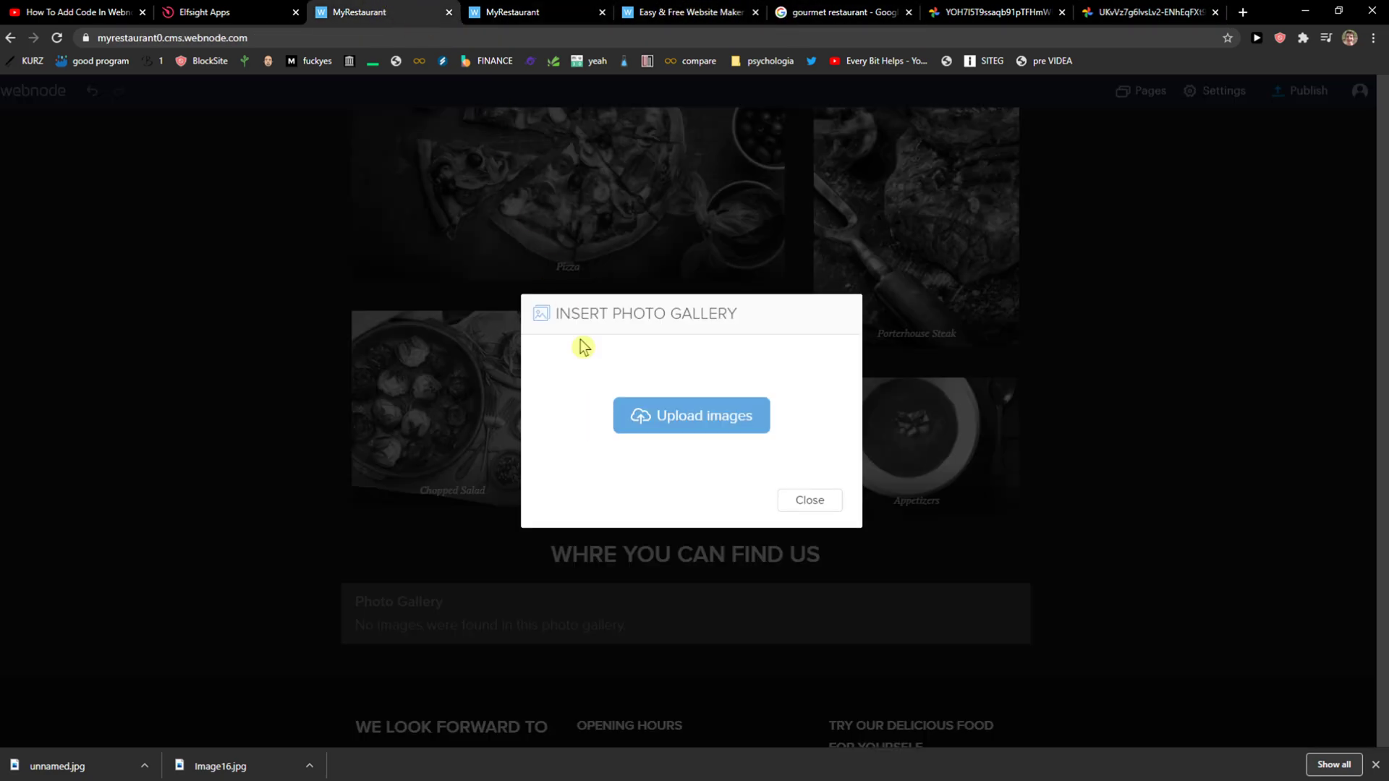
left_click(665, 415)
double_click(161, 217)
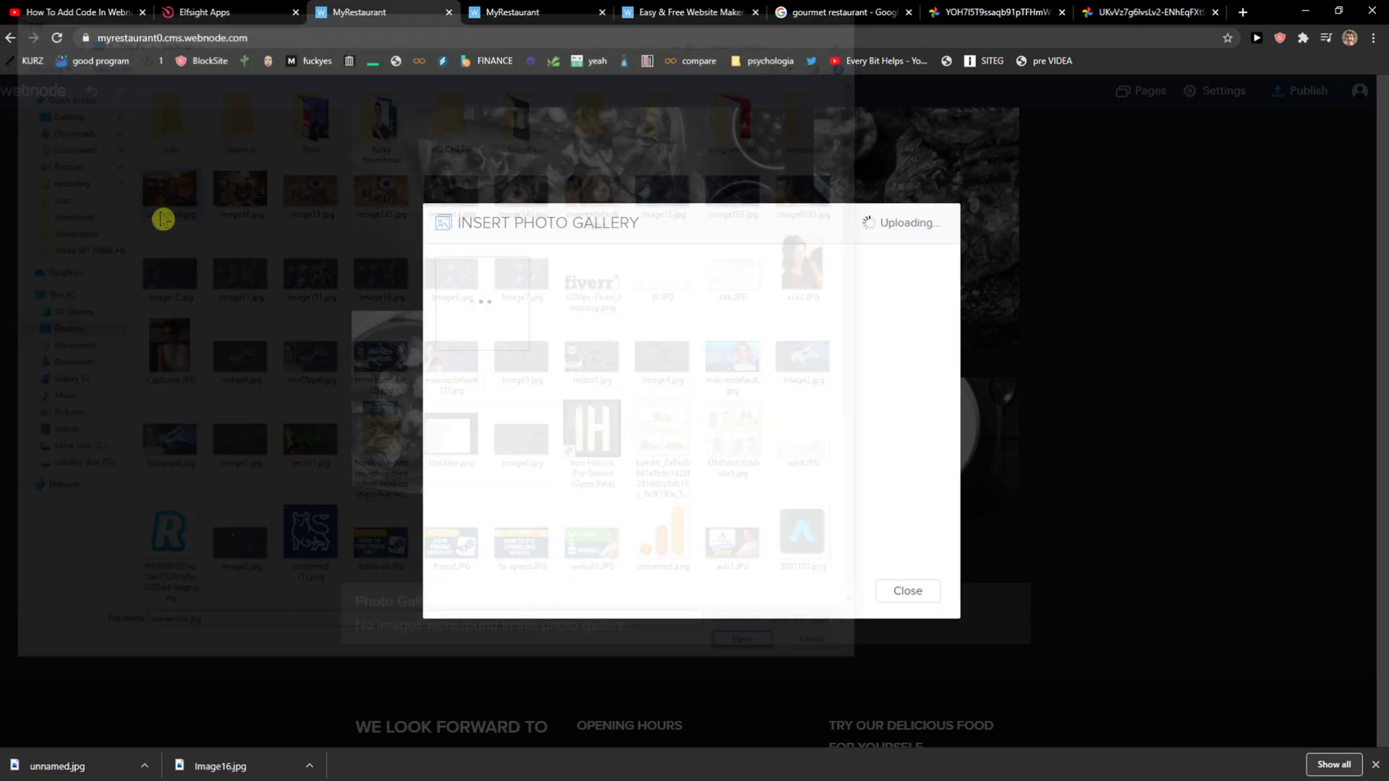
left_click(905, 224)
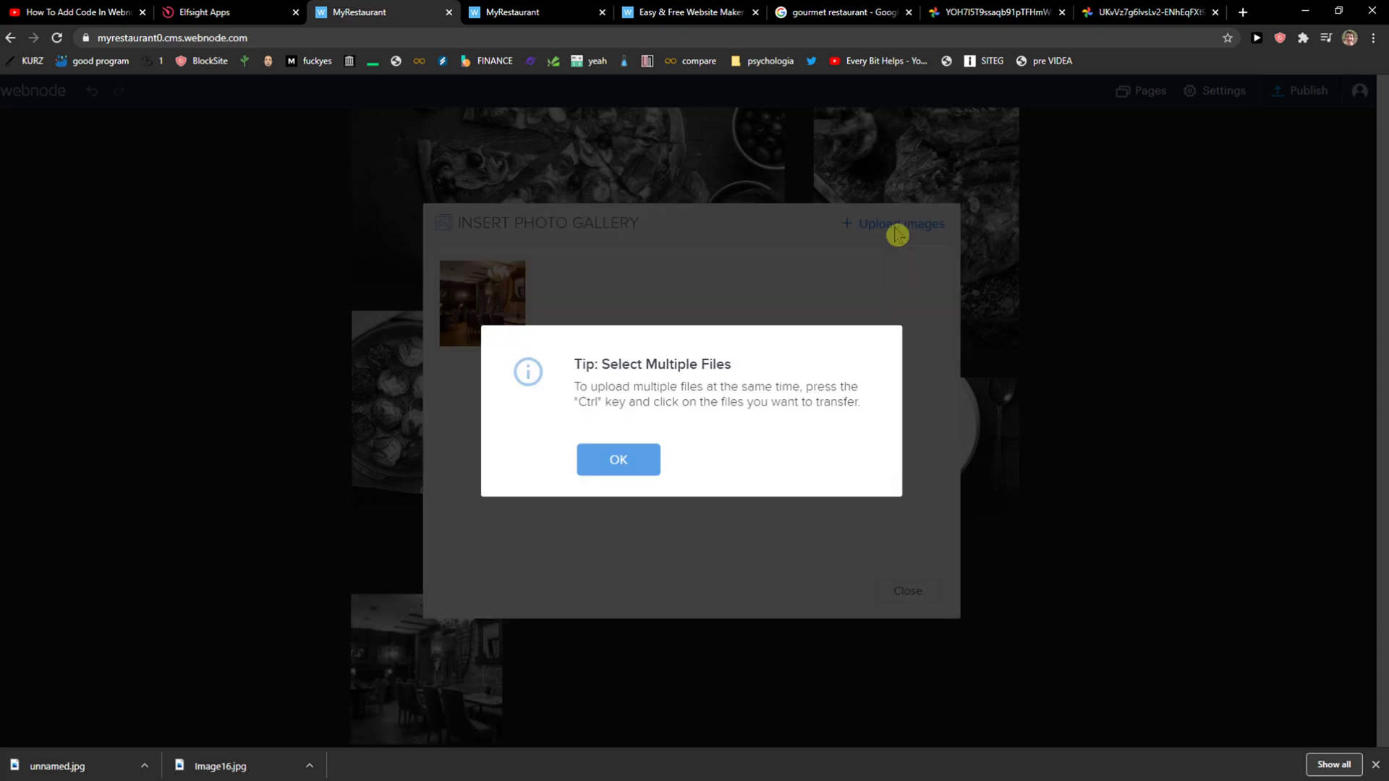
left_click(643, 458)
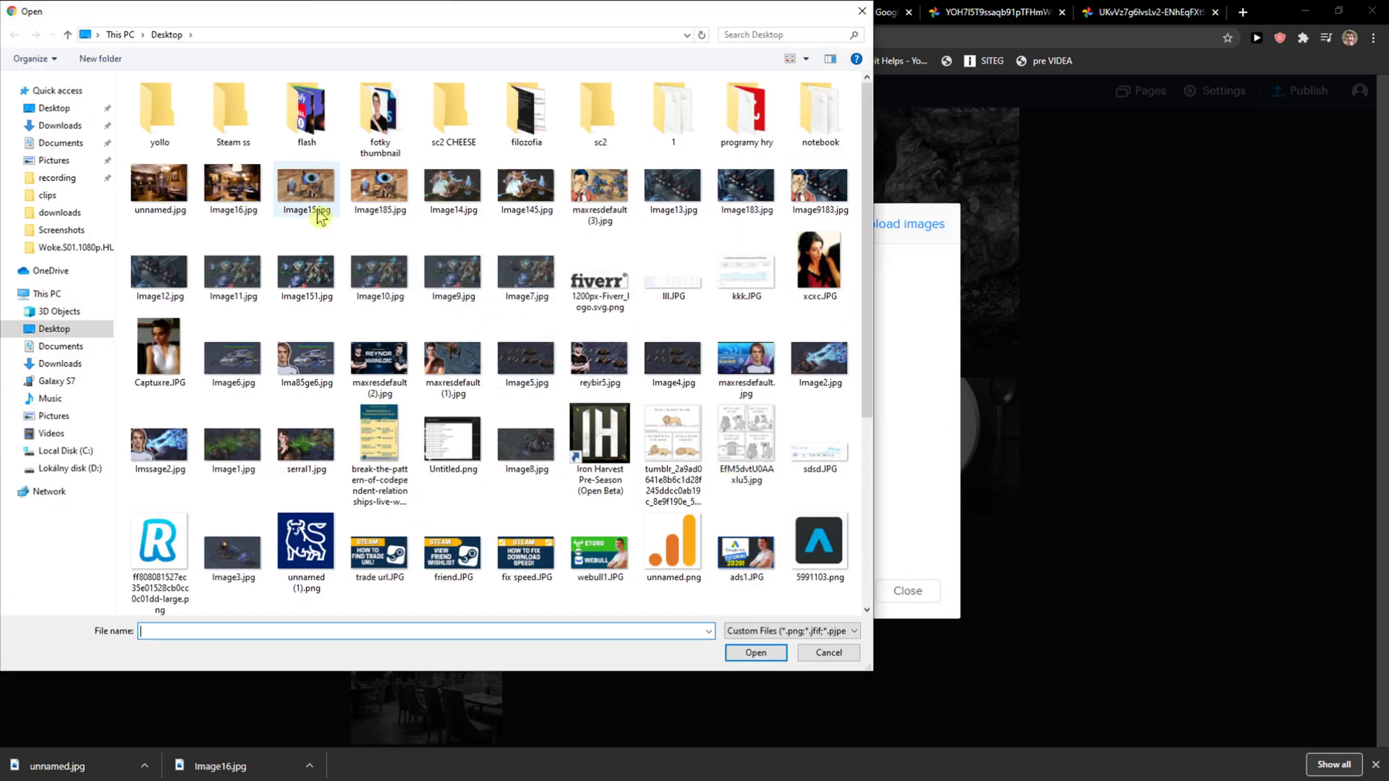
left_click(250, 202)
double_click(250, 201)
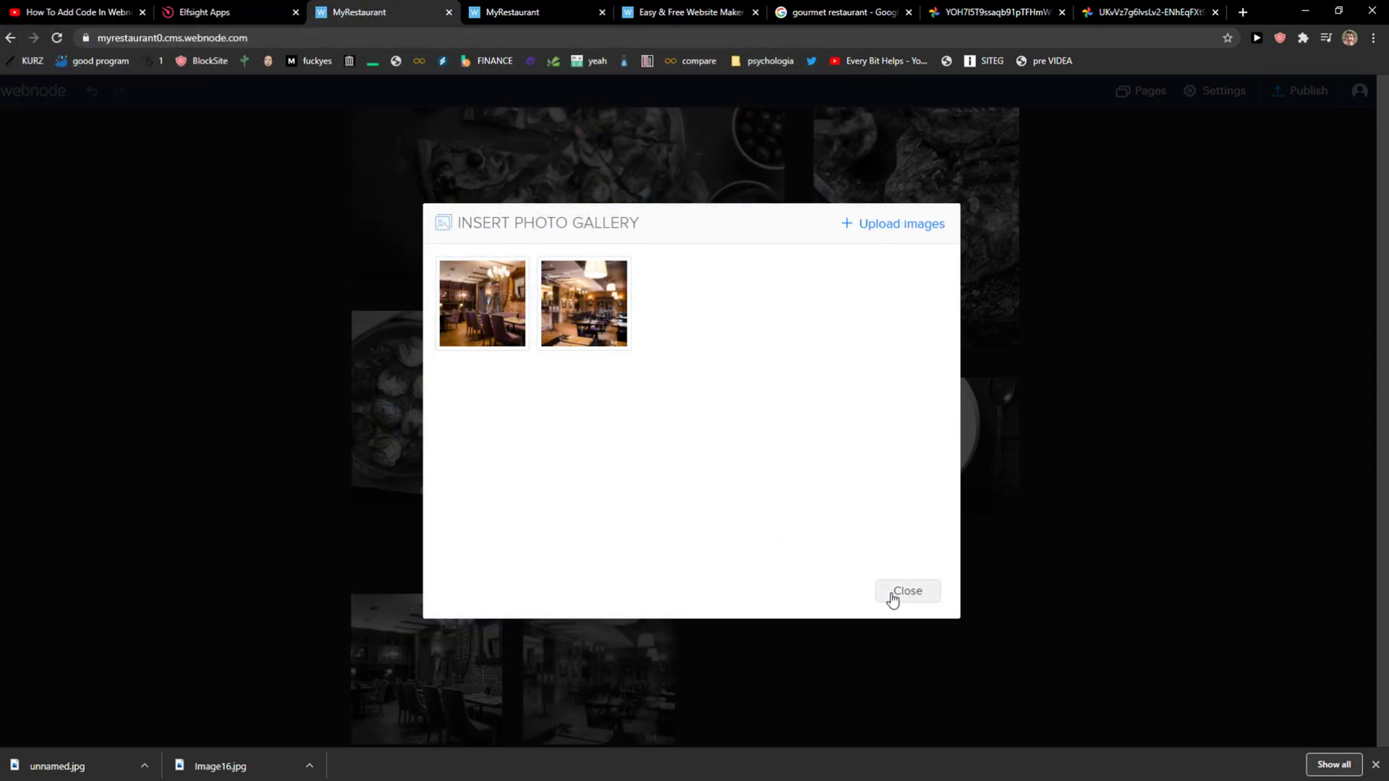
left_click(907, 591)
Look over the whole home page, from the header and HTML code block to the new photo gallery and the footer
scroll(595, 534, "down", 3)
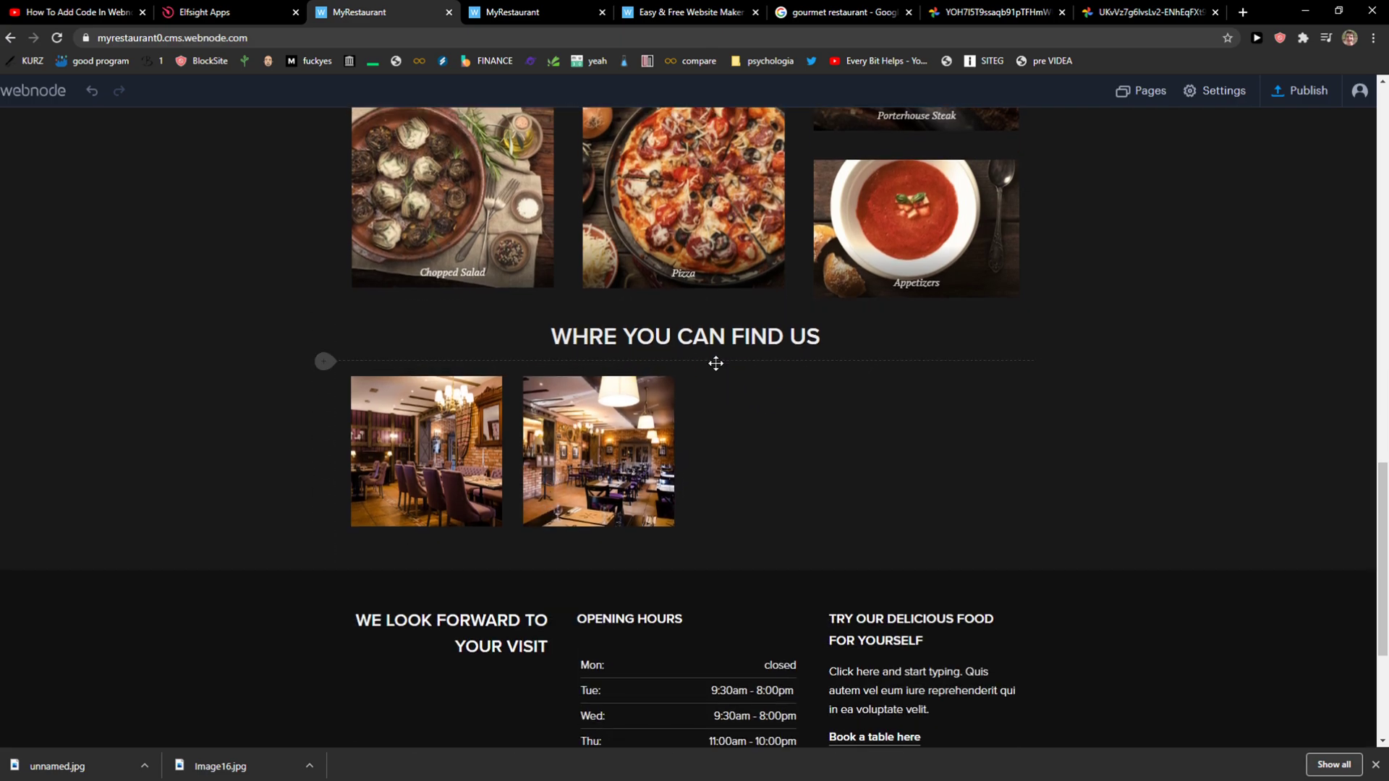
scroll(654, 335, "up", 14)
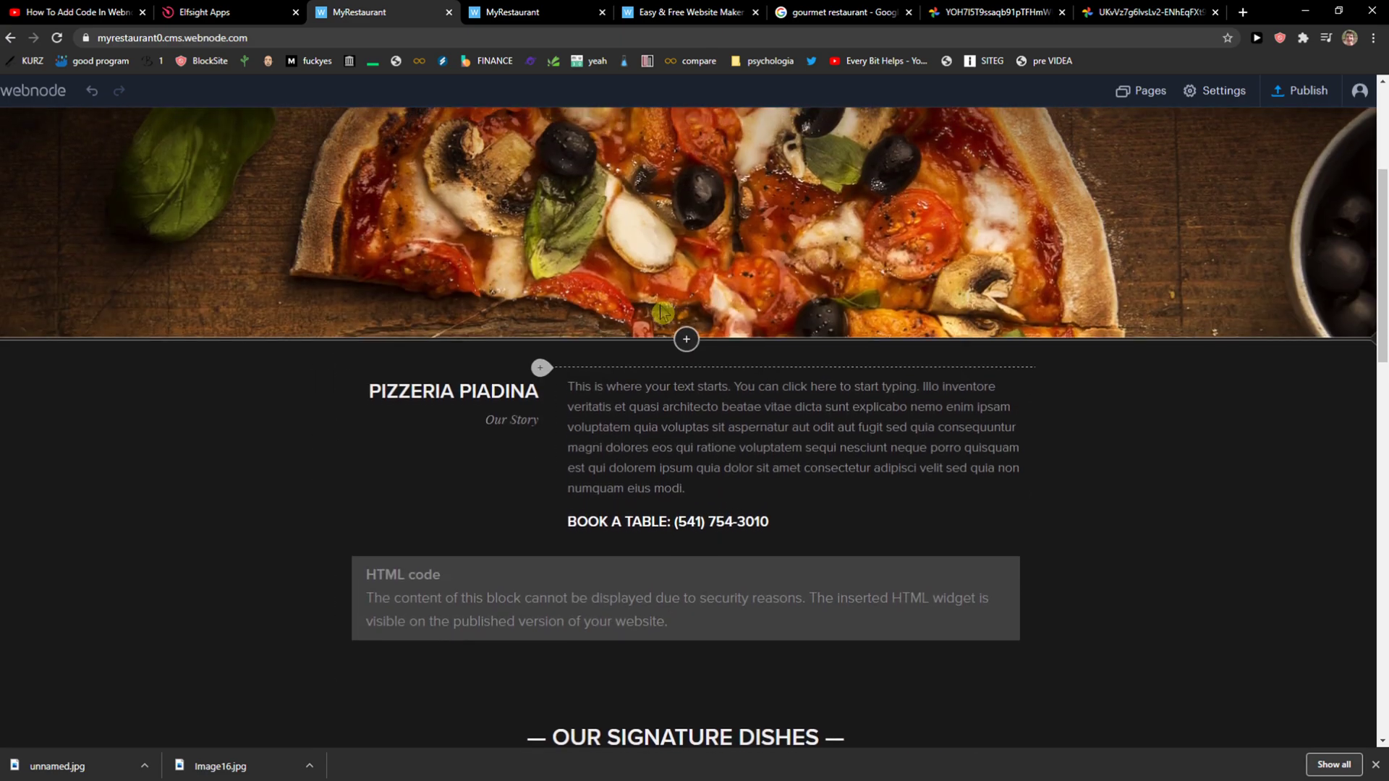
scroll(664, 312, "up", 2)
scroll(320, 407, "down", 3)
scroll(574, 402, "up", 5)
scroll(575, 402, "down", 7)
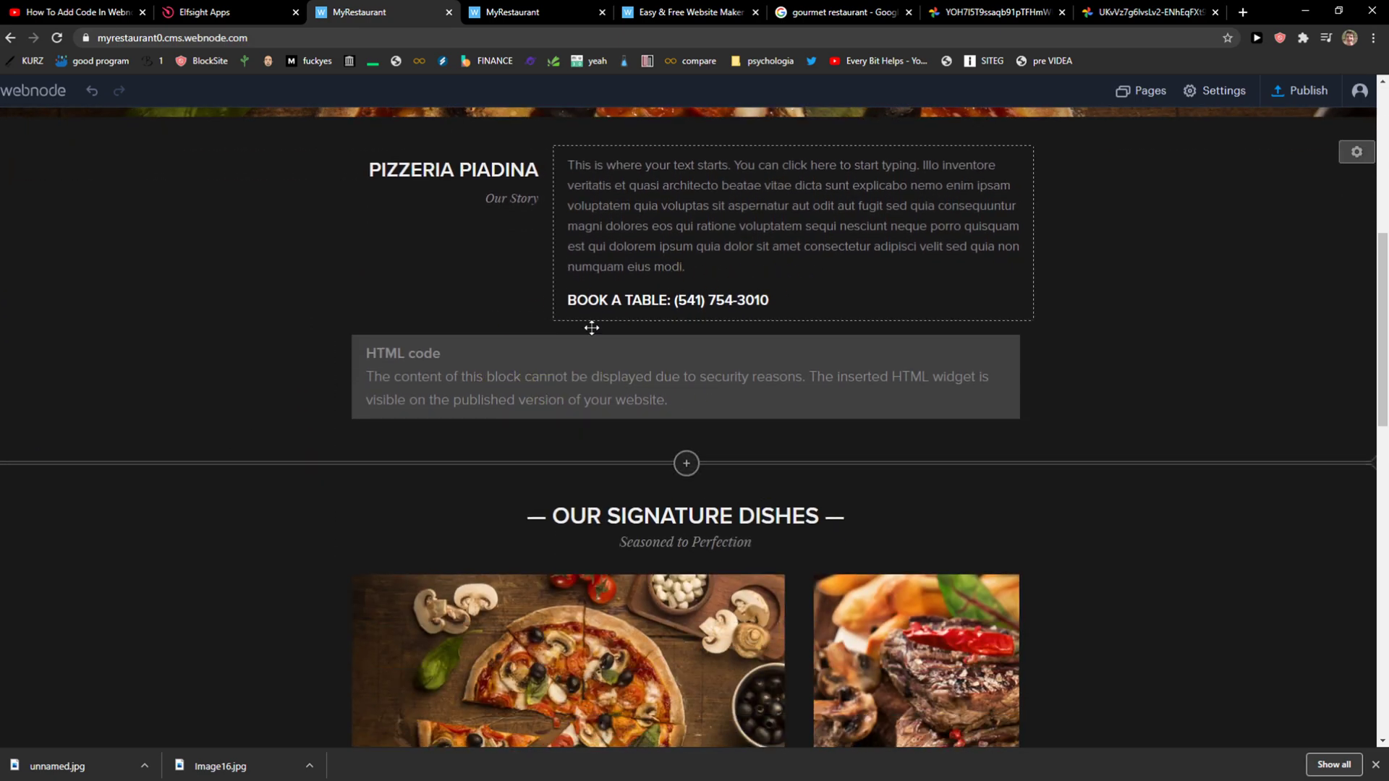
scroll(642, 387, "down", 3)
scroll(576, 389, "down", 2)
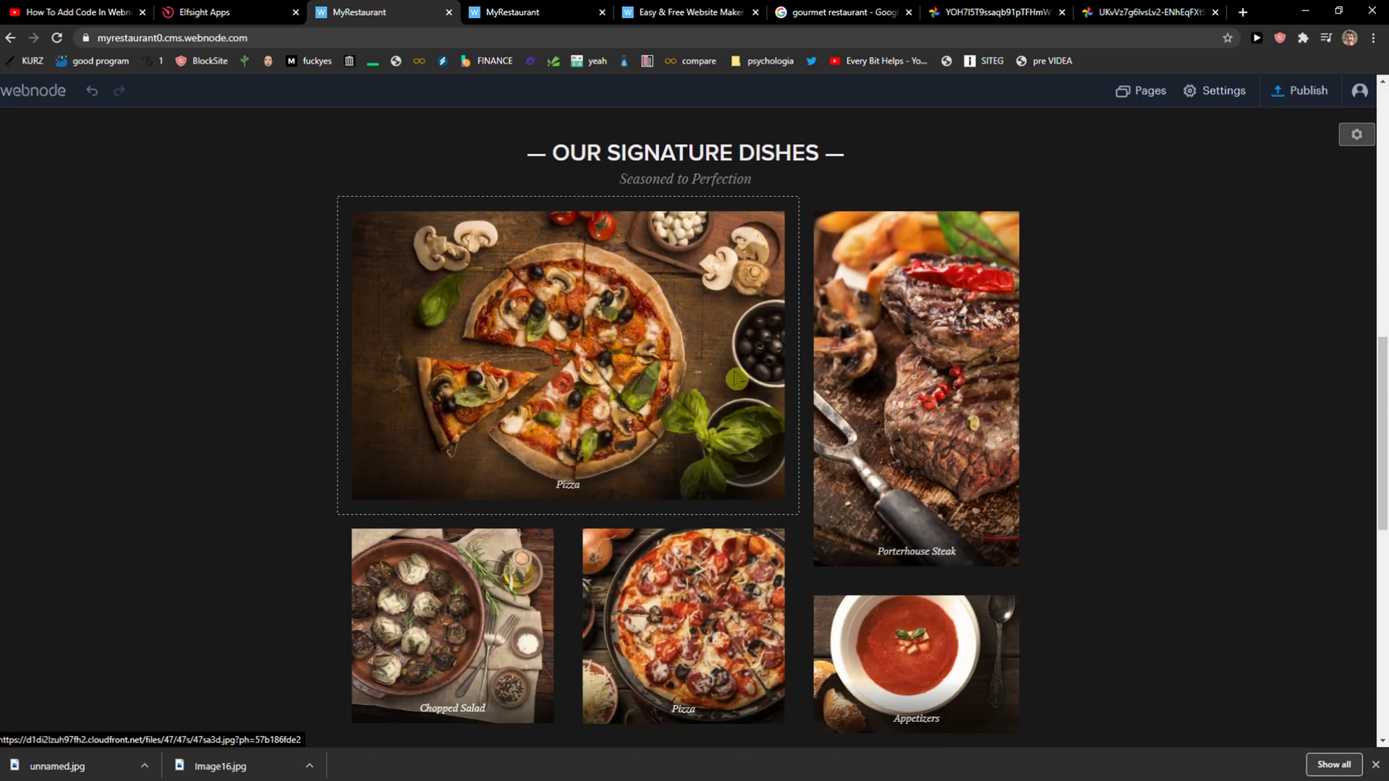
scroll(593, 463, "down", 6)
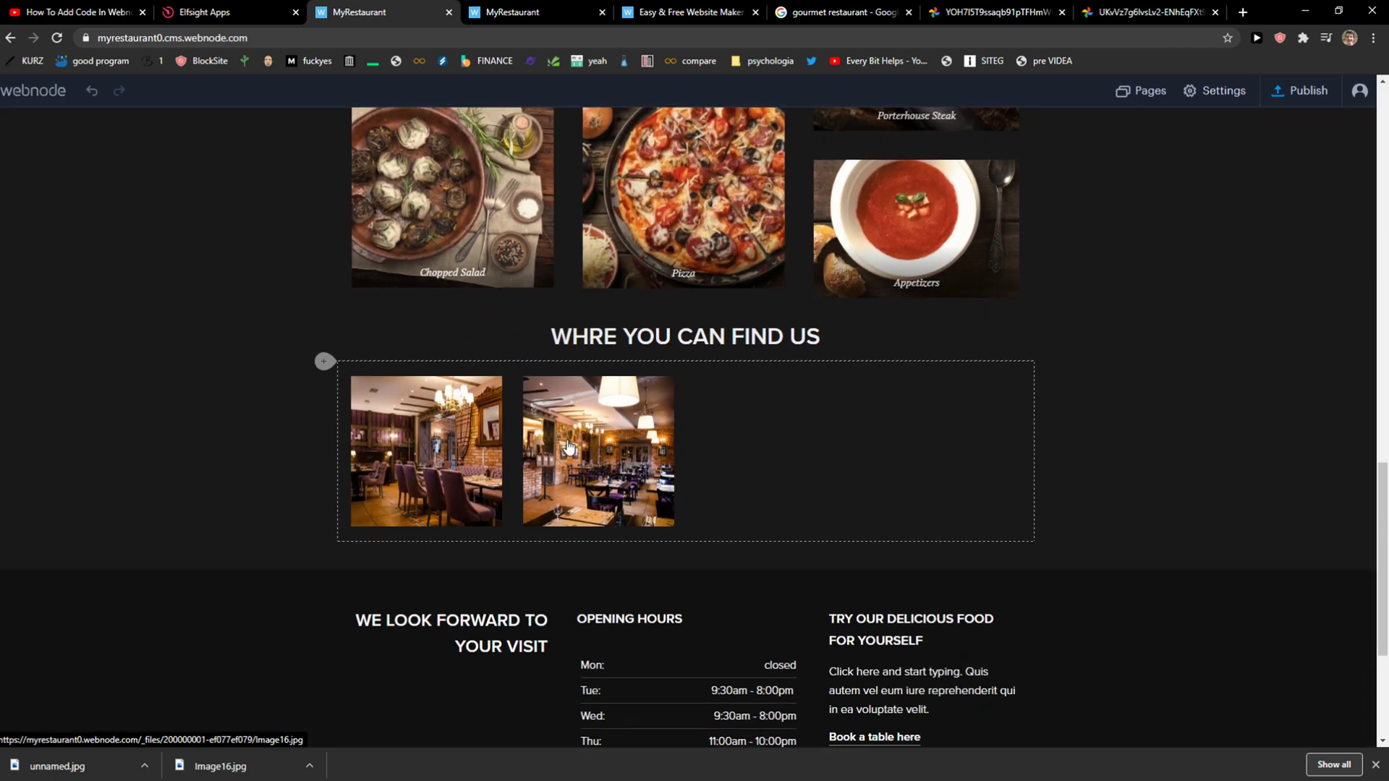
scroll(634, 430, "down", 2)
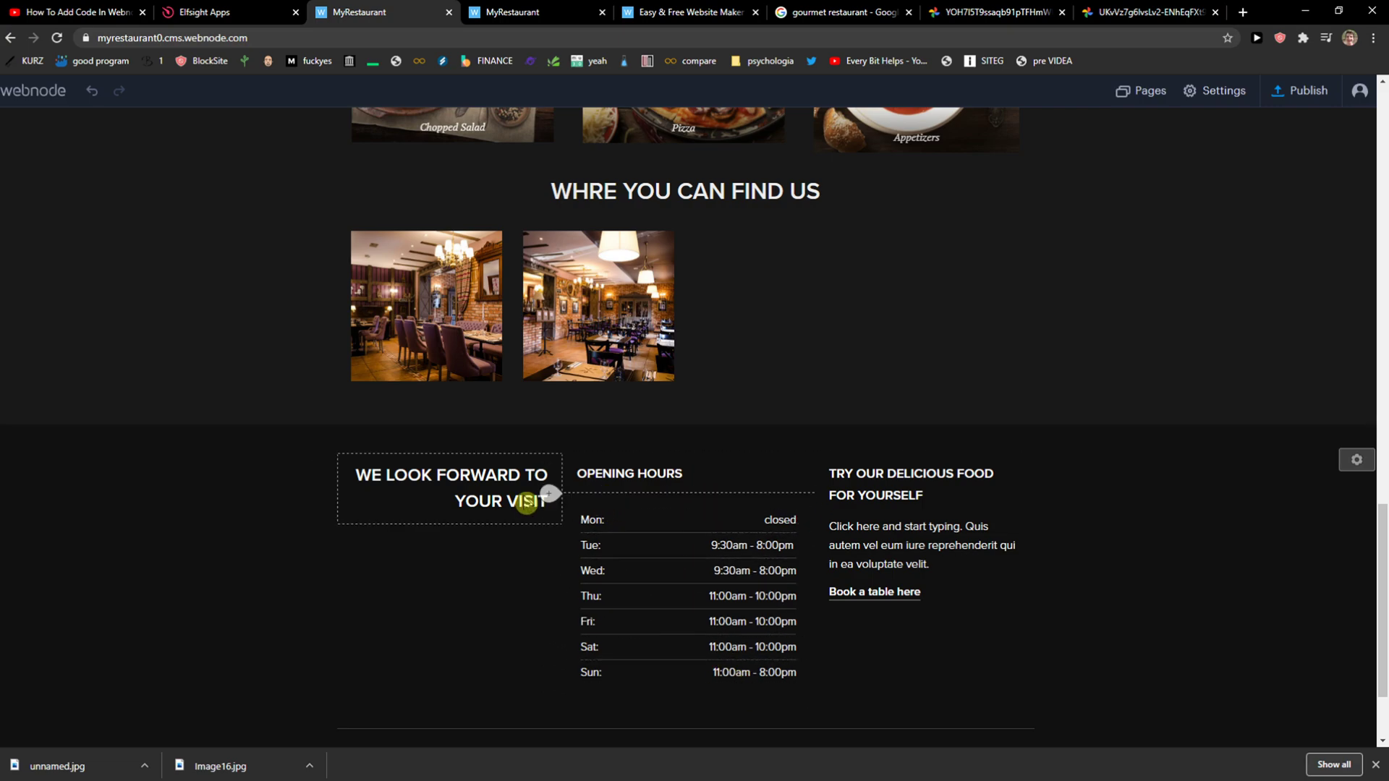
scroll(530, 505, "down", 2)
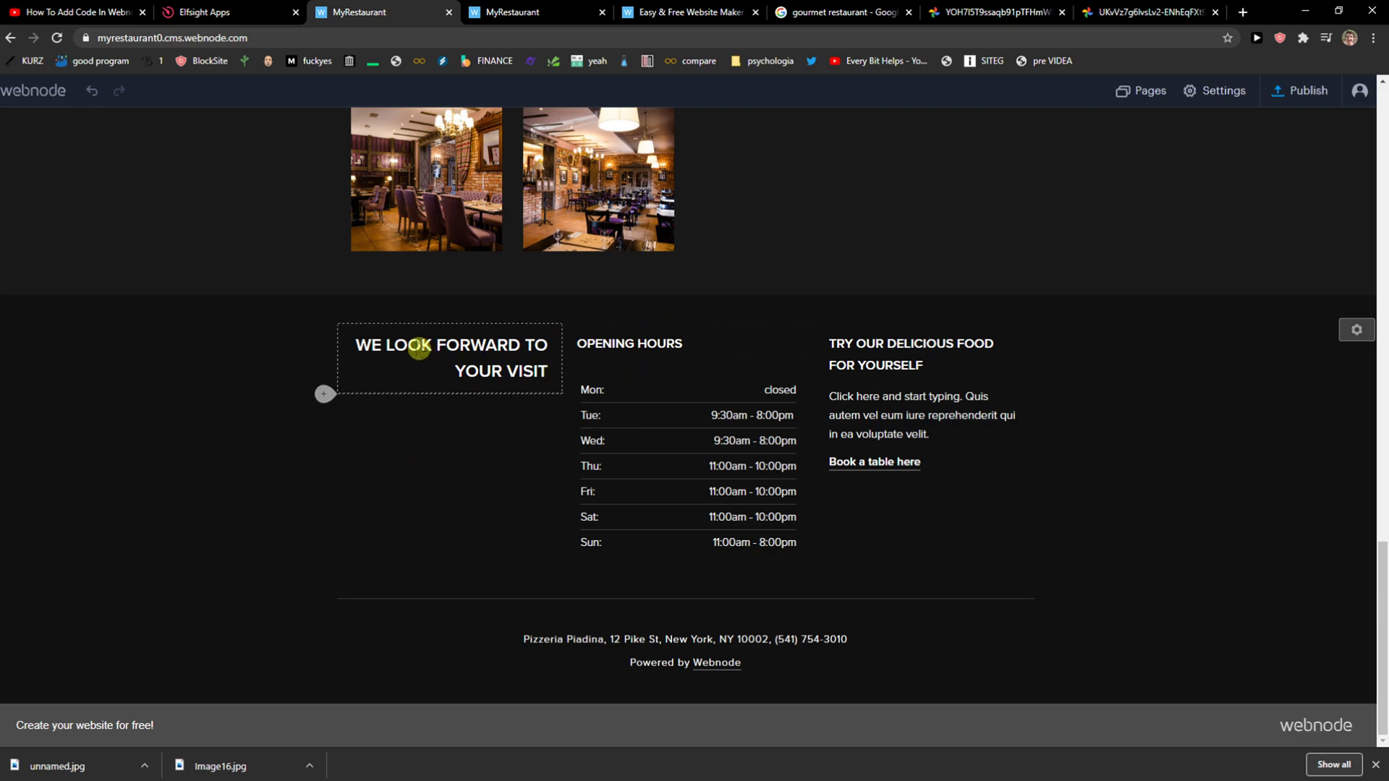
key("Home")
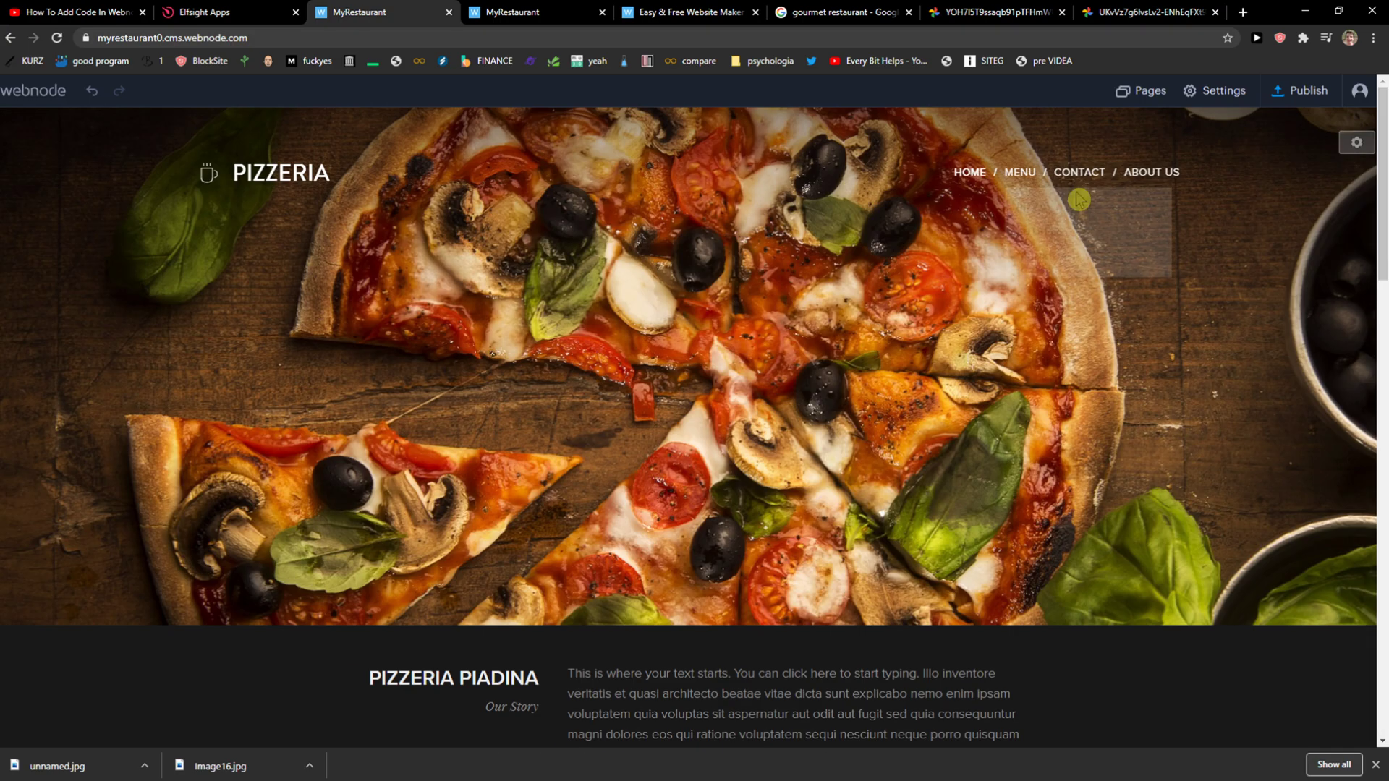
Go to the Contact page and insert a contact form between the Contact Us heading and the map
left_click(1080, 179)
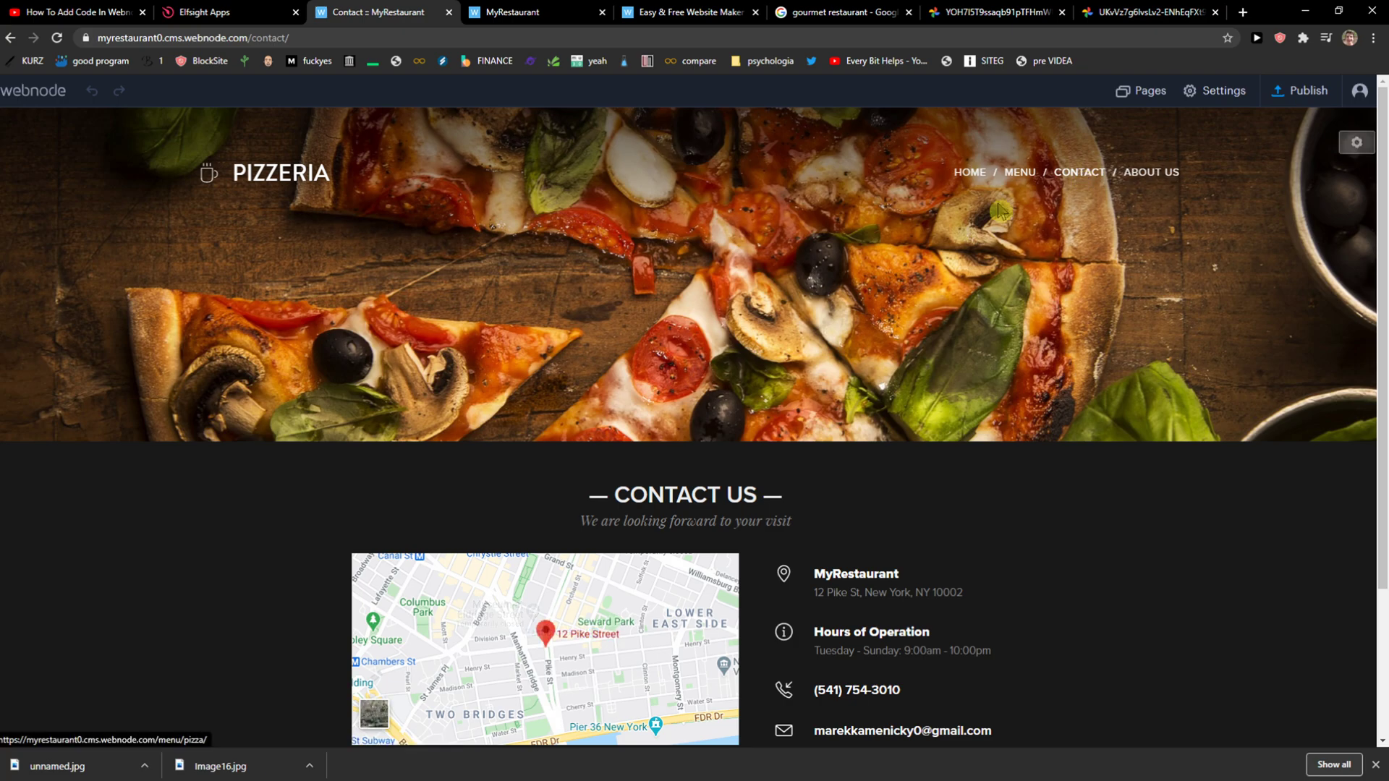
scroll(851, 317, "down", 2)
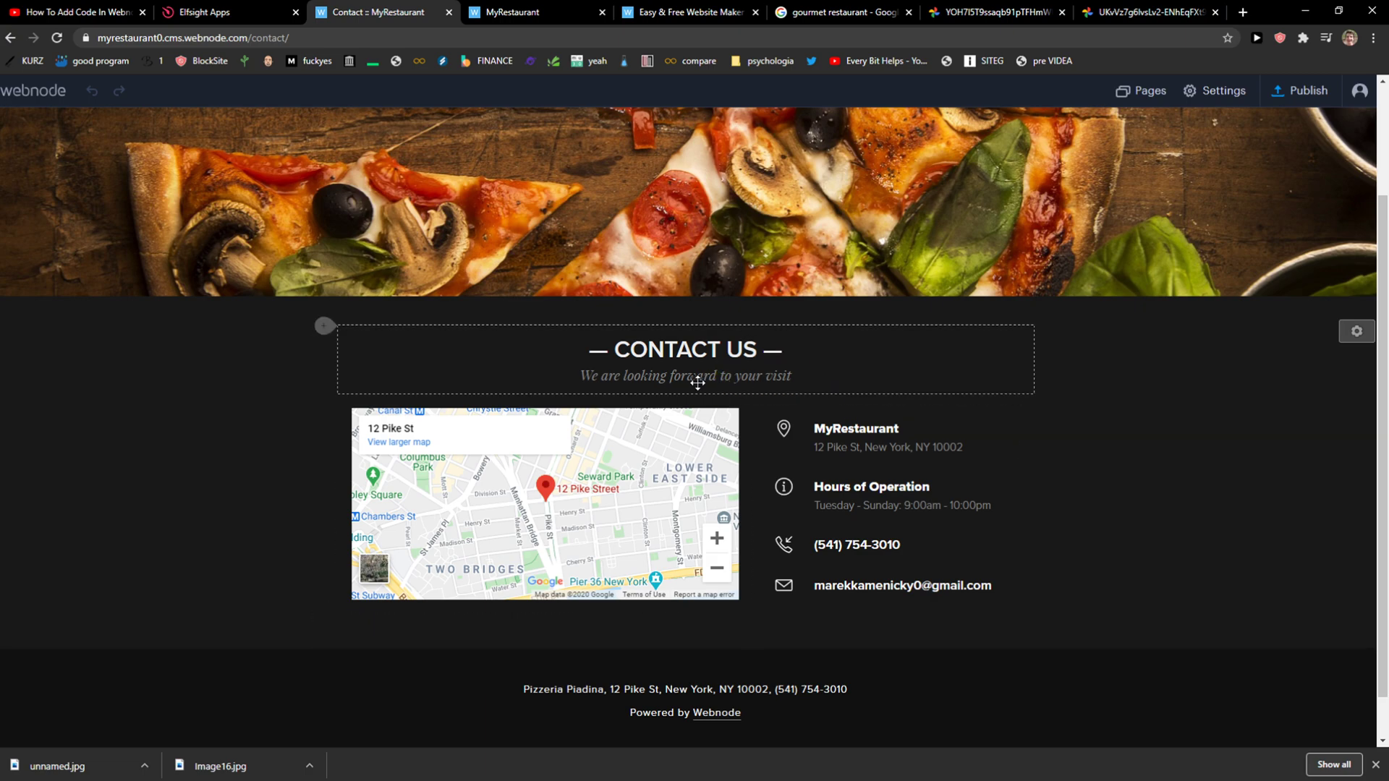
left_click(329, 400)
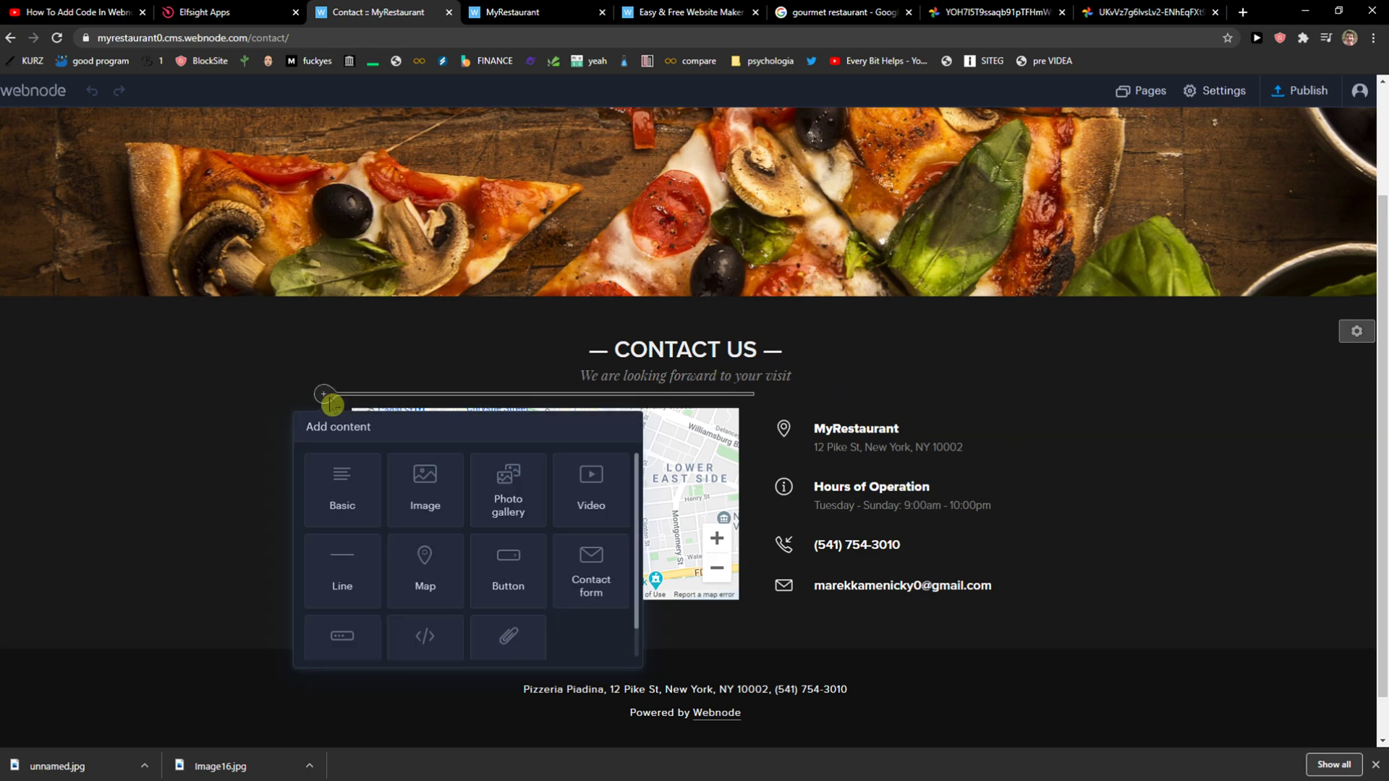
scroll(443, 496, "down", 1)
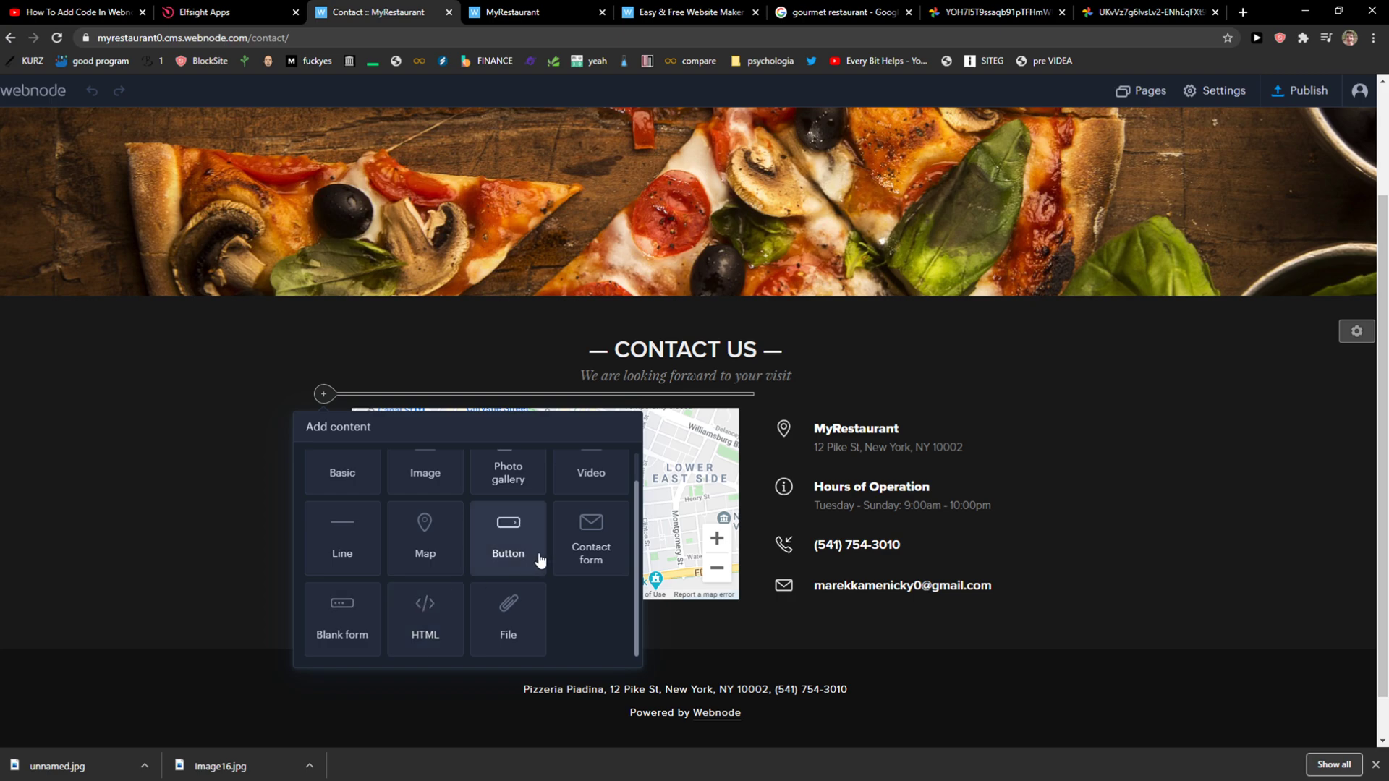
left_click(589, 544)
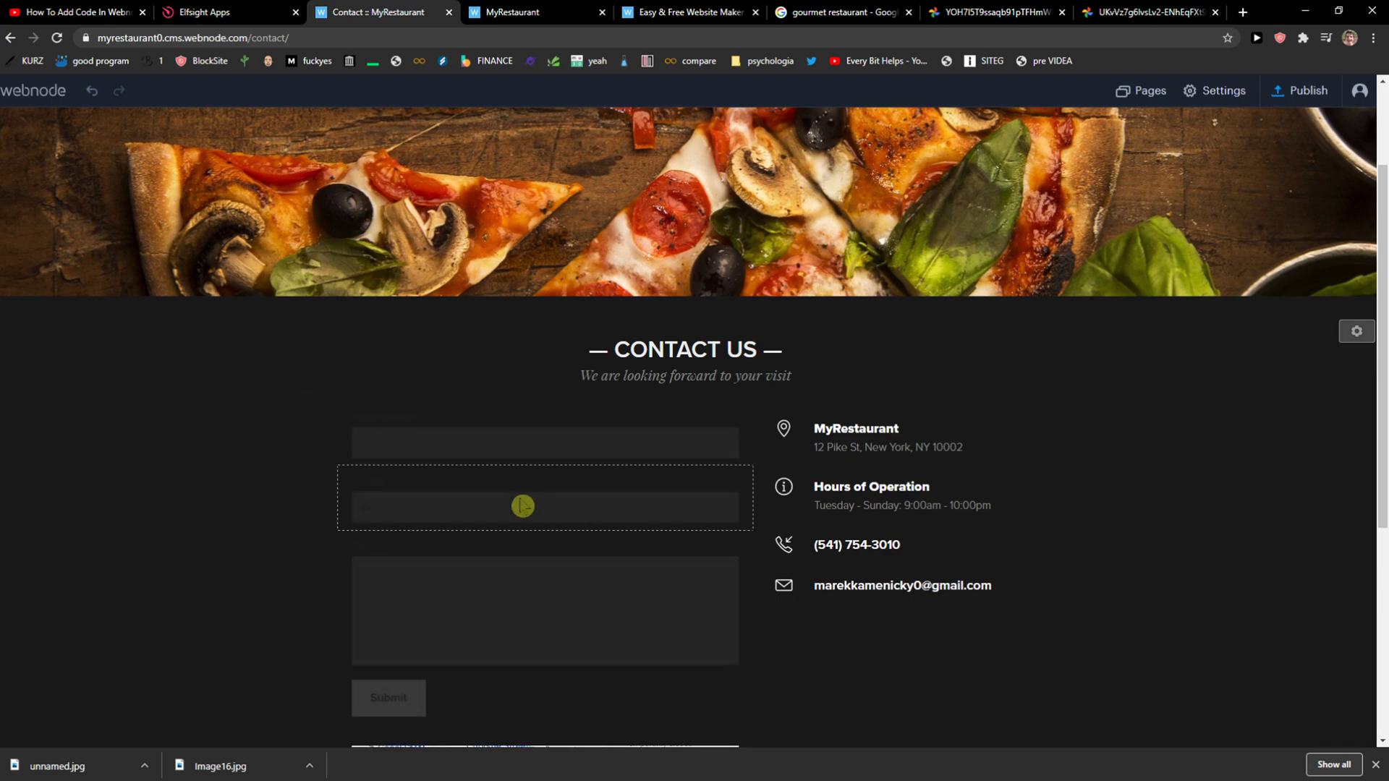
Undo the insertion of the narrow contact form above the map
left_click_drag(398, 403, 335, 416)
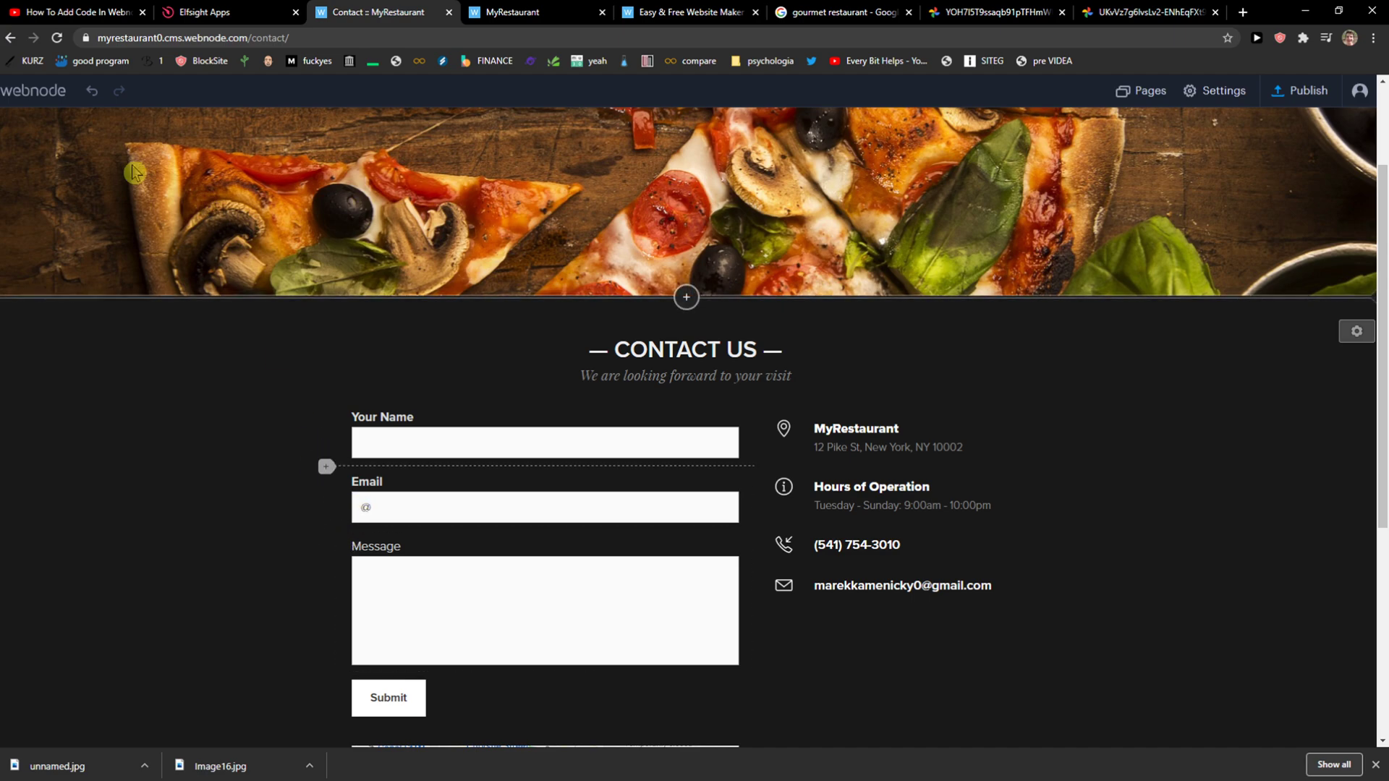
left_click(499, 711)
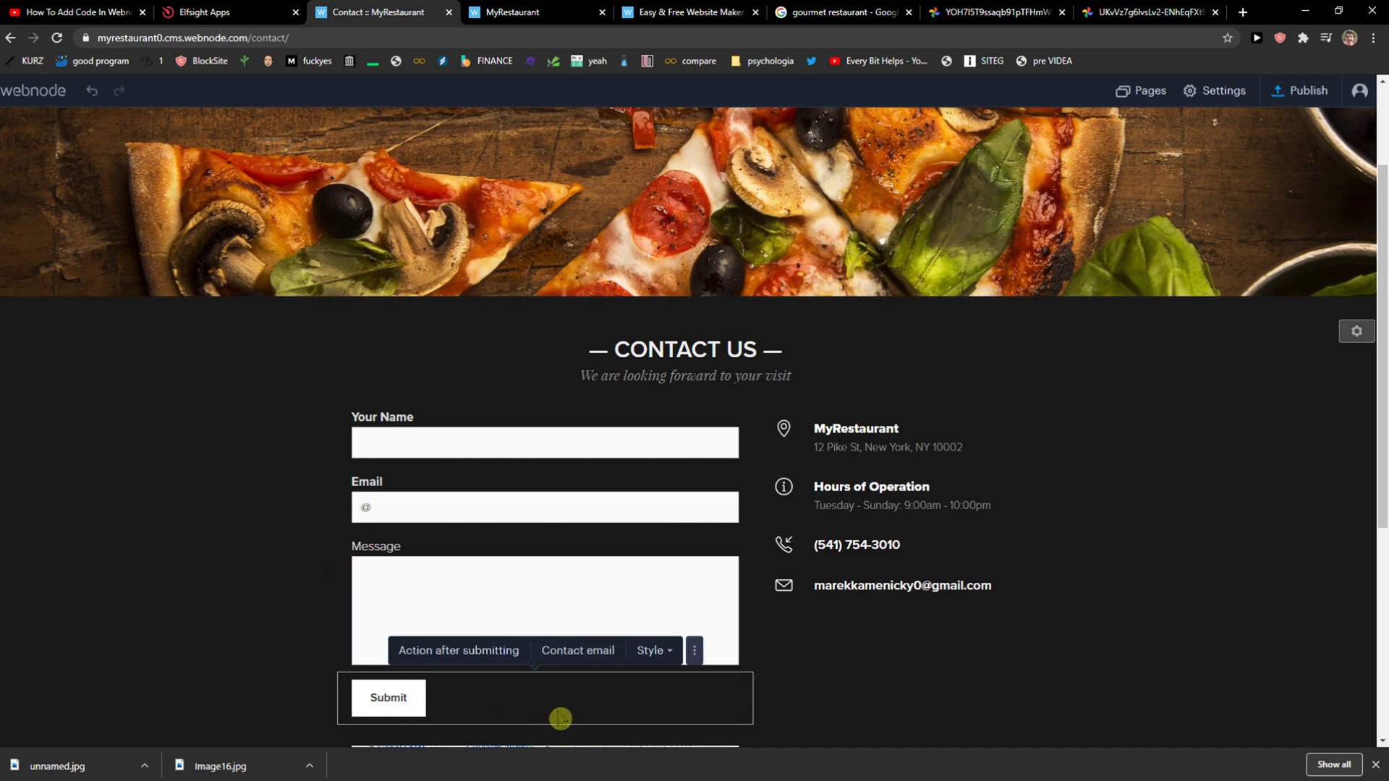
left_click(804, 696)
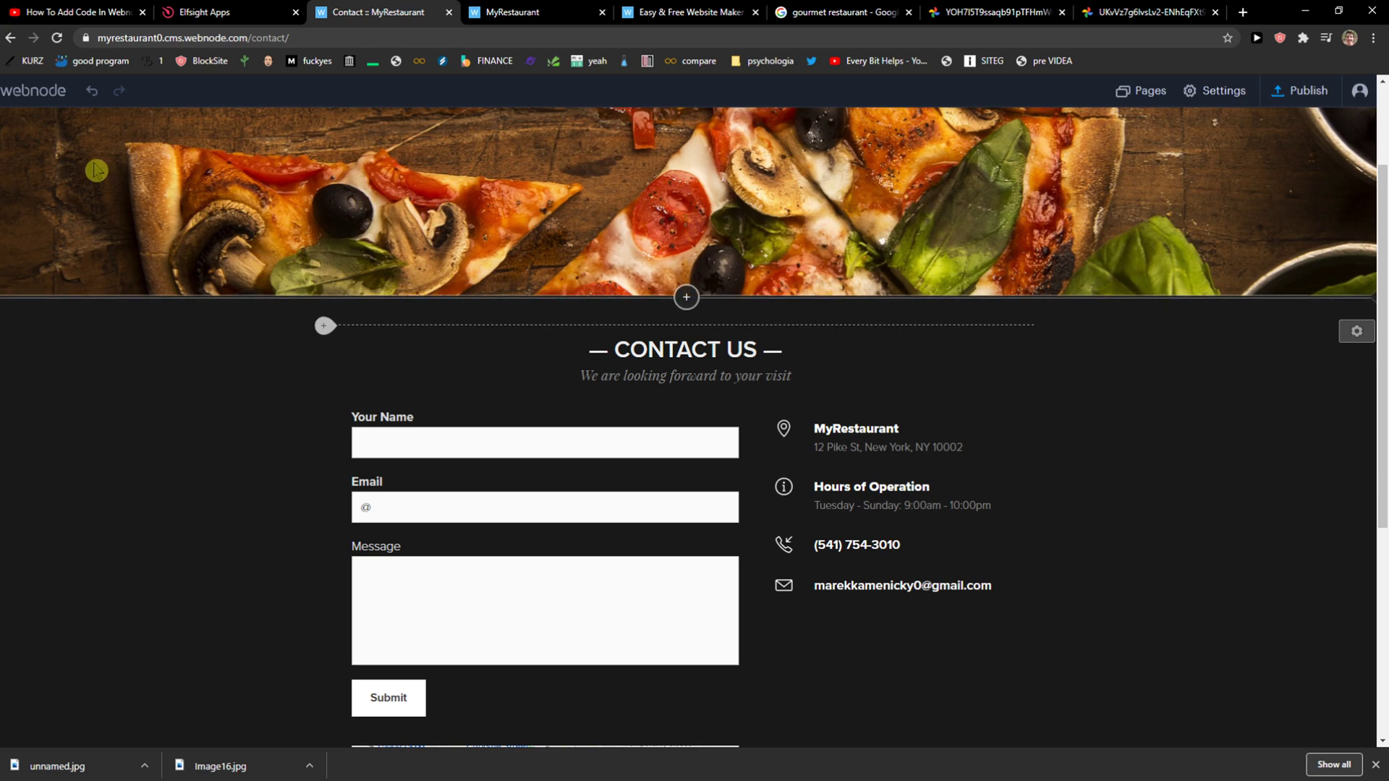
left_click(91, 91)
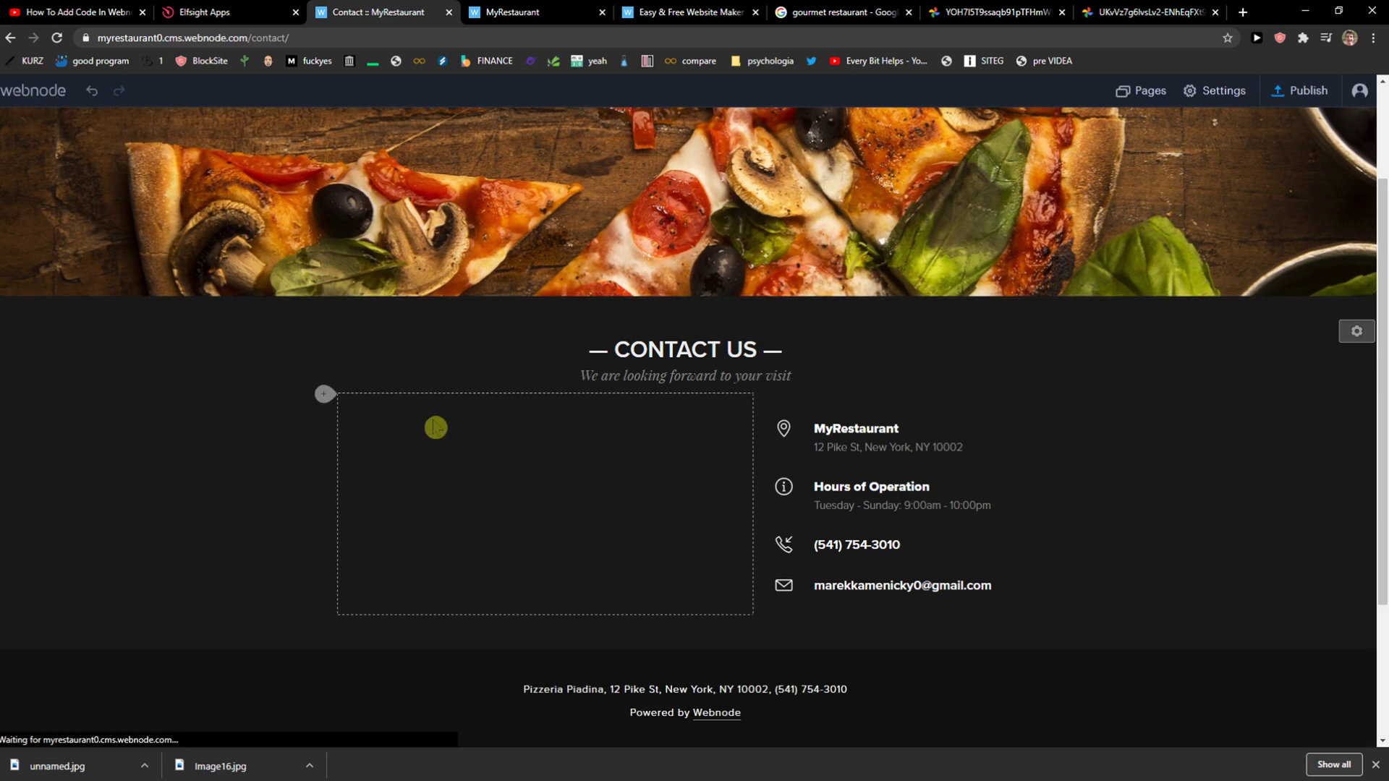
Insert a full-width contact form directly below the Contact Us heading and relabel its message field "Message For Reservation"
left_click(325, 394)
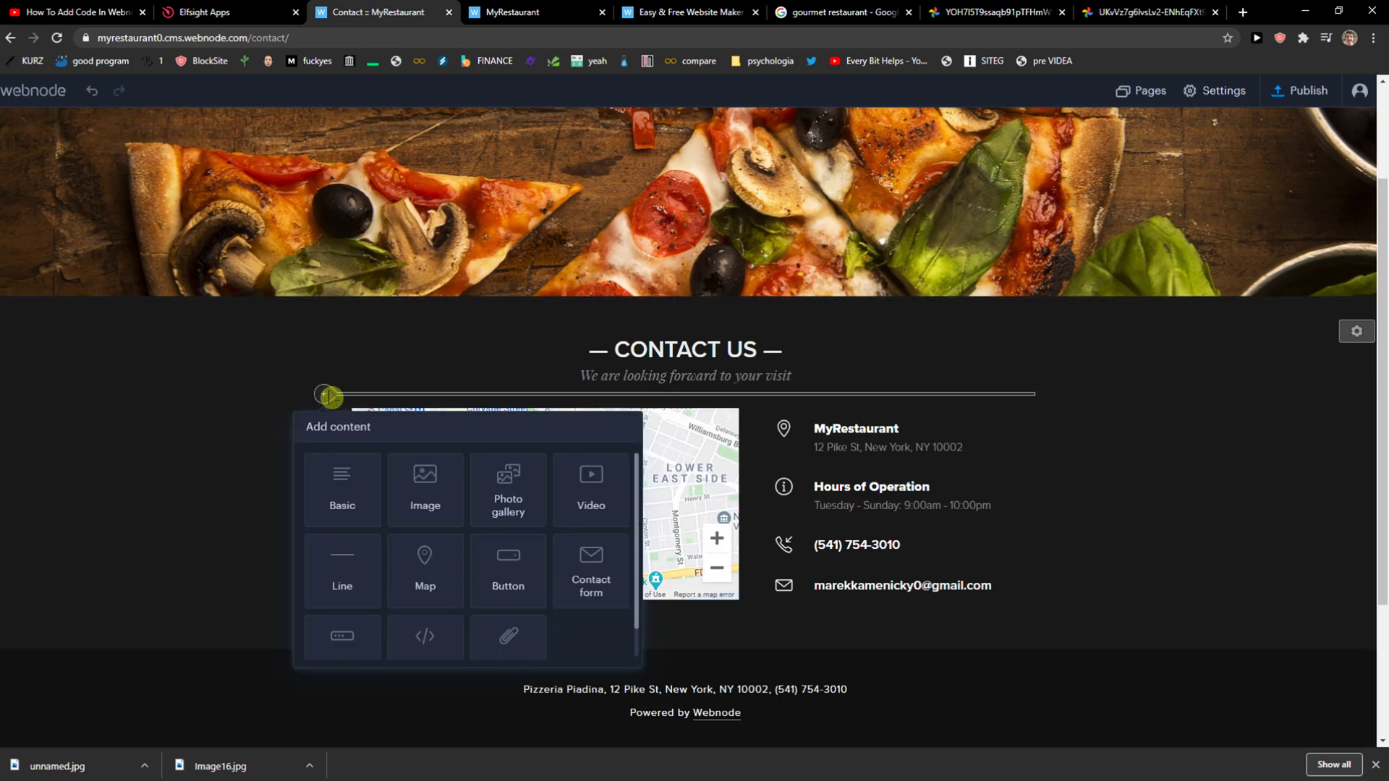
left_click(591, 571)
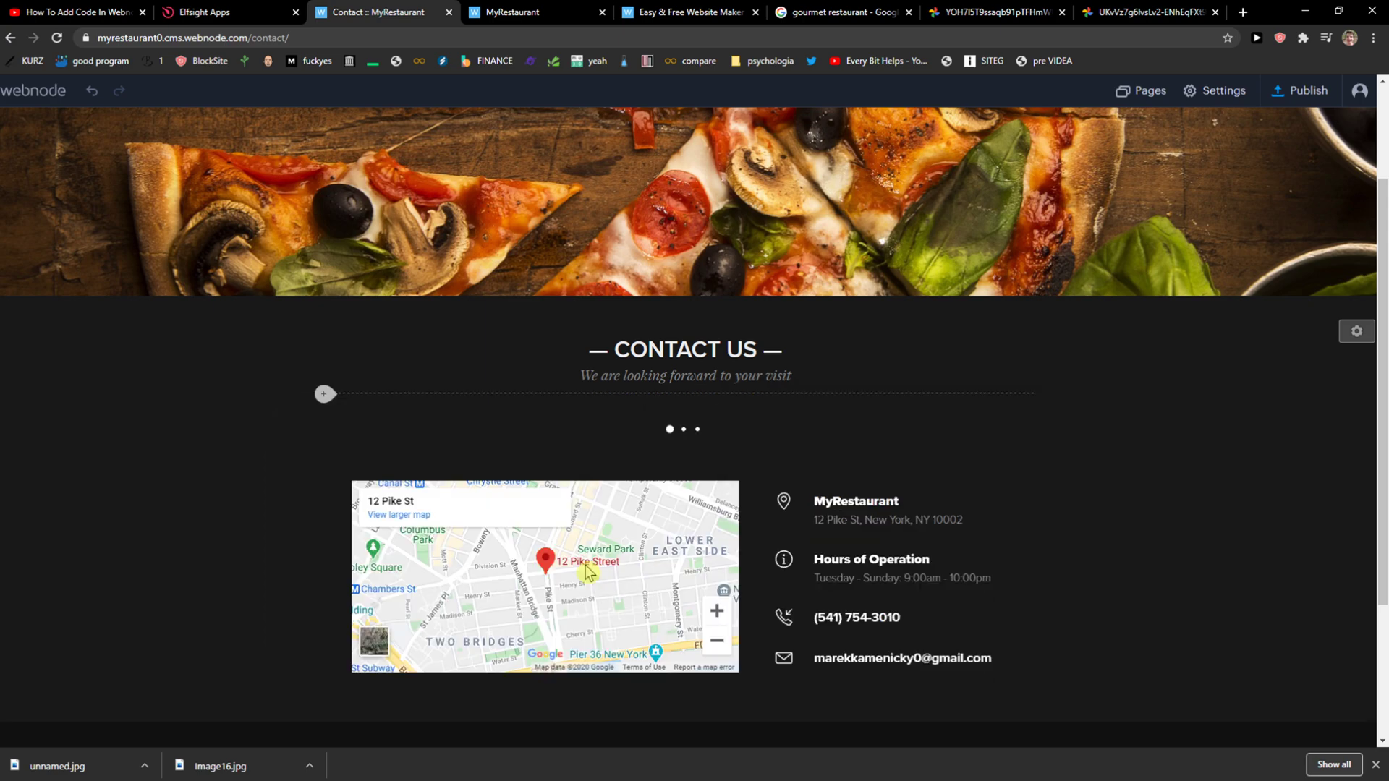
left_click(613, 439)
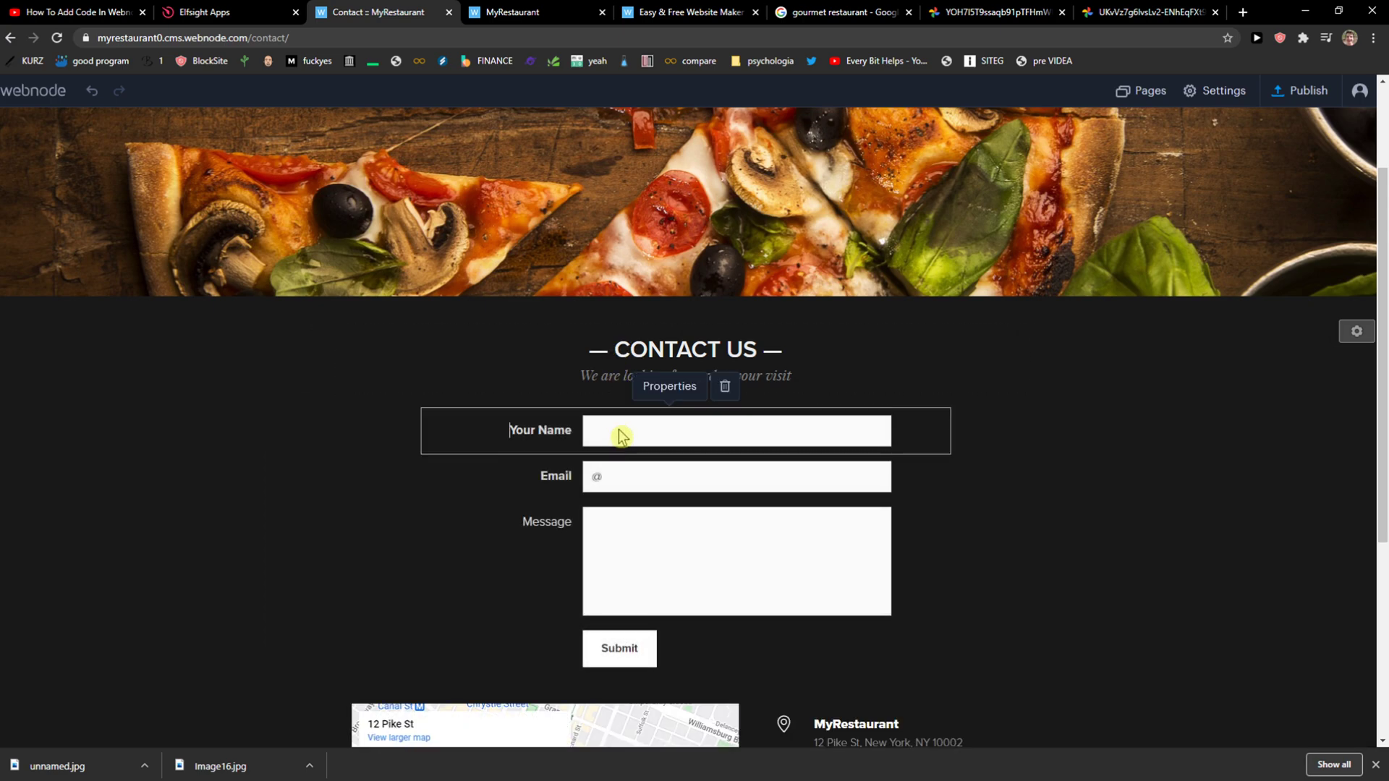
left_click(600, 483)
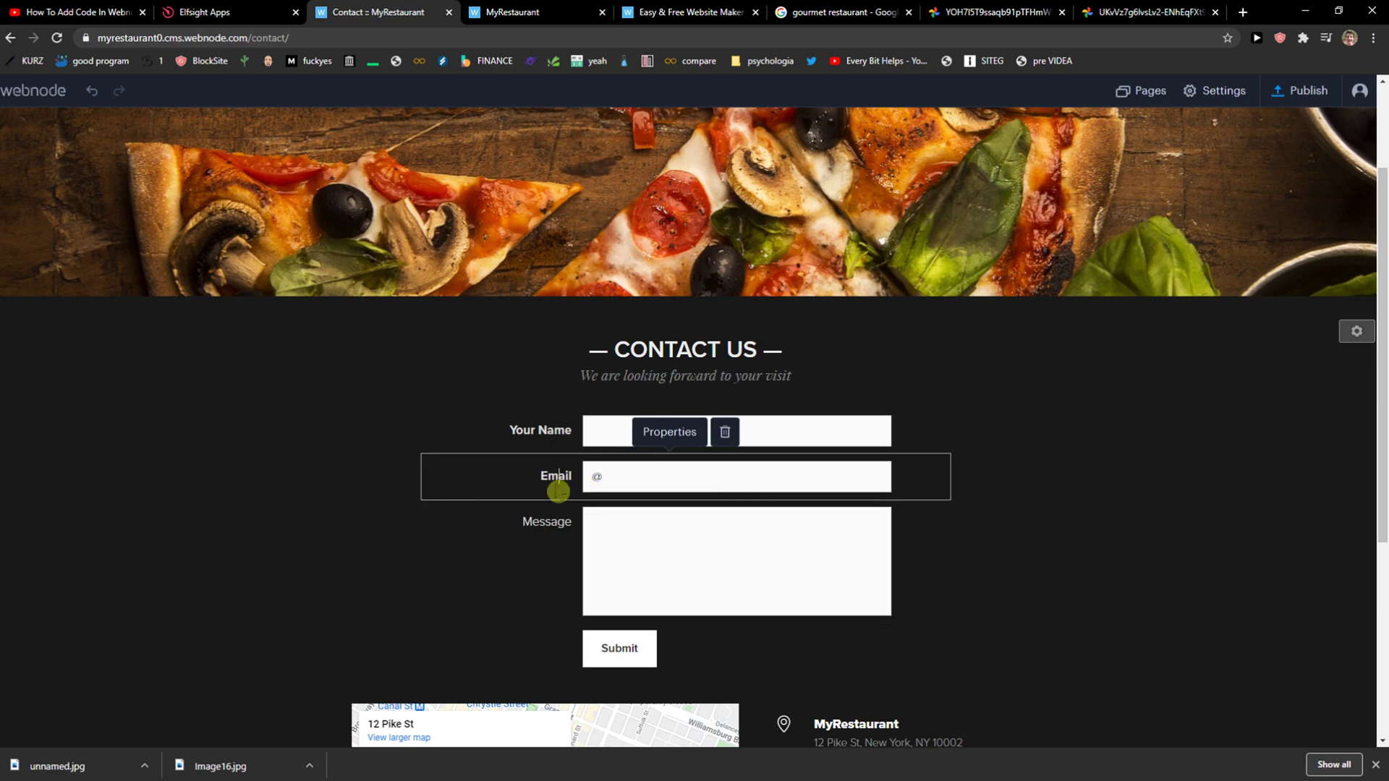
left_click(579, 530)
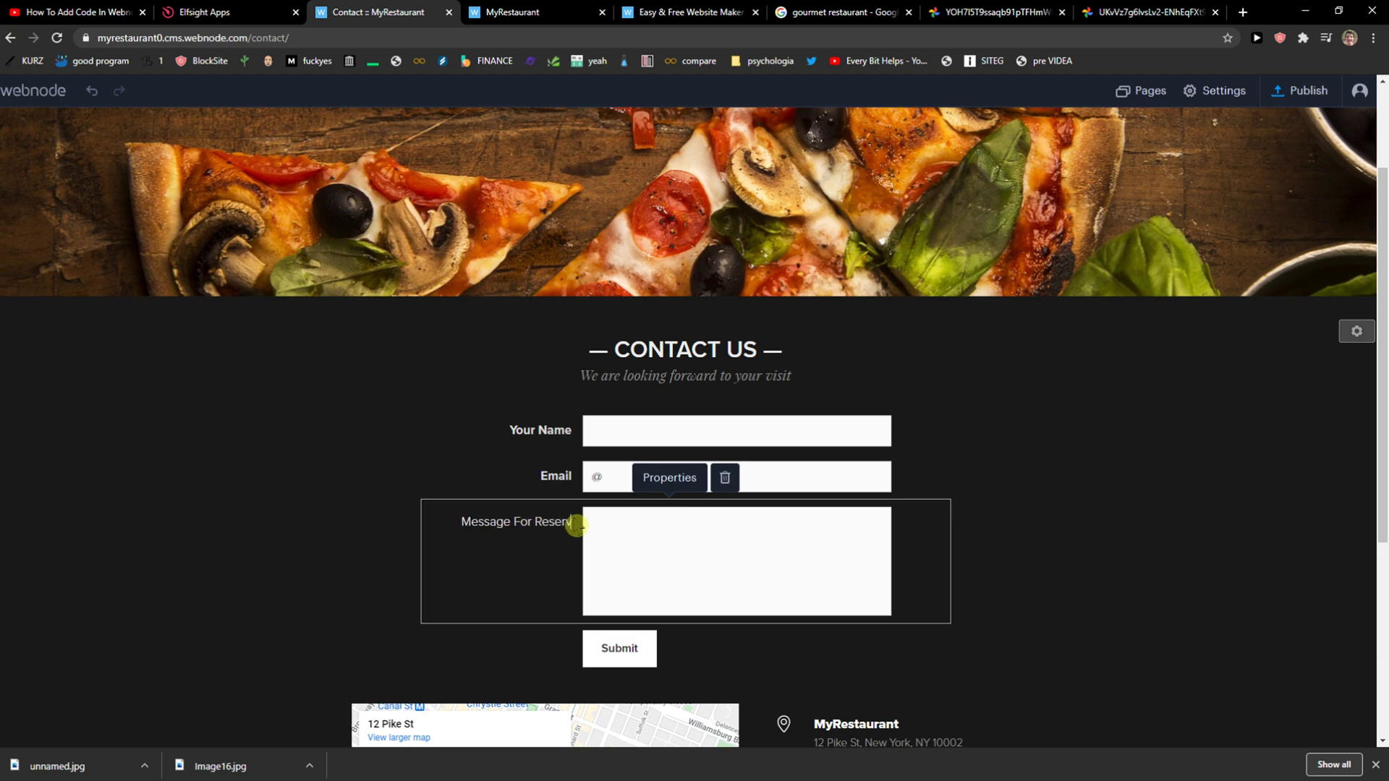
Check the contact form's action after submitting and its notification email setting
left_click(599, 651)
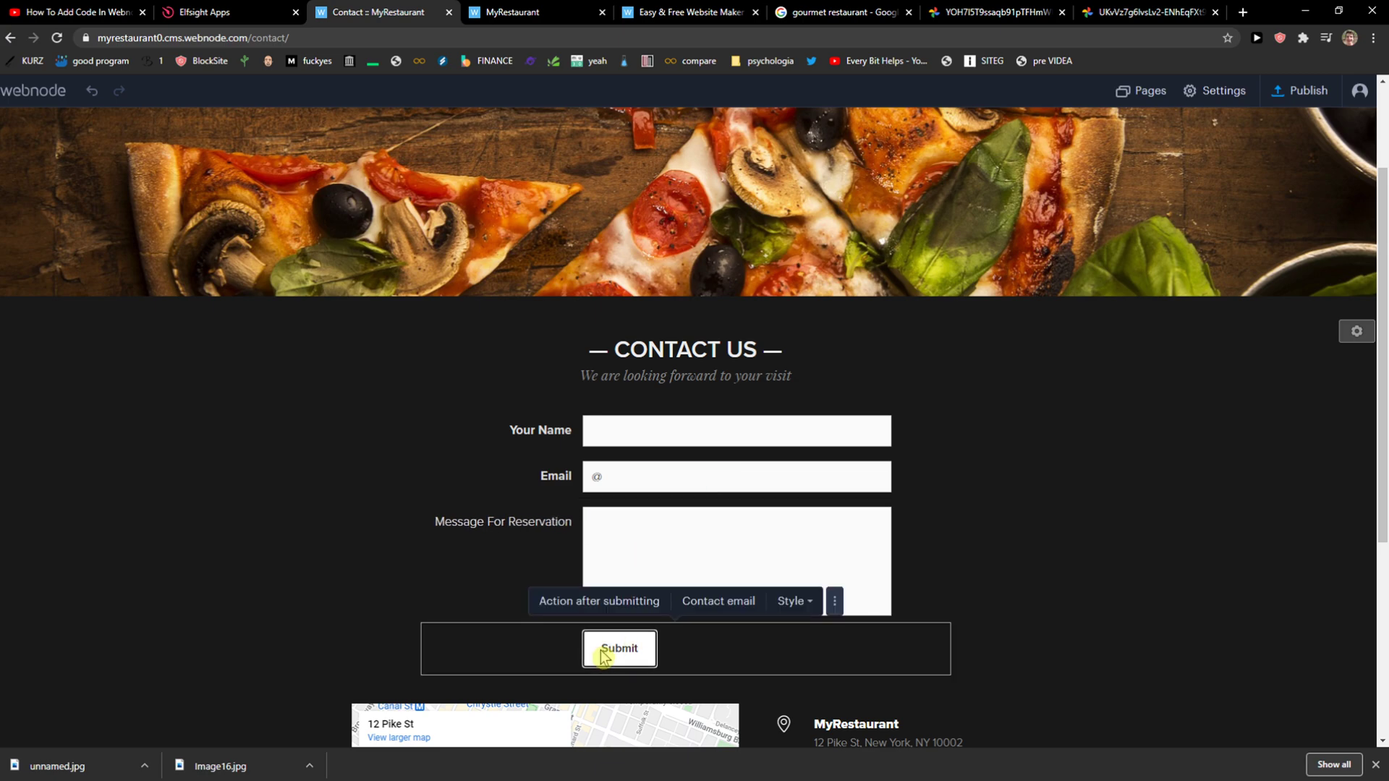
left_click(621, 611)
left_click(652, 599)
left_click(521, 577)
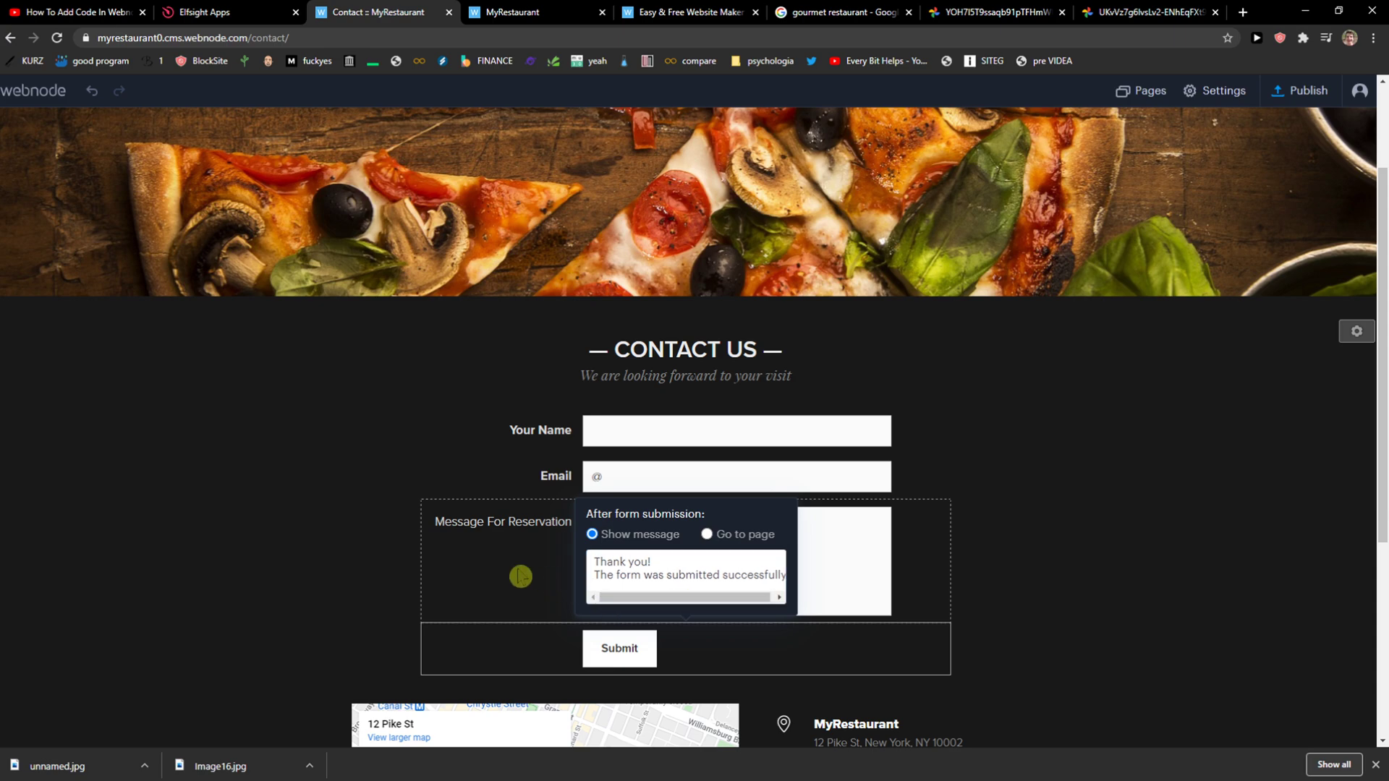
left_click(605, 649)
left_click(717, 603)
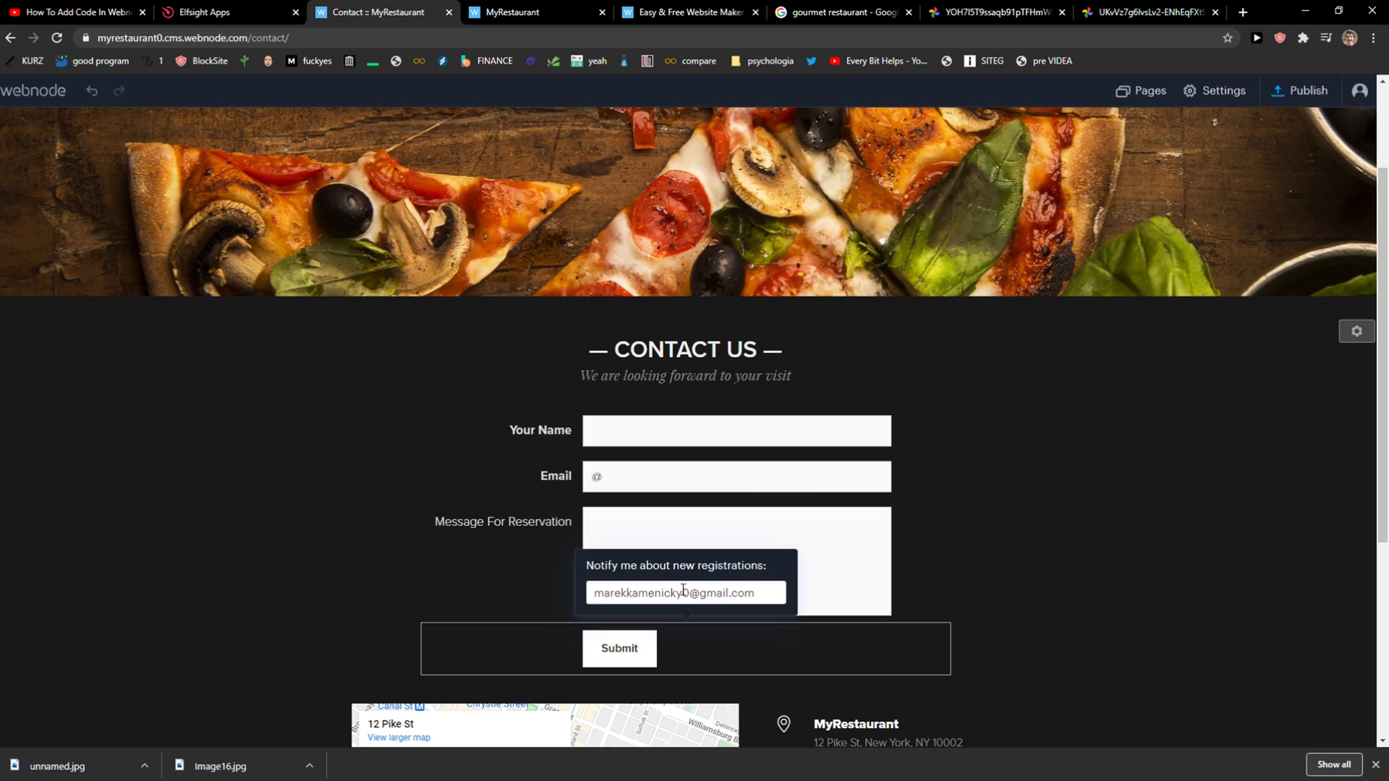
left_click(523, 622)
Go to the About Us page and look over its photo, text and the content types that can be added
scroll(688, 512, "up", 2)
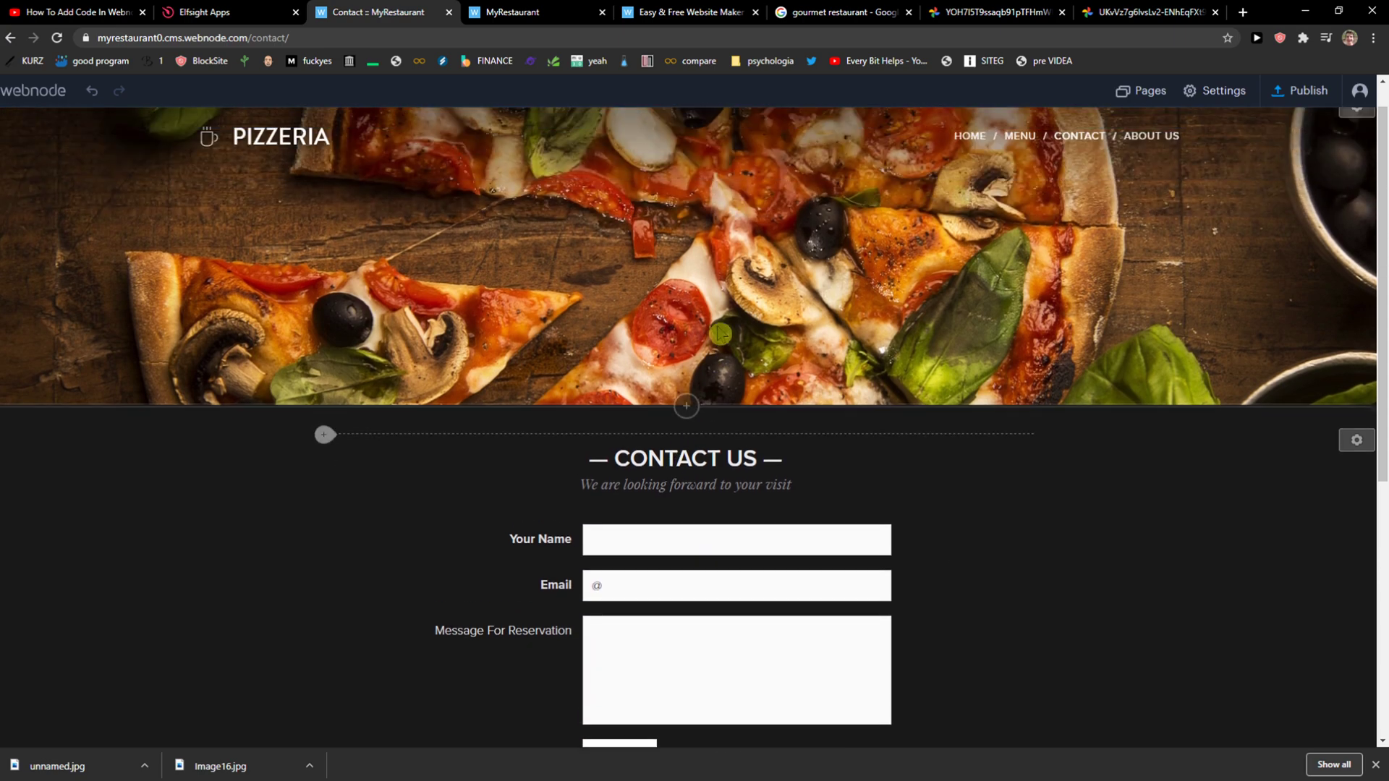
scroll(775, 312, "down", 3)
scroll(657, 487, "up", 3)
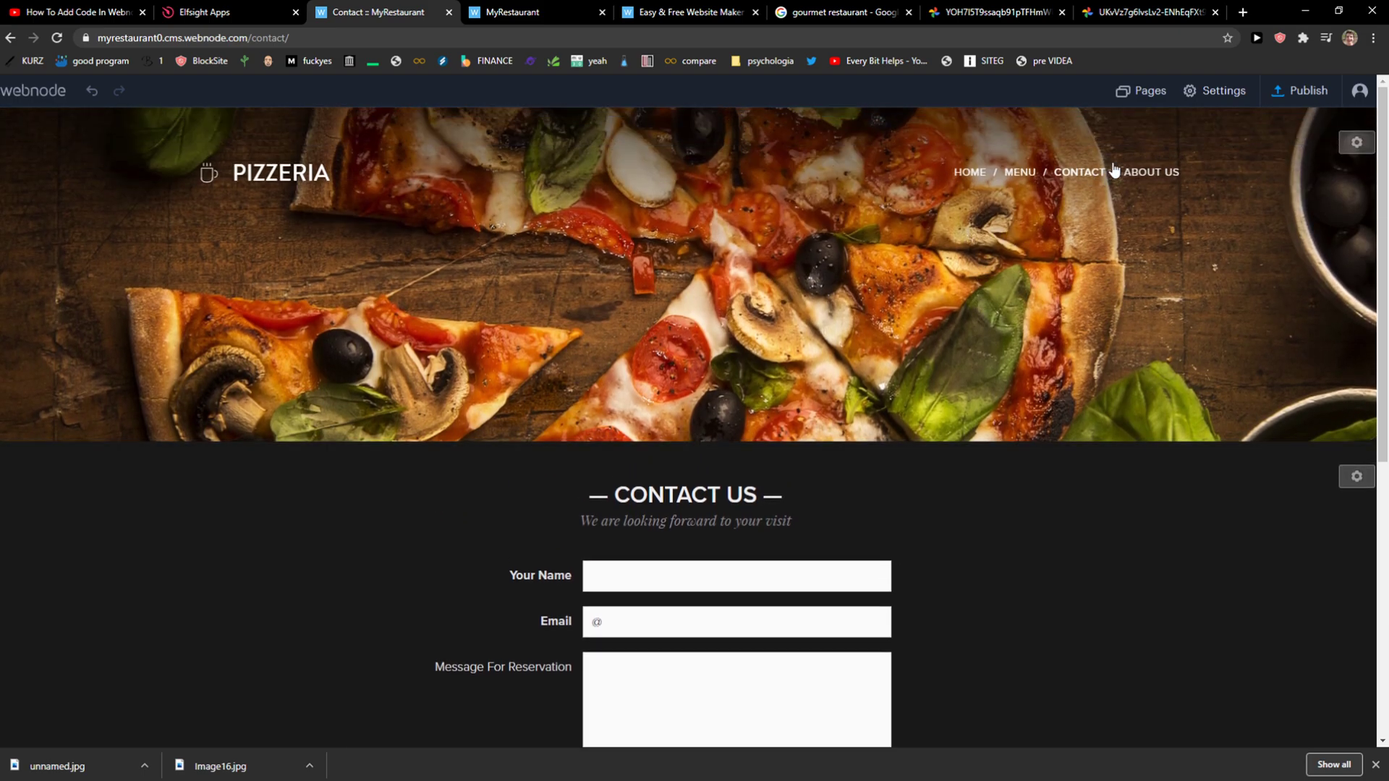
left_click(1149, 174)
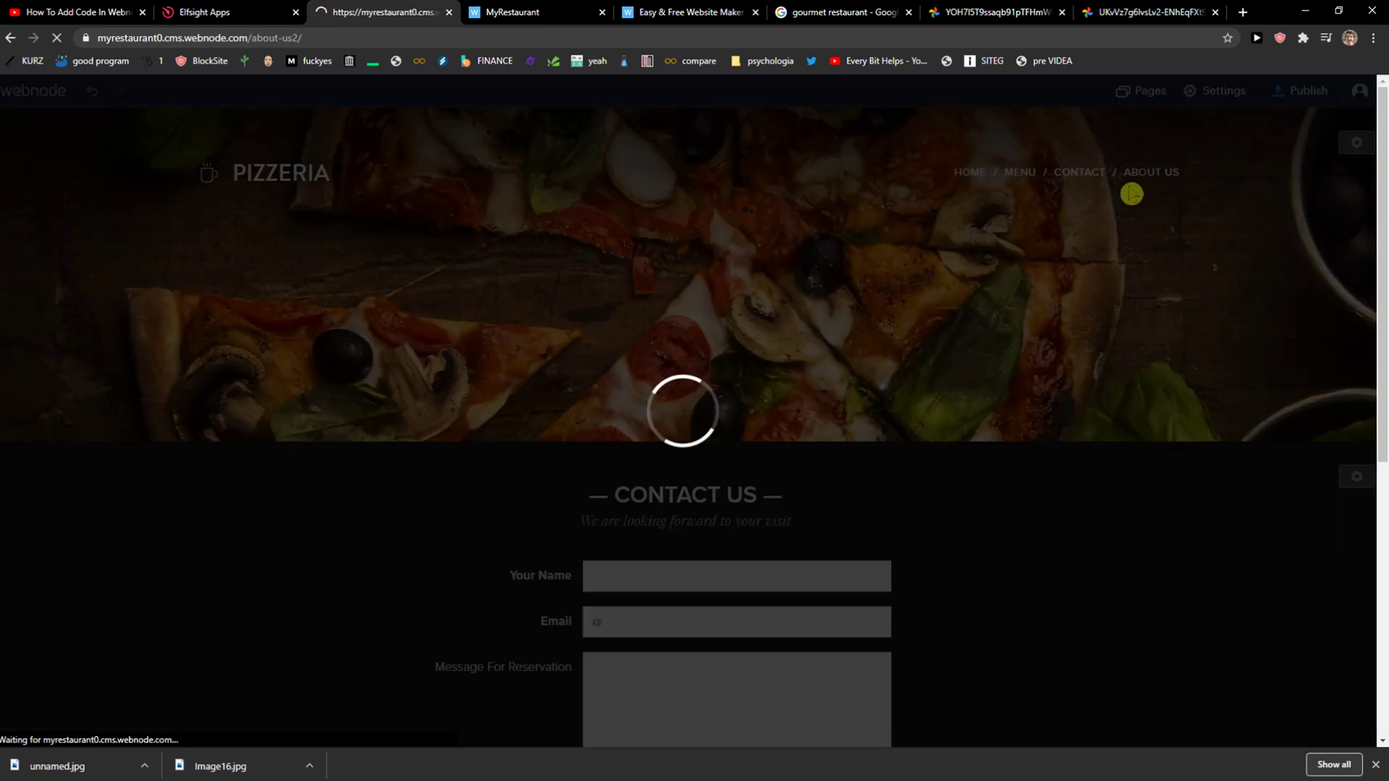
scroll(585, 396, "down", 2)
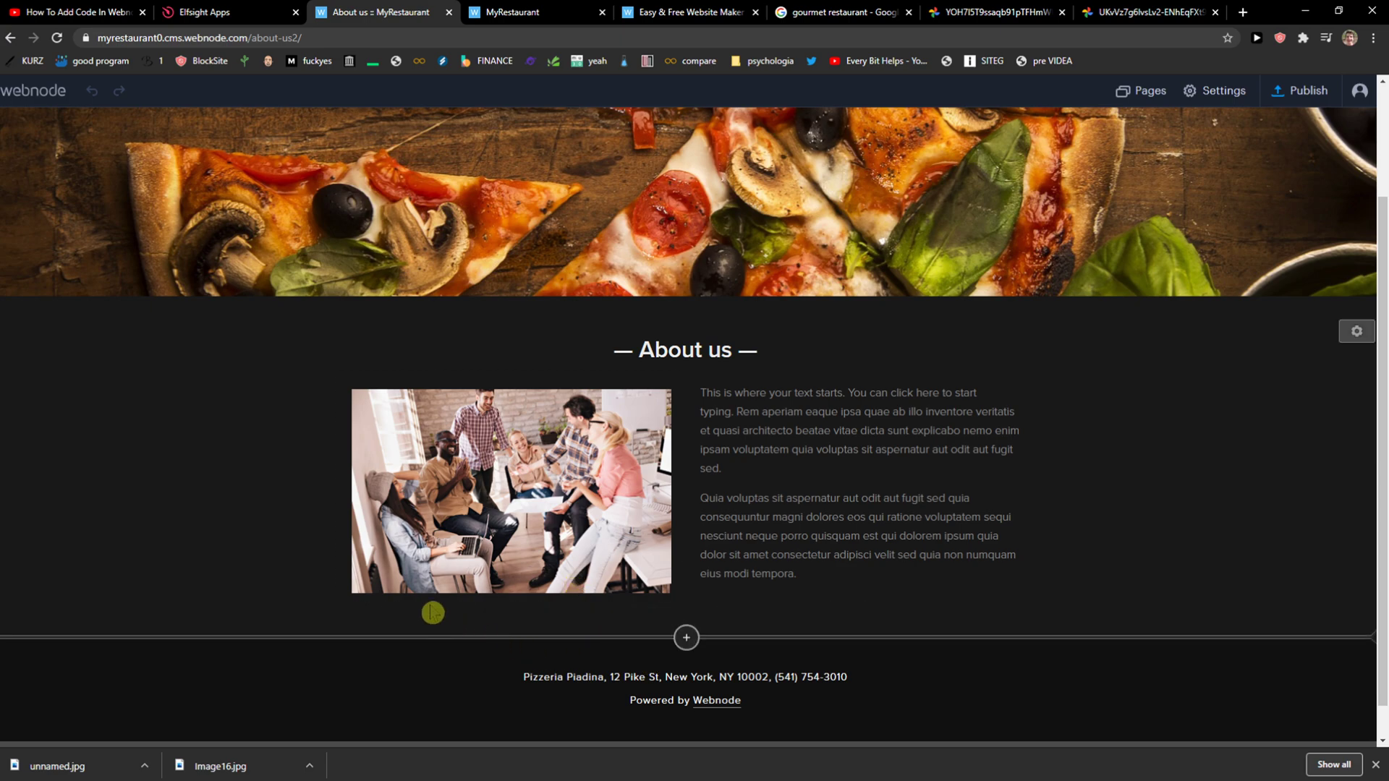
left_click(324, 608)
scroll(456, 463, "down", 1)
scroll(499, 443, "up", 1)
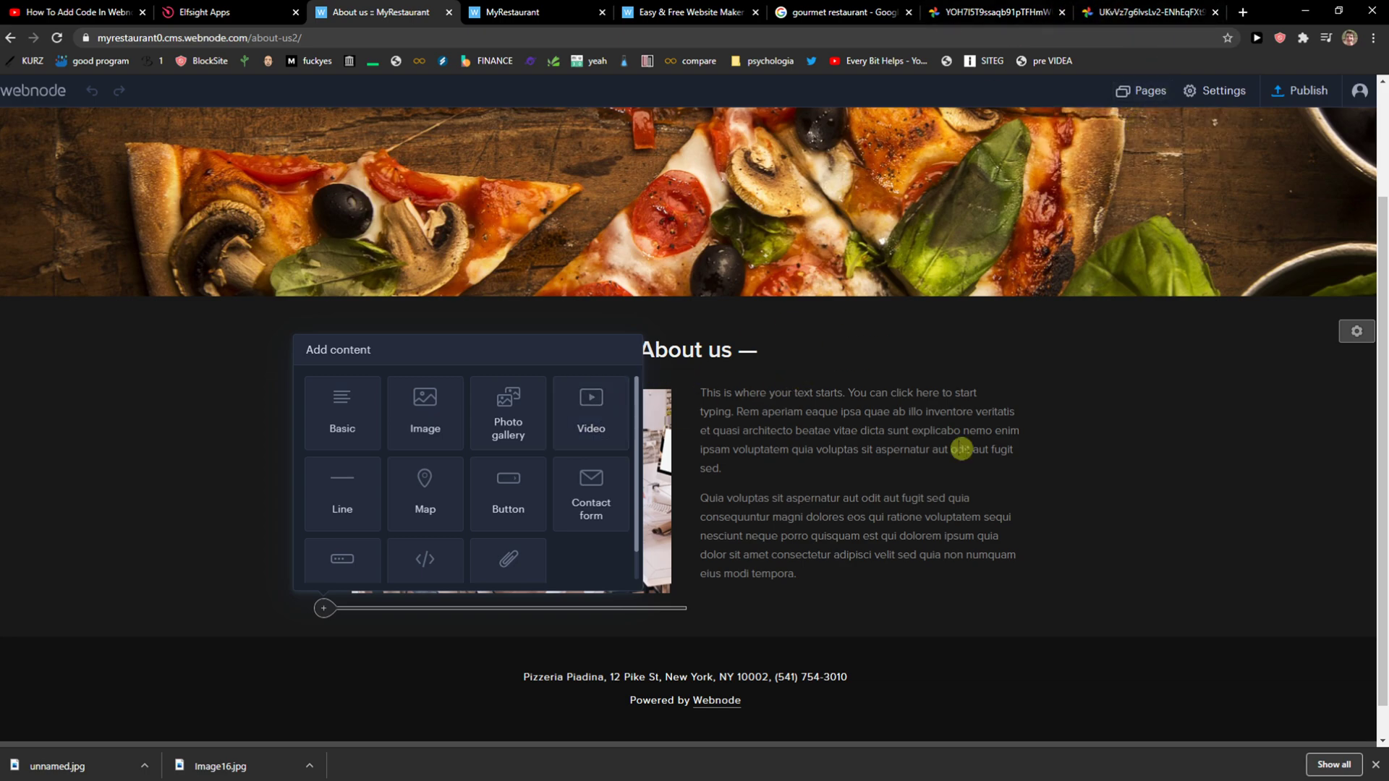
left_click(1033, 471)
Publish the website, open the domain purchase page from the confirmation and return to the website editor
scroll(1025, 407, "up", 3)
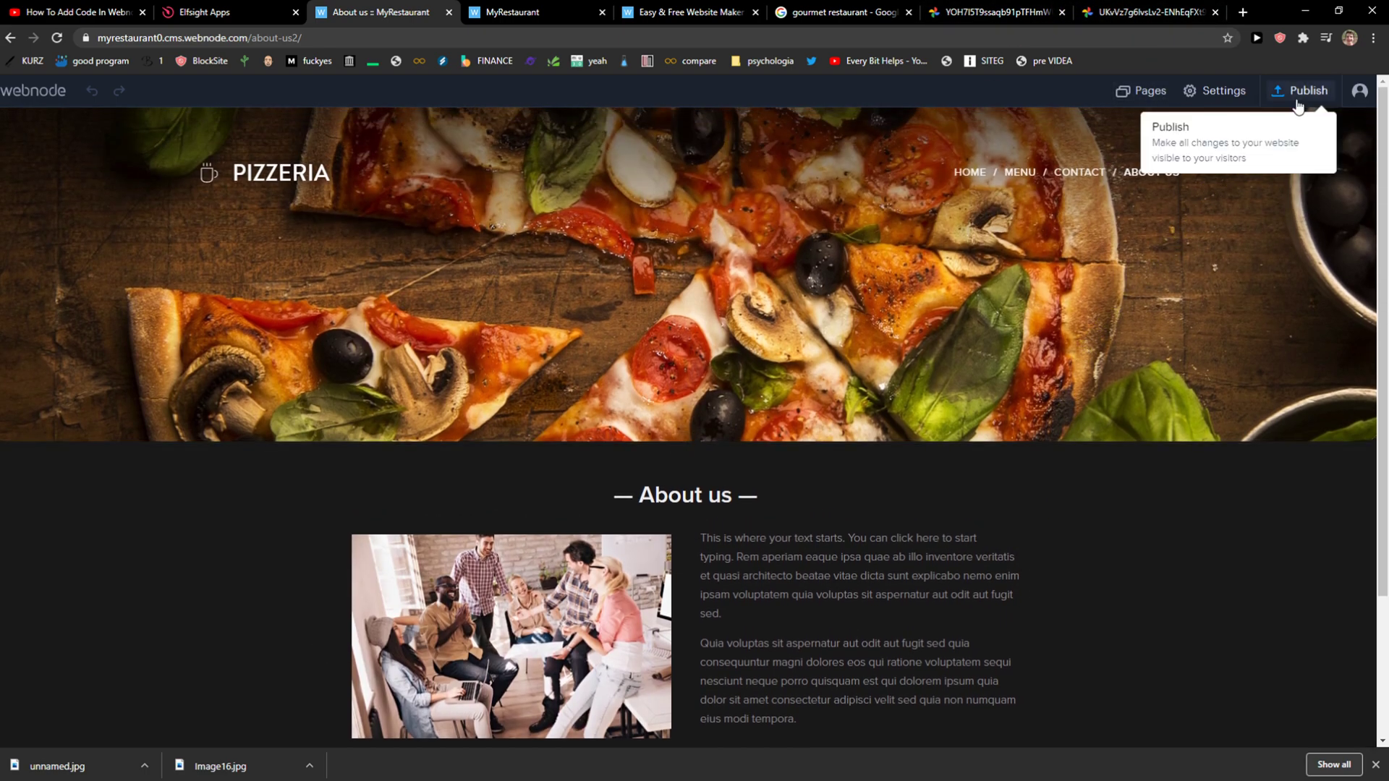
left_click(1299, 105)
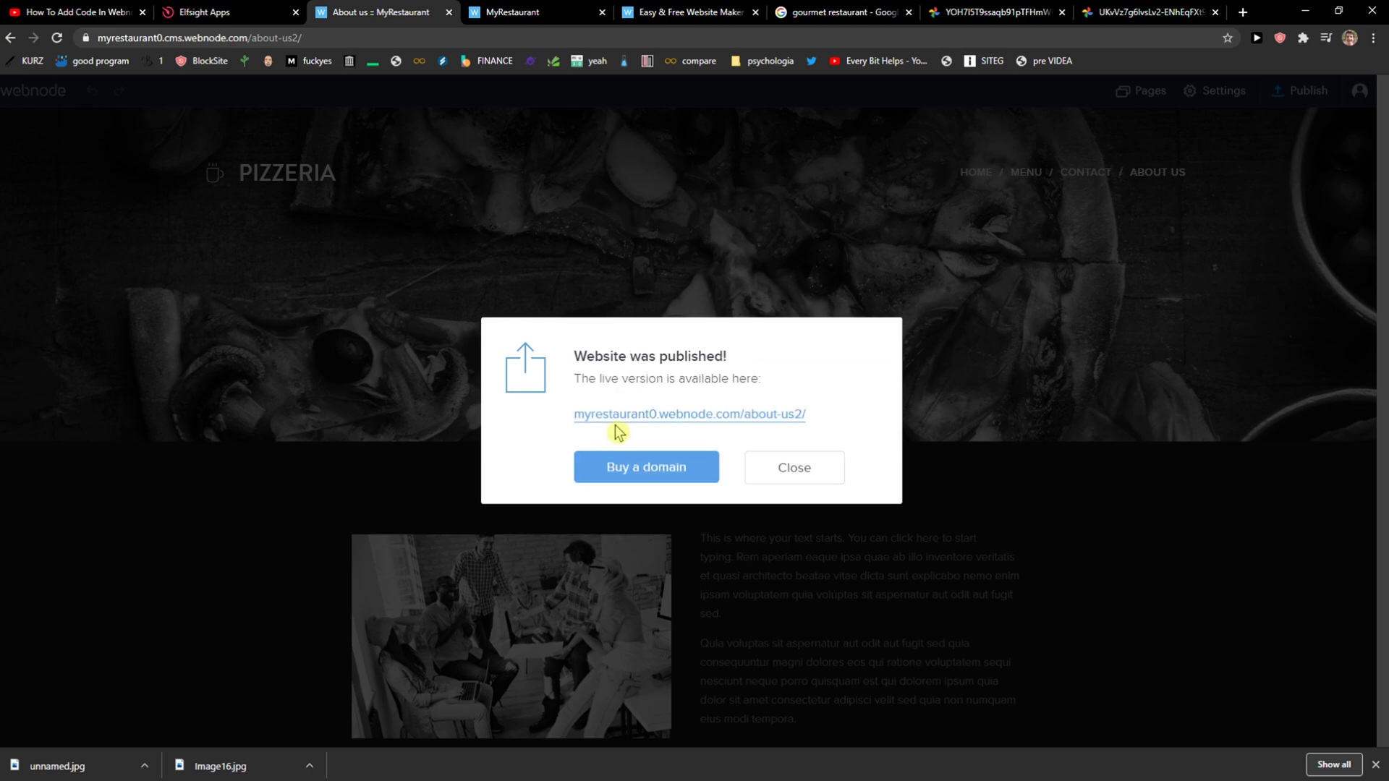
left_click(616, 467)
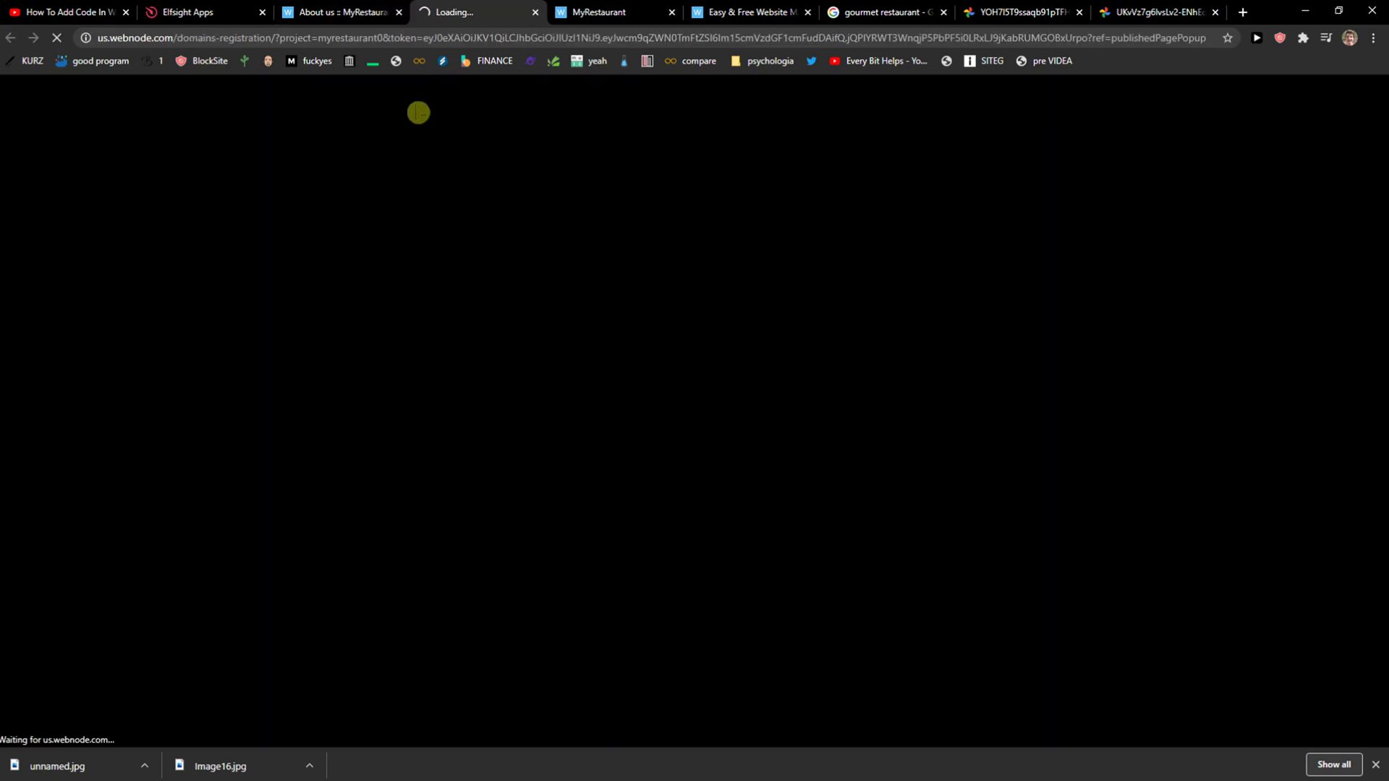
left_click(344, 12)
left_click(1076, 224)
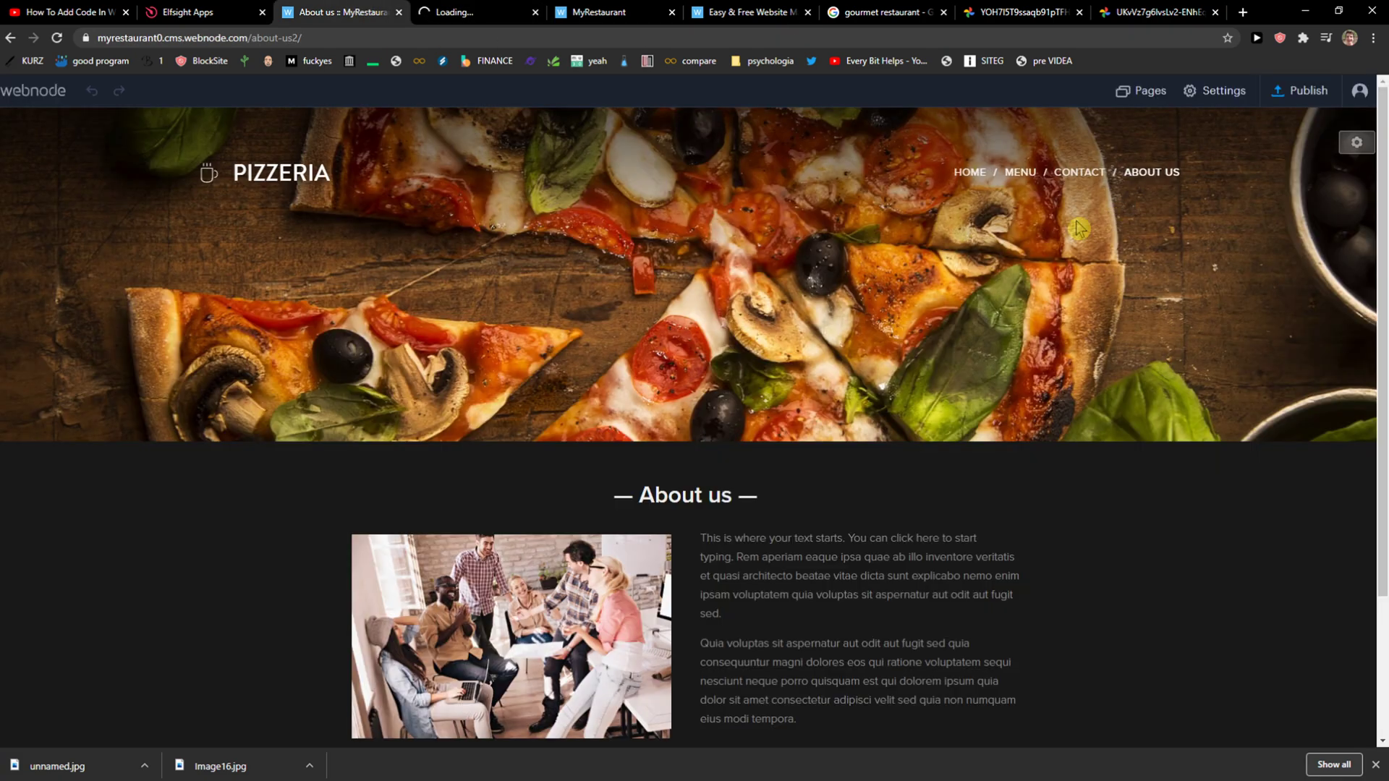
Look through the website settings sections, including Website Editors, Website Settings, Design, Online store, and Backup and Recovery
left_click(1191, 90)
left_click(477, 358)
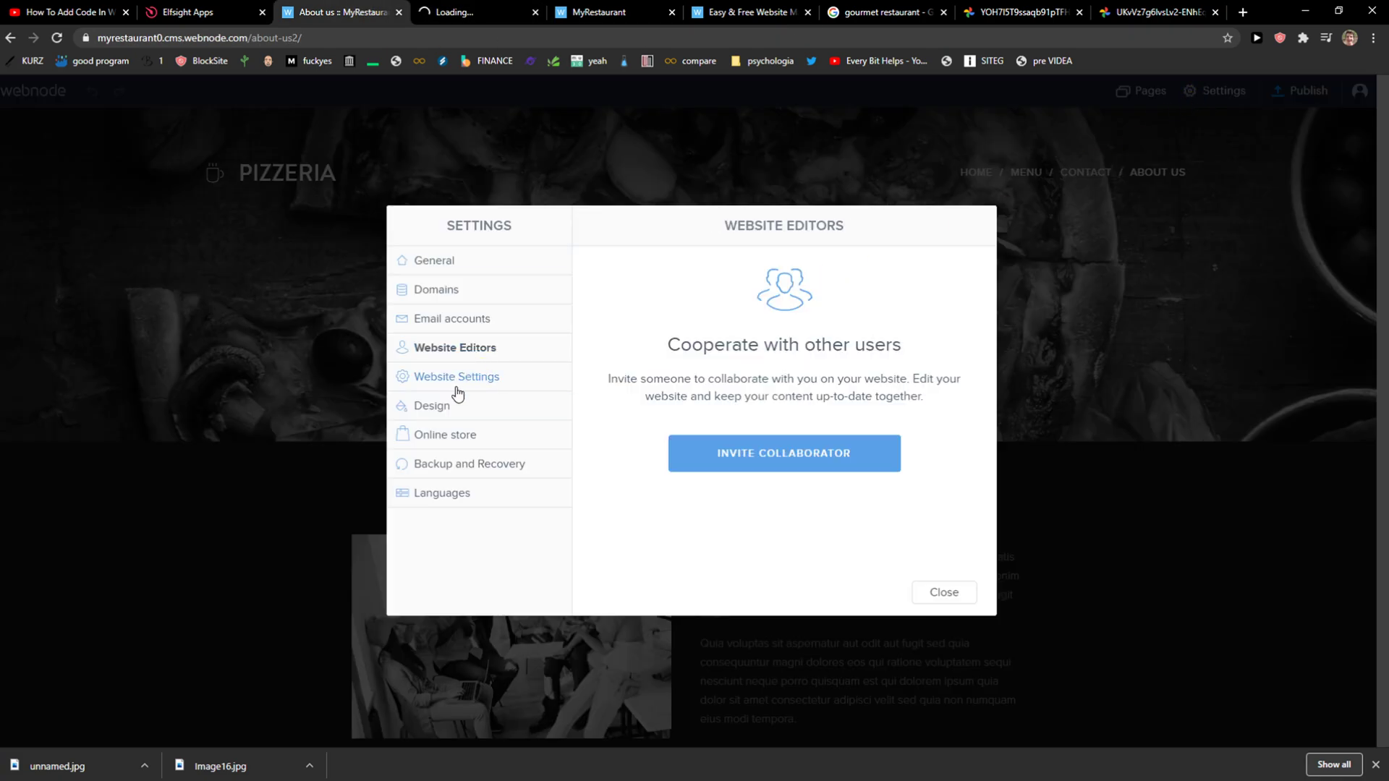
left_click(457, 384)
left_click(460, 414)
left_click(463, 435)
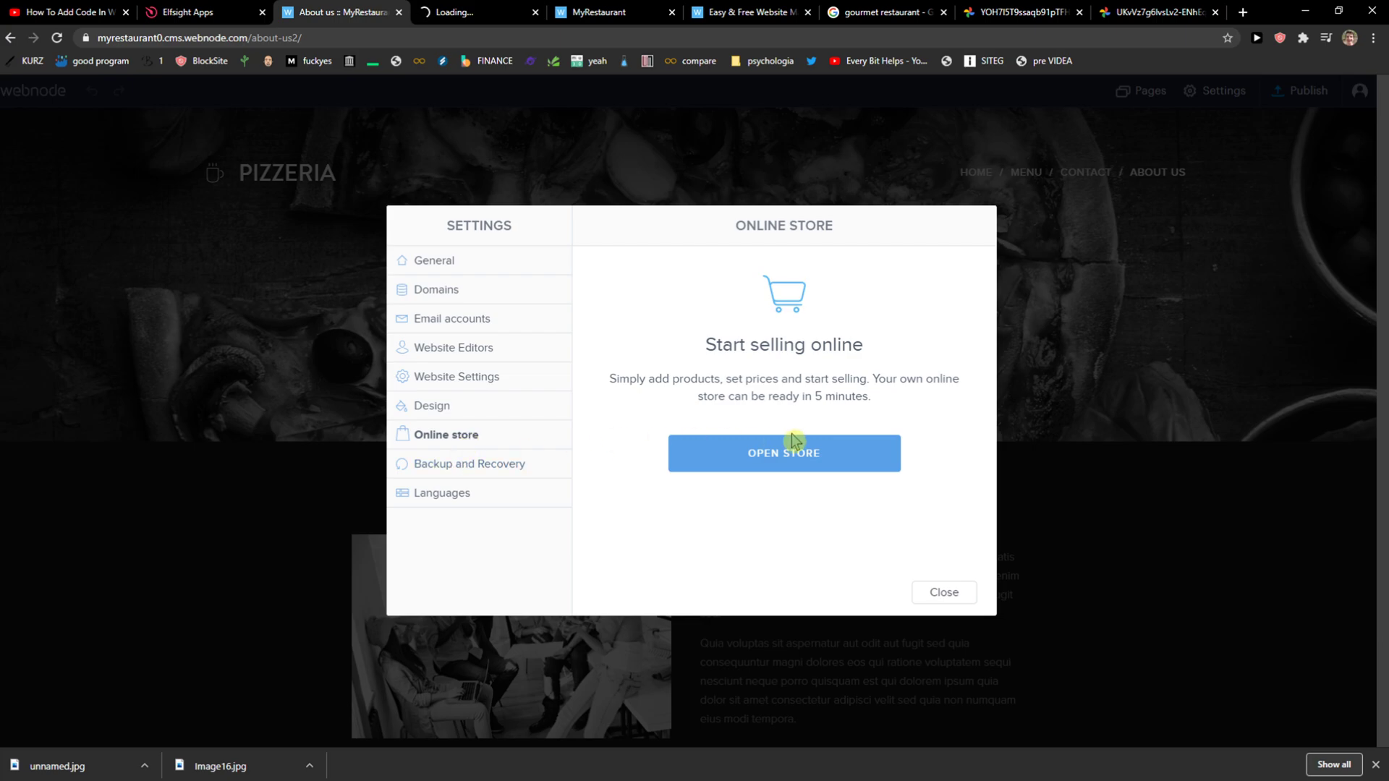
left_click(488, 381)
left_click(466, 469)
Open the premium plans page from Backup and Recovery and compare the plans' prices and features
left_click(717, 456)
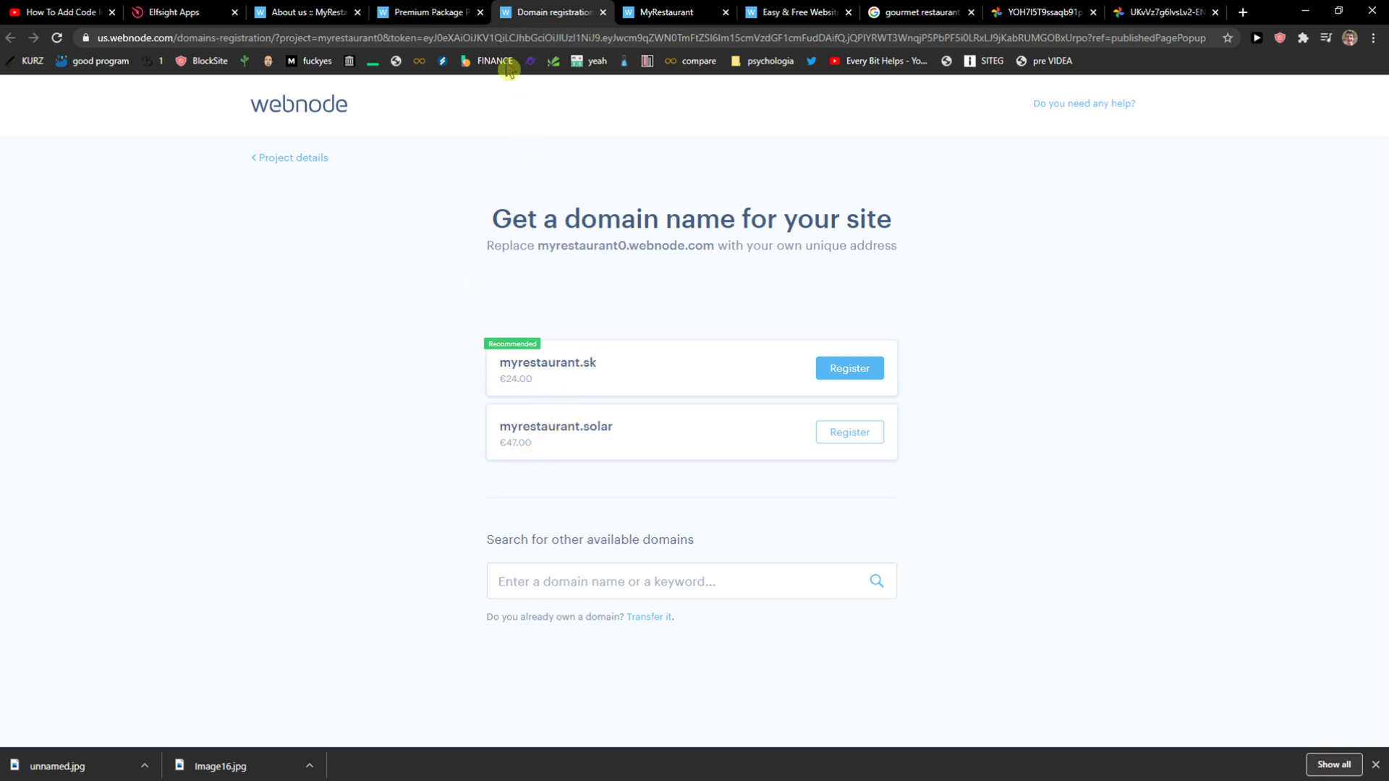
left_click(443, 16)
scroll(519, 365, "down", 3)
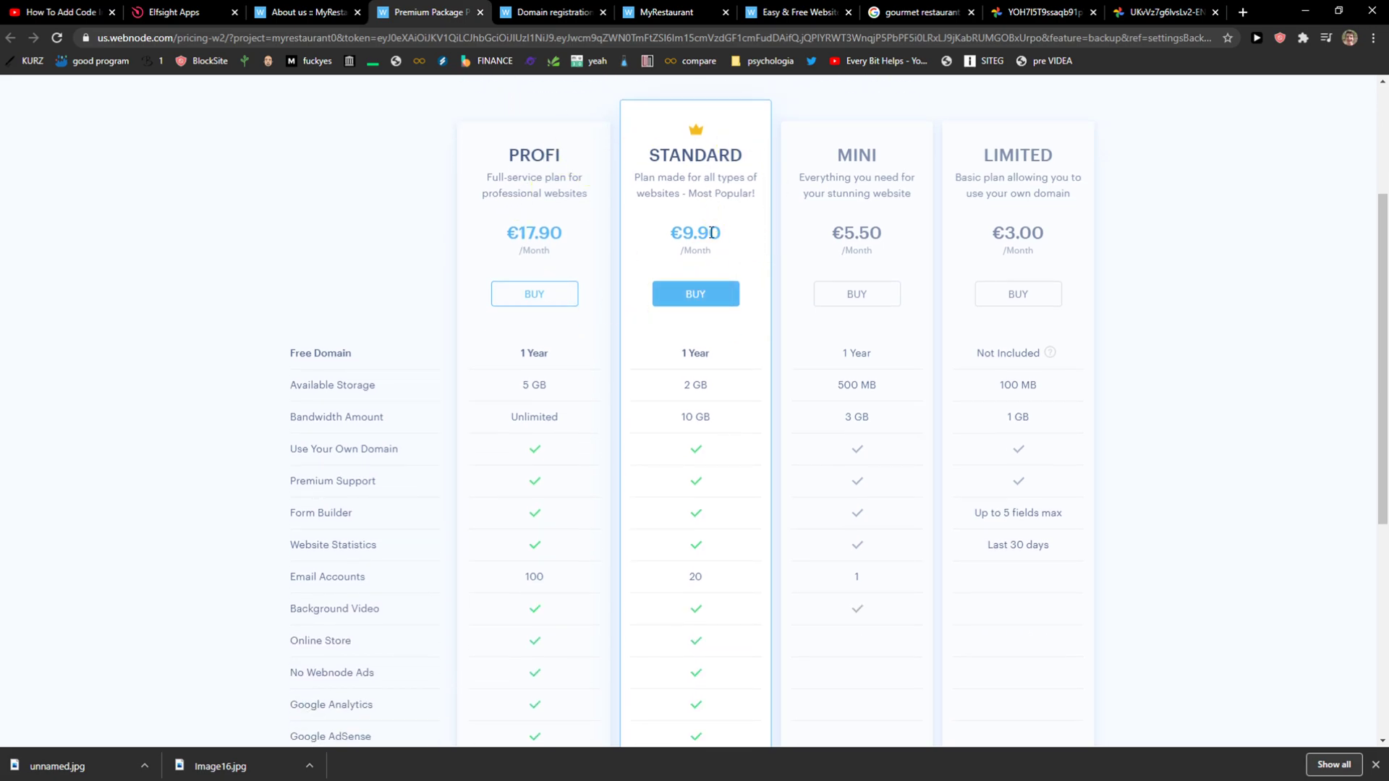
scroll(688, 394, "down", 1)
scroll(688, 381, "up", 2)
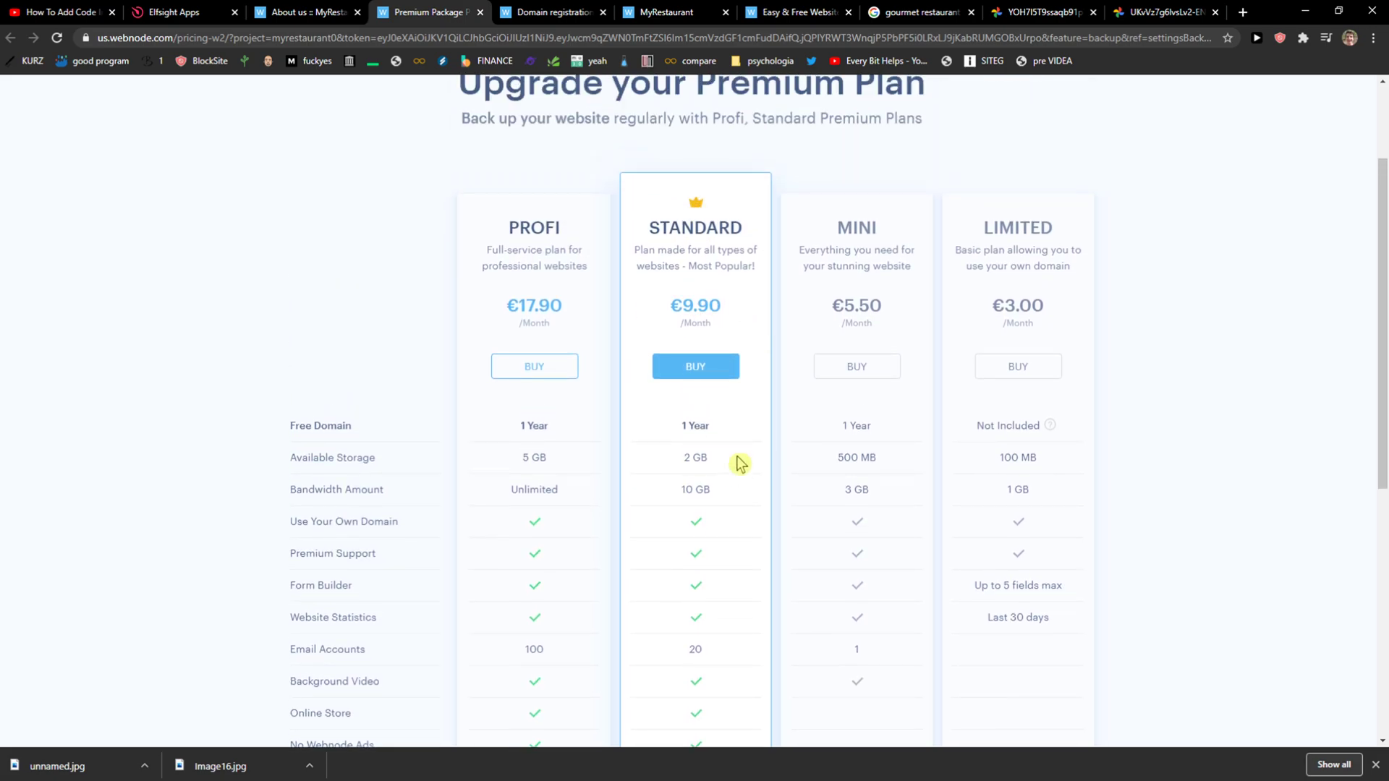
Return to the website editor, close the settings and review the home page from the header to the footer
left_click(295, 10)
left_click(250, 306)
scroll(486, 345, "down", 2)
scroll(486, 345, "up", 3)
left_click(970, 172)
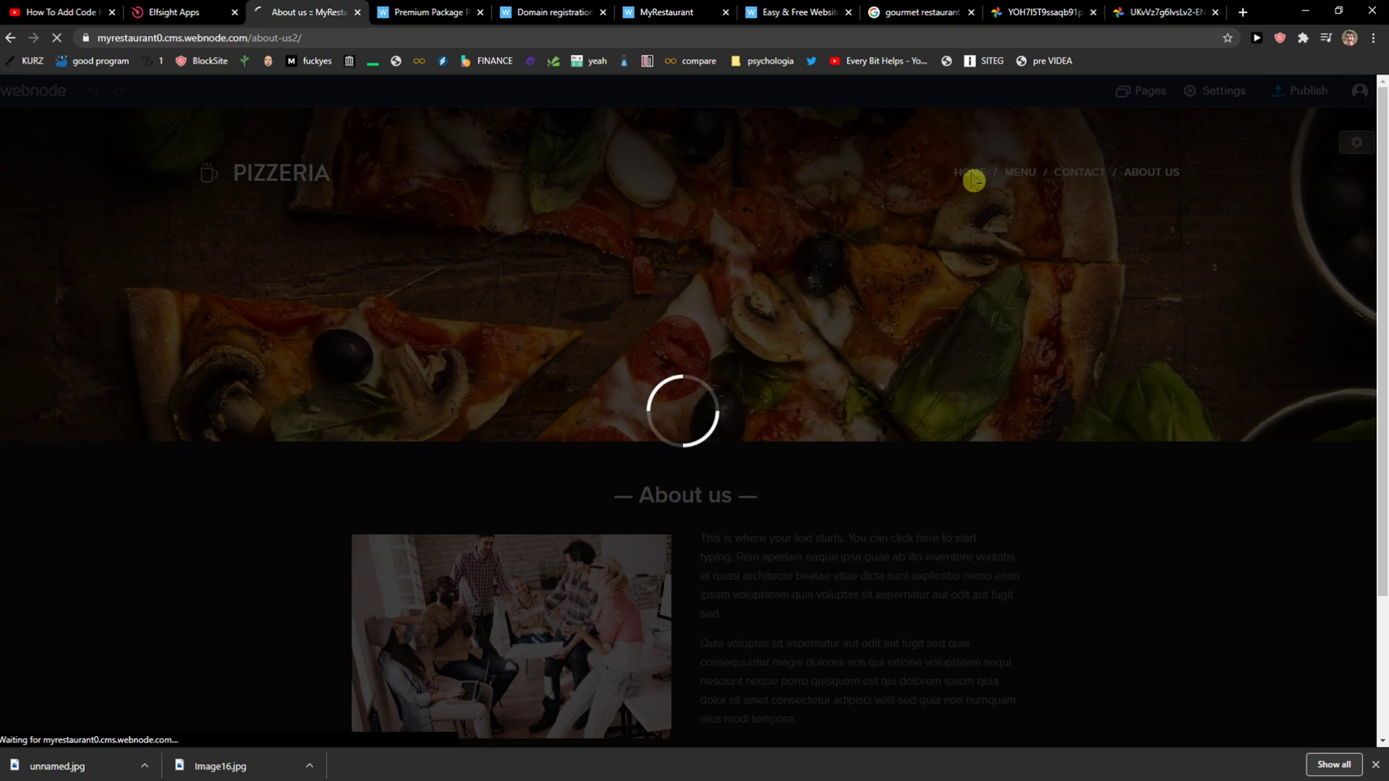
scroll(832, 212, "down", 3)
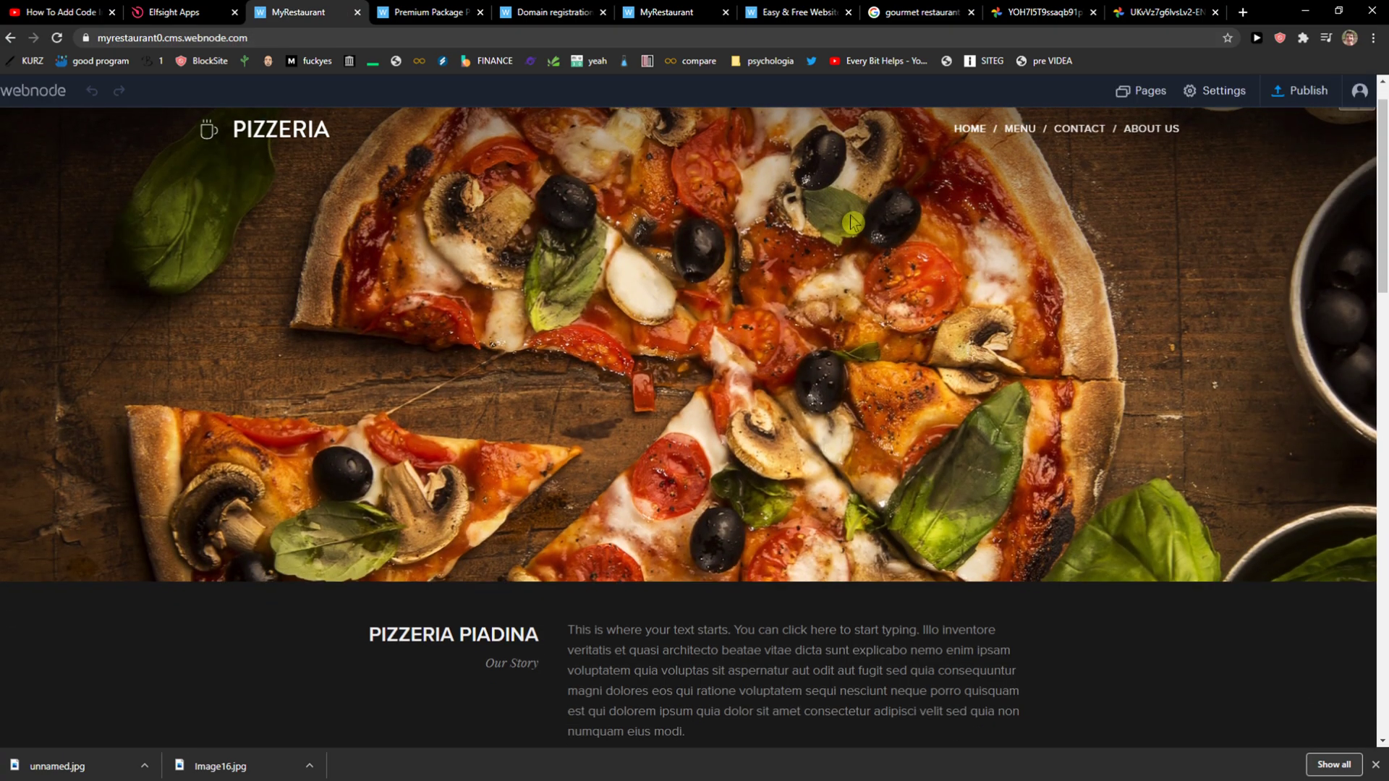
scroll(831, 212, "down", 10)
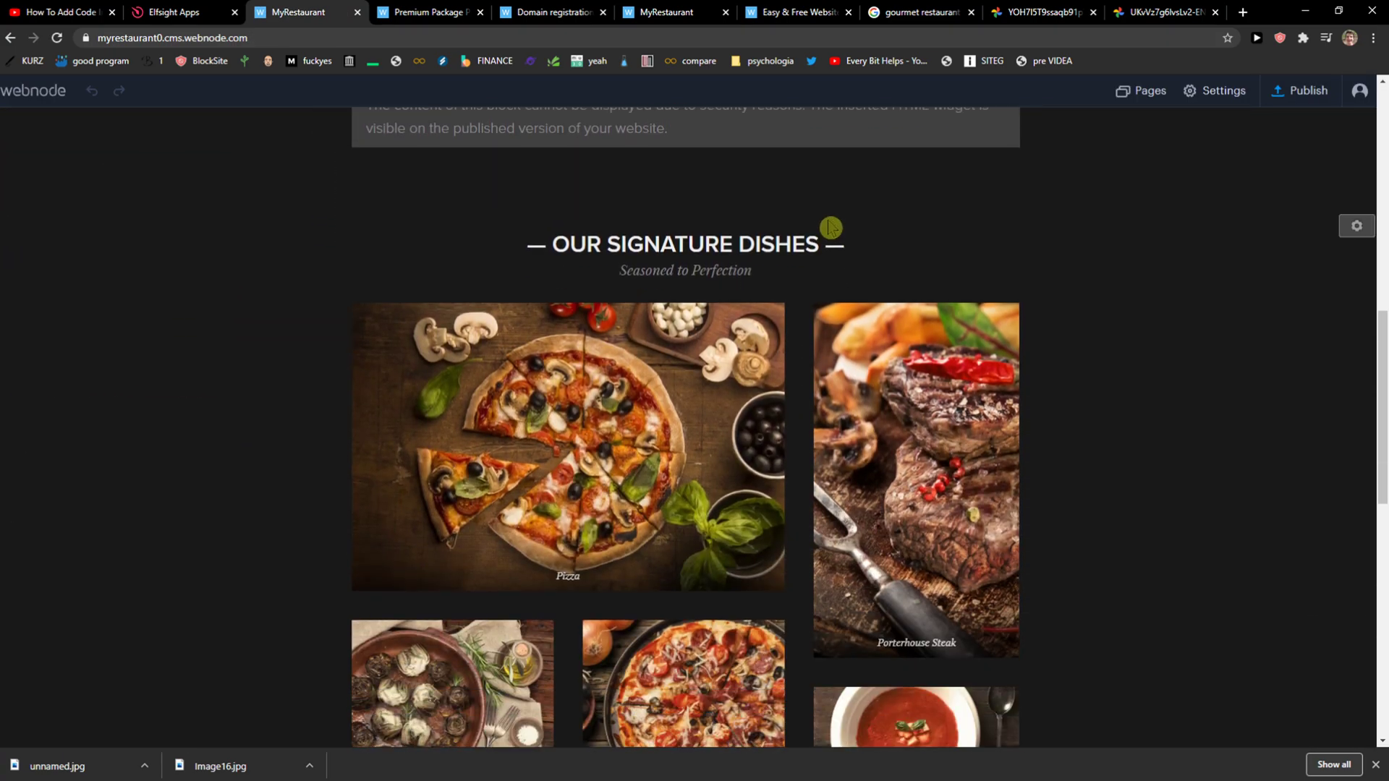
scroll(832, 225, "down", 5)
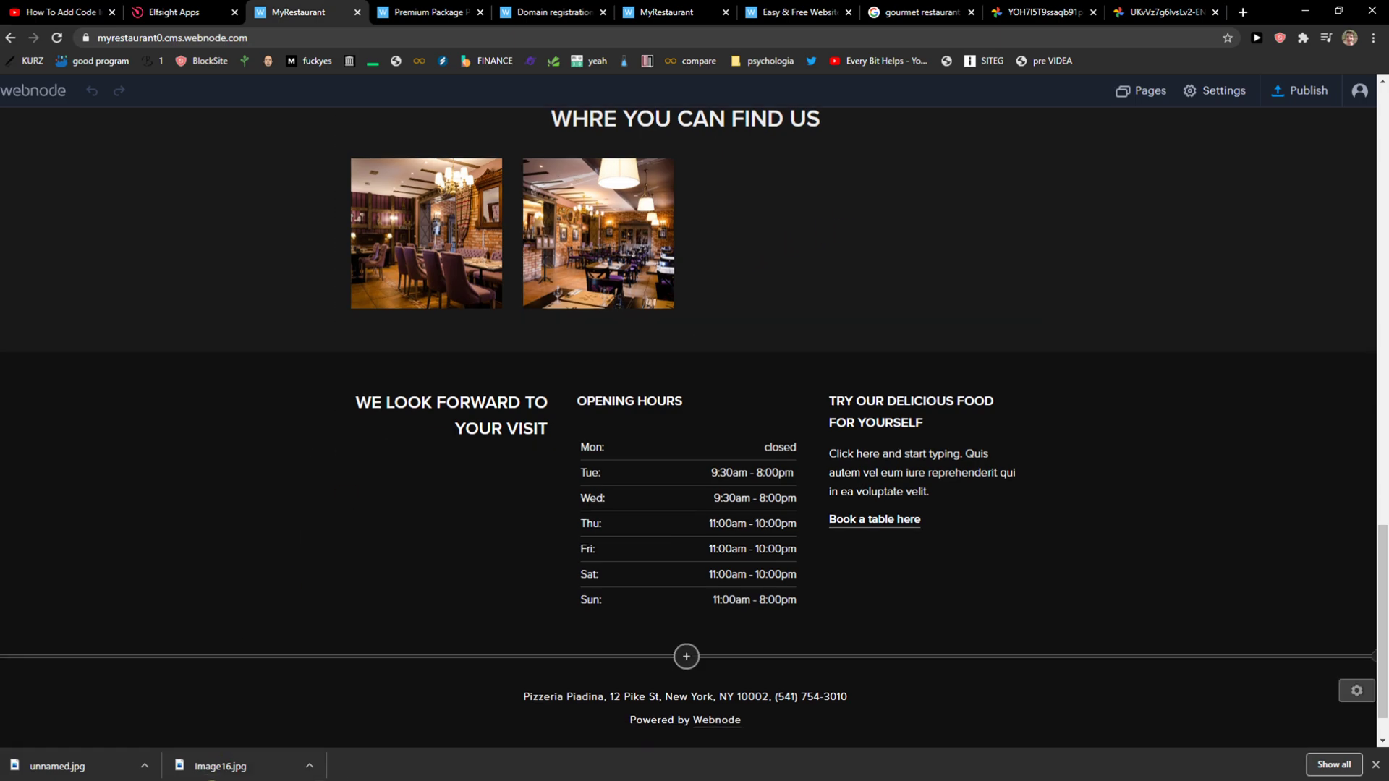
middle_click(1120, 463)
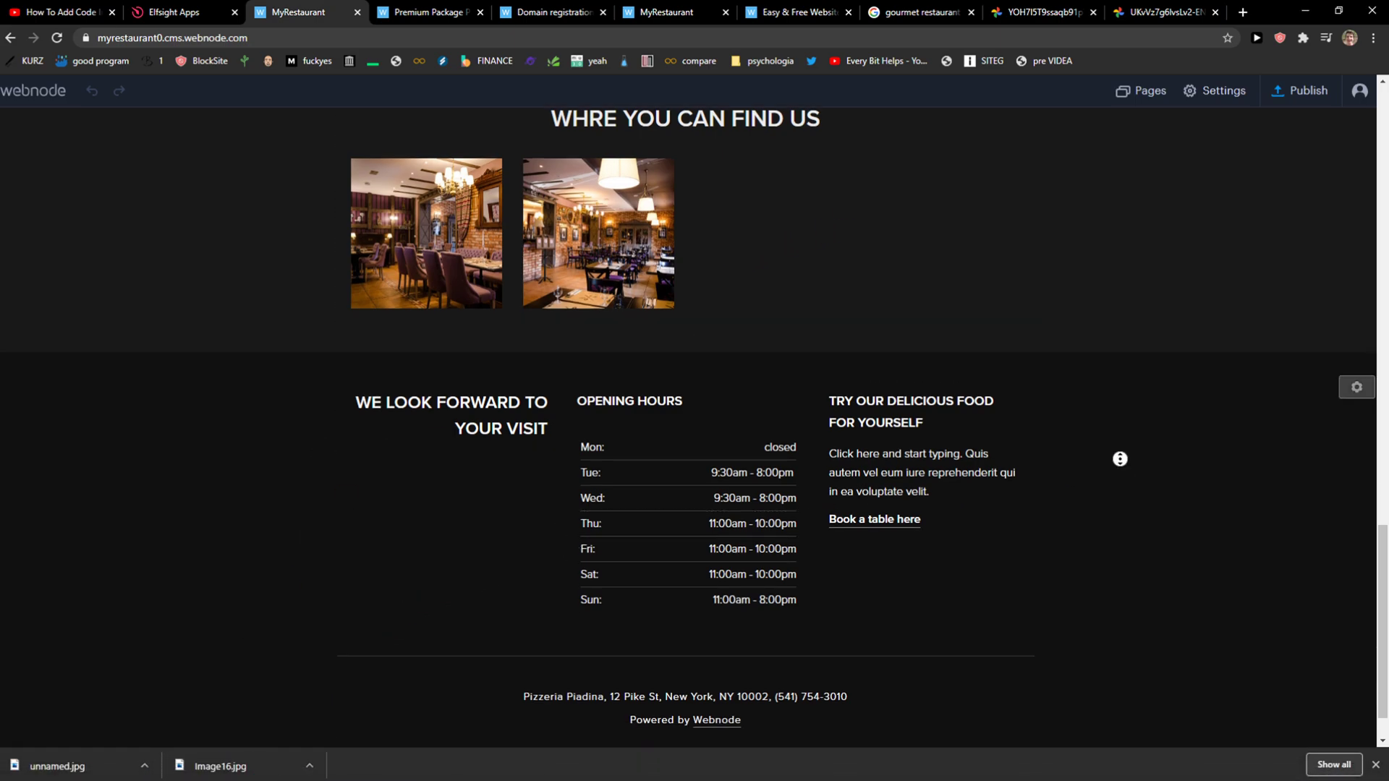
scroll(1119, 434, "up", 20)
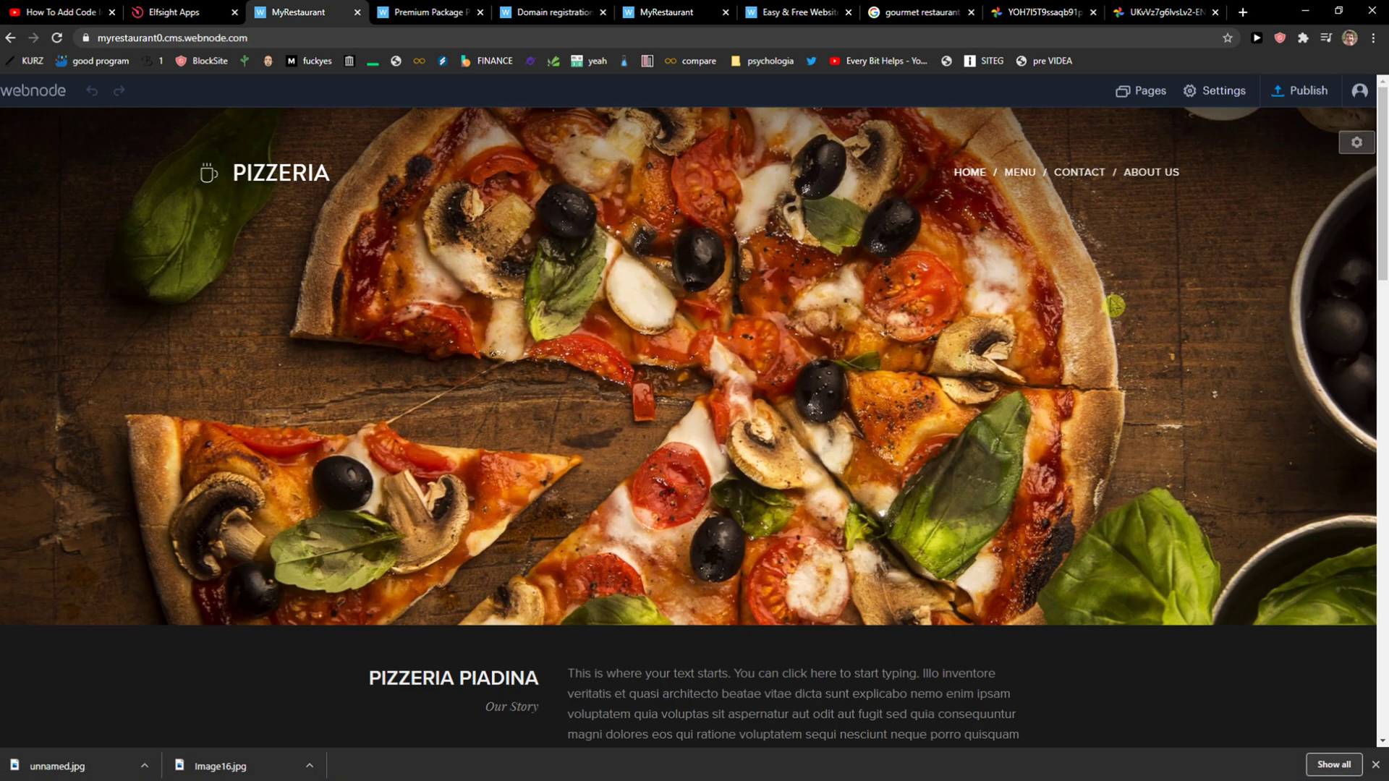
scroll(1083, 315, "down", 2)
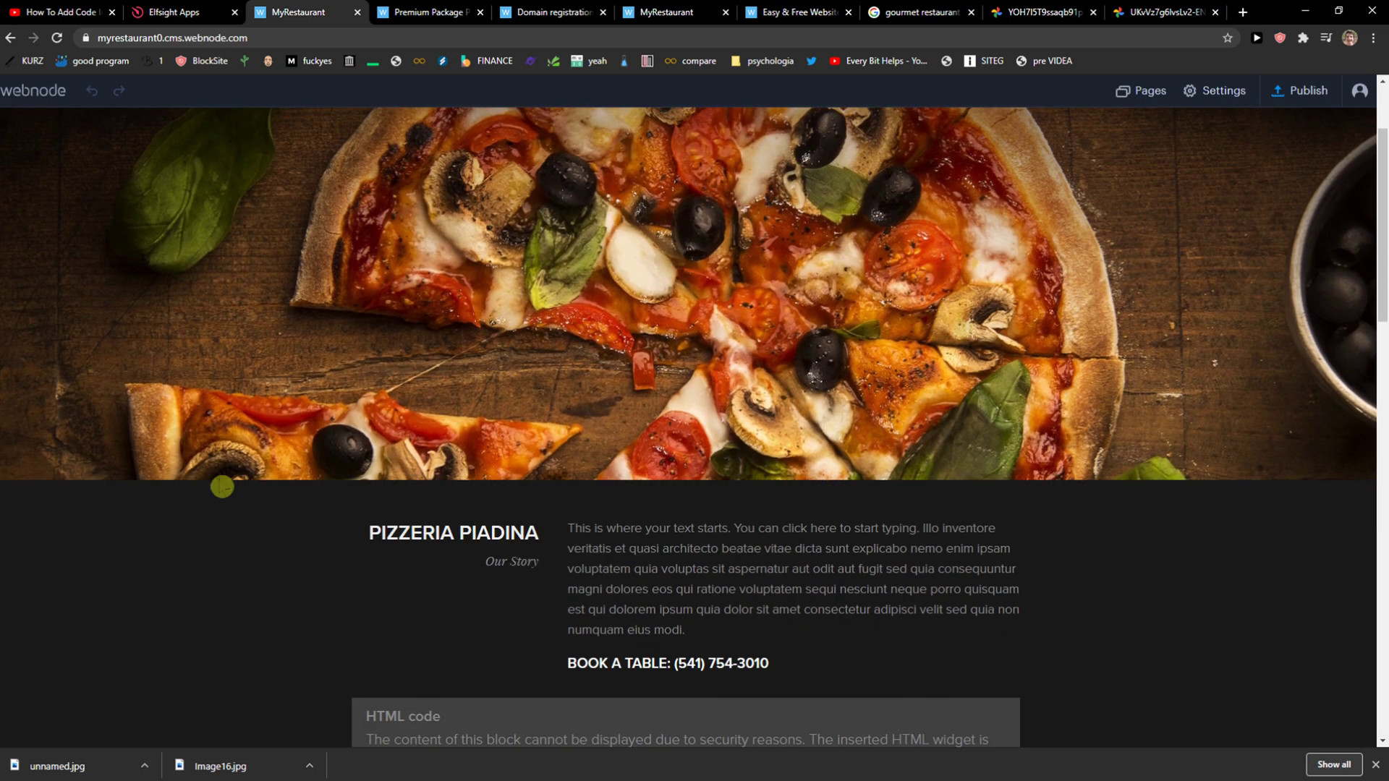